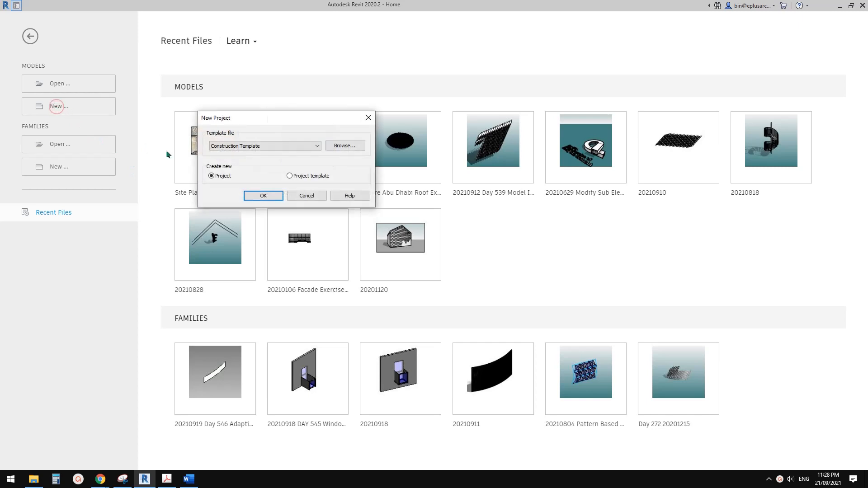
Create a new project with the template file set to None and the metric system of measurement.
left_click_drag(259, 118, 231, 123)
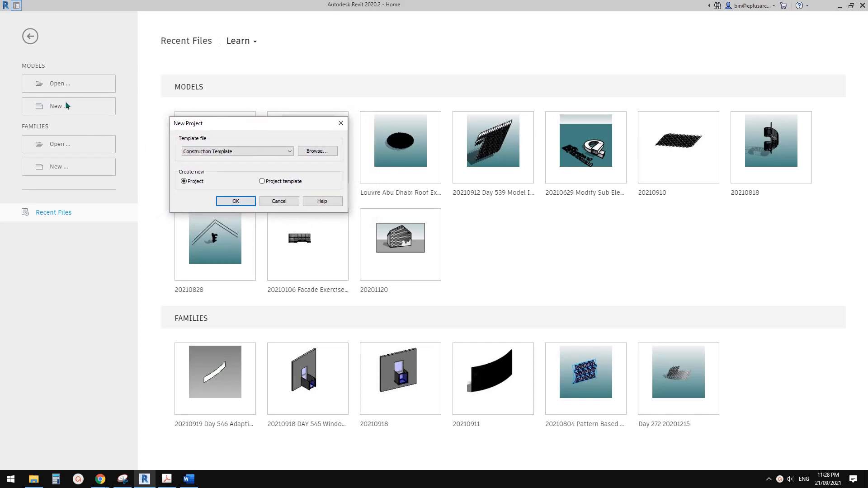
left_click(213, 151)
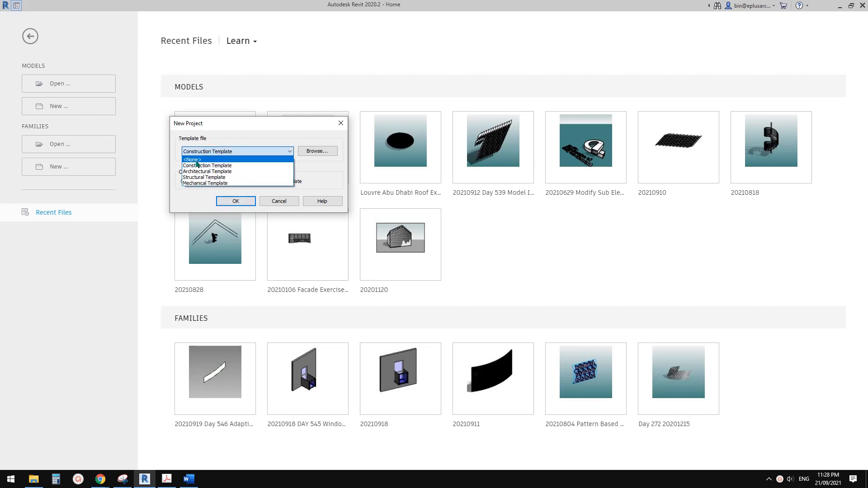
left_click(196, 161)
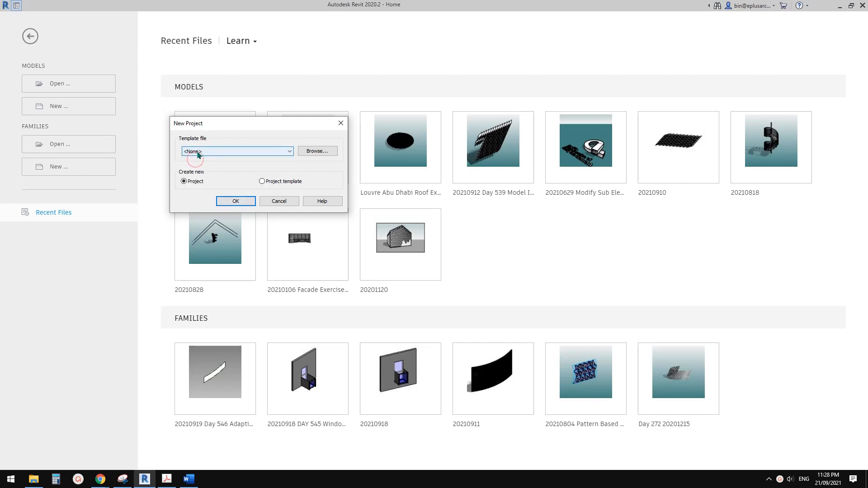
left_click(242, 200)
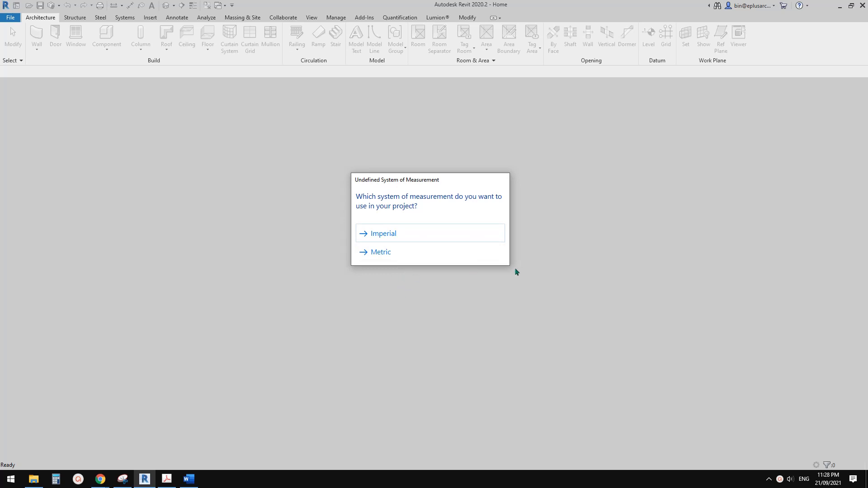
left_click(386, 253)
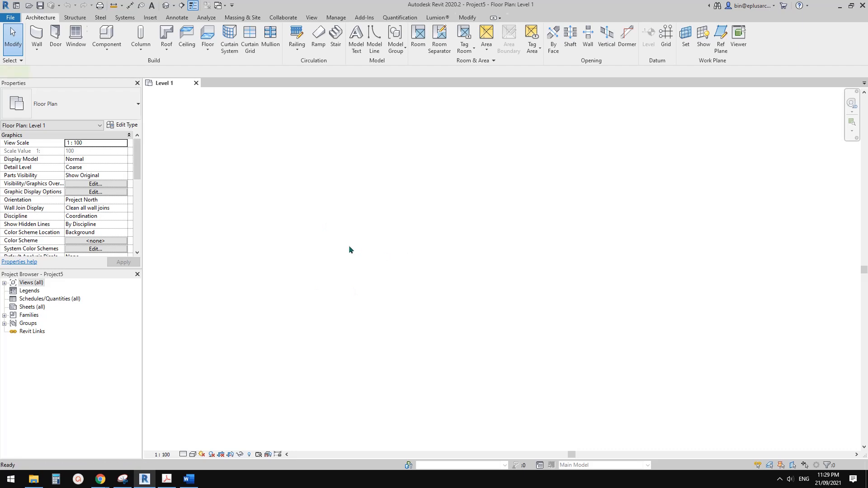
Draw a horizontal Basic Wall of type Wall 1, about 4000 mm long, in the Level 1 floor plan.
key("w")
key("a")
left_click(84, 107)
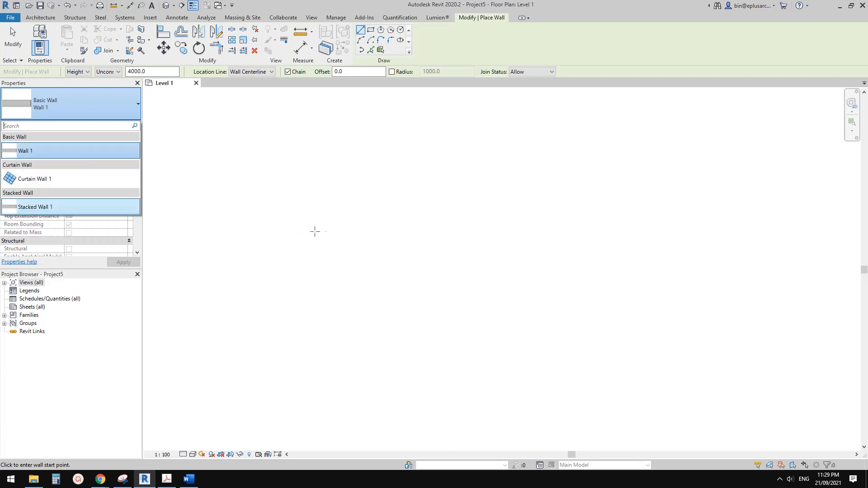
left_click(352, 255)
left_click(616, 256)
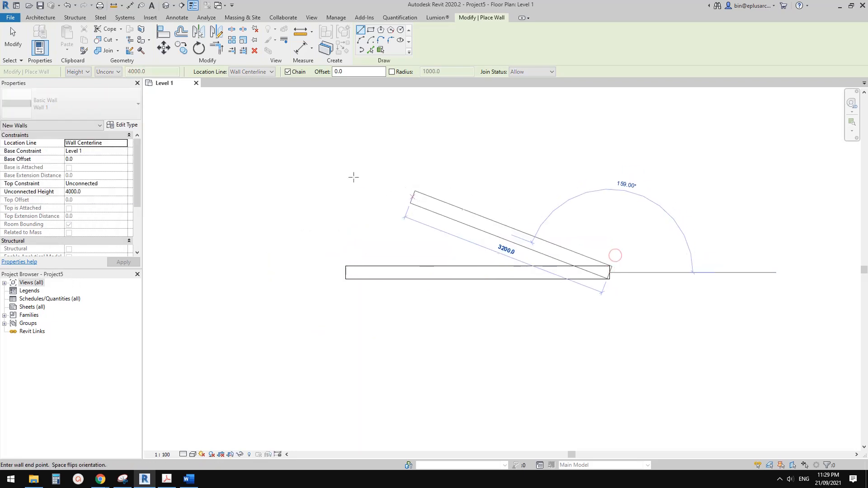
Check whether door and window families are available without loading any, and inspect the drawn wall's properties.
key("d")
key("r")
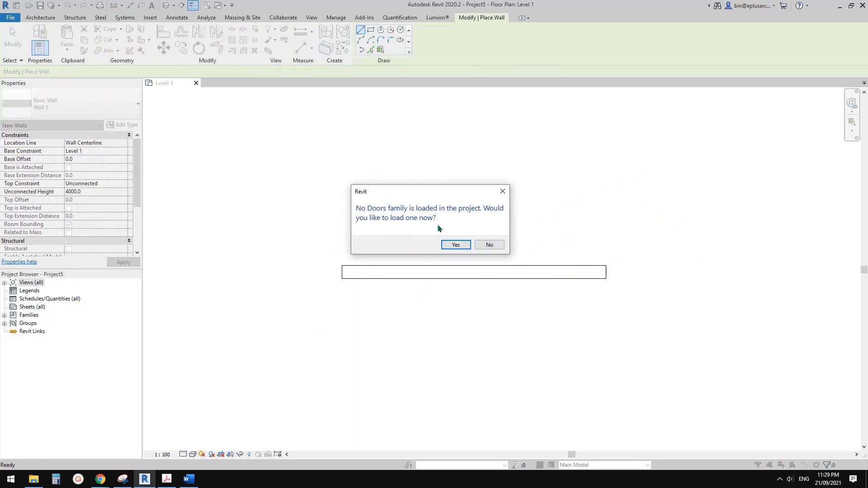
left_click(486, 246)
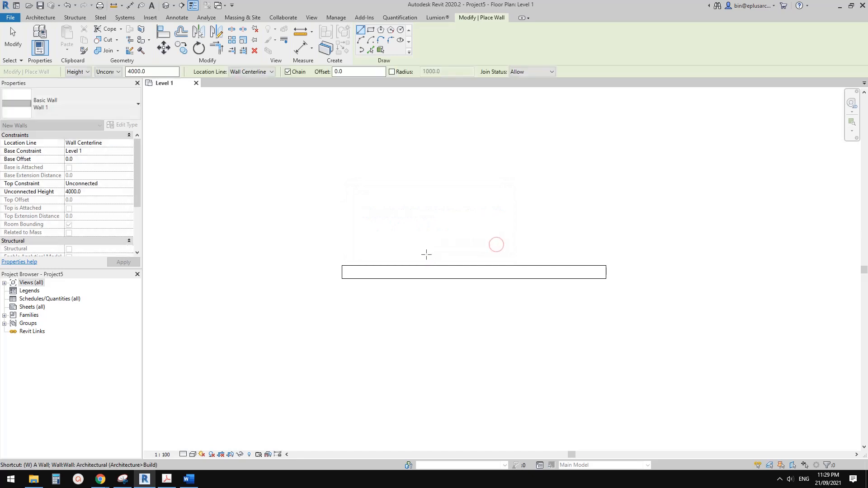
key("w")
key("n")
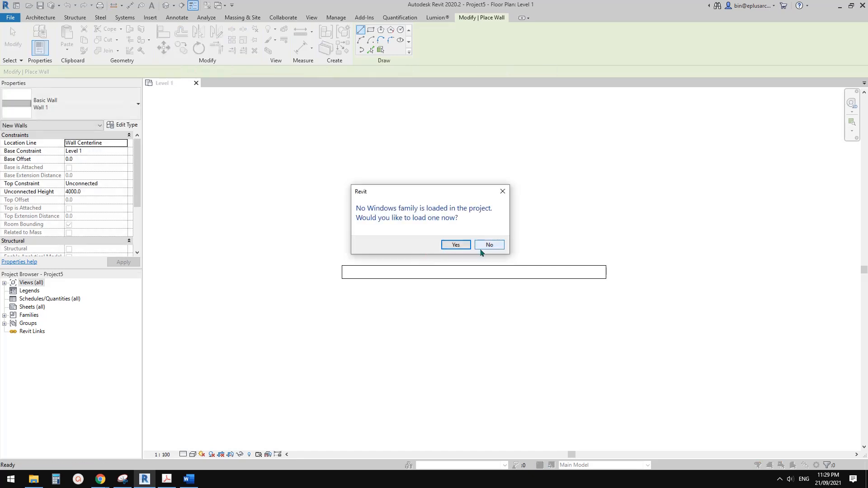
left_click(486, 247)
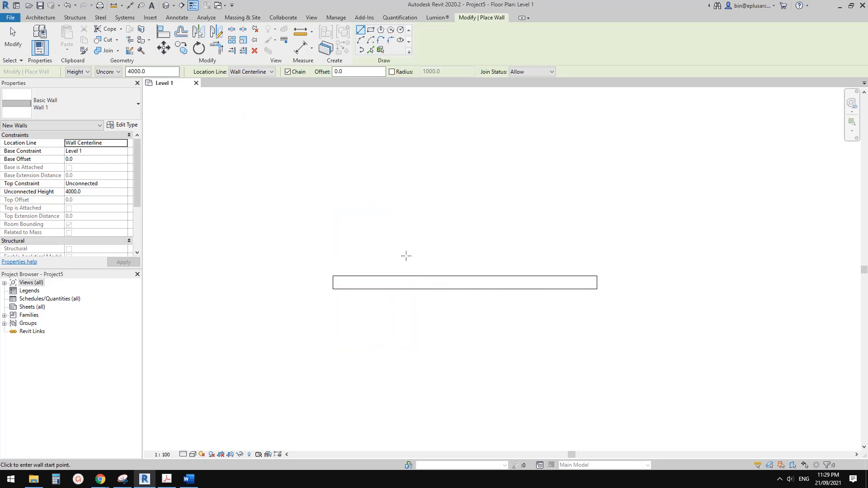
key("Escape")
key("Escape")
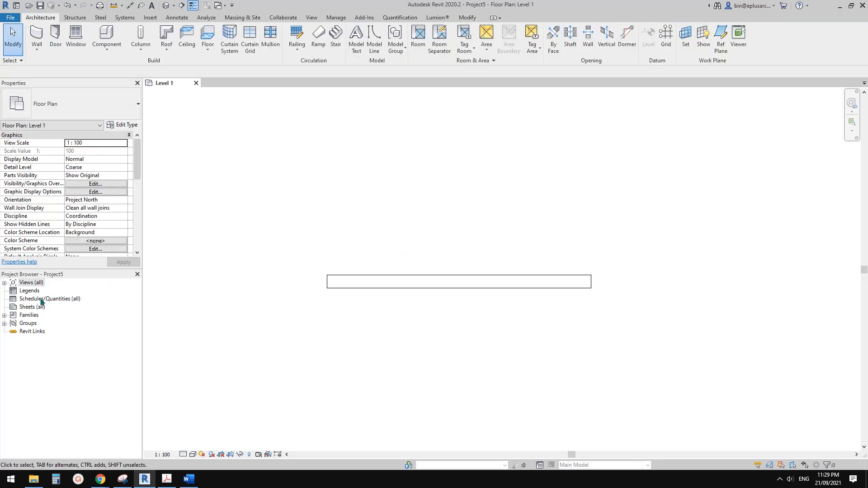
left_click(407, 276)
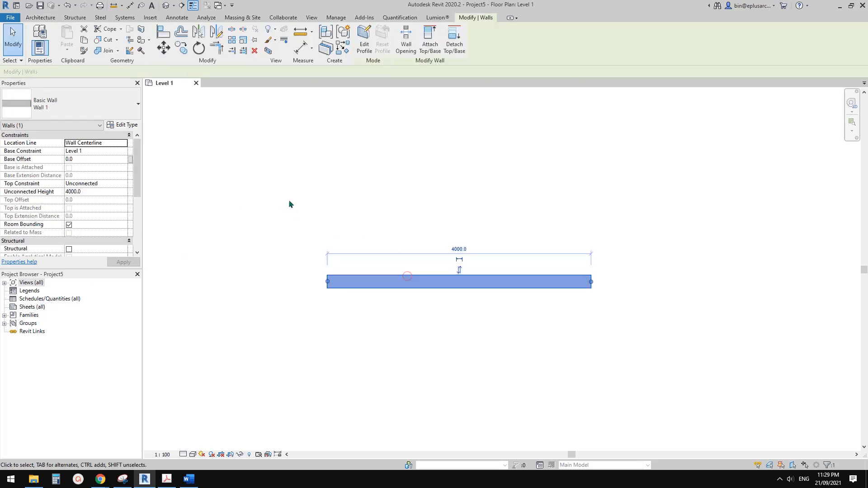
left_click(309, 140)
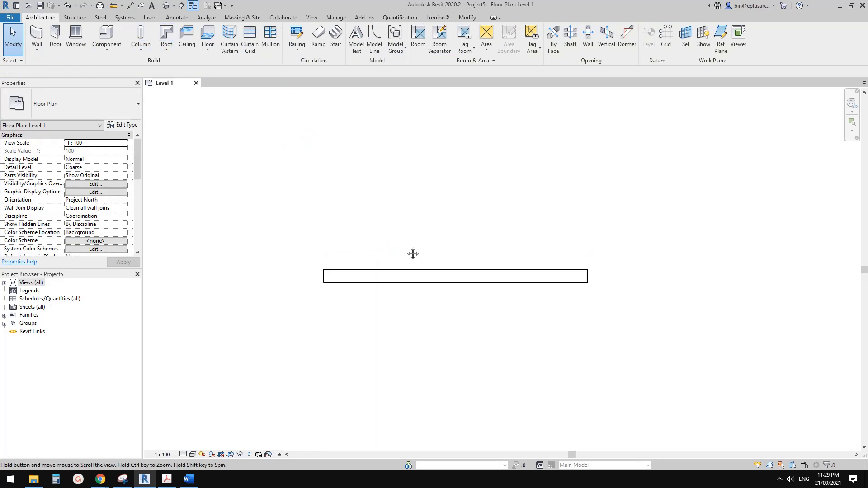
Try to load a door family from the Doors folder of the Australia library for placing a door.
key("d")
key("r")
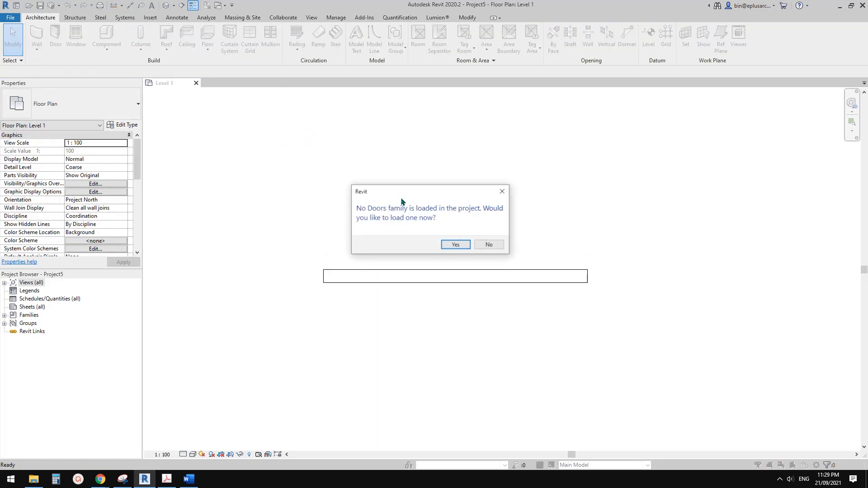
left_click(456, 245)
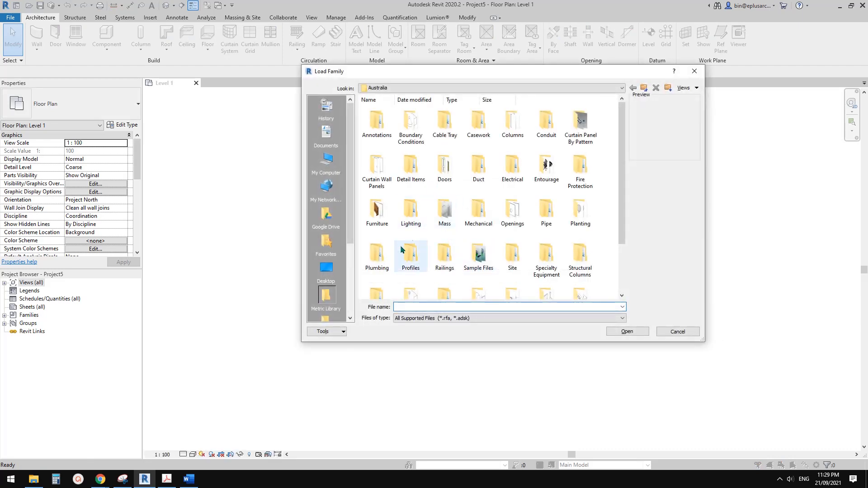
double_click(446, 167)
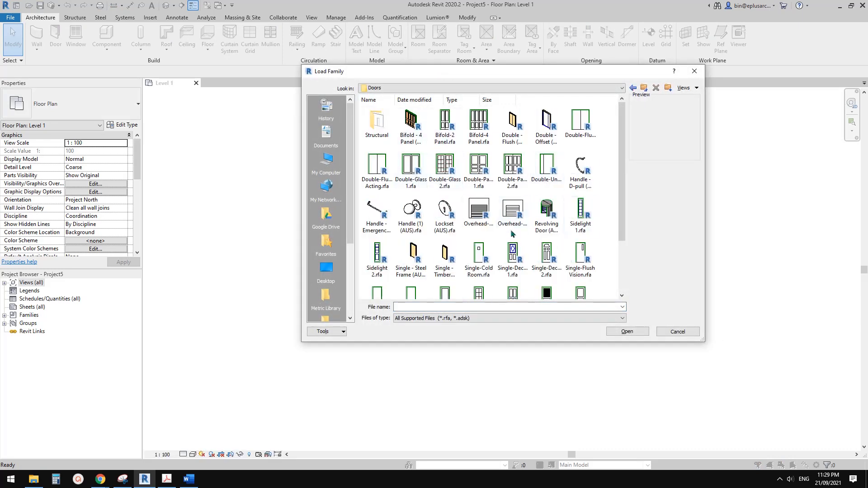
scroll(509, 234, "down", 2)
double_click(510, 228)
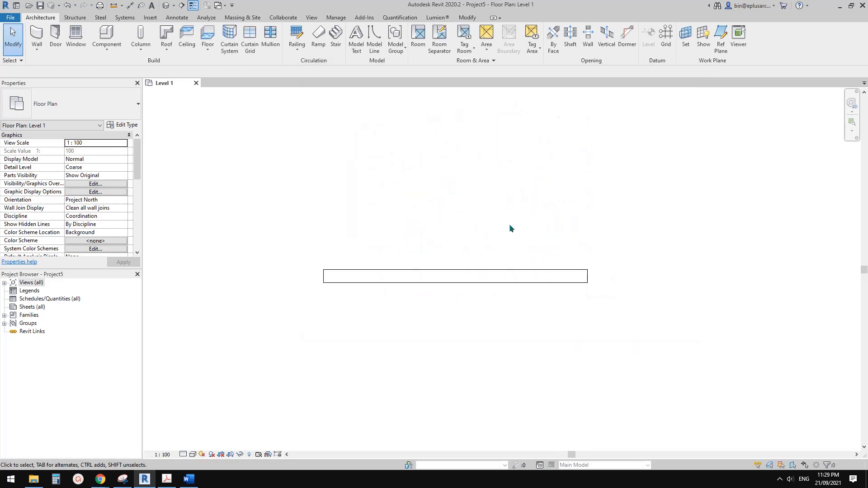
Try to load the Single-Flush.rfa door family through the Component command.
left_click(106, 37)
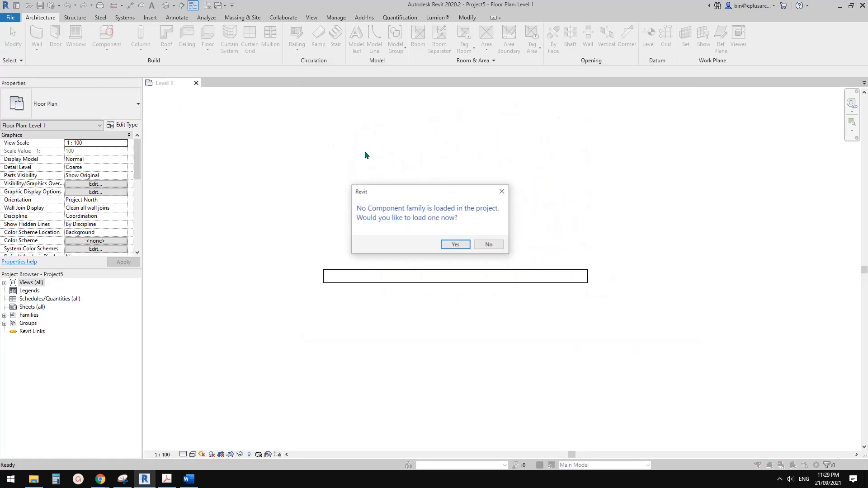
left_click(462, 247)
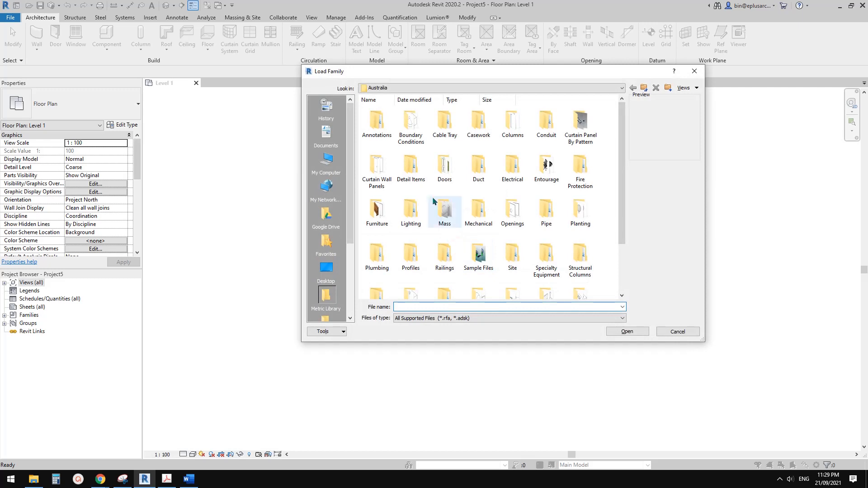
double_click(443, 166)
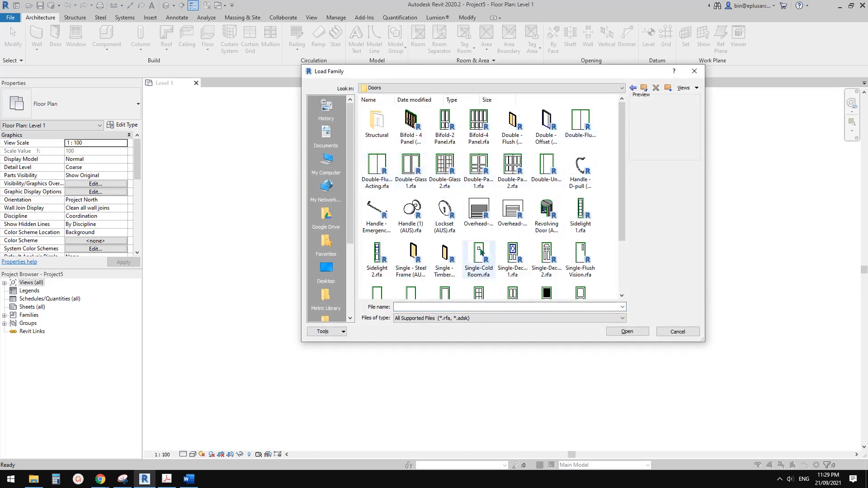
scroll(480, 249, "down", 3)
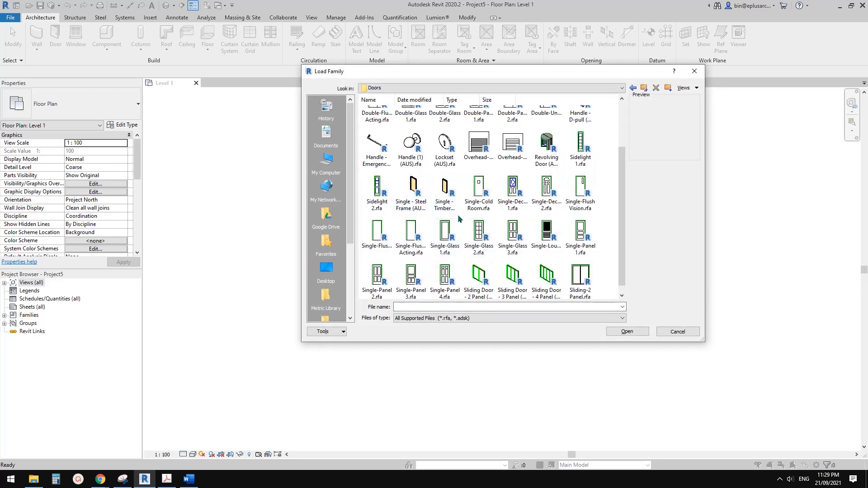
double_click(377, 233)
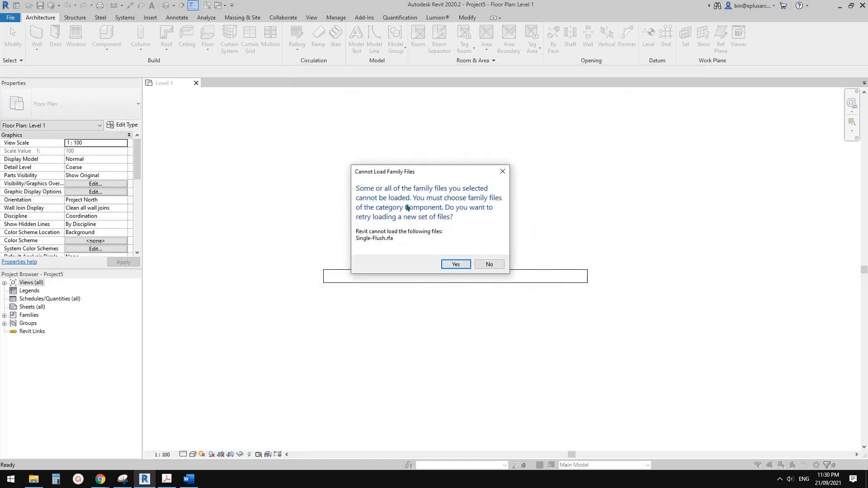
key("Escape")
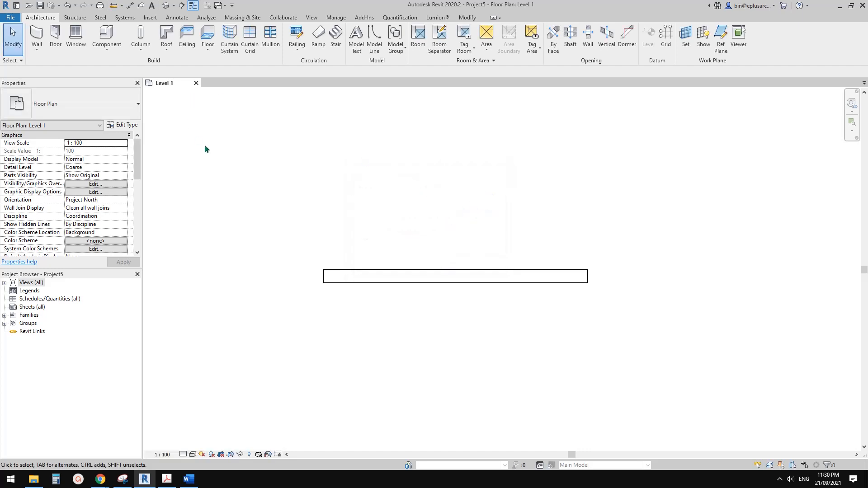
key("d")
key("r")
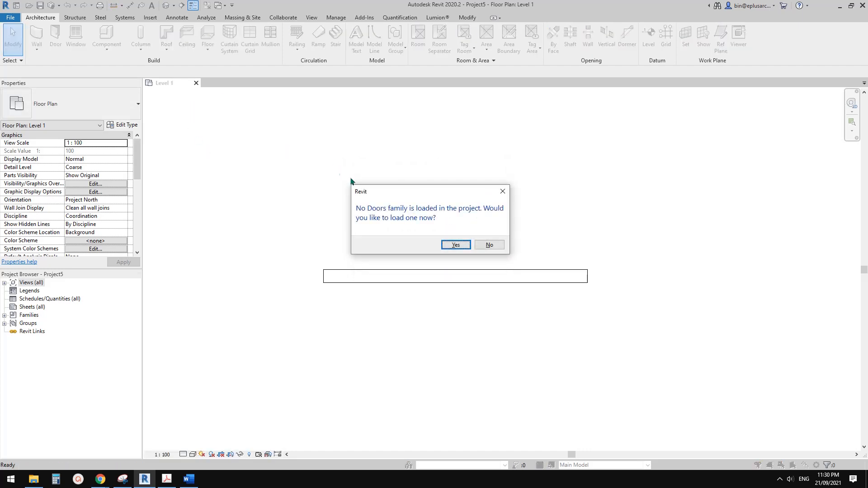
key("Escape")
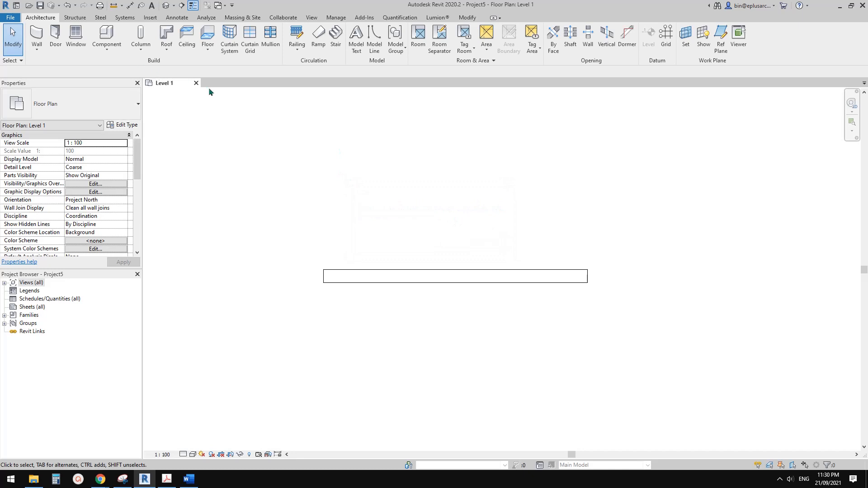
Load the Single-Flush.rfa family from the Doors folder for the Door command.
key("d")
key("r")
left_click(457, 246)
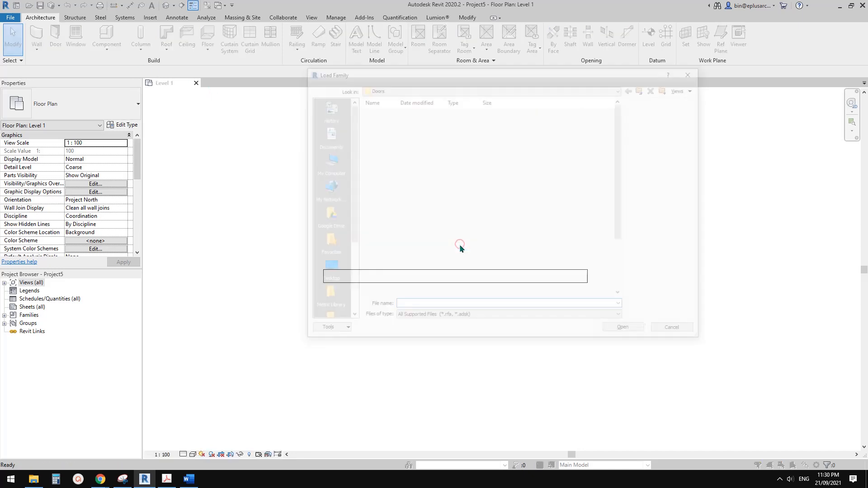
scroll(412, 261, "down", 3)
left_click(377, 228)
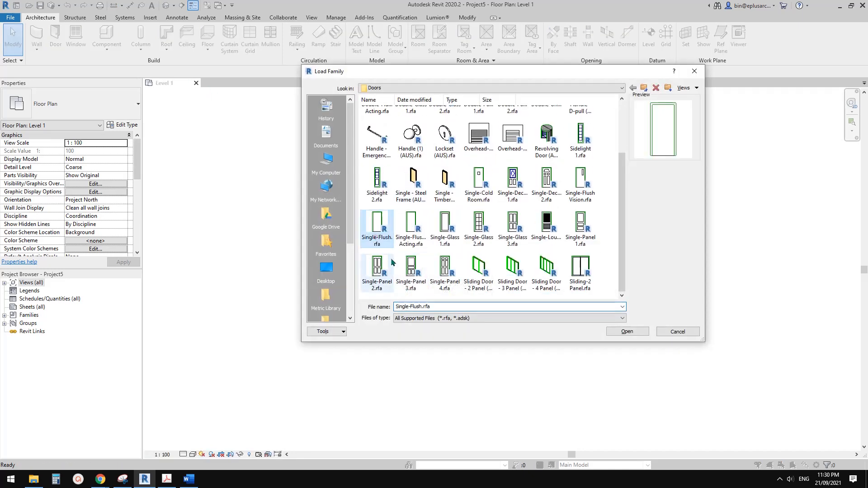
left_click(619, 332)
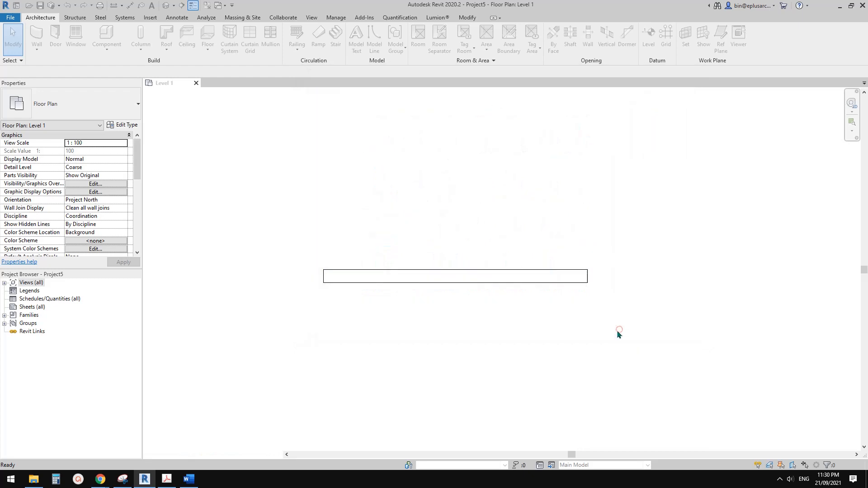
Place a Single-Flush 0915 x 2134mm door in the wall, centred about 1400 mm from its left end.
left_click(416, 271)
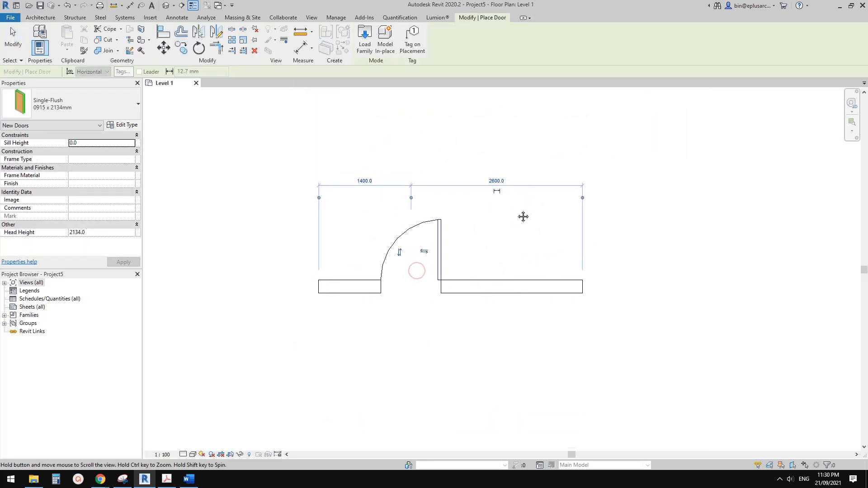
key("Escape")
key("Escape")
Try to tag the door by category, opening the family library for a door tag and cancelling the load.
scroll(446, 236, "up", 3)
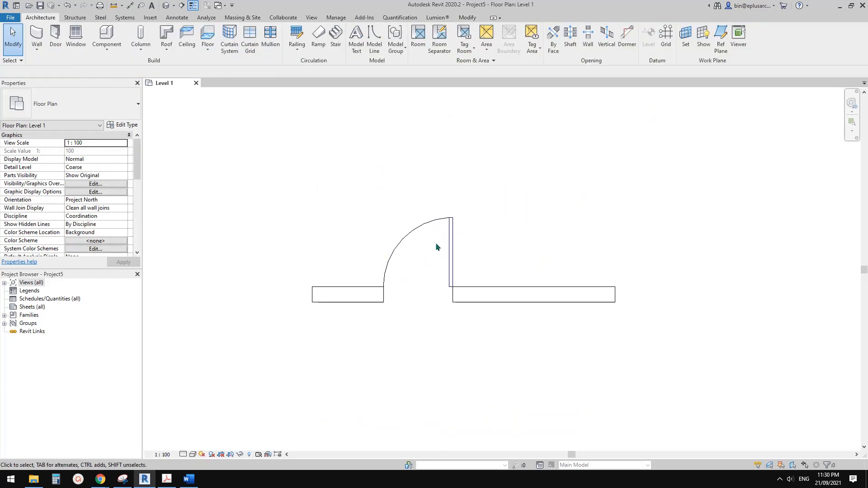
key("t")
key("g")
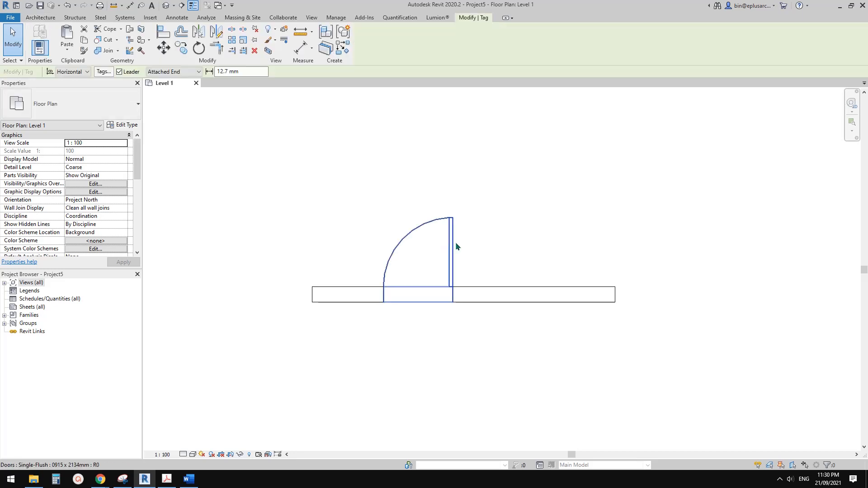
left_click(450, 246)
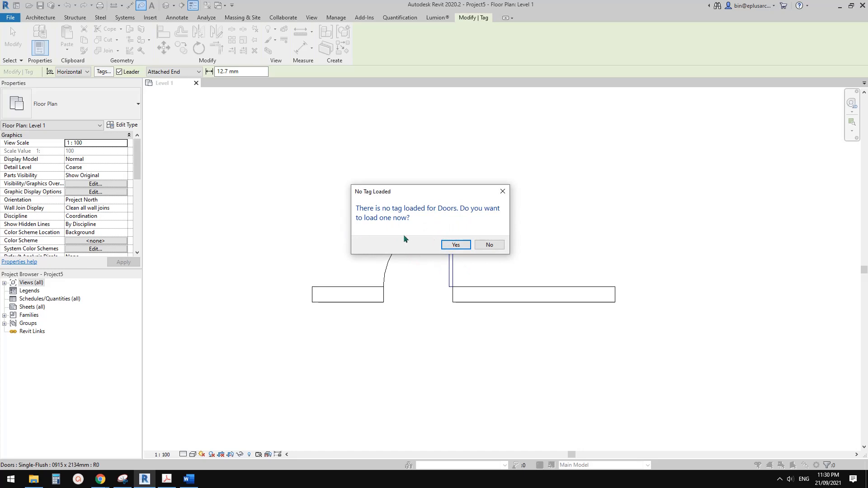
left_click(457, 245)
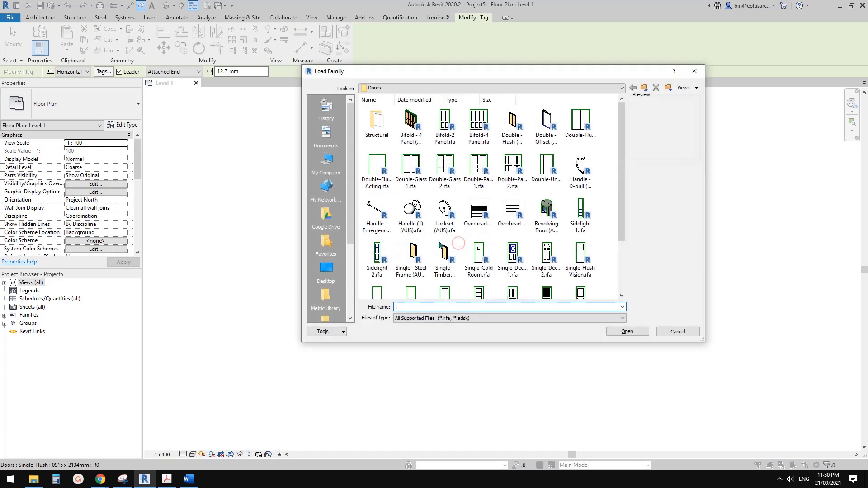
key("Escape")
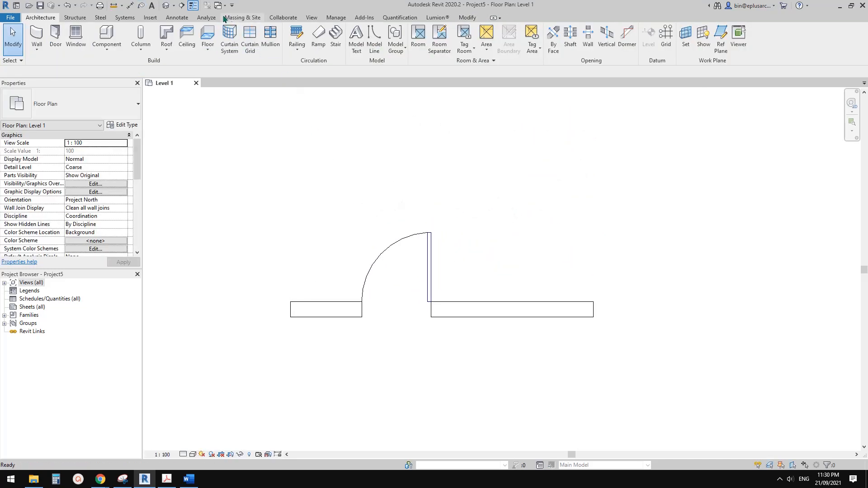
Stretch the wall's left end outward to make the wall about 5020 mm long.
middle_click_drag(302, 128, 299, 138)
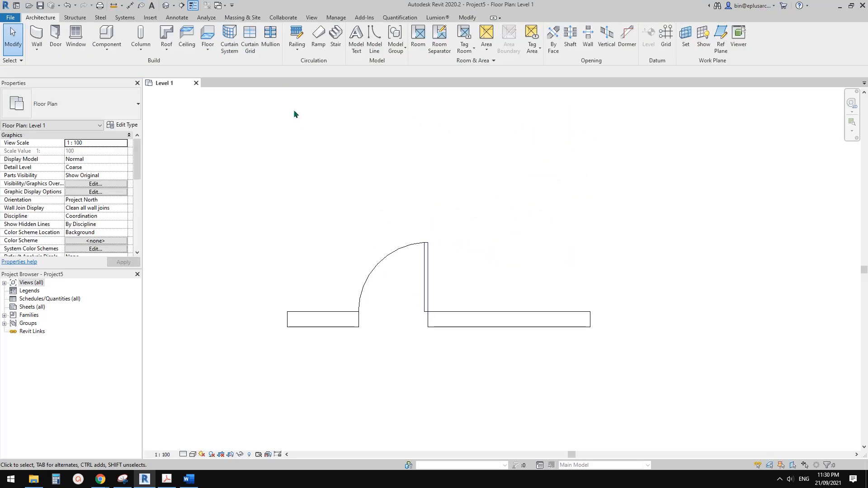
middle_click_drag(304, 185, 395, 213)
left_click(363, 305)
key("Escape")
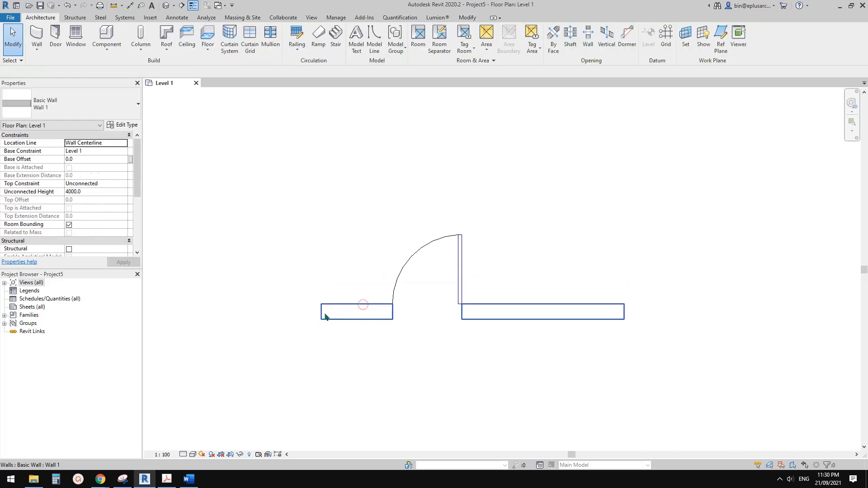
left_click(323, 312)
left_click_drag(322, 312, 244, 312)
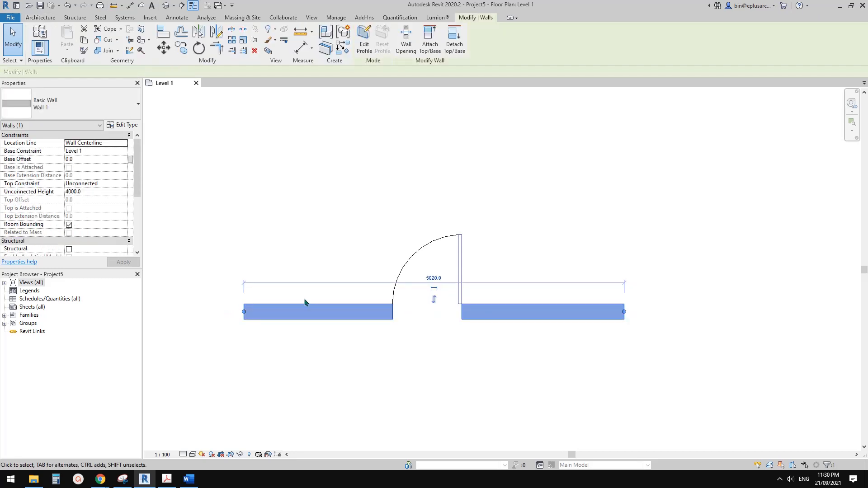
left_click(361, 262)
Close Project5 without saving and create a new project from the Architectural Template.
left_click(196, 83)
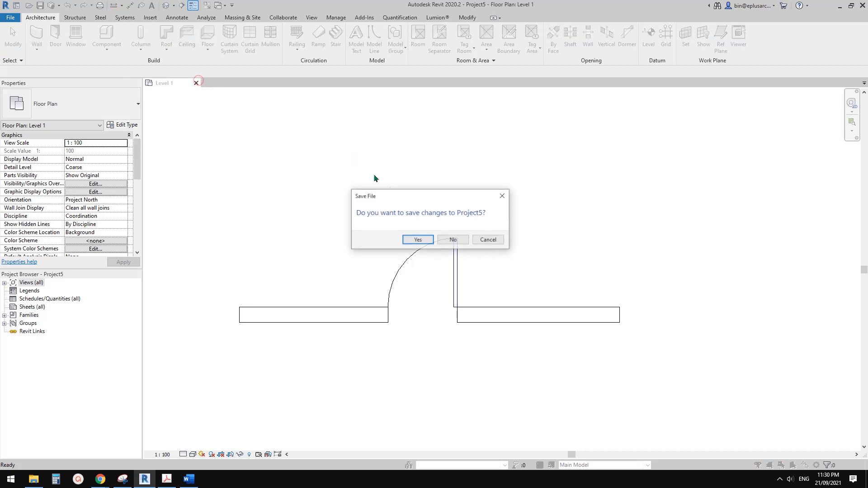
left_click(458, 240)
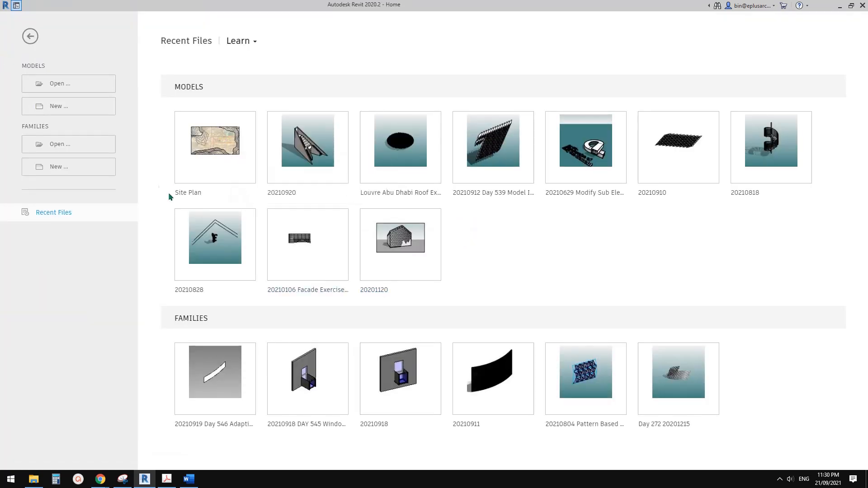
left_click(54, 107)
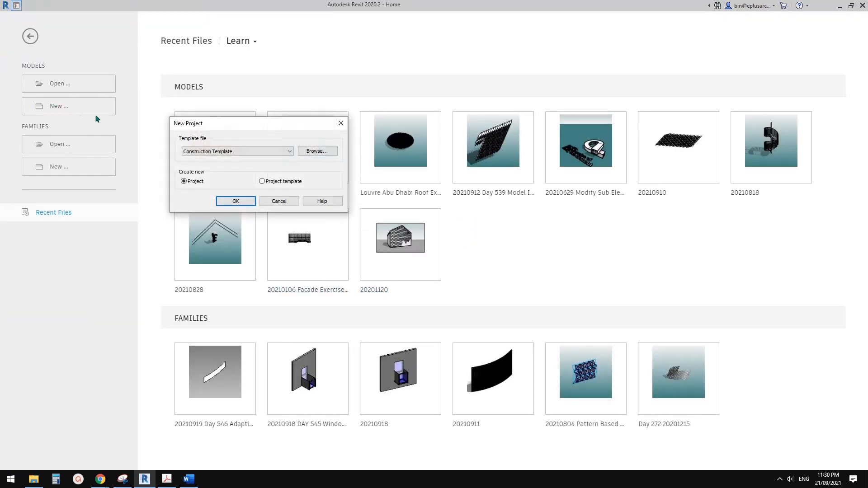
left_click(253, 151)
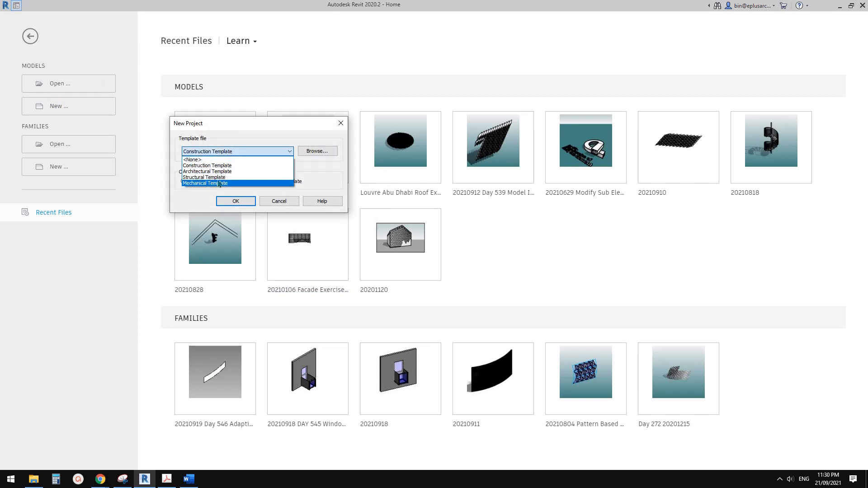
left_click(208, 172)
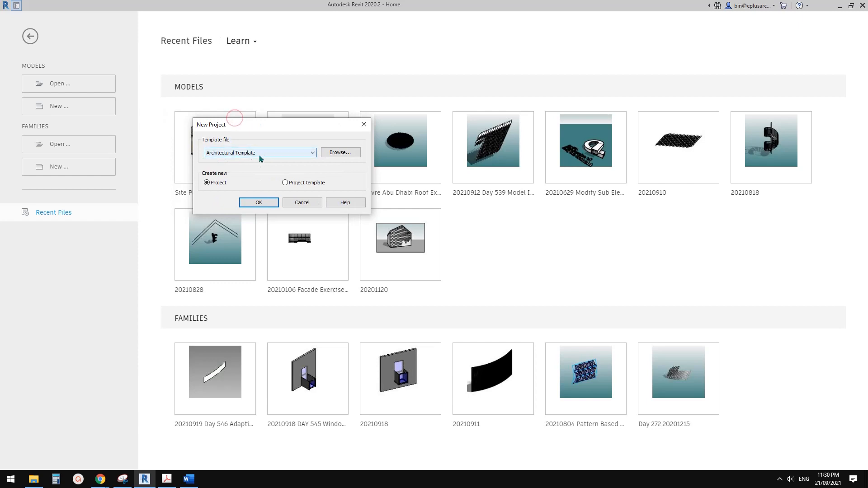
left_click(251, 201)
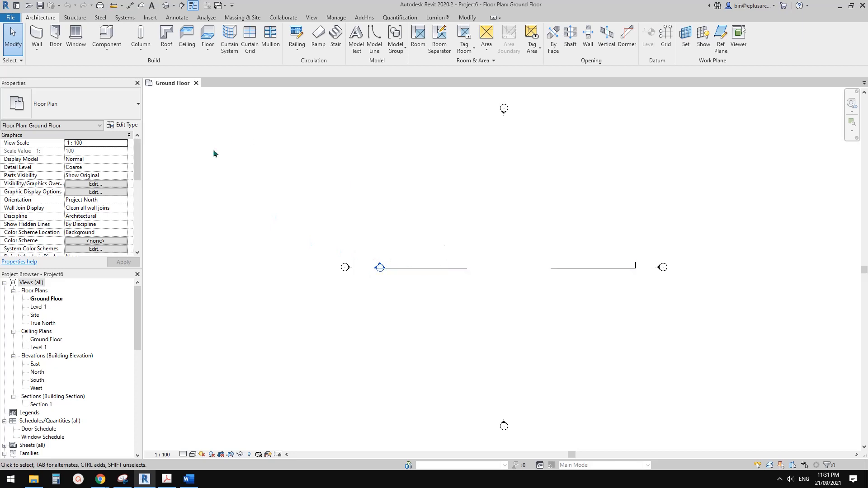
Examine the basic, curtain and stacked wall types that the template offers for the Wall command.
middle_click_drag(475, 264, 393, 242)
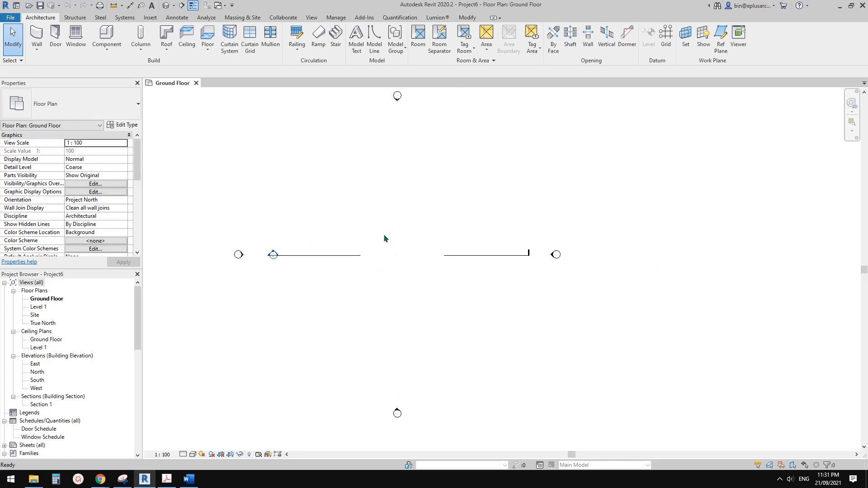
key("w")
key("a")
left_click(105, 111)
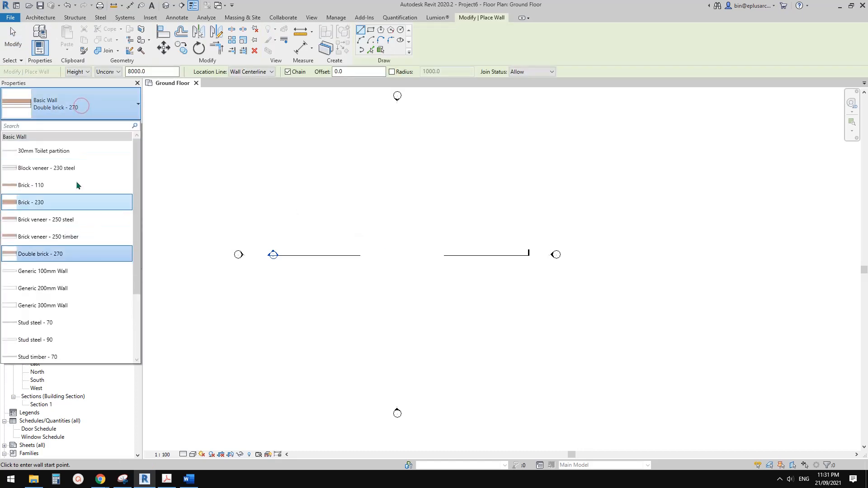
scroll(138, 171, "down", 2)
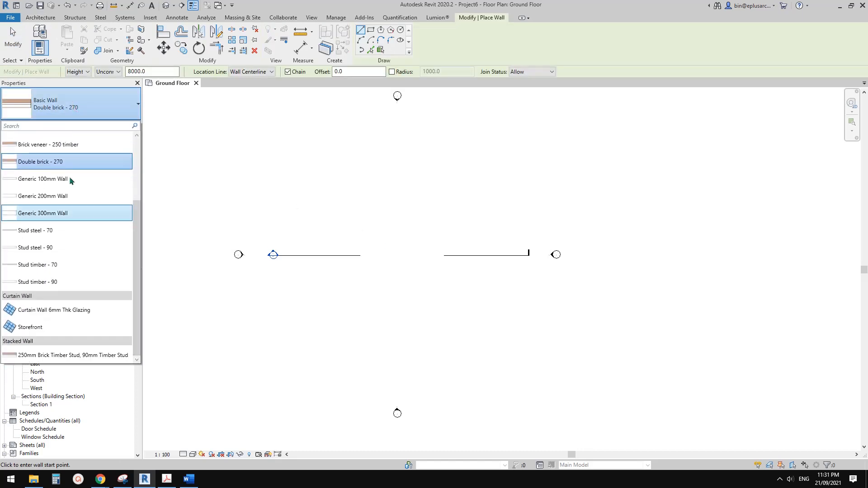
left_click_drag(141, 227, 136, 154)
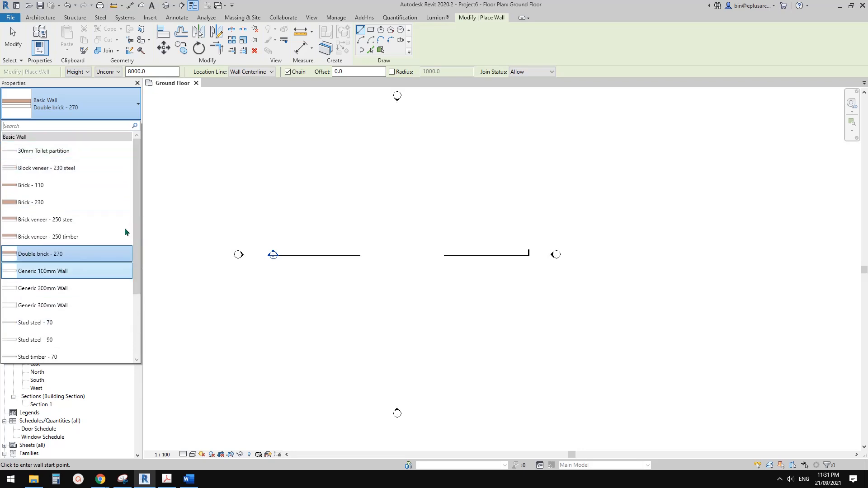
mouse_move(135, 198)
left_mouse_down()
mouse_move(133, 269)
mouse_move(142, 184)
left_mouse_up()
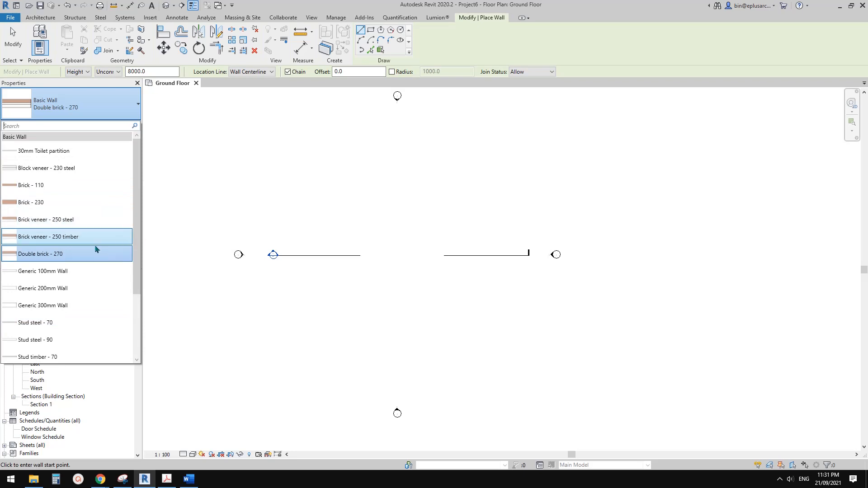
scroll(91, 256, "down", 1)
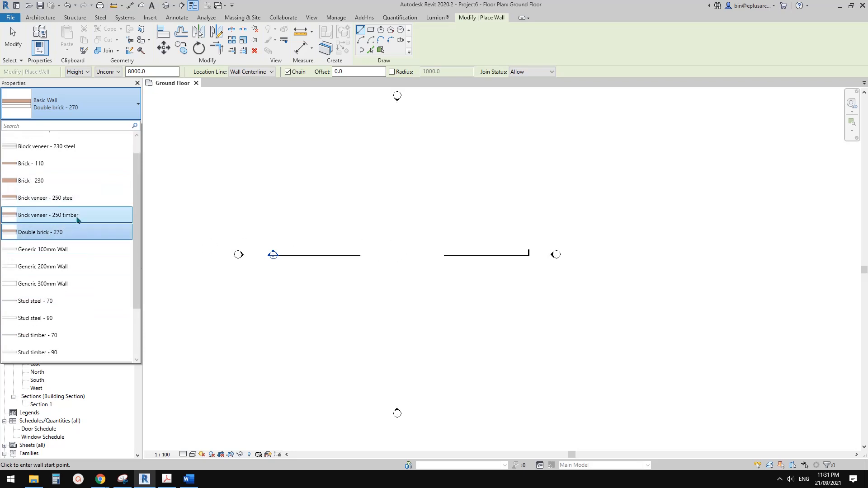
mouse_move(70, 220)
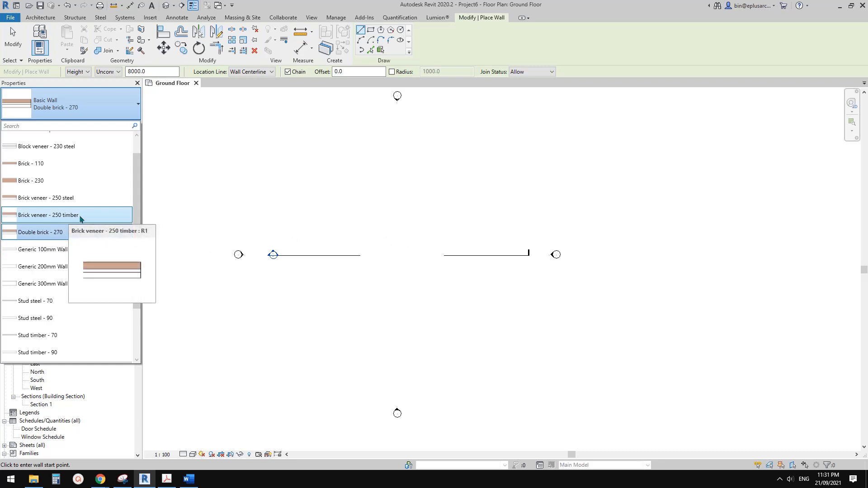
left_click_drag(138, 208, 273, 225)
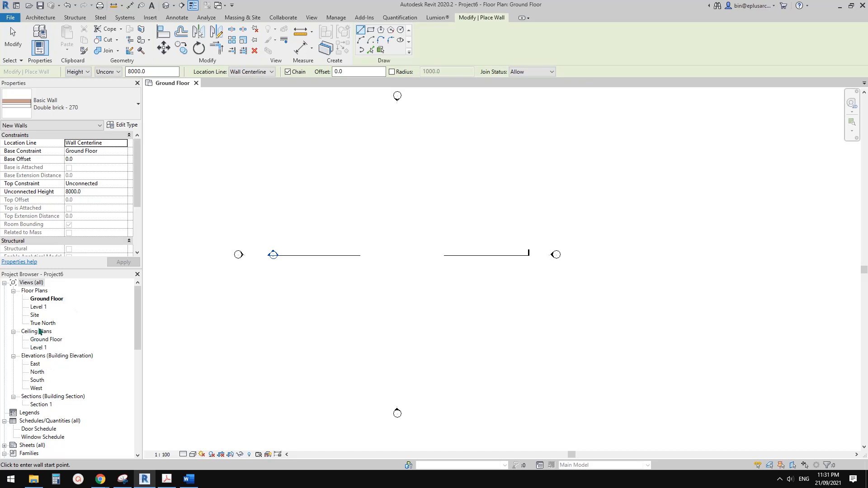
Examine the schedules and family categories included in the template project, and leave the Wall command.
scroll(71, 383, "down", 3)
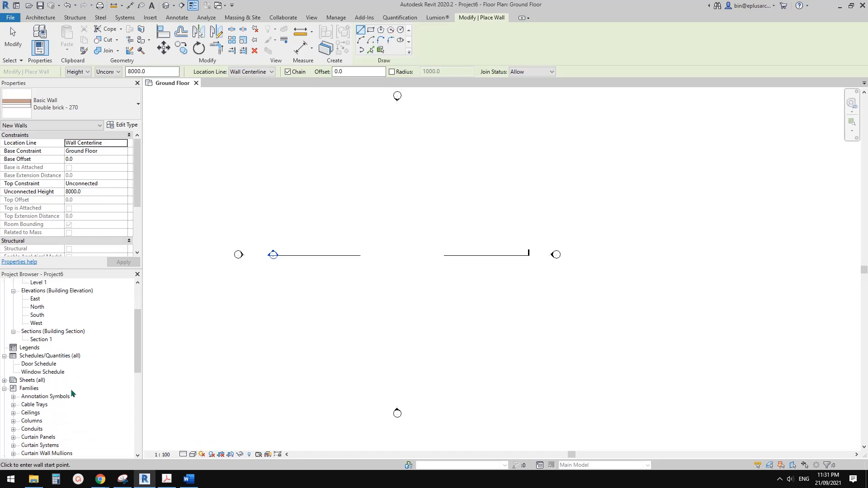
scroll(122, 364, "down", 2)
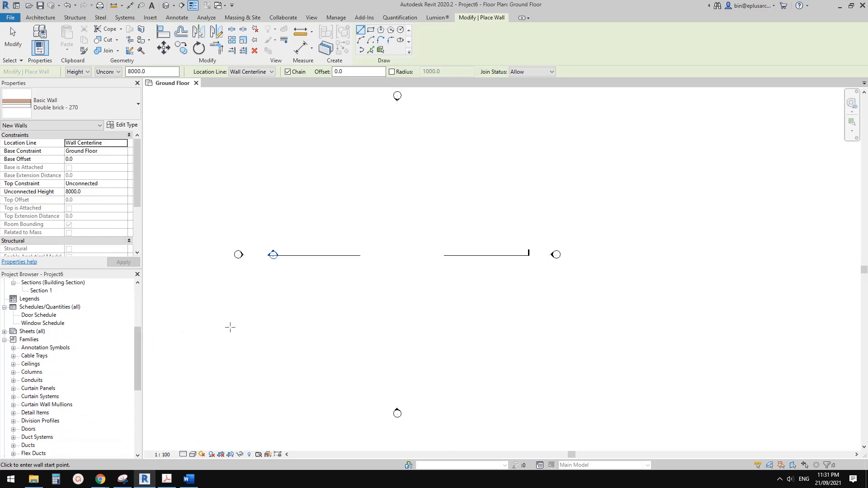
middle_click_drag(263, 303, 264, 306)
key("Escape")
Draw a horizontal Double brick - 270 wall about 24000 mm long above the section line on the Ground Floor plan.
middle_click_drag(395, 280, 390, 286)
scroll(390, 285, "down", 1)
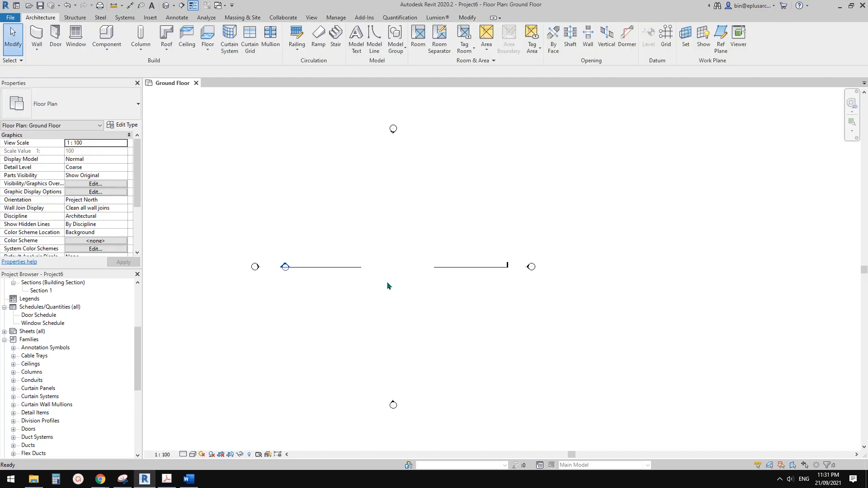
key("w")
key("a")
left_click(455, 226)
left_click(322, 225)
scroll(400, 208, "up", 3)
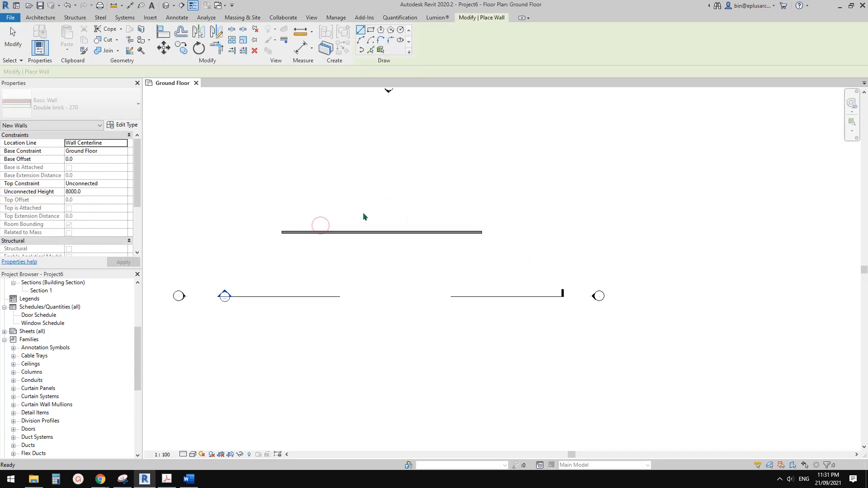
Place an M_Single-Flush 0813 x 2134mm door about 6200 mm from the wall's left end, and view the available door sizes.
key("d")
key("r")
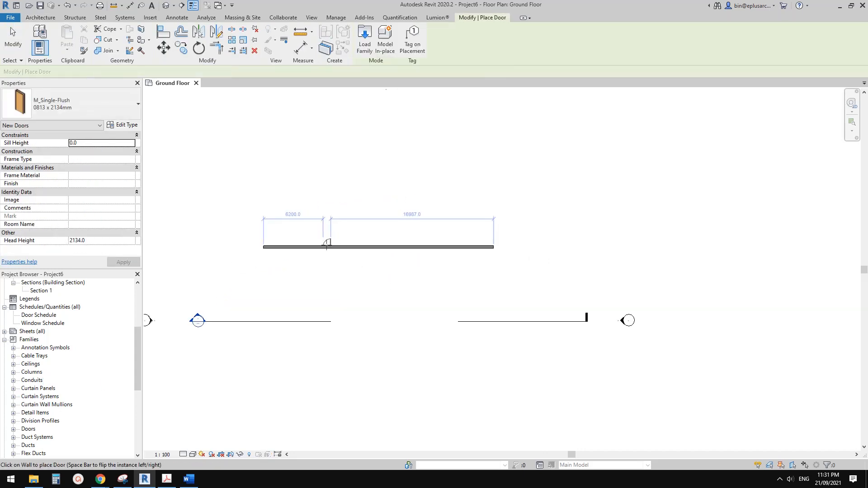
left_click(71, 108)
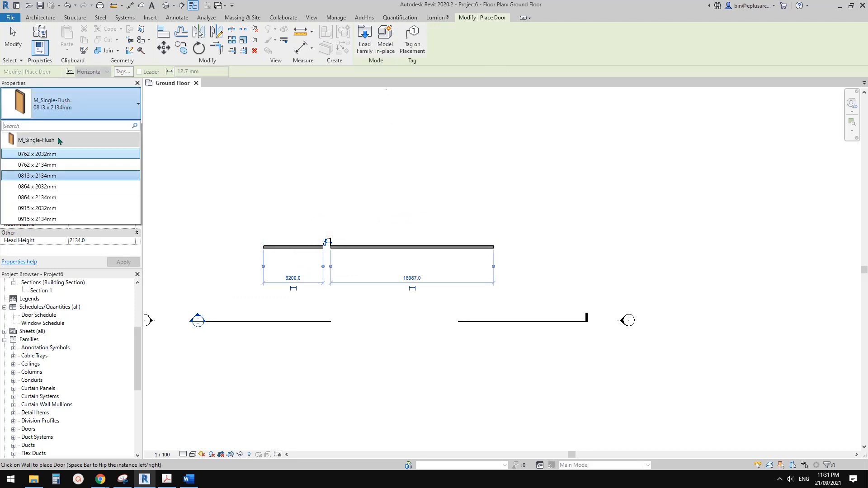
Place an M_Fixed 0915 x 1830mm window in the wall about 4900 mm right of the door, and view the available window sizes.
middle_click_drag(449, 218, 433, 229)
scroll(425, 226, "up", 1)
key("w")
key("n")
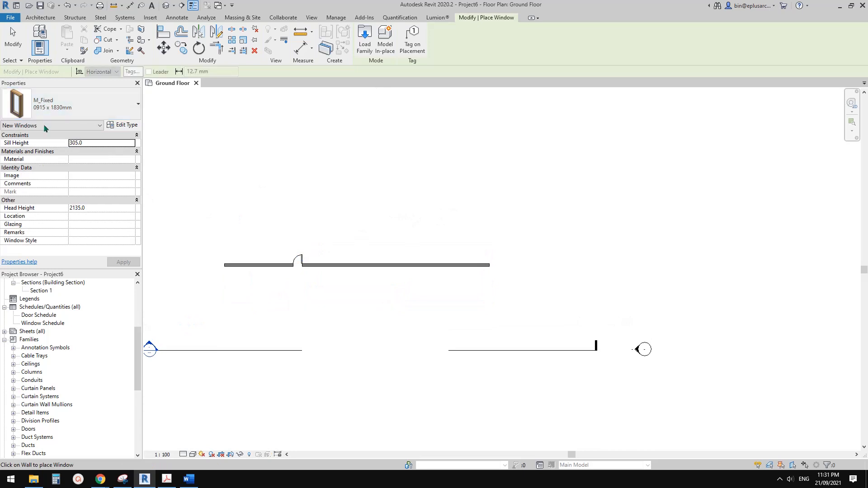
scroll(364, 265, "up", 2)
left_click(361, 265)
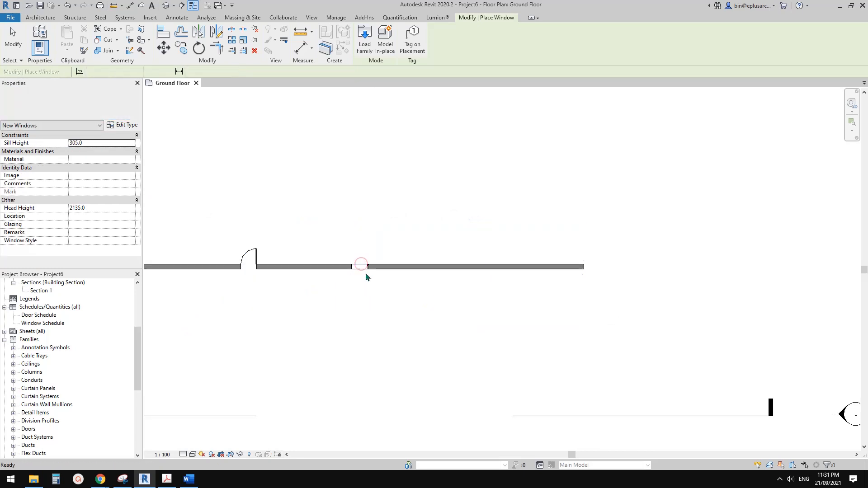
key("Escape")
left_click(361, 267)
left_click(87, 110)
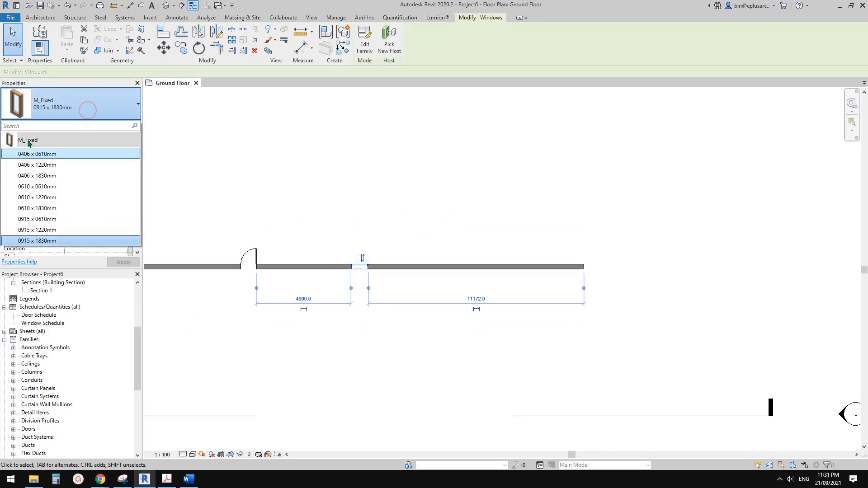
left_click(373, 177)
Tag the door by category with a horizontal tag and leader below the wall.
middle_click_drag(363, 226, 436, 210)
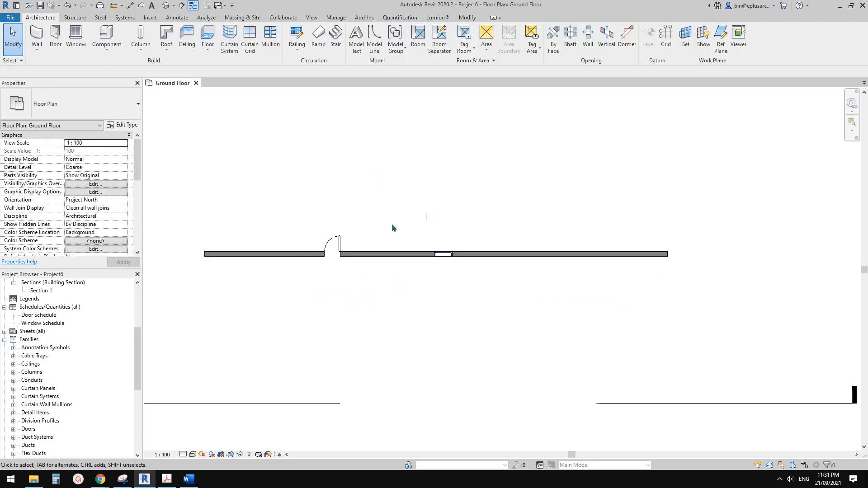
scroll(383, 226, "up", 2)
key("t")
key("g")
left_click(323, 246)
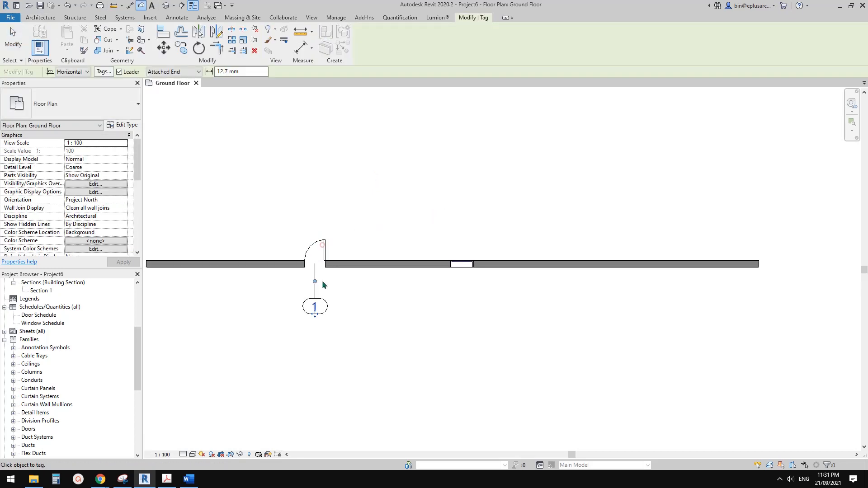
key("Escape")
key("Escape")
Check the tag types available for the door tag, keeping Door Tag (AUS).
left_click(326, 302)
scroll(309, 311, "up", 1)
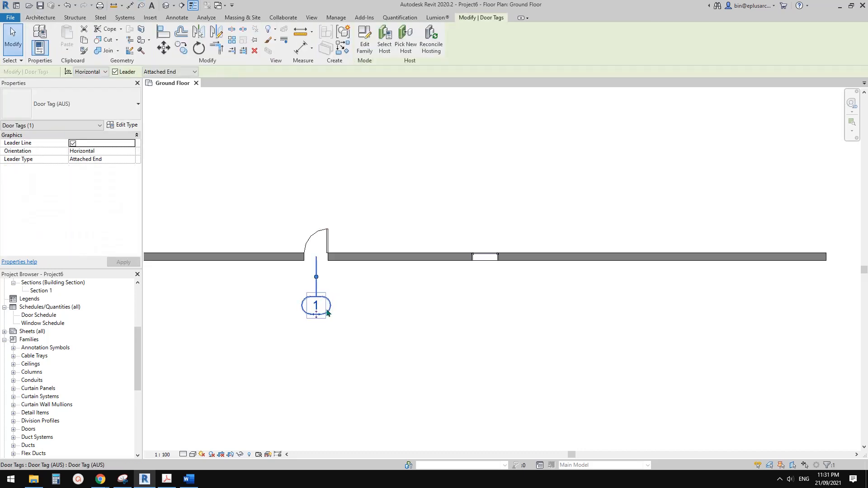
scroll(330, 305, "down", 1)
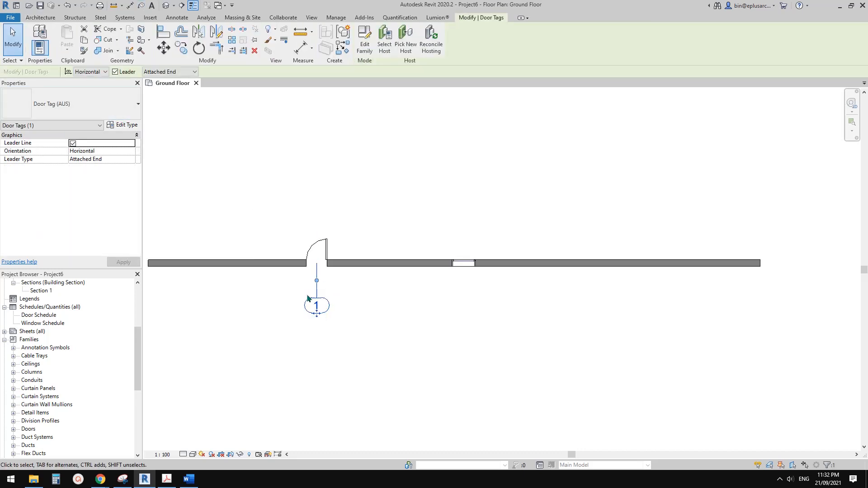
middle_click_drag(331, 299, 309, 291)
left_click(113, 106)
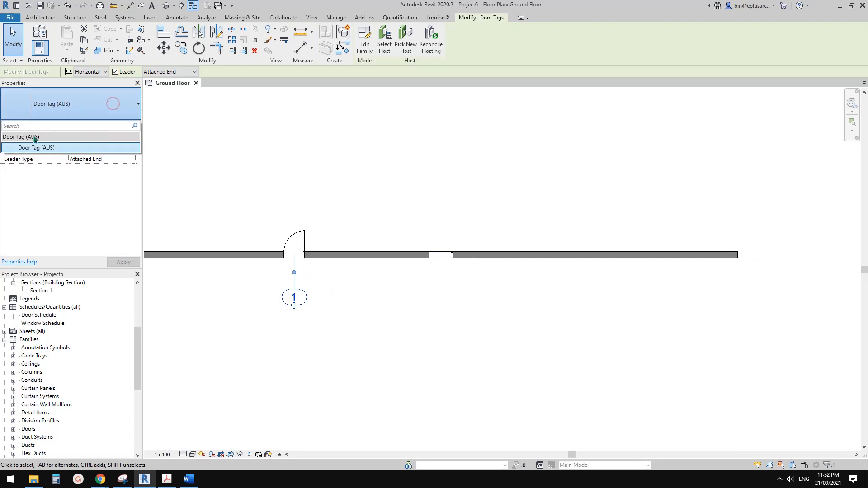
left_click(50, 150)
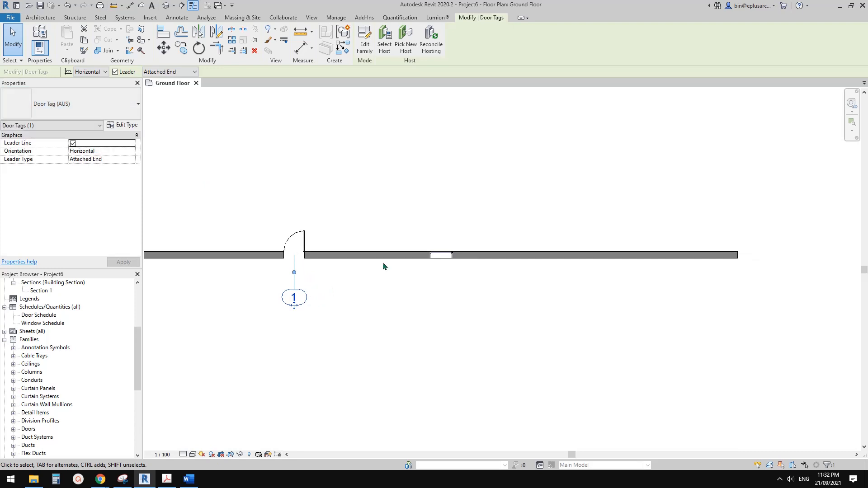
Tag the wall by category with Wall Tag (AUS) 12mm at the window, and move the tag to the right of the window.
scroll(450, 283, "up", 2)
key("t")
key("g")
left_click(437, 245)
key("Escape")
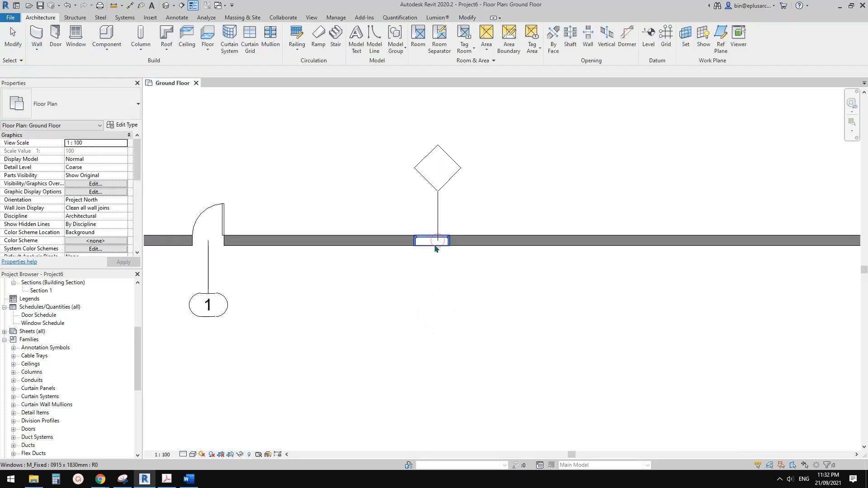
left_click_drag(452, 173, 608, 172)
Tag the window by category with Window Tag (AUS) and a leader above the wall.
key("t")
key("g")
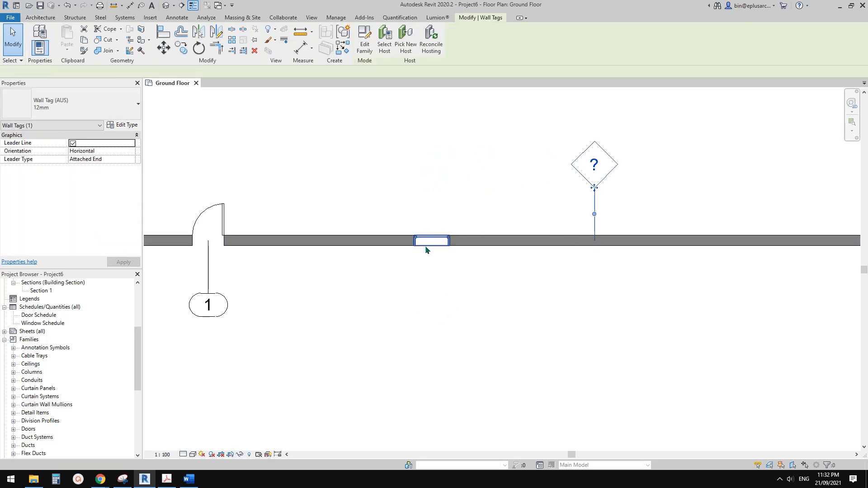
left_click(432, 241)
key("Escape")
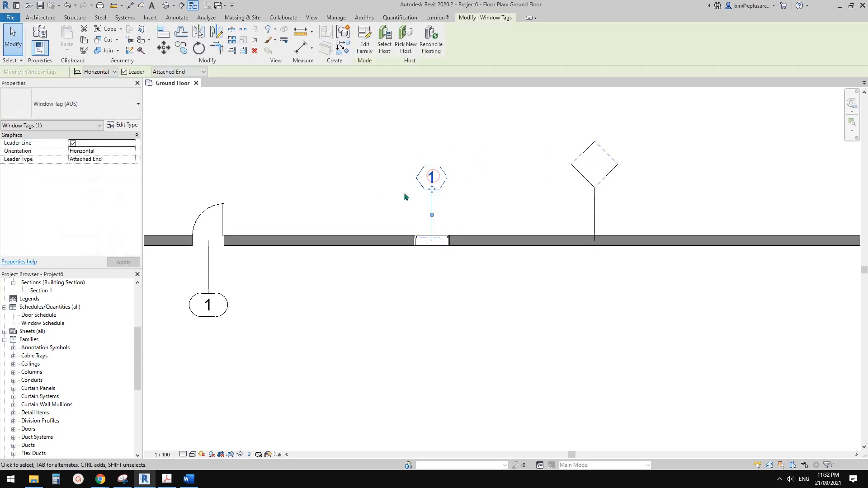
Review the tagged door, window and wall in the Ground Floor plan, checking the wall's properties.
middle_click_drag(431, 211, 381, 209)
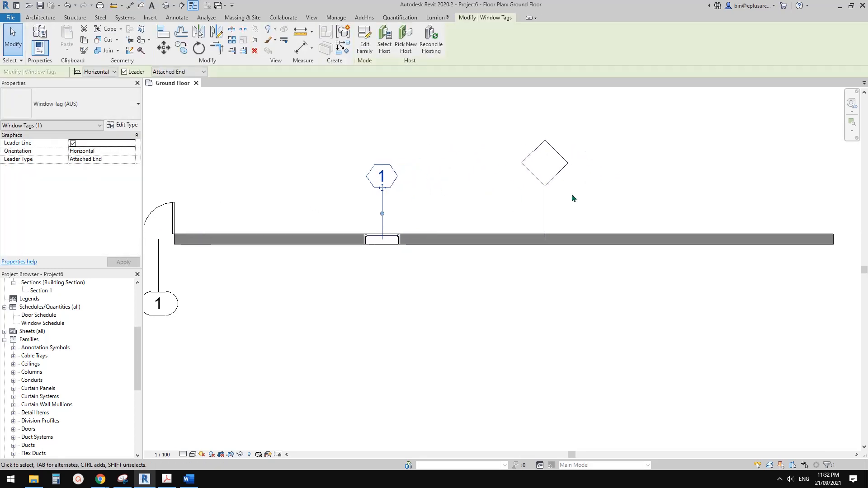
left_click(574, 196)
left_click(554, 175)
left_click(433, 297)
scroll(433, 297, "down", 2)
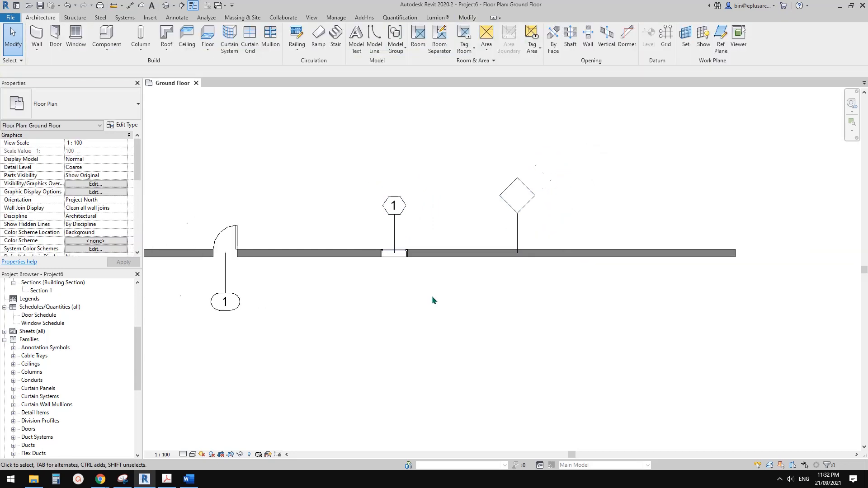
middle_click_drag(433, 297, 494, 294)
middle_click_drag(367, 254, 400, 276)
scroll(360, 274, "down", 1)
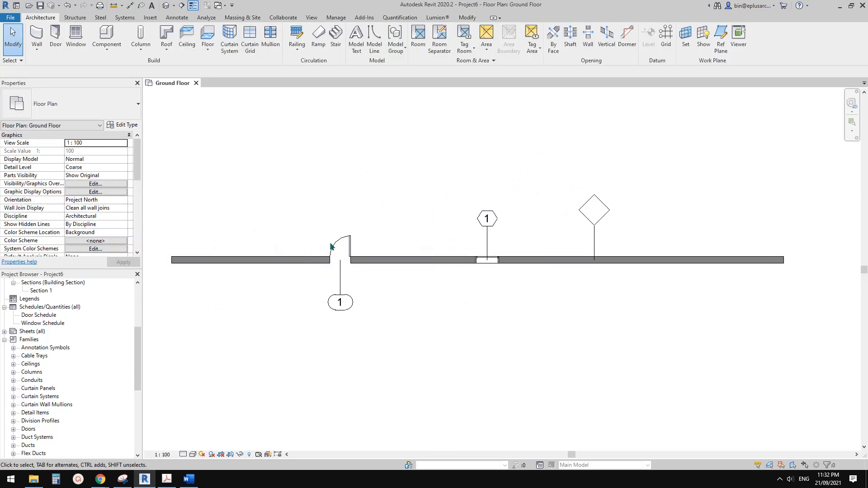
scroll(334, 246, "down", 1)
middle_click_drag(335, 244, 371, 257)
left_click(290, 267)
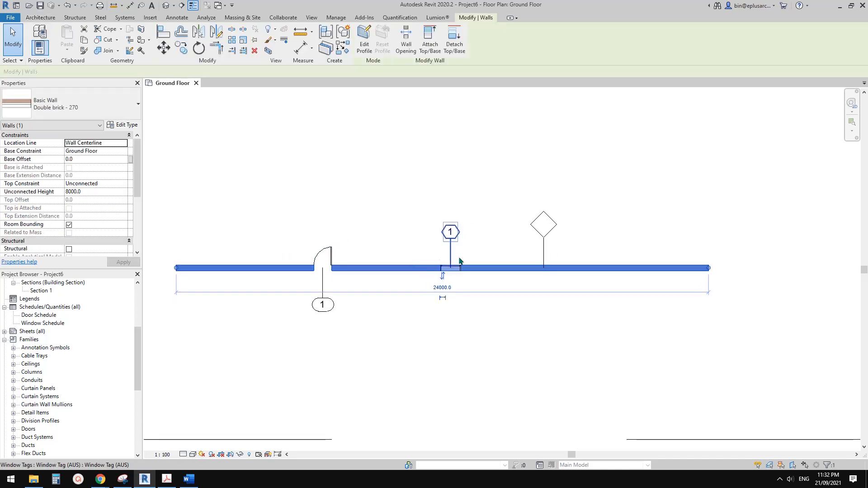
left_click(440, 253)
middle_click_drag(452, 245, 403, 258)
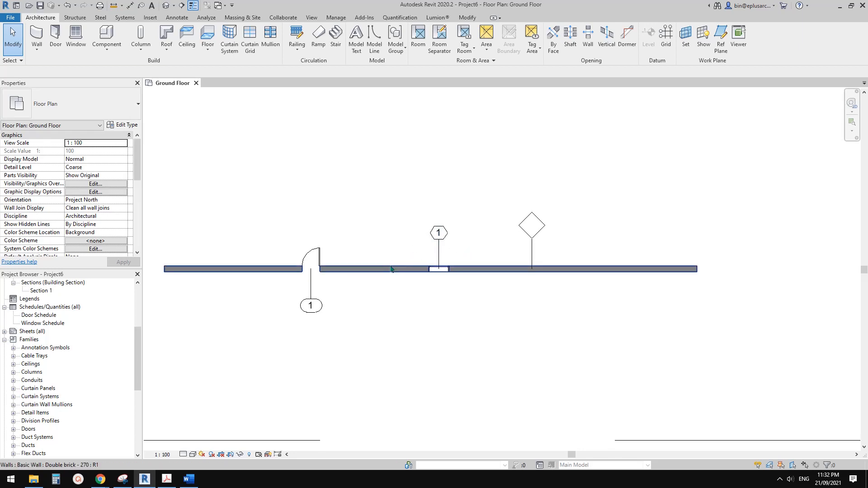
left_click(392, 269)
scroll(400, 265, "down", 1)
left_click(400, 255)
Change the tagged wall's type to Brick veneer - 250 steel.
left_click(368, 270)
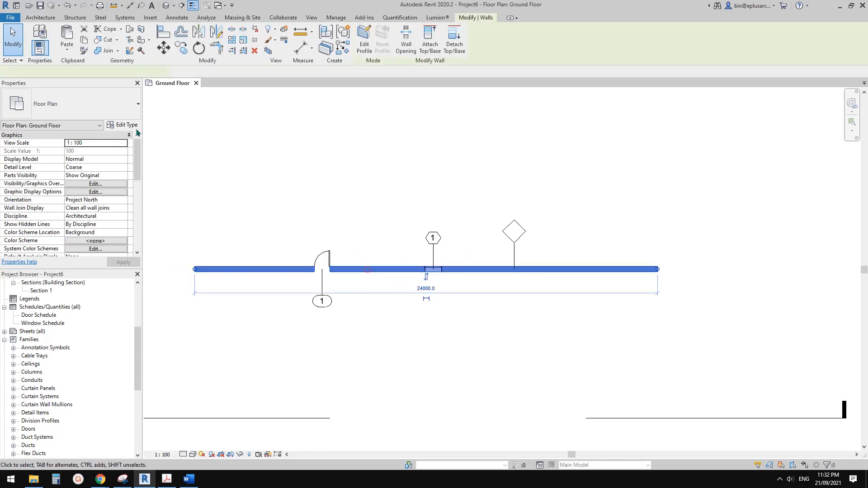
left_click(82, 101)
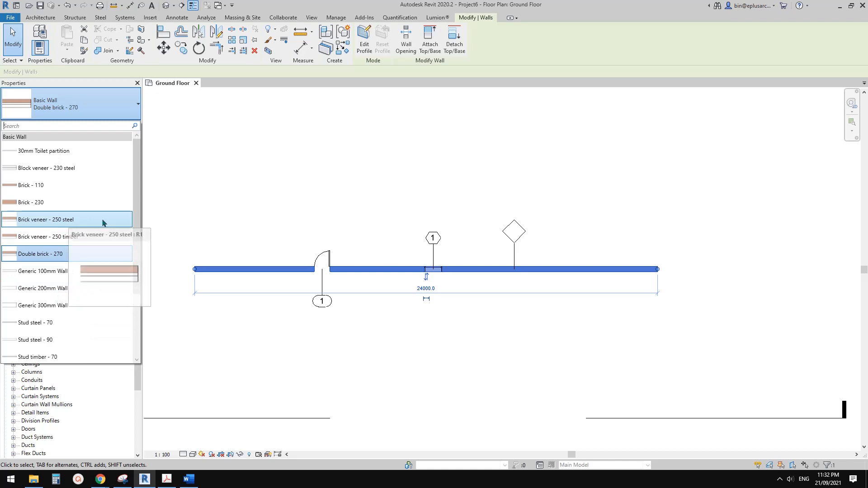
left_click(87, 224)
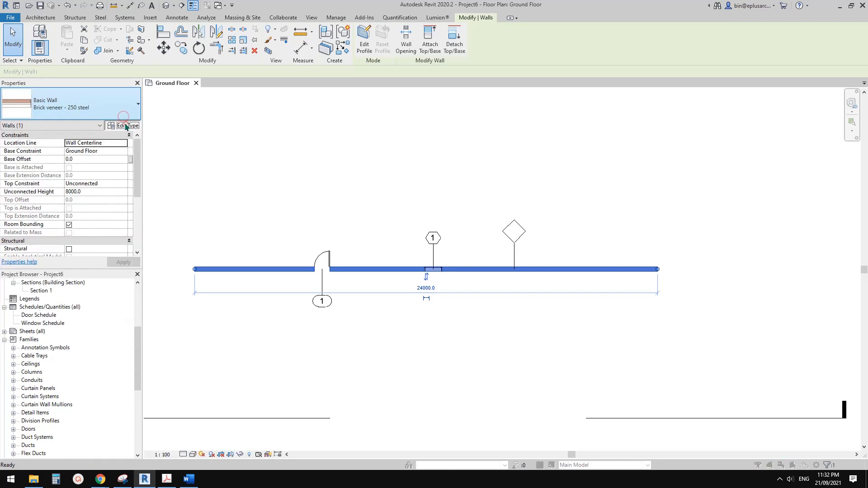
Inspect the layer assembly of the Brick veneer - 250 steel wall type and close it without changes.
left_click(126, 125)
left_click(477, 223)
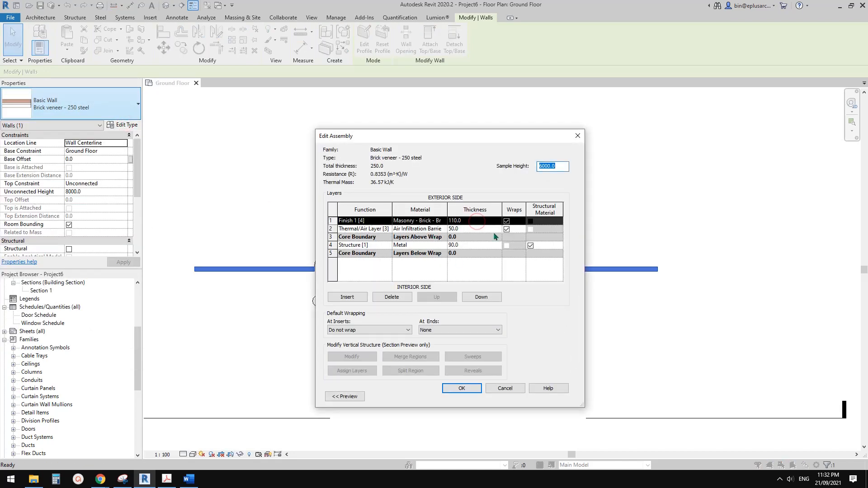
left_click(578, 135)
left_click(581, 130)
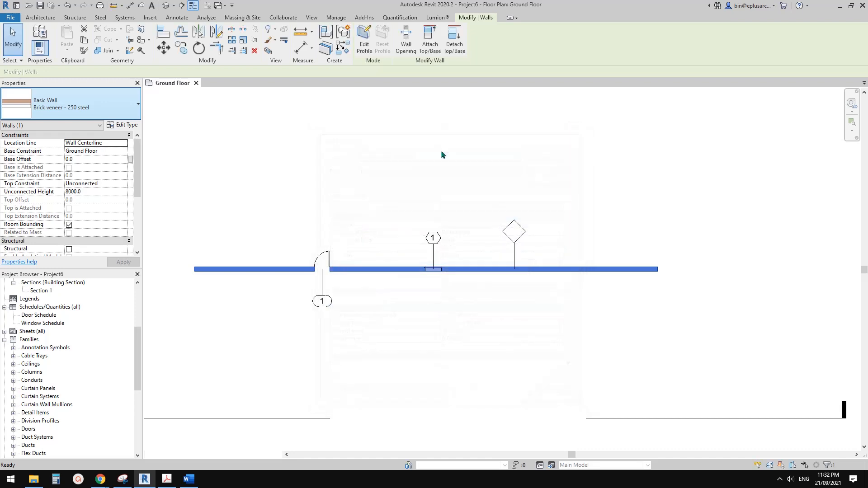
middle_click_drag(400, 159, 401, 166)
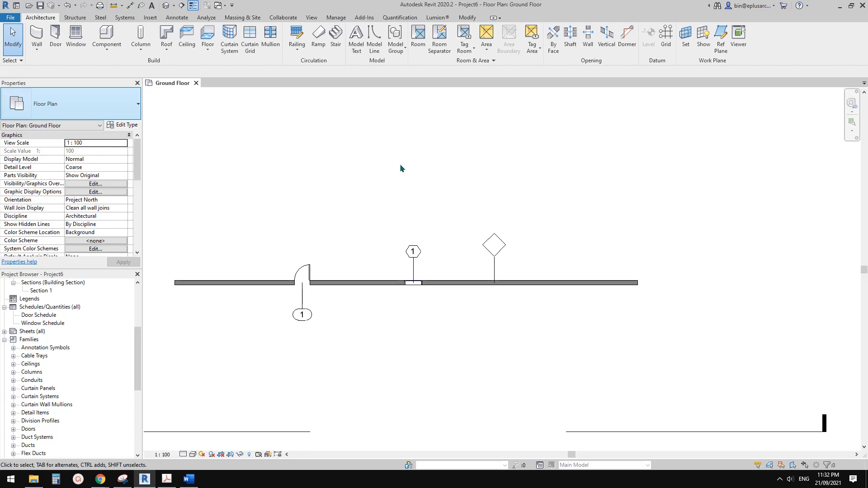
middle_click_drag(302, 173, 301, 178)
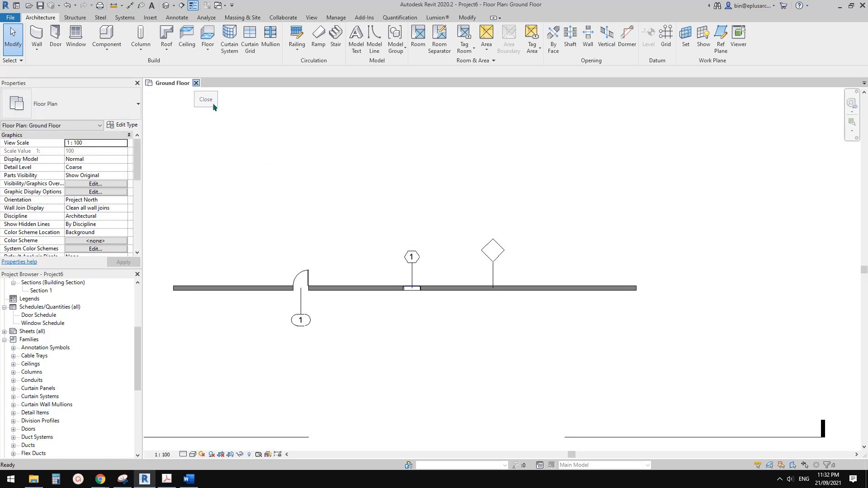
Close the current project and create a new project template based on the Architectural Template.
left_click(196, 83)
left_click(452, 239)
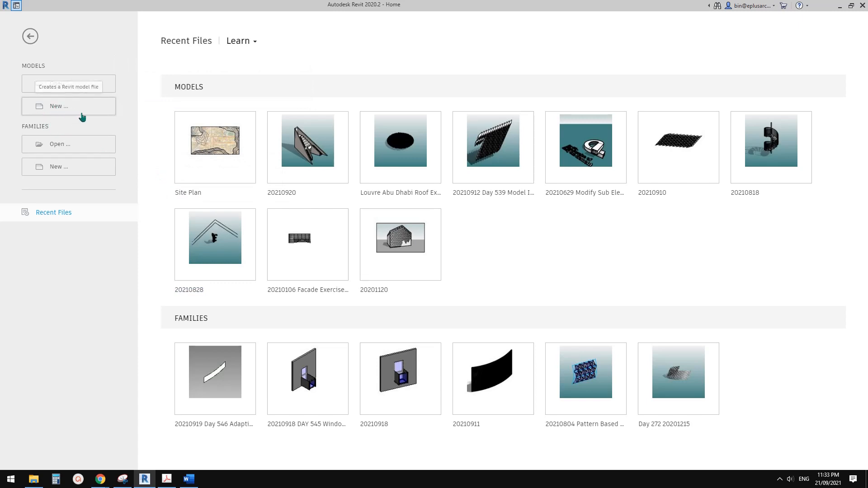
left_click(55, 107)
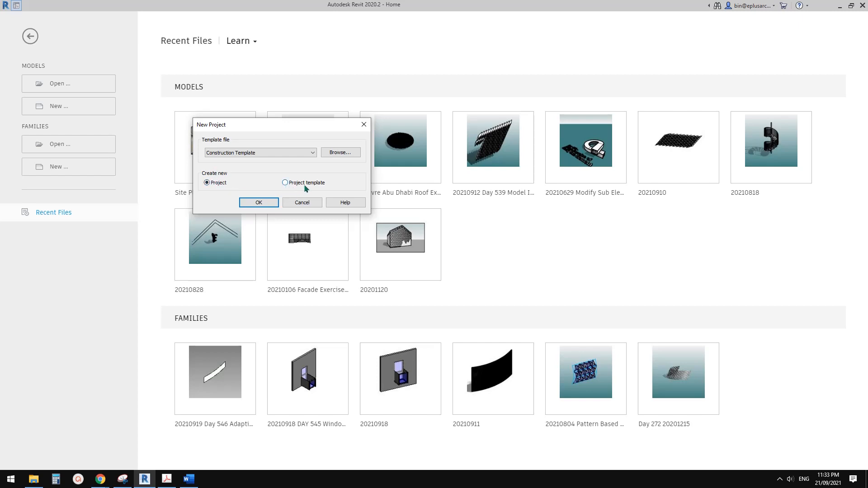
left_click(254, 153)
left_click(226, 173)
left_click(261, 202)
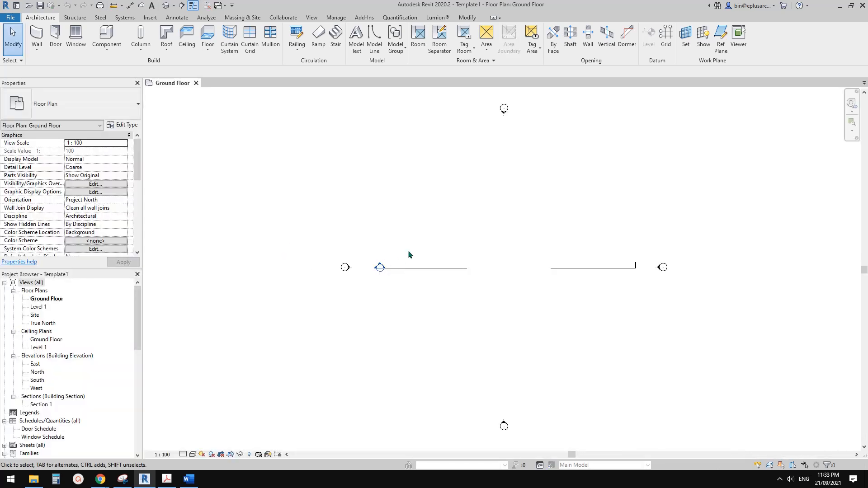
Draw a horizontal Double brick - 270 wall about 23000 mm long above the section line in the Ground Floor plan.
middle_click_drag(460, 268, 345, 240)
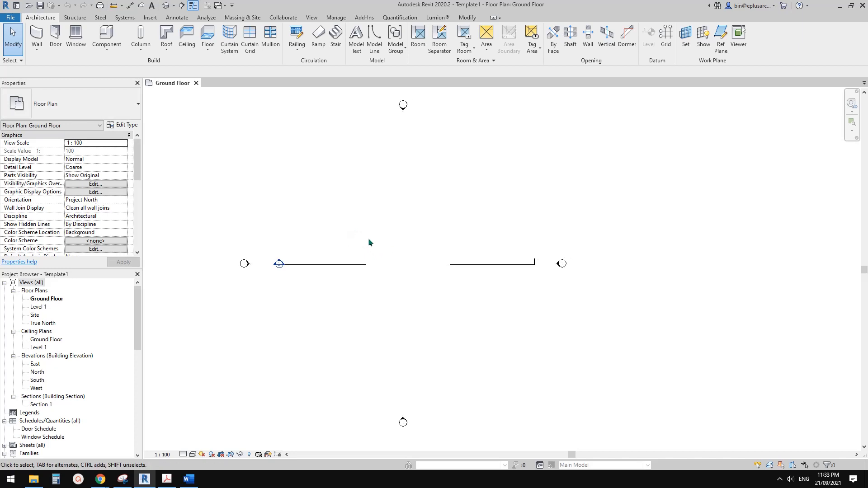
key("w")
key("a")
left_click(324, 234)
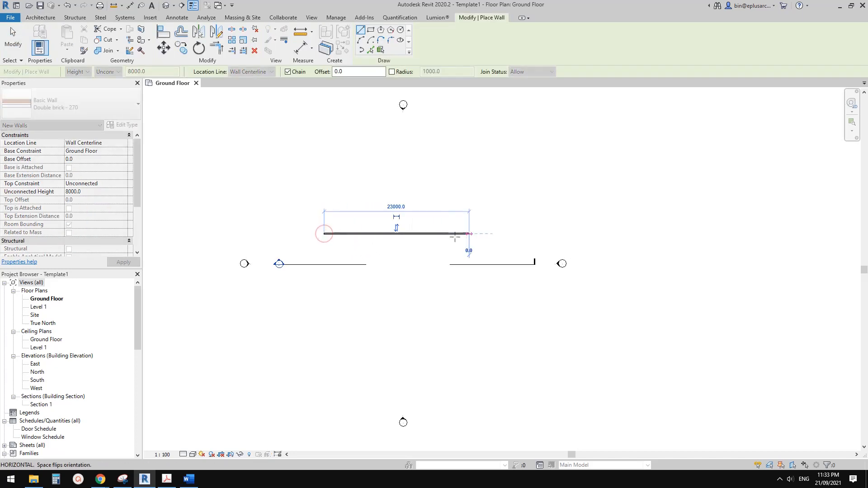
left_click(469, 234)
key("Escape")
key("Escape")
Place an M_Single-Flush 0813 x 2134mm door in the wall, left of its middle and swinging below the wall.
scroll(378, 239, "up", 2)
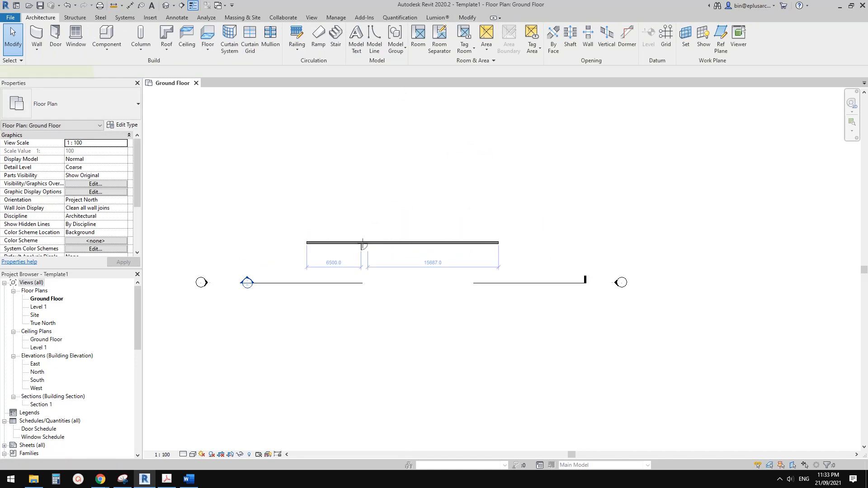
key("d")
key("r")
left_click(362, 243)
scroll(362, 244, "up", 1)
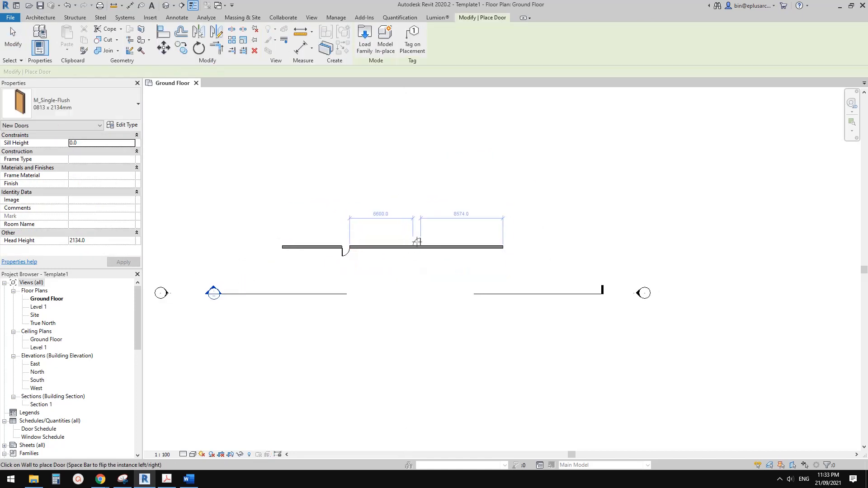
Tag the door by category with a horizontal tag and an attached-end leader above the wall.
scroll(352, 237, "up", 2)
key("t")
key("g")
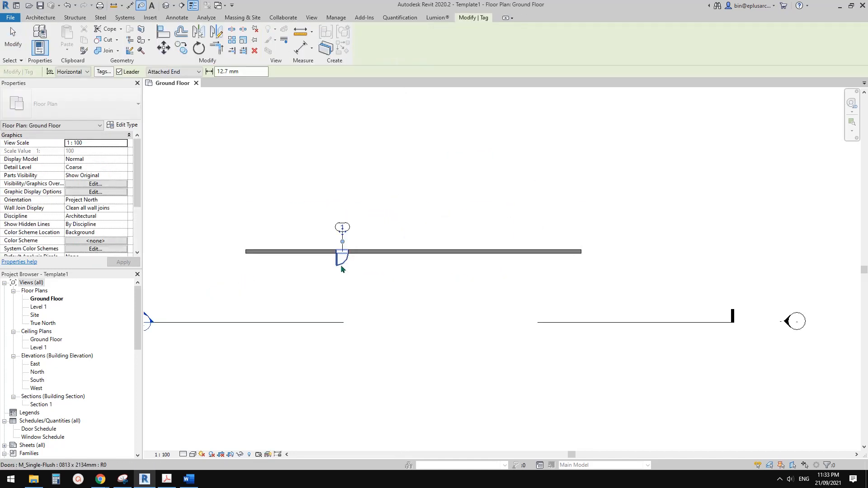
left_click(364, 269)
scroll(351, 265, "down", 2)
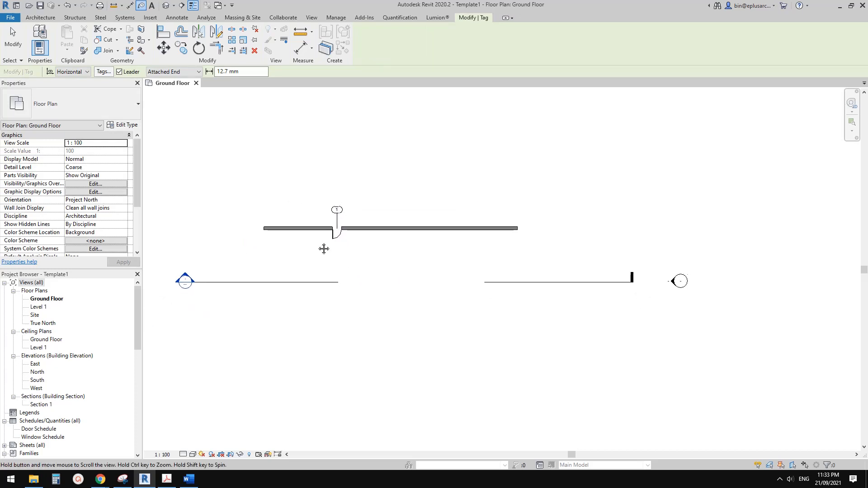
key("Escape")
key("Escape")
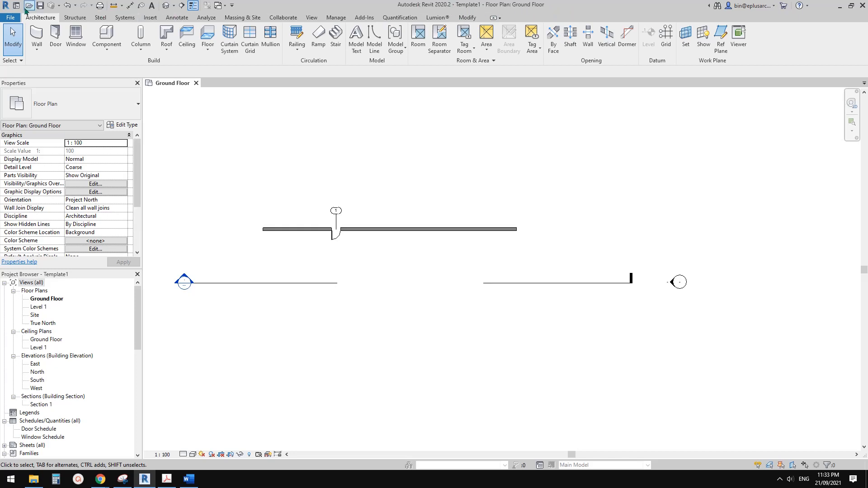
Start saving the template and check the file types offered, keeping Template Files (*.rte).
left_click(10, 17)
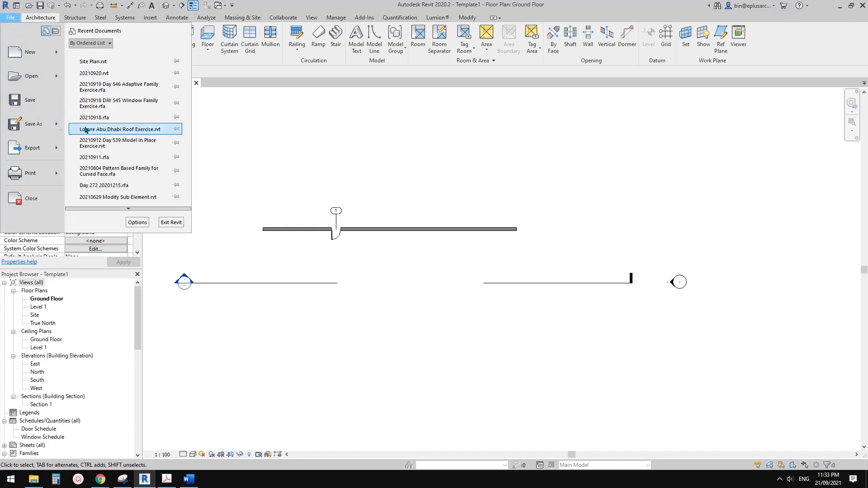
left_click(42, 104)
left_click(385, 331)
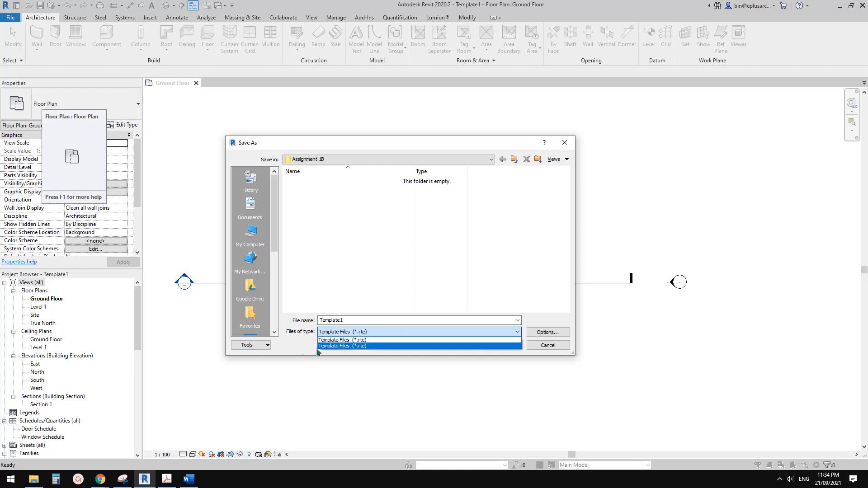
left_click(284, 349)
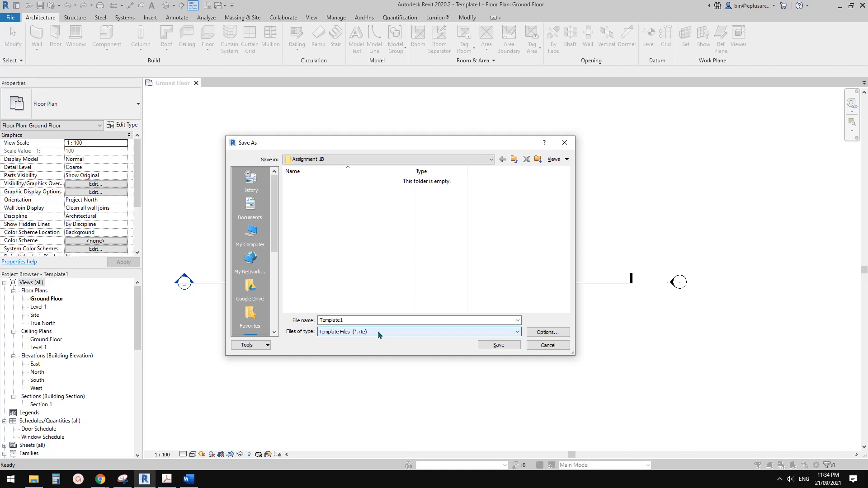
left_click(398, 335)
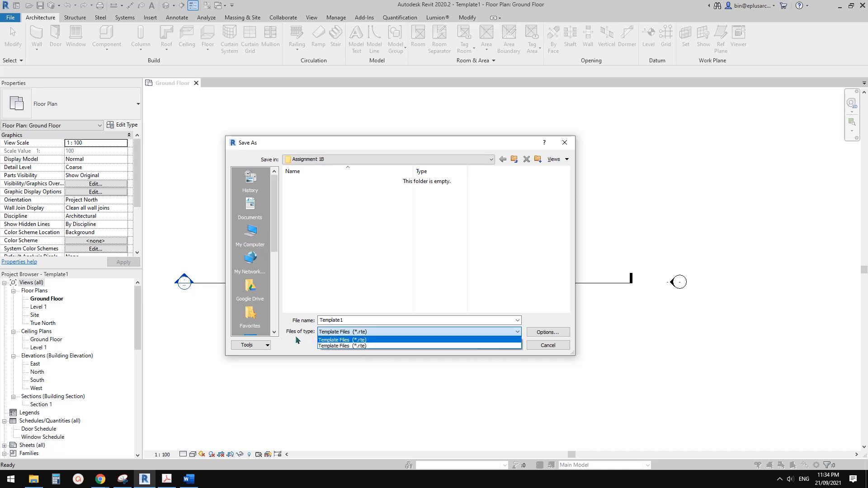
left_click(362, 346)
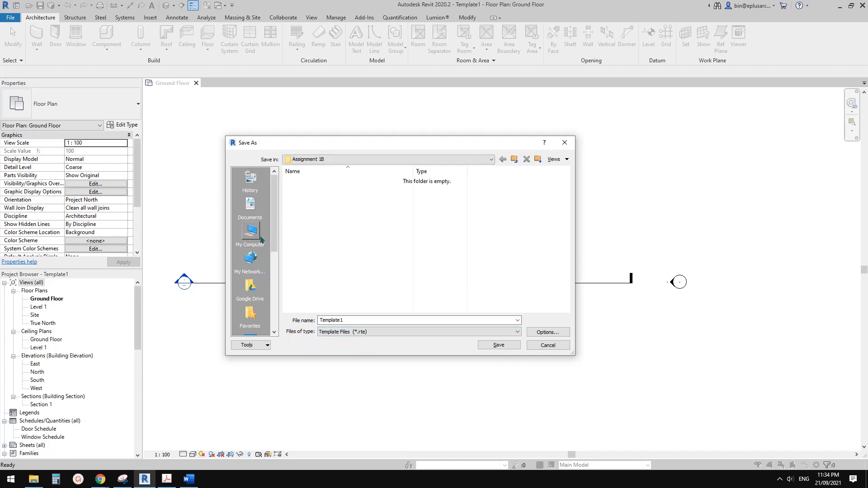
Save the template to the Desktop under the file name aaaaaaaa.
left_click(273, 270)
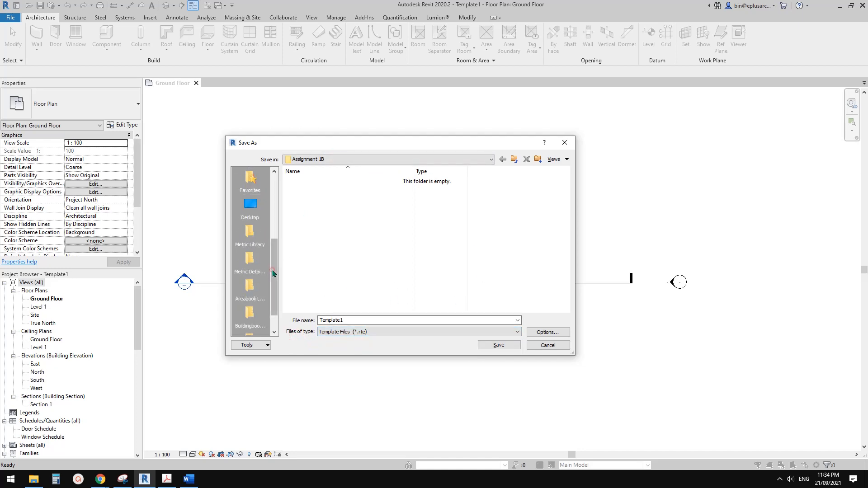
left_click(250, 206)
double_click(348, 320)
type("aa")
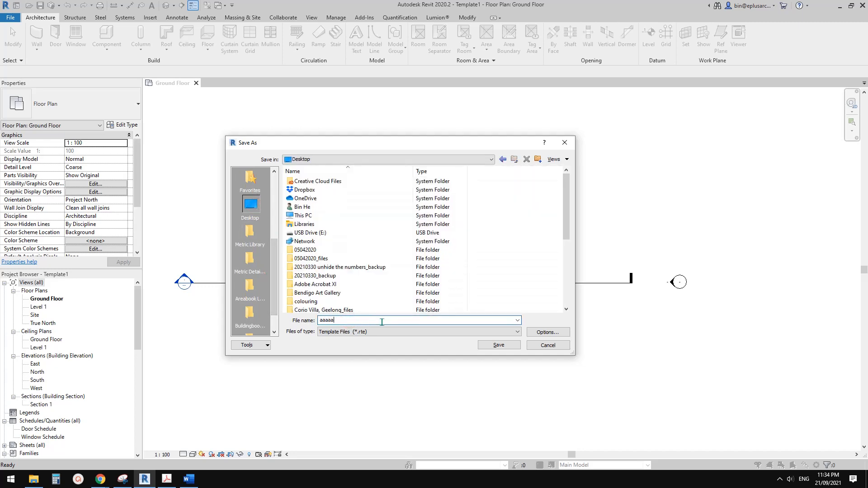
type("aaa")
left_click(499, 345)
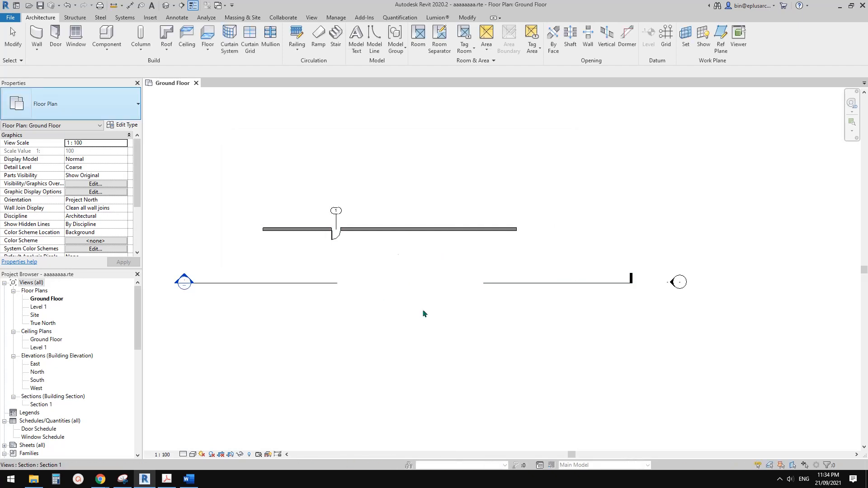
Close the Ground Floor view of the saved template to return to the home page.
scroll(370, 290, "down", 1)
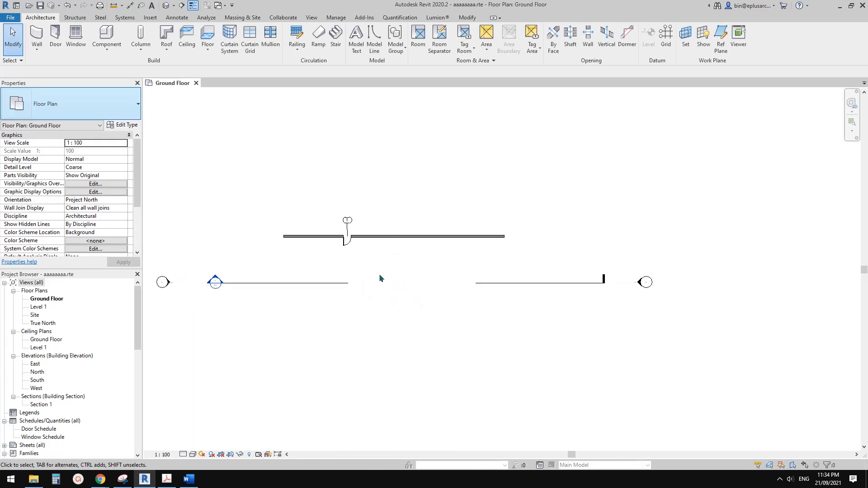
middle_click_drag(376, 276, 387, 281)
left_click(196, 83)
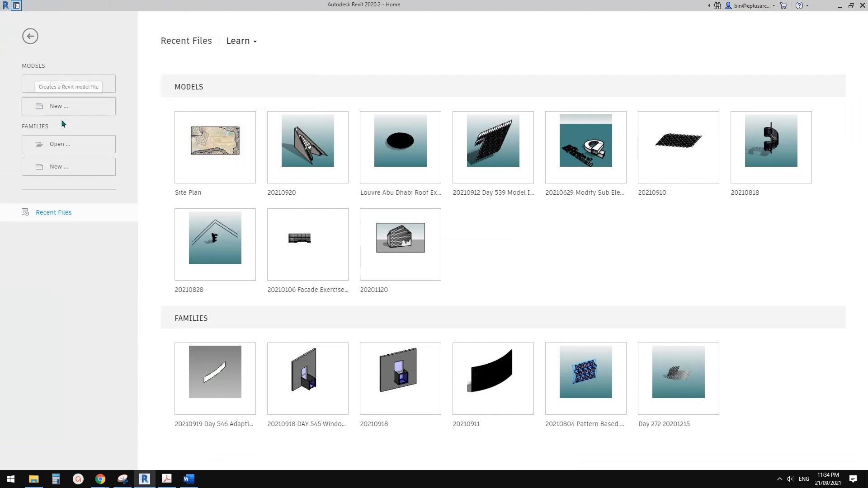
Start a new project model and review the built-in template files offered, keeping Construction Template selected.
left_click(55, 109)
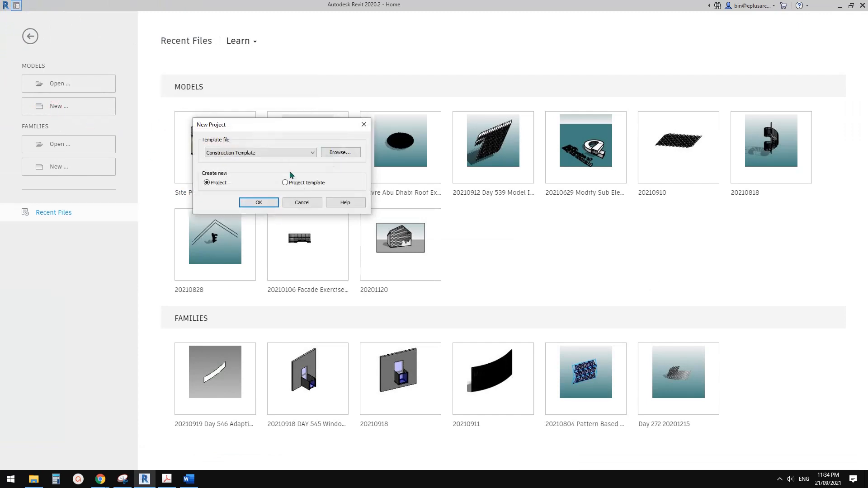
left_click(273, 153)
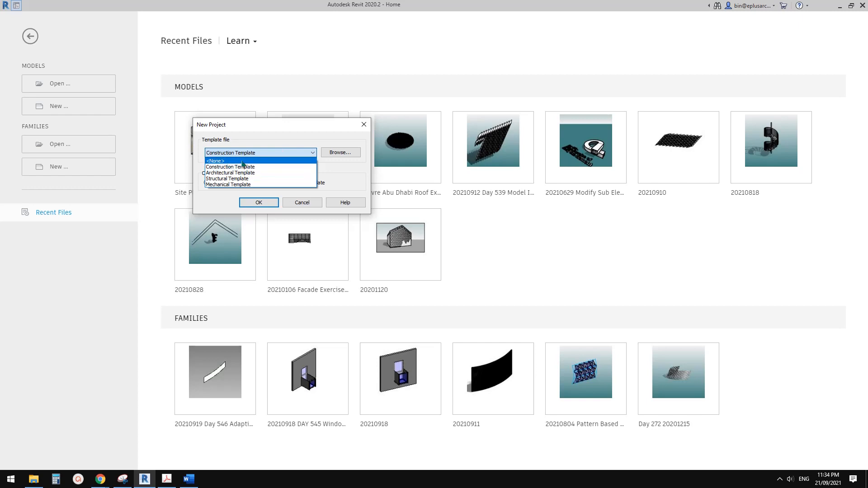
left_click(286, 131)
left_click(242, 152)
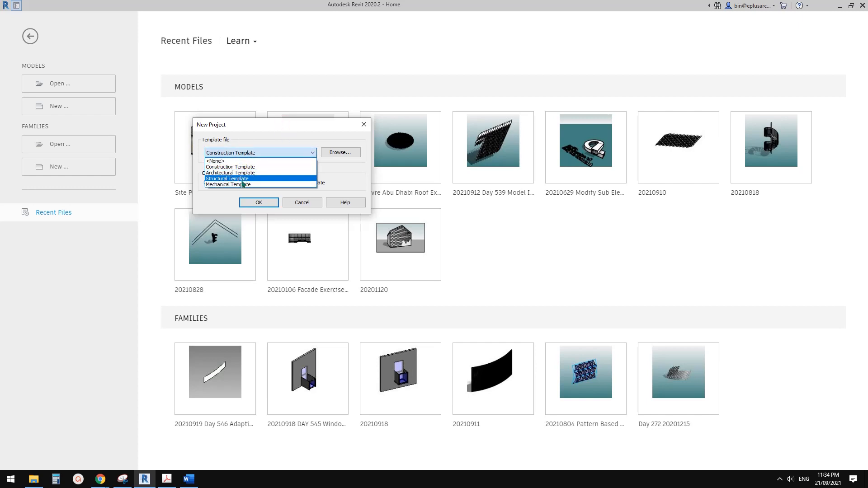
left_click(263, 128)
left_click(251, 151)
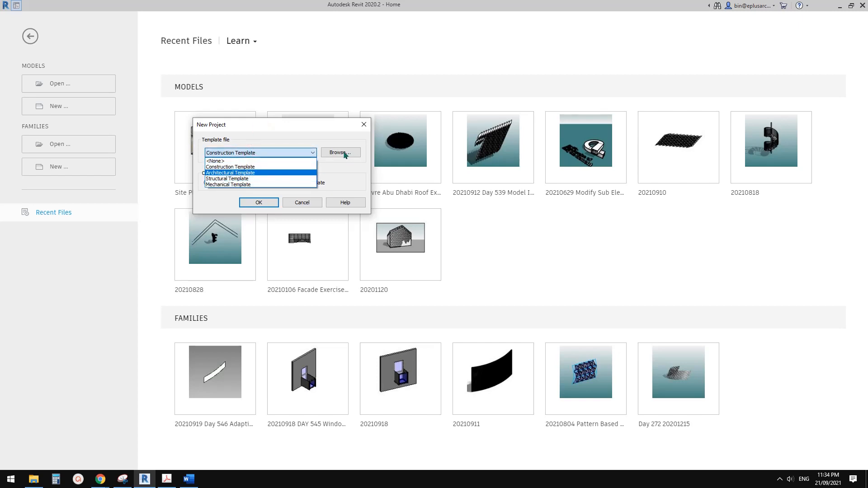
left_click(308, 131)
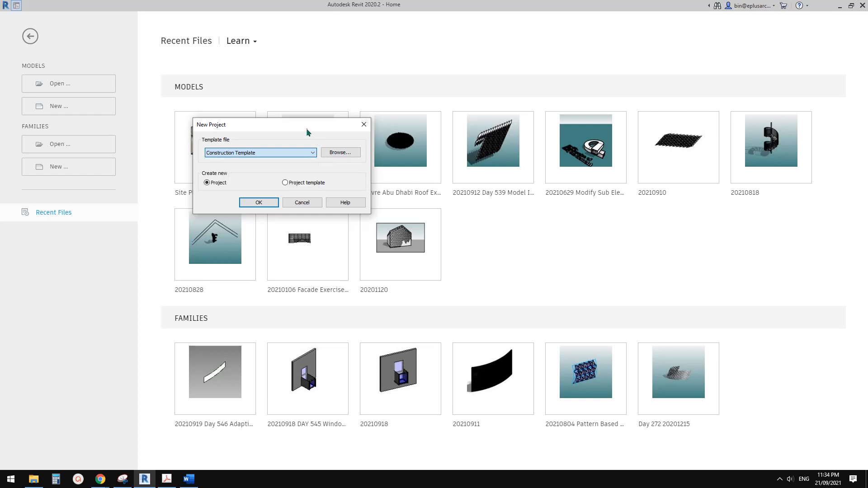
left_click(259, 153)
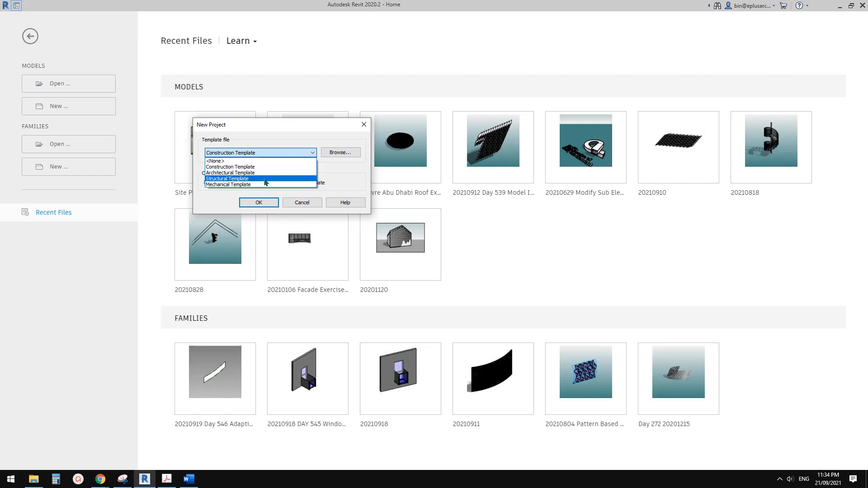
left_click(332, 127)
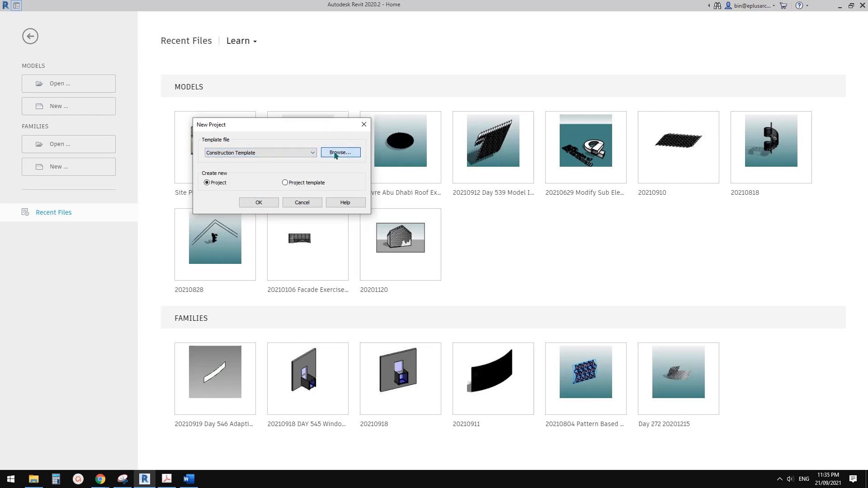
Create a new project using the custom template file aaaaaaaa.rte from the Desktop.
left_click(335, 154)
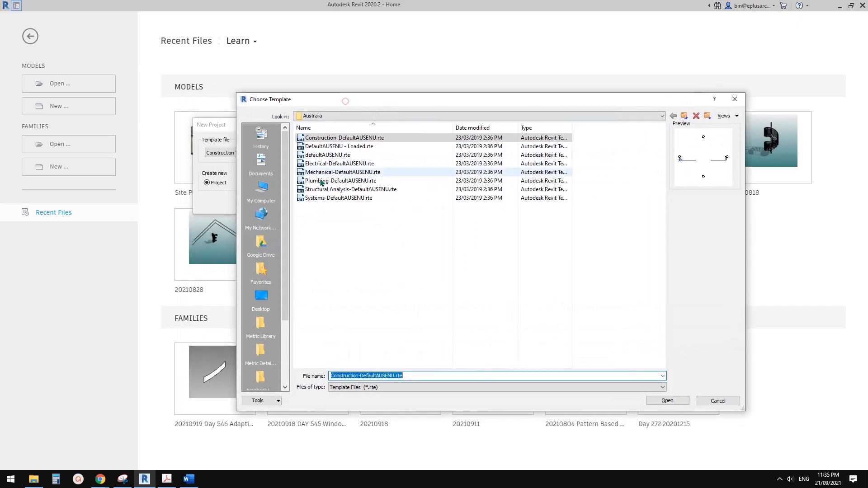
left_click(343, 101)
left_click(261, 296)
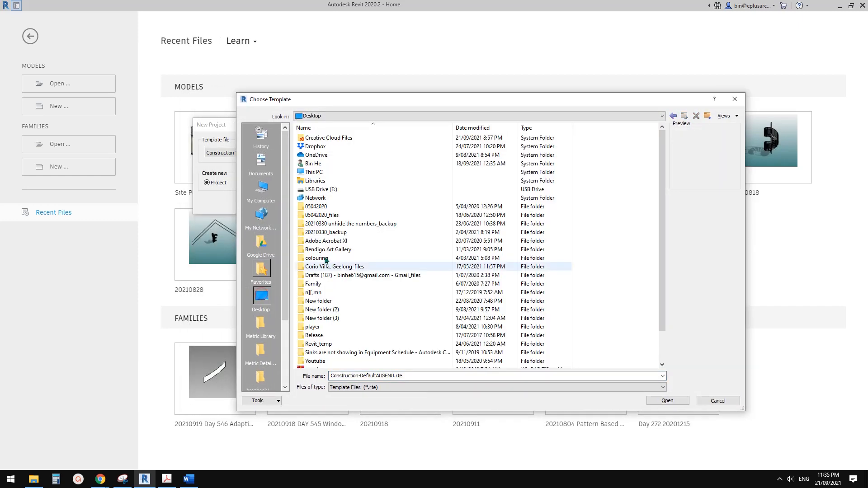
scroll(368, 236, "down", 1)
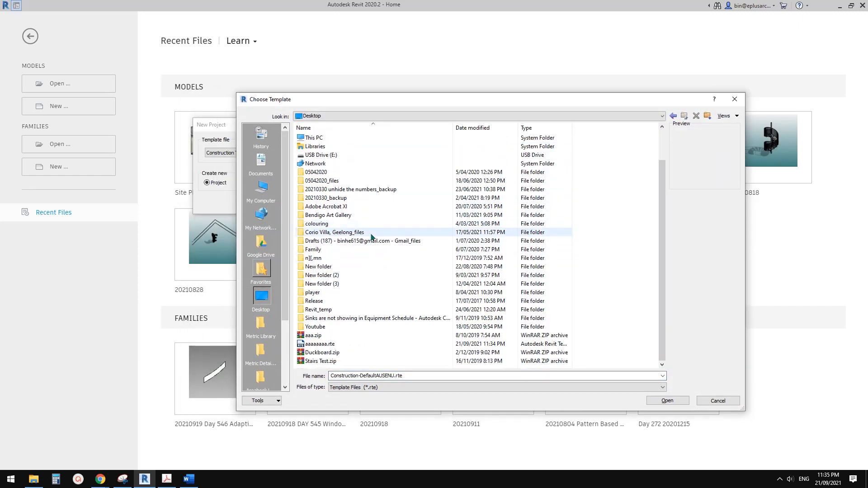
left_click(330, 345)
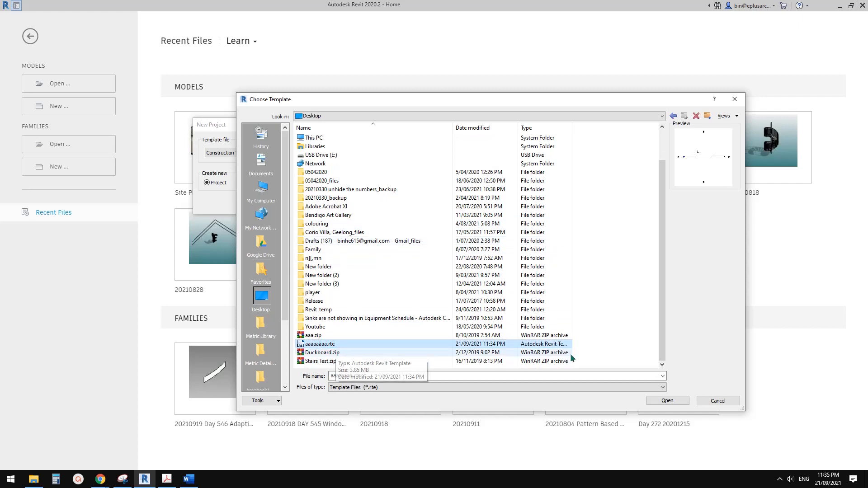
left_click(669, 401)
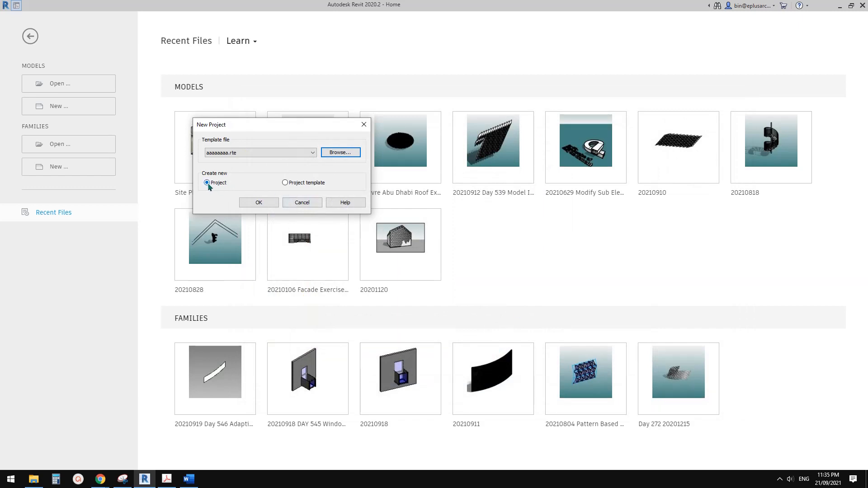
left_click_drag(260, 128, 300, 130)
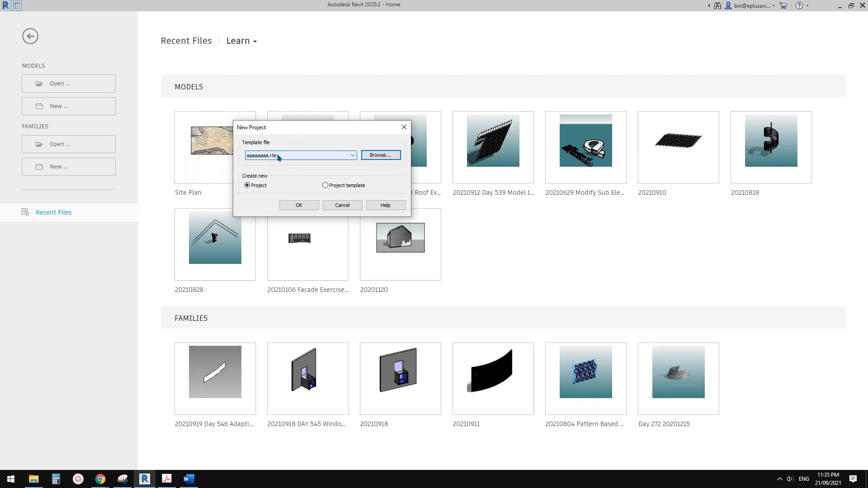
left_click(299, 205)
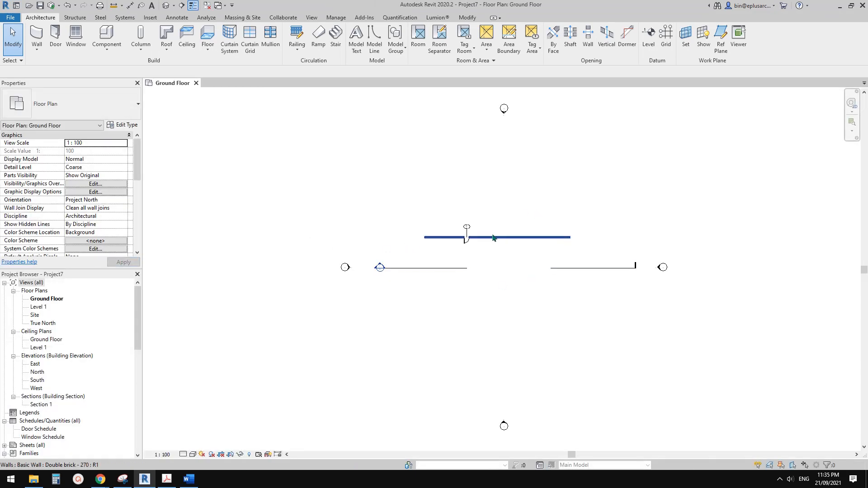
Inspect the wall, the single-flush door and its door tag in the new project's Ground Floor plan.
scroll(493, 236, "up", 1)
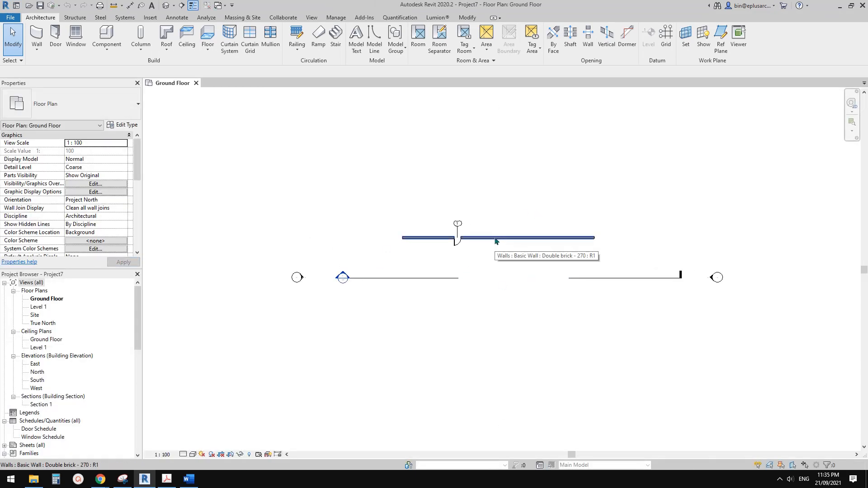
scroll(459, 247, "up", 1)
left_click(458, 246)
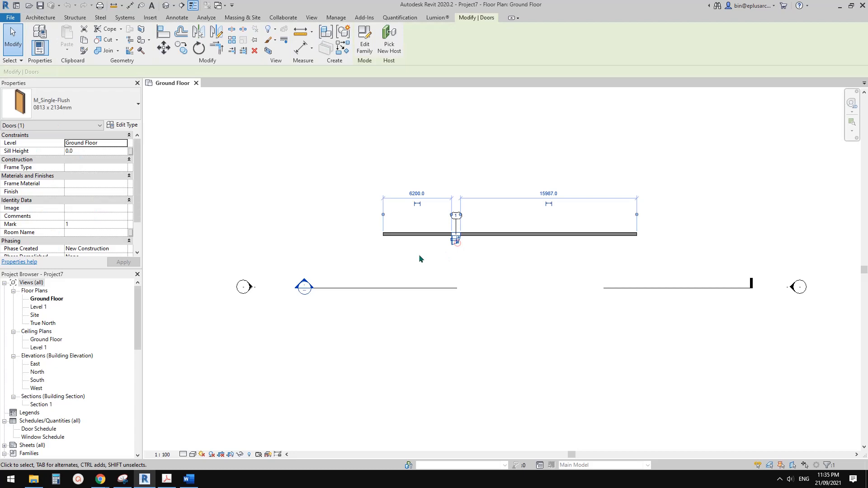
left_click(470, 261)
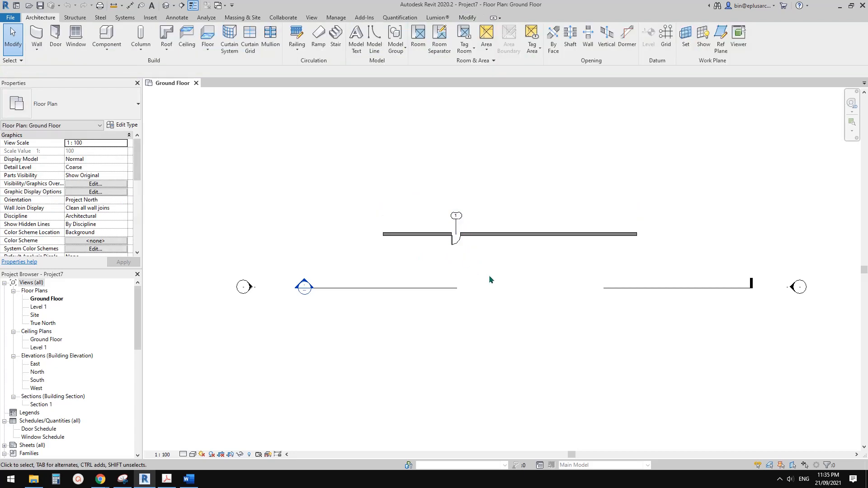
scroll(436, 257, "down", 1)
middle_click_drag(436, 258, 419, 253)
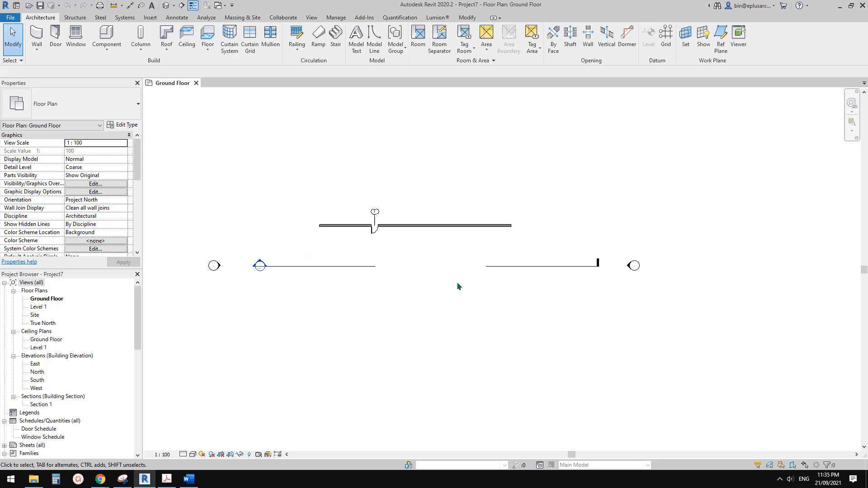
scroll(456, 285, "down", 1)
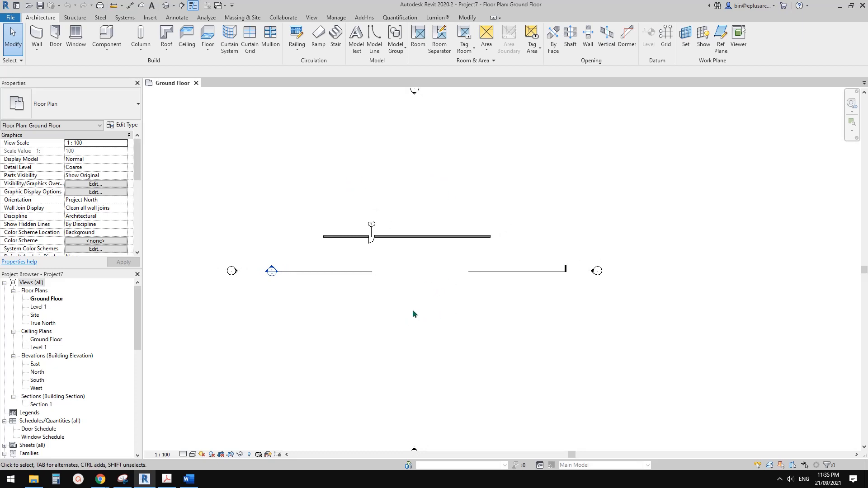
middle_click_drag(438, 260, 439, 270)
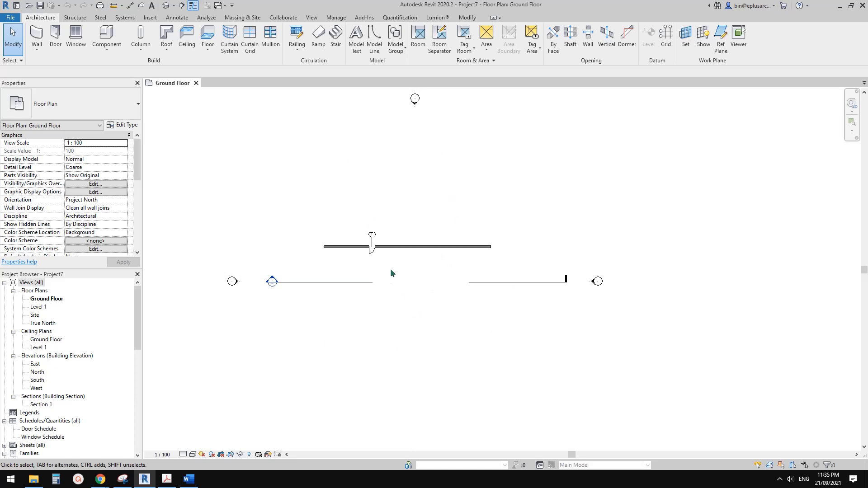
scroll(391, 274, "up", 4)
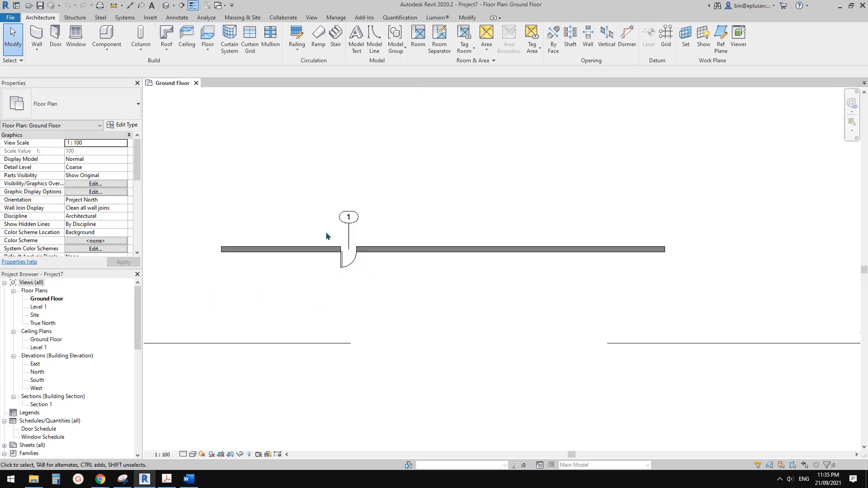
scroll(327, 235, "down", 1)
scroll(337, 254, "down", 1)
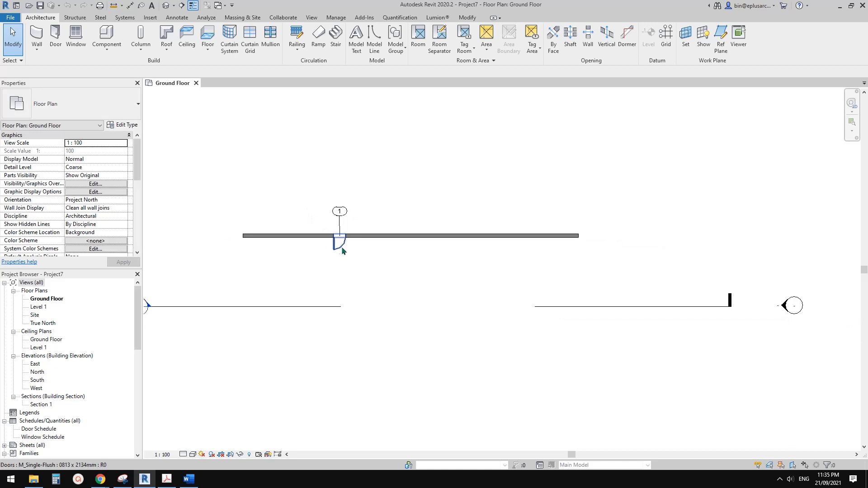
scroll(344, 220, "up", 1)
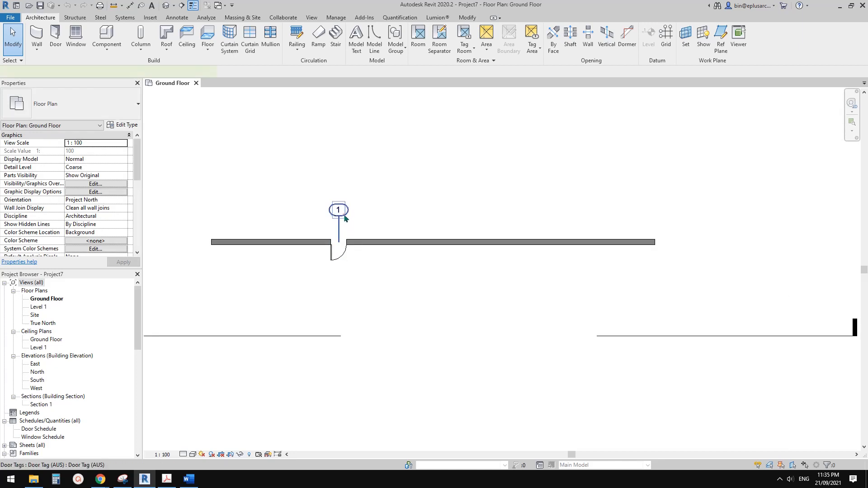
left_click(345, 219)
scroll(337, 239, "down", 1)
scroll(344, 256, "up", 1)
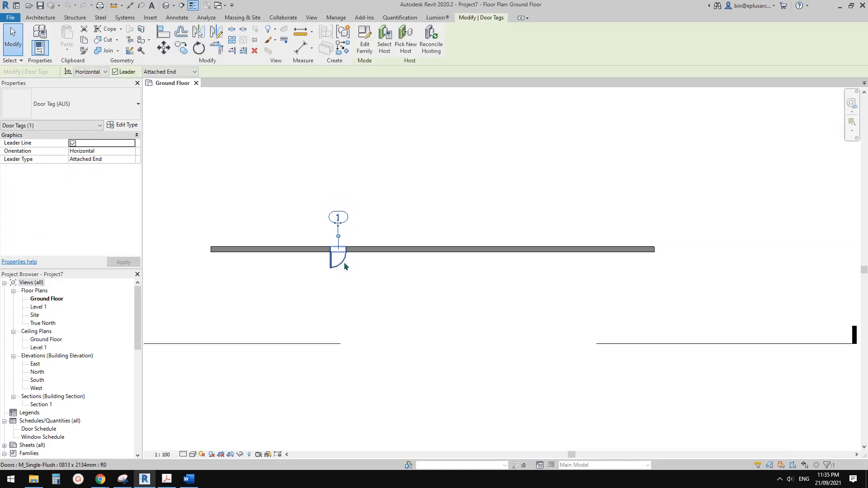
Change the type of the door in the wall to M_Single-Flush 0864 x 2032mm.
left_click(345, 266)
left_click(99, 102)
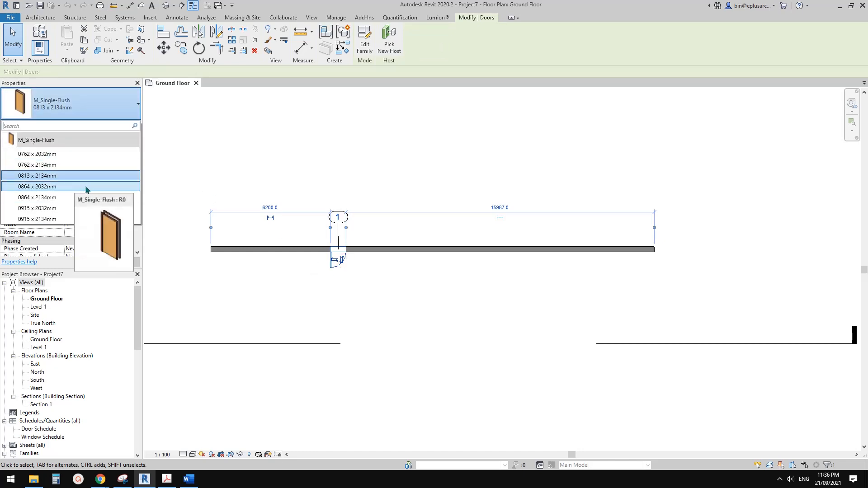
left_click(86, 188)
key("Escape")
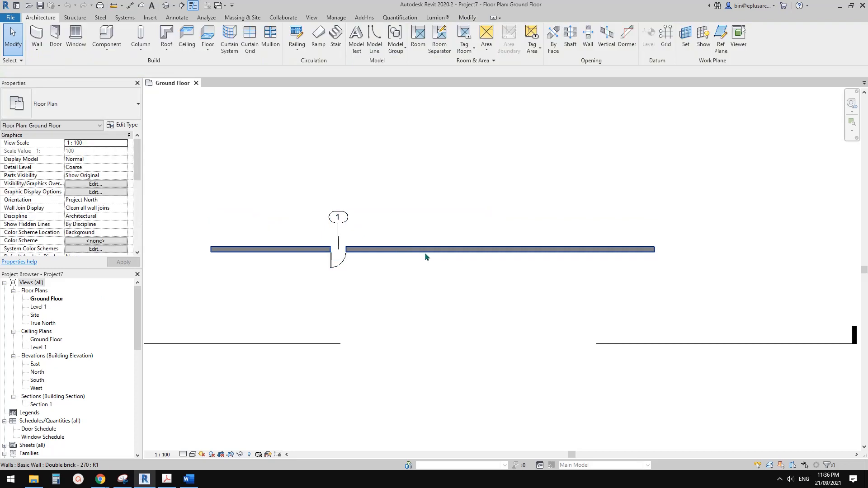
Close the new project's Ground Floor view and open the template file aaaaaaaa.rte from the Desktop.
middle_click_drag(414, 234, 415, 237)
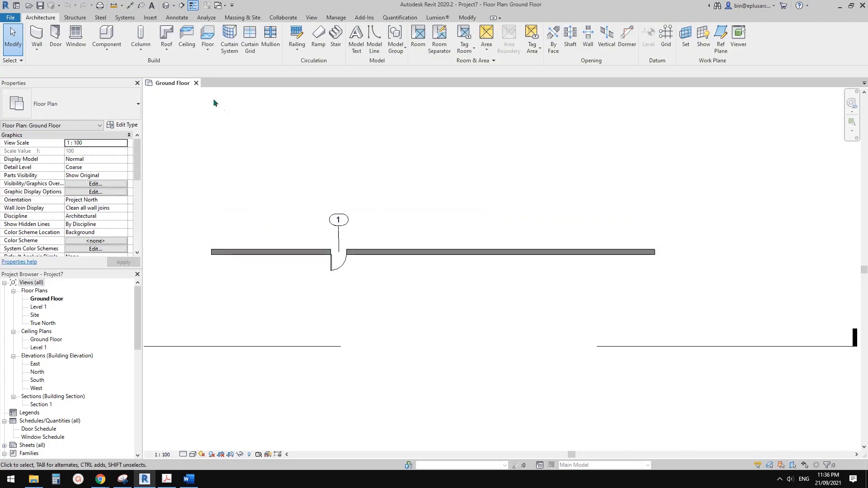
left_click(196, 83)
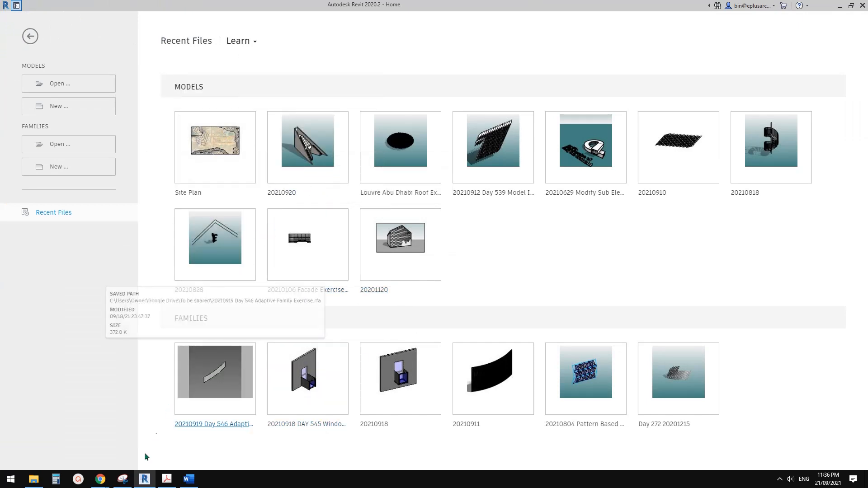
left_click(58, 85)
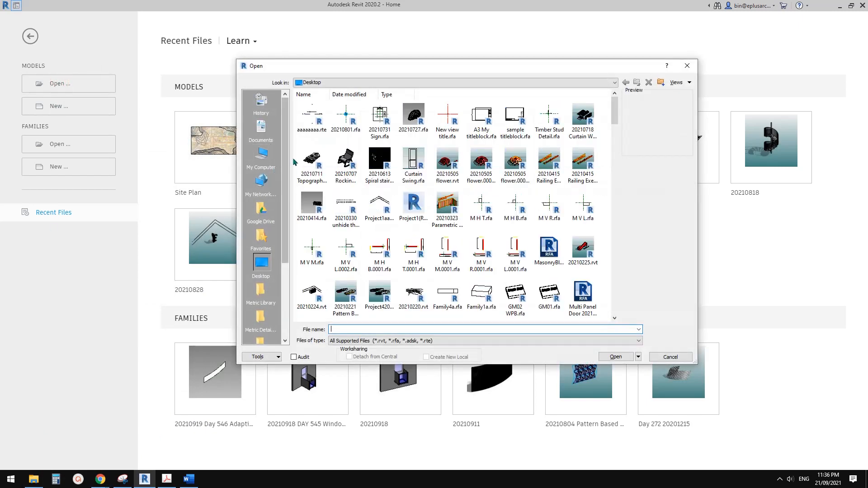
left_click(326, 132)
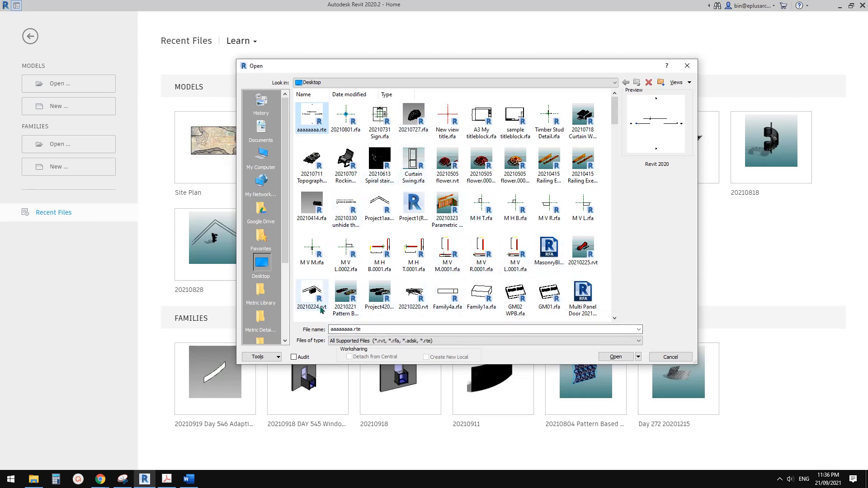
left_click(313, 117)
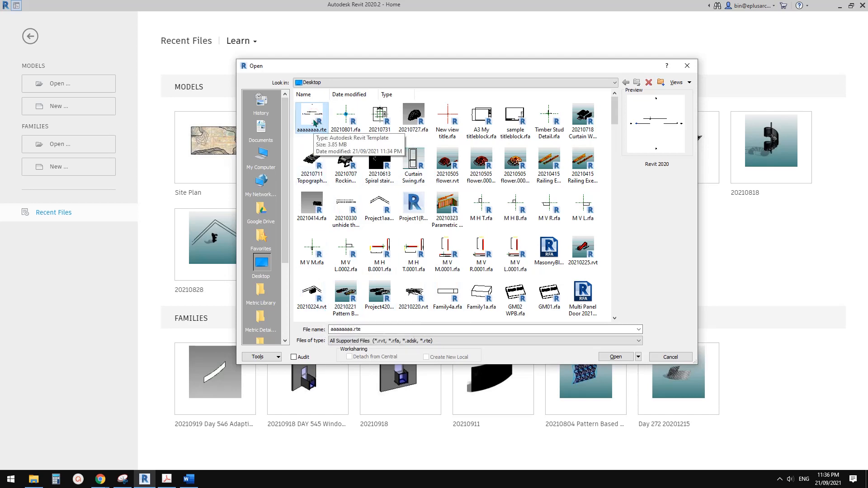
left_click(623, 356)
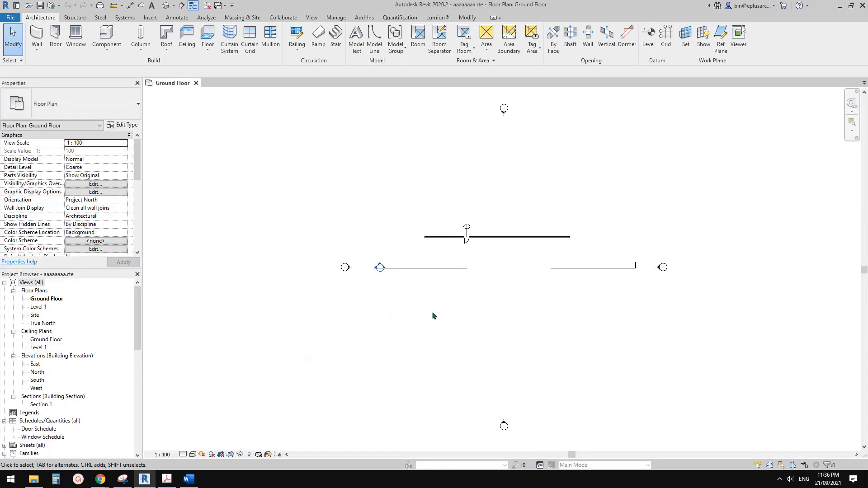
Examine the wall, door and door tag in the Ground Floor plan of the opened template.
middle_click_drag(475, 262, 376, 254)
scroll(425, 257, "up", 1)
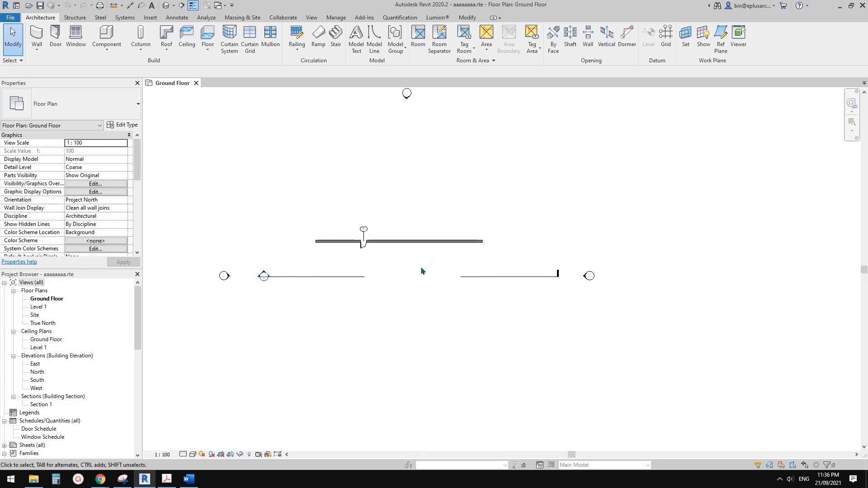
middle_click_drag(421, 271, 374, 277)
scroll(398, 244, "up", 4)
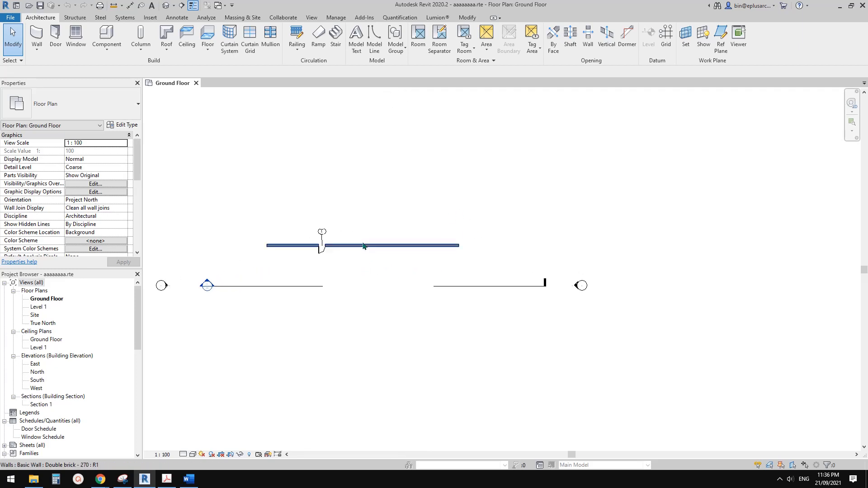
middle_click_drag(382, 230, 401, 228)
middle_click_drag(326, 217, 294, 204)
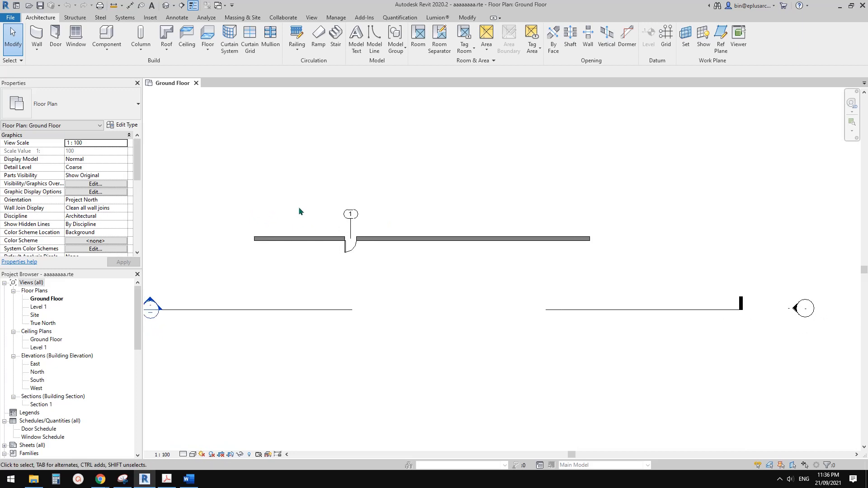
Examine the M_Single-Flush sizes available for the door in the Ground Floor wall.
scroll(299, 208, "down", 1)
middle_click_drag(290, 205, 270, 210)
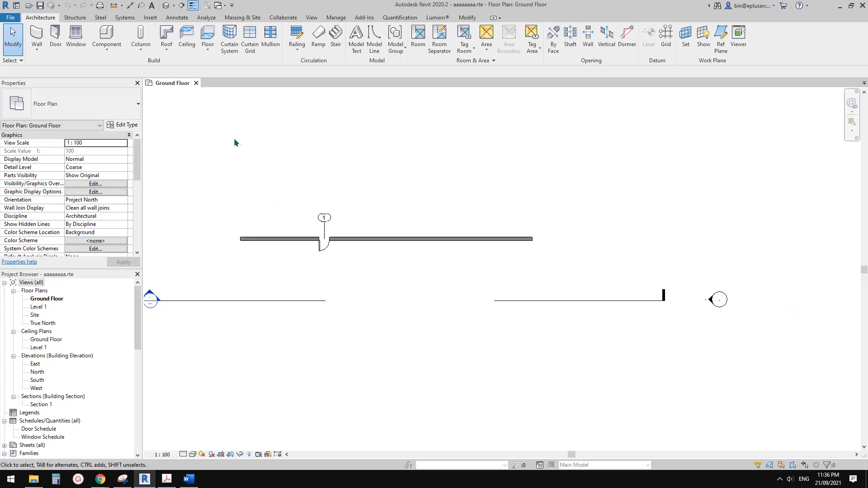
scroll(341, 235, "up", 1)
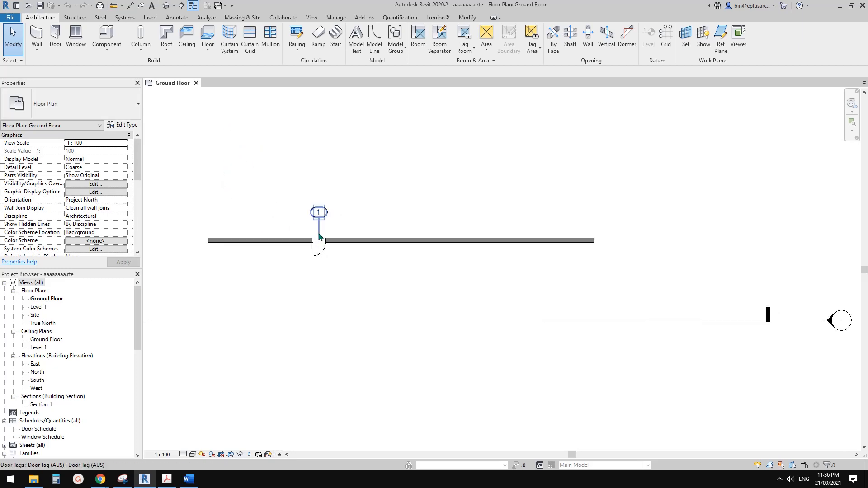
left_click(319, 252)
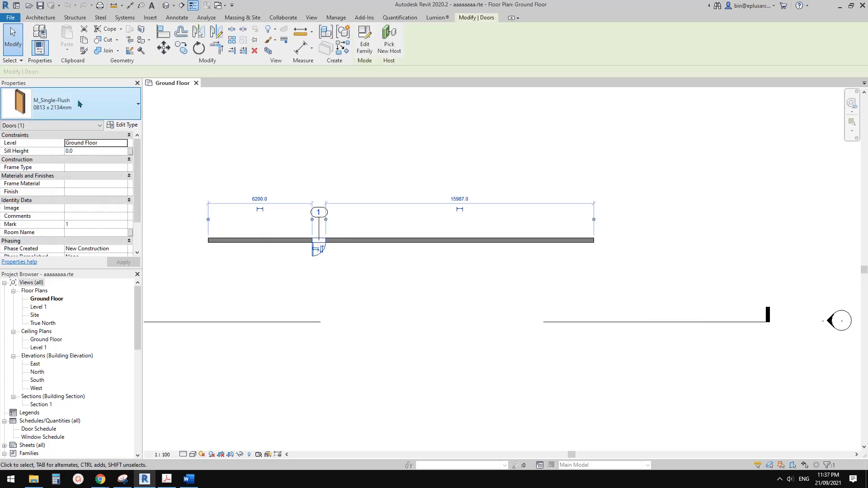
left_click(78, 104)
left_click(335, 220)
middle_click_drag(340, 257, 330, 288)
scroll(325, 268, "up", 2)
left_click(322, 261)
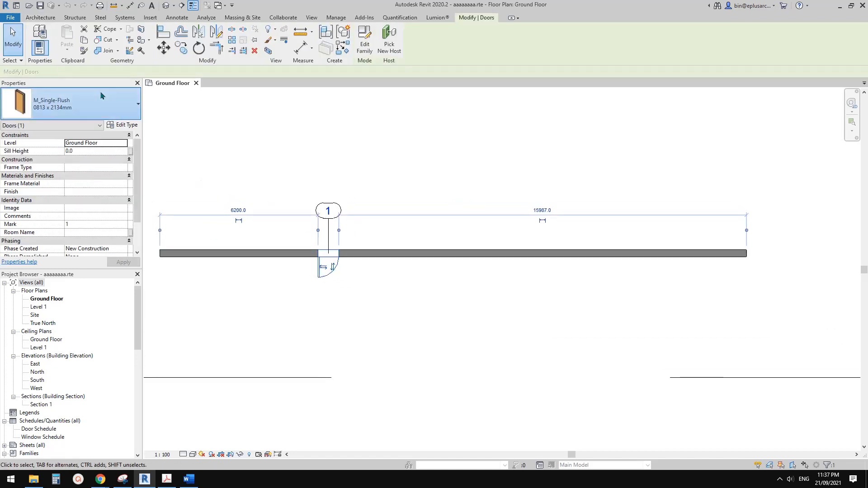
left_click(72, 104)
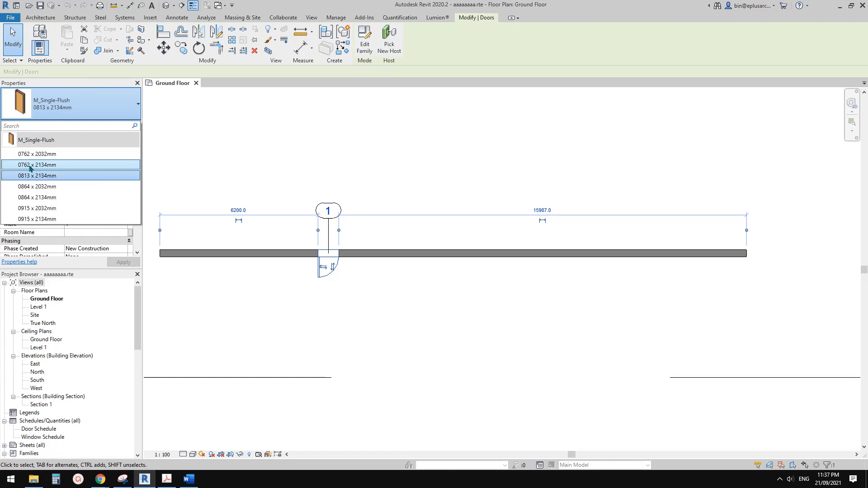
left_click(369, 174)
scroll(367, 175, "down", 1)
middle_click_drag(374, 188, 362, 200)
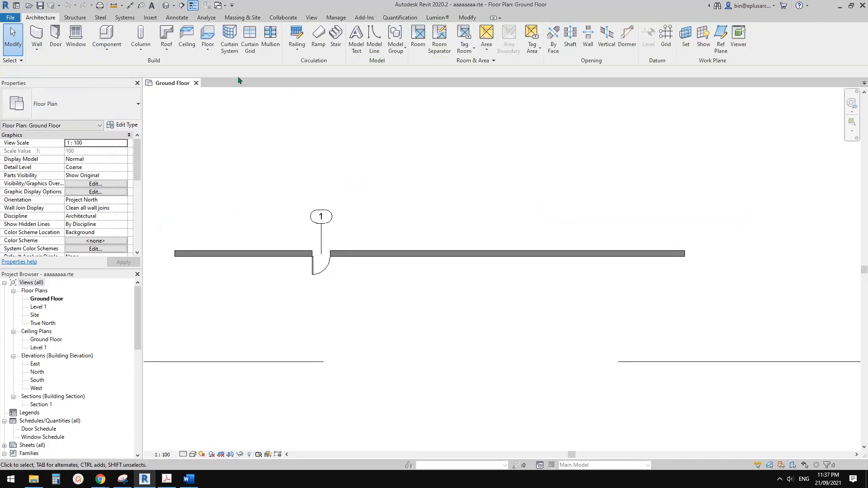
Load the Double-Flush door family and place a 1830 x 1981mm double door in the wall beside the single door.
left_click(56, 36)
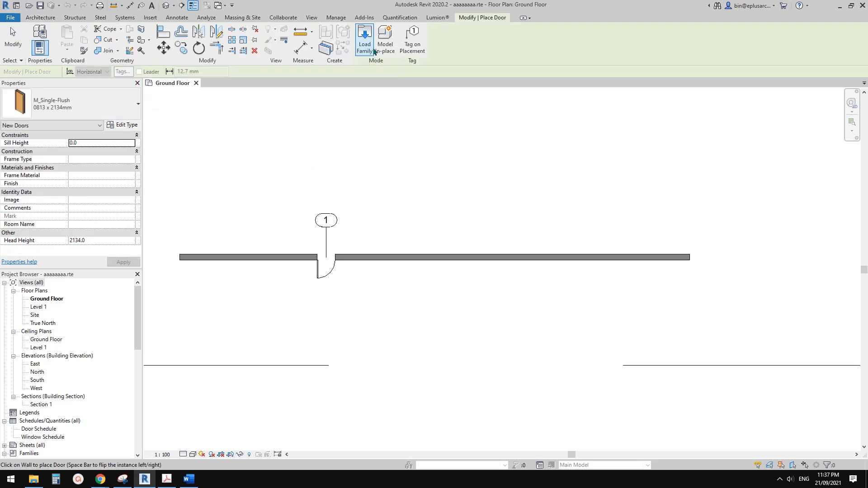
left_click(364, 38)
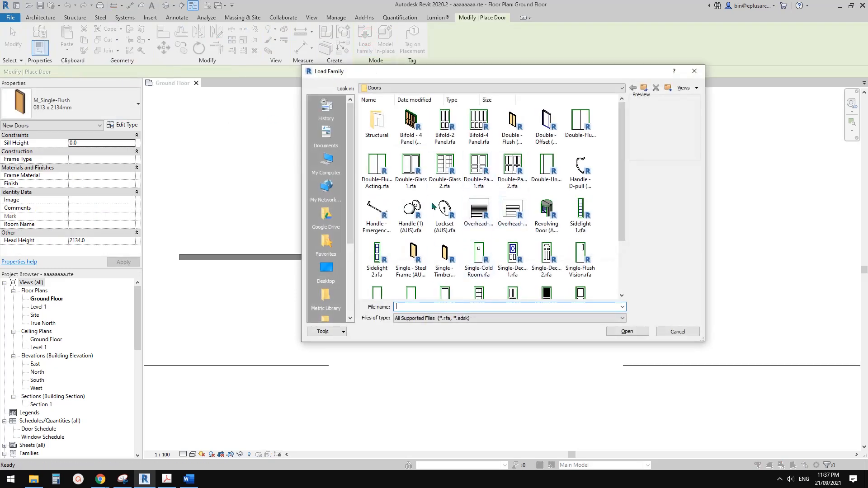
left_click(377, 165)
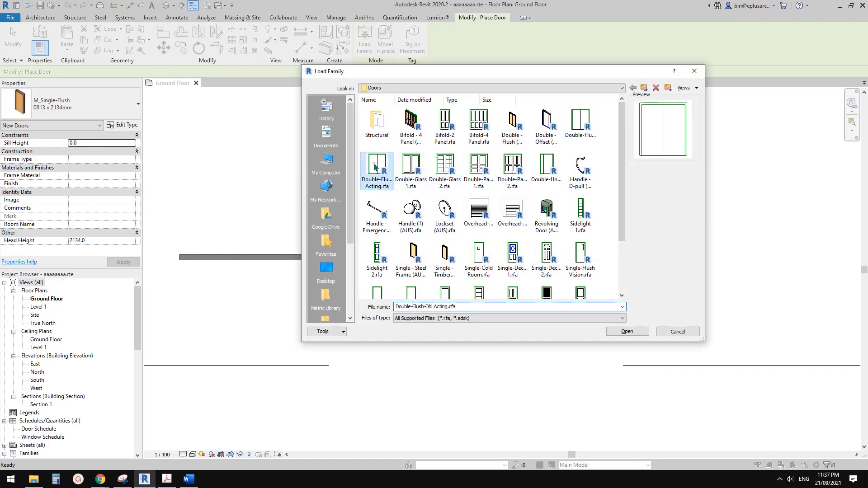
double_click(581, 122)
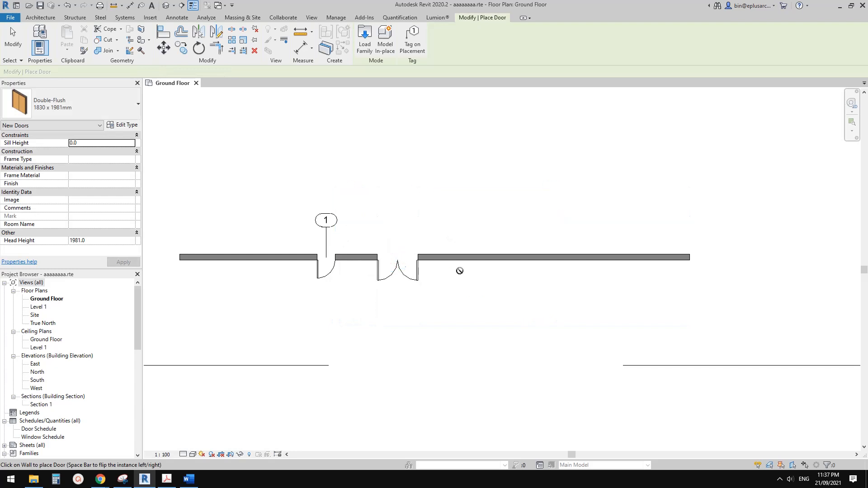
key("Escape")
key("Escape")
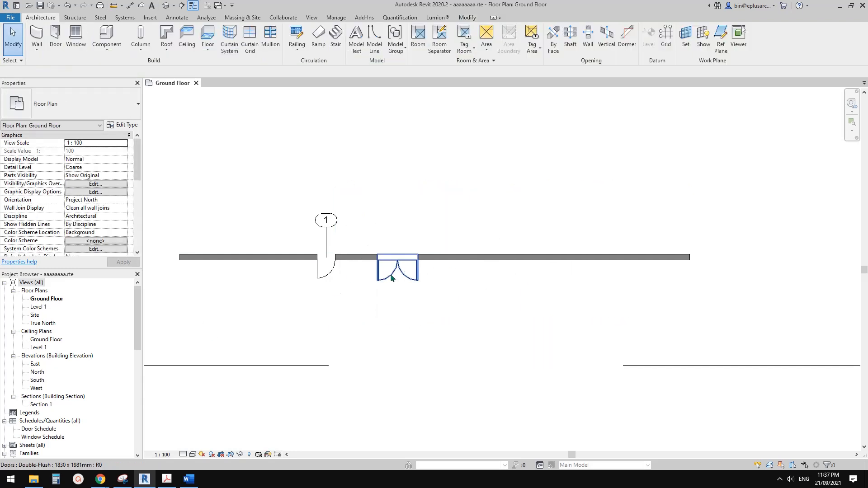
Expand the Doors category under Families in the project browser to check the loaded door families.
scroll(49, 362, "down", 3)
scroll(49, 390, "down", 5)
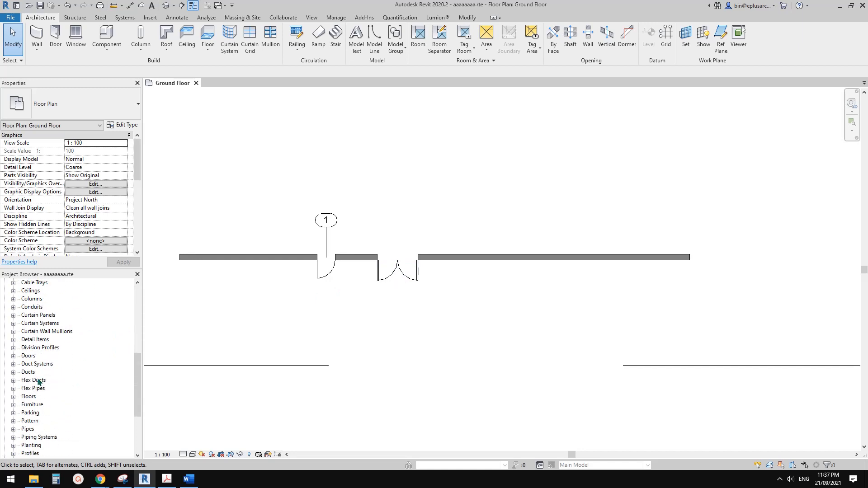
left_click(29, 398)
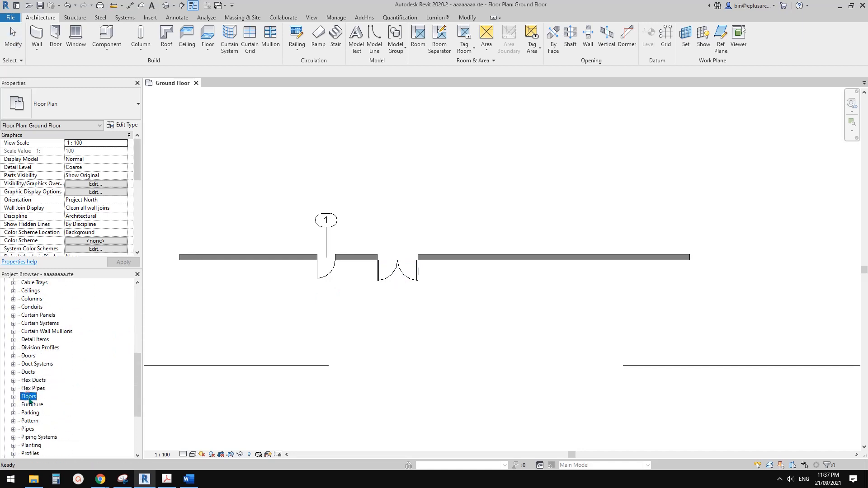
left_click(28, 356)
left_click(13, 357)
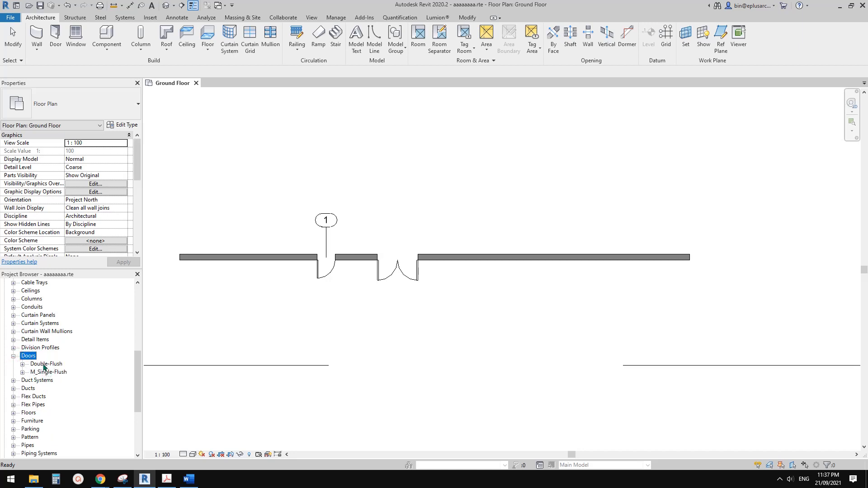
Delete the double-flush door and the single-flush door from the wall.
left_click(405, 280)
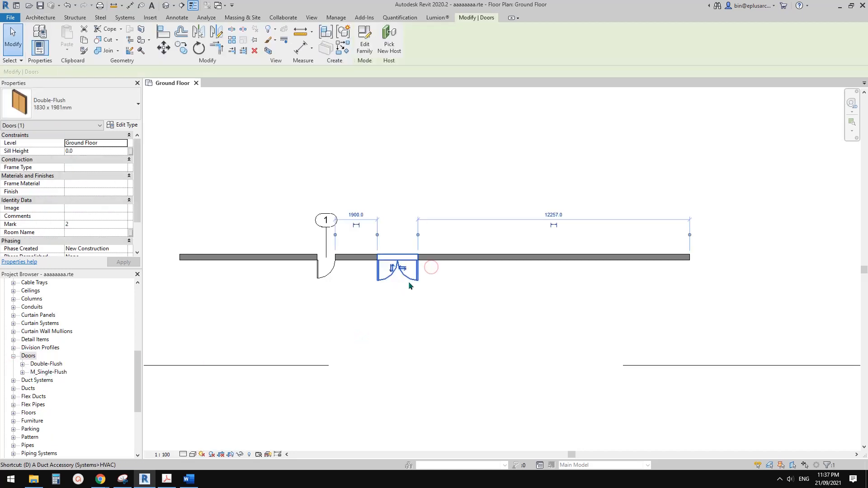
key("Delete")
left_click(322, 271)
key("Delete")
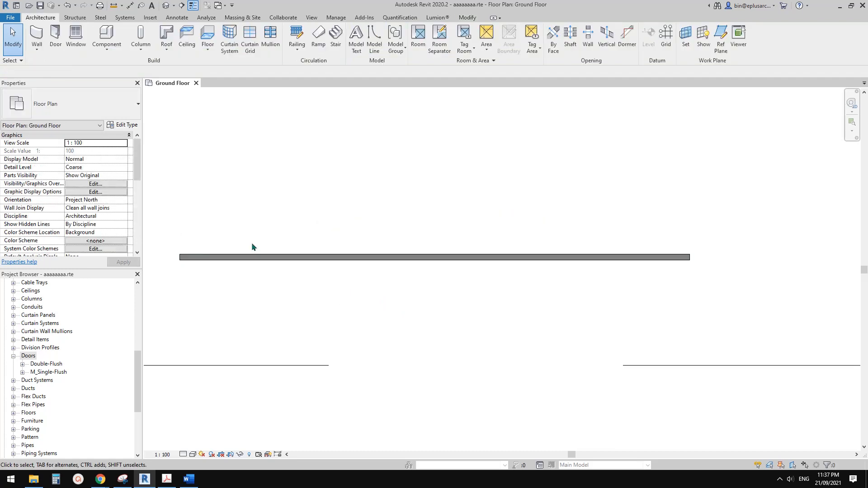
Review the Double-Flush and M_Single-Flush types available for door placement, without placing a door.
key("d")
key("r")
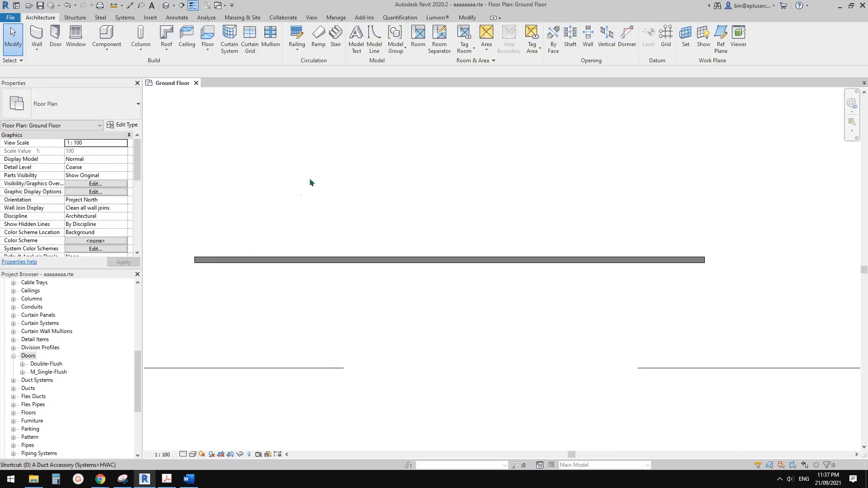
left_click(106, 103)
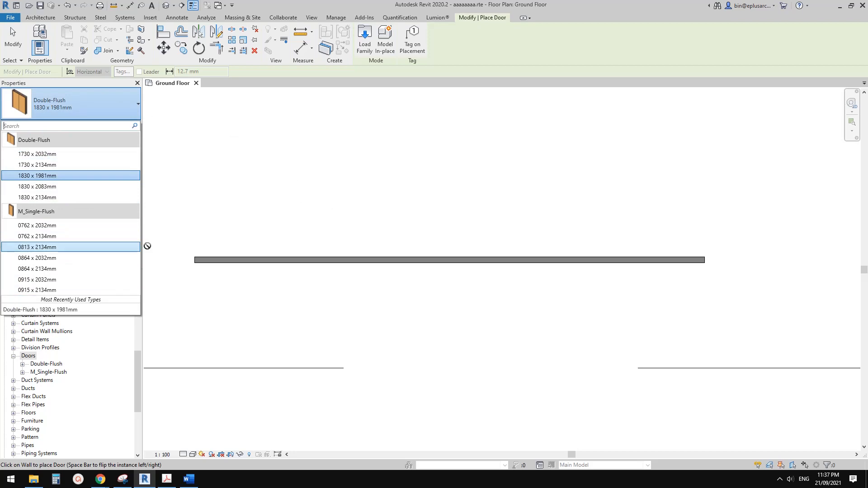
key("Escape")
key("Escape")
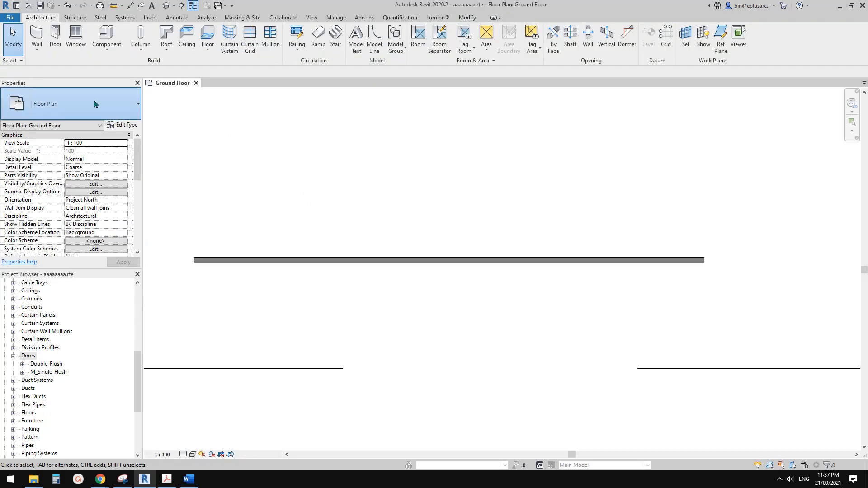
left_click(94, 100)
left_click(347, 208)
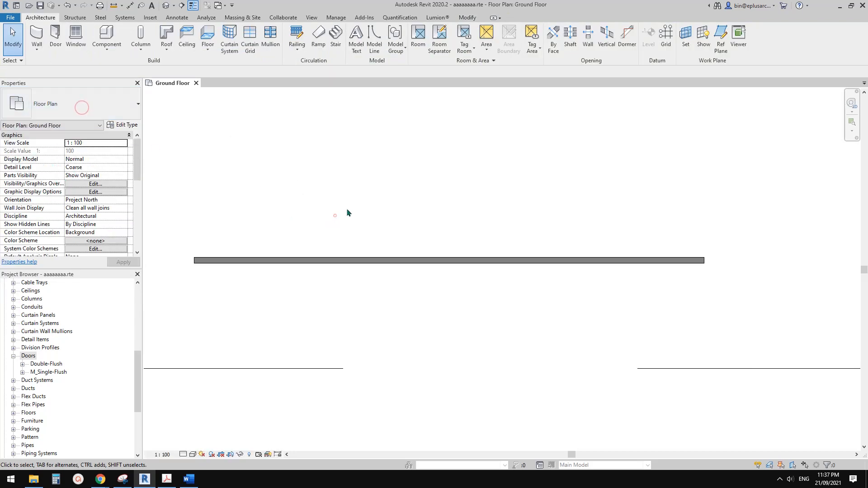
key("d")
key("r")
left_click(76, 106)
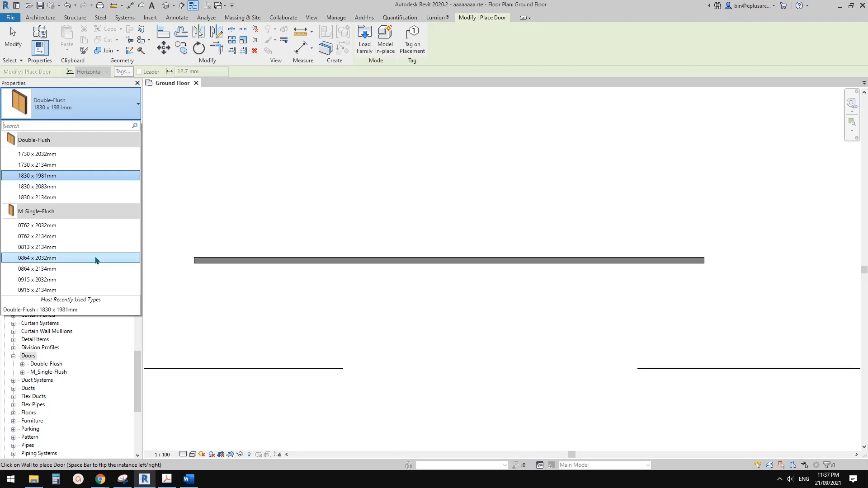
key("Escape")
key("Escape")
scroll(299, 177, "down", 1)
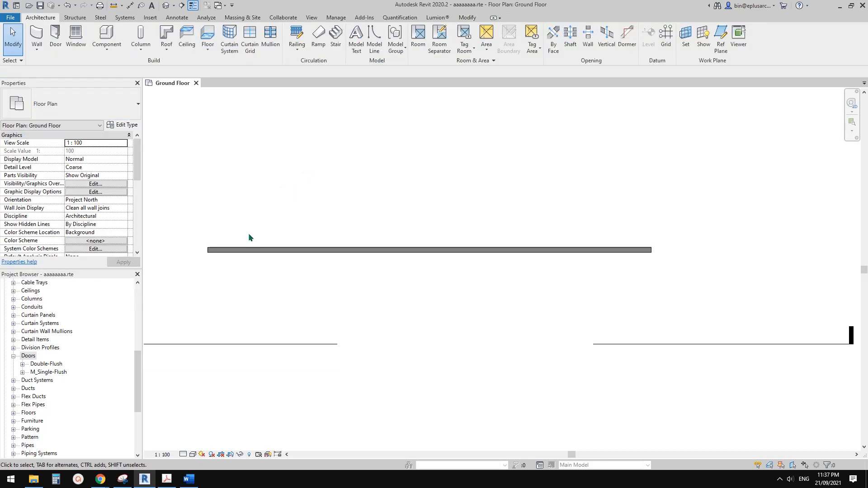
Delete the 1830 x 2134mm type from the Double-Flush door family in the project browser.
scroll(221, 250, "up", 1)
left_click(45, 365)
scroll(18, 335, "up", 2)
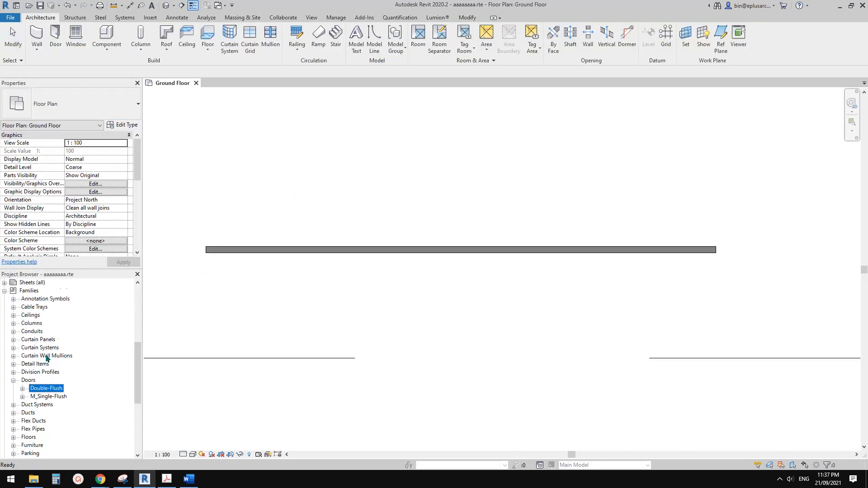
scroll(32, 312, "down", 2)
left_click(23, 388)
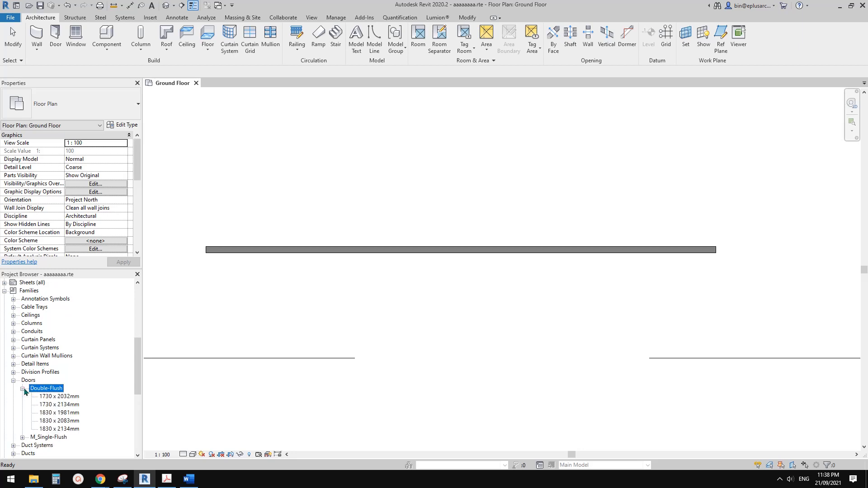
scroll(58, 396, "down", 2)
left_click(62, 413)
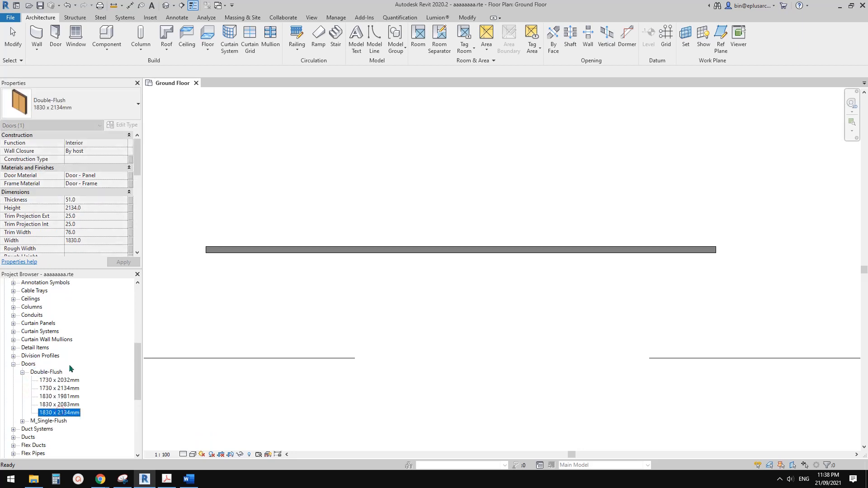
right_click(69, 414)
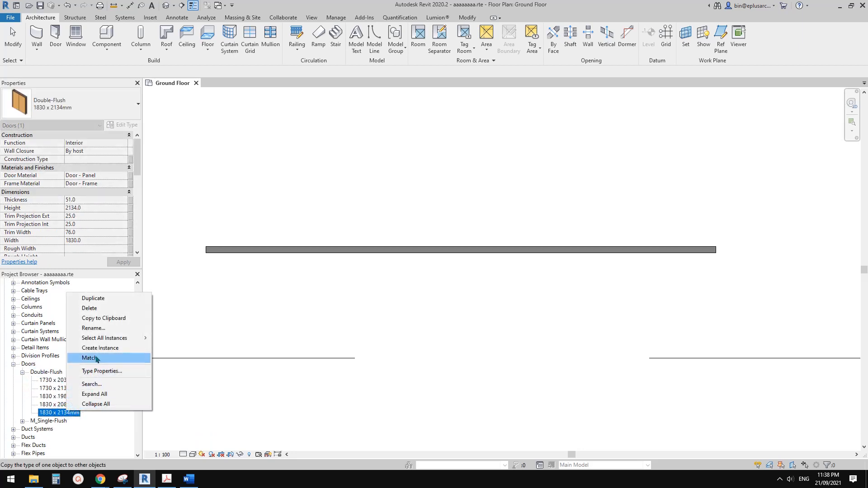
left_click(103, 309)
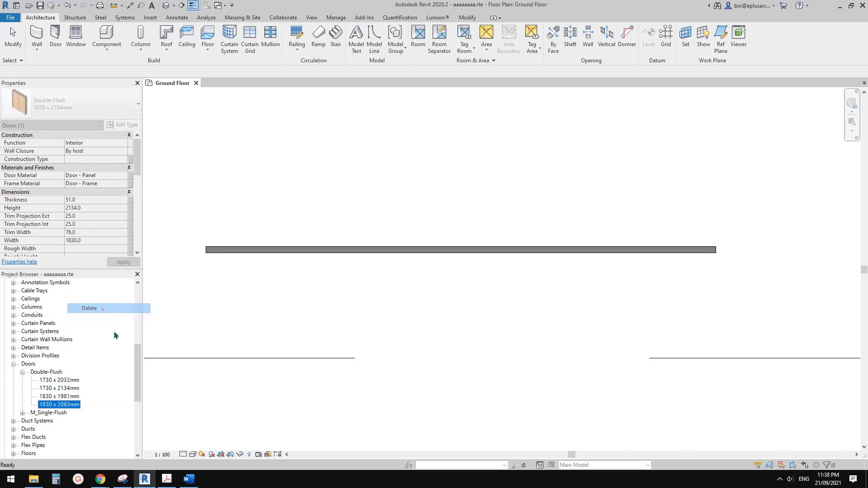
Delete the 0915 x 2134mm type from the M_Single-Flush door family in the project browser.
left_click(55, 413)
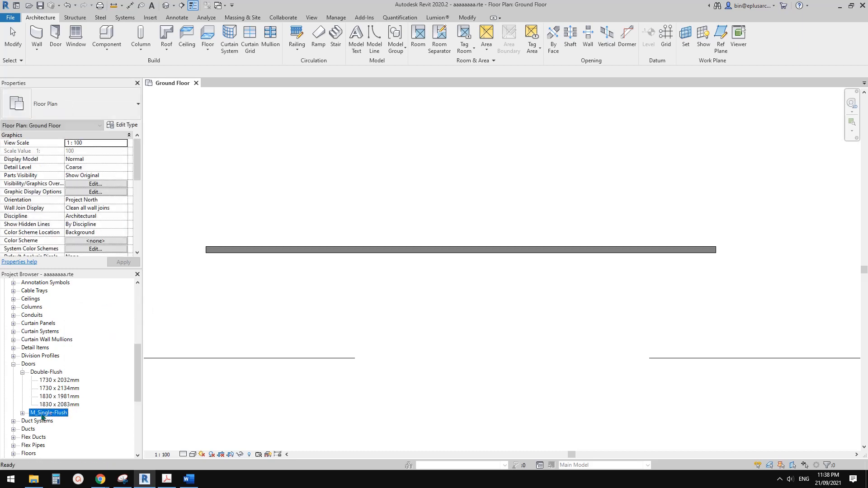
left_click(22, 412)
left_click(68, 428)
right_click(68, 429)
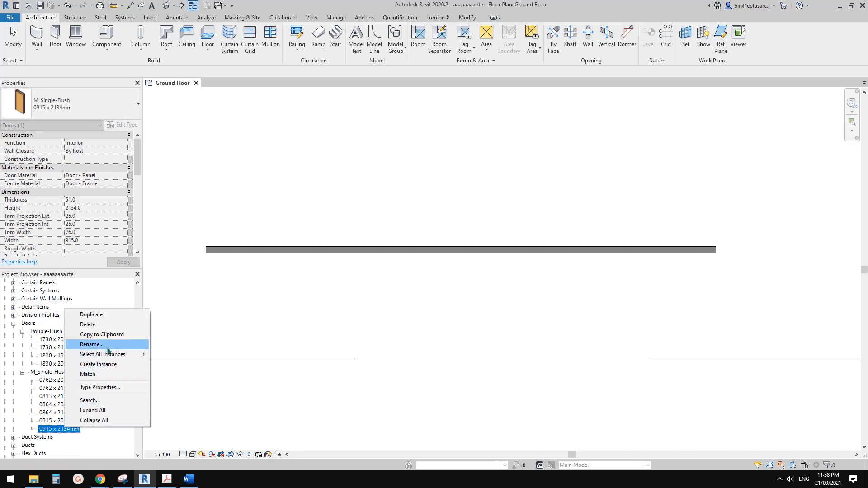
left_click(103, 326)
left_click(263, 306)
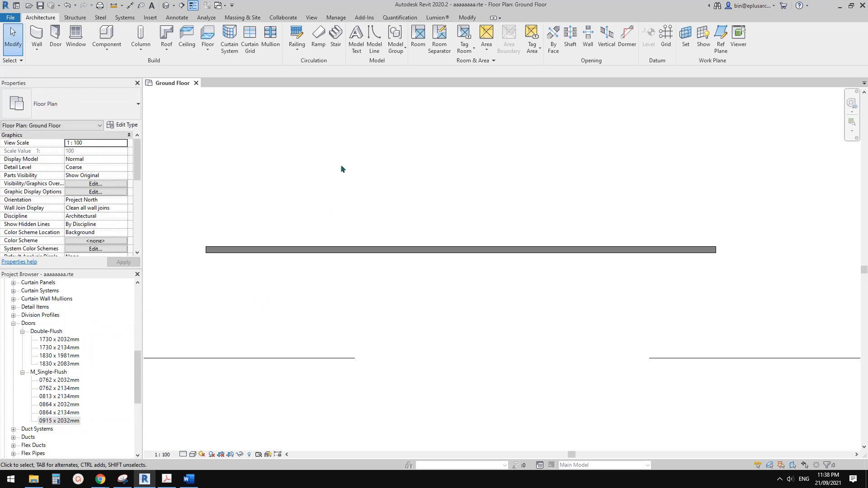
scroll(339, 170, "down", 1)
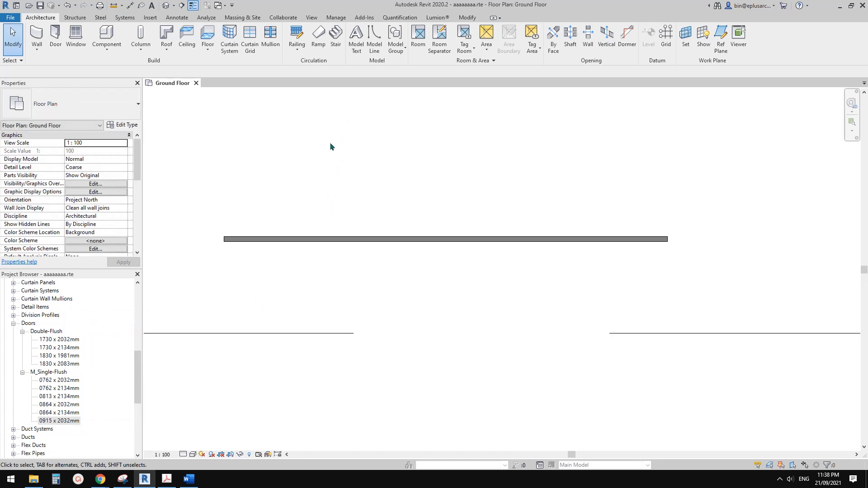
key("alt")
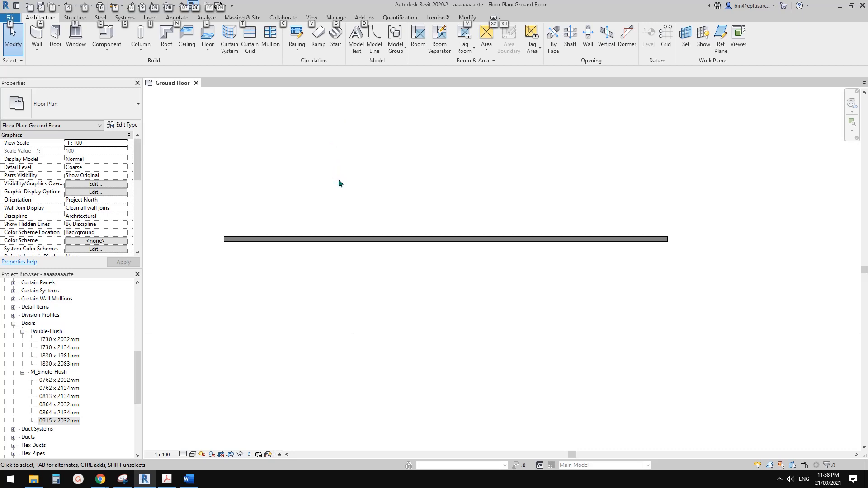
key("m")
key("p")
key("u")
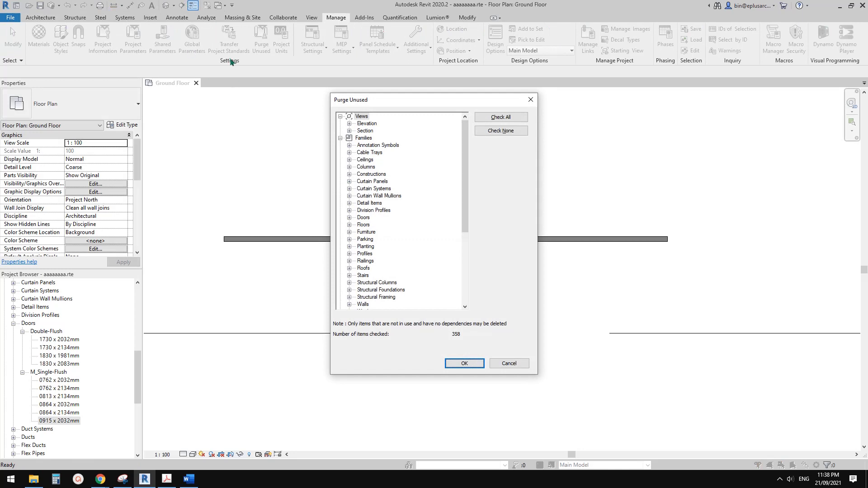
left_click_drag(392, 102, 386, 108)
key("Escape")
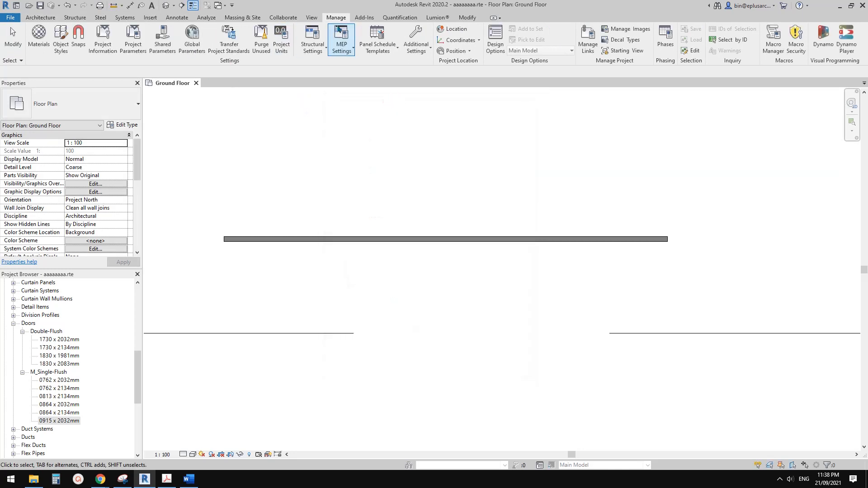
Open Purge Unused and clear the selection of all items proposed for purging.
left_click(256, 44)
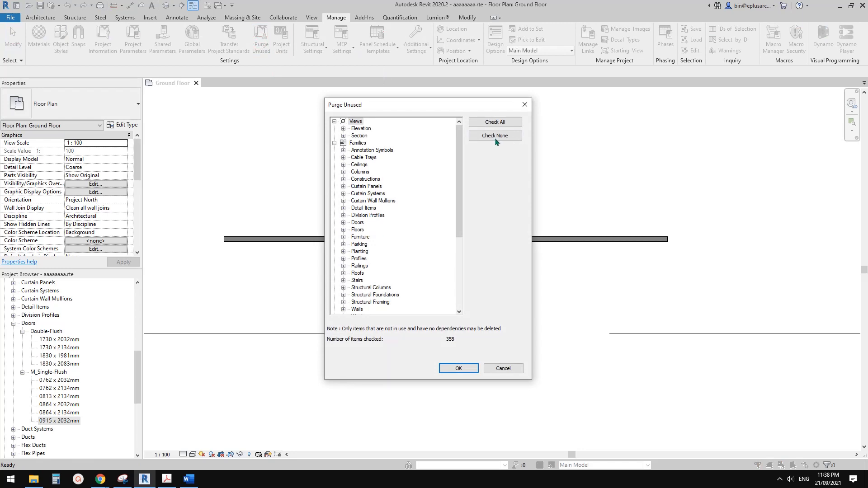
left_click(496, 138)
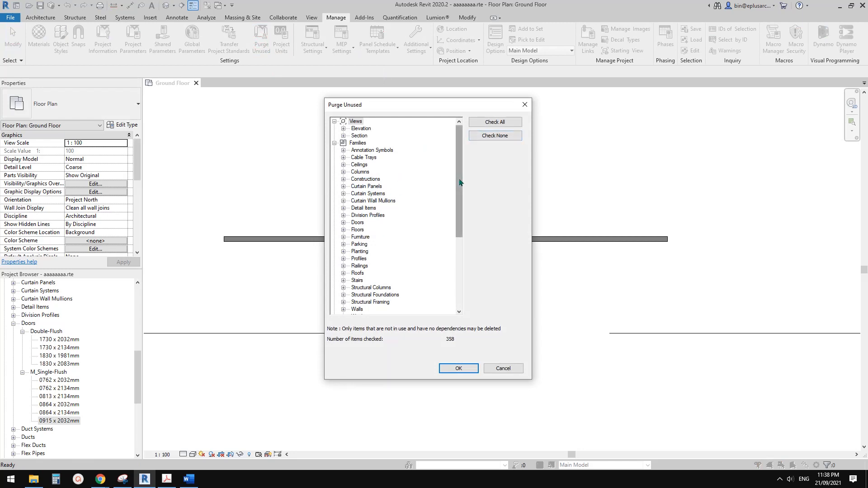
mouse_move(460, 181)
left_mouse_down()
mouse_move(460, 195)
mouse_move(460, 179)
left_mouse_up()
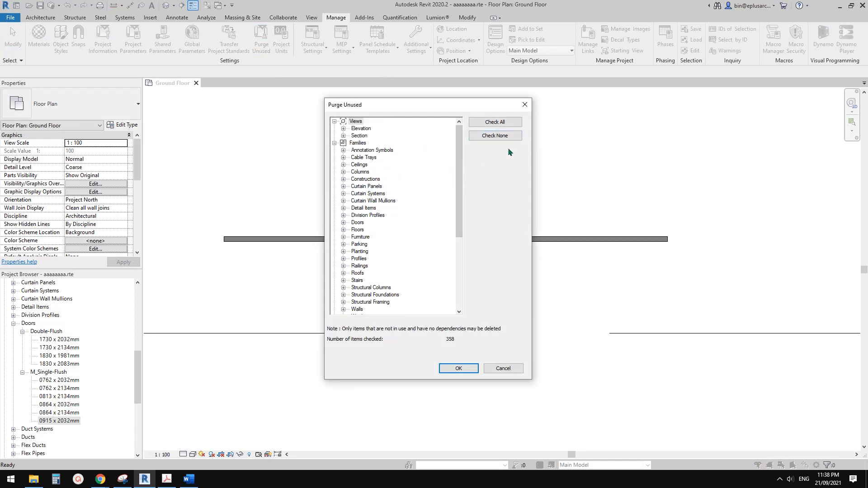
left_click(494, 137)
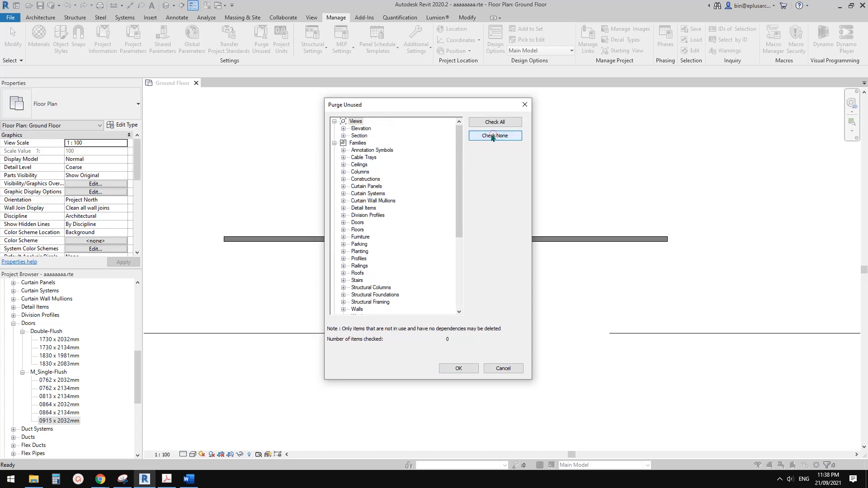
Purge only the Double-Flush door types 1730 x 2134mm, 1830 x 1981mm and 1830 x 2083mm.
left_click(358, 223)
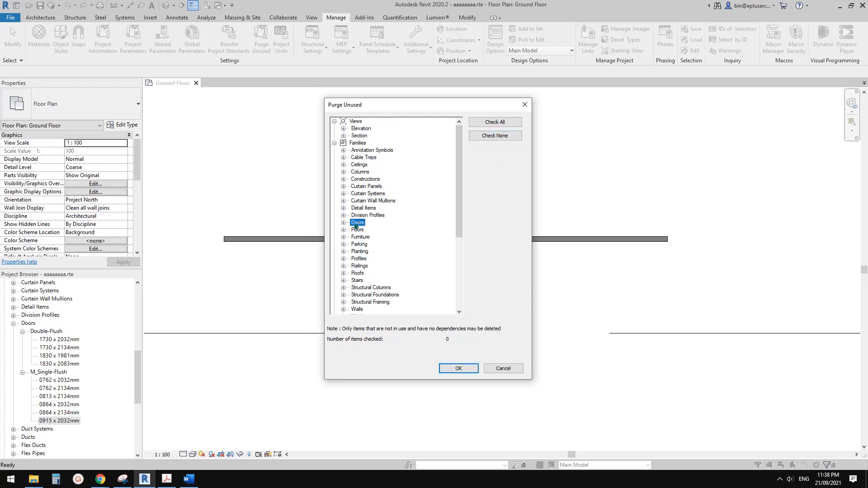
left_click(343, 222)
left_click(352, 229)
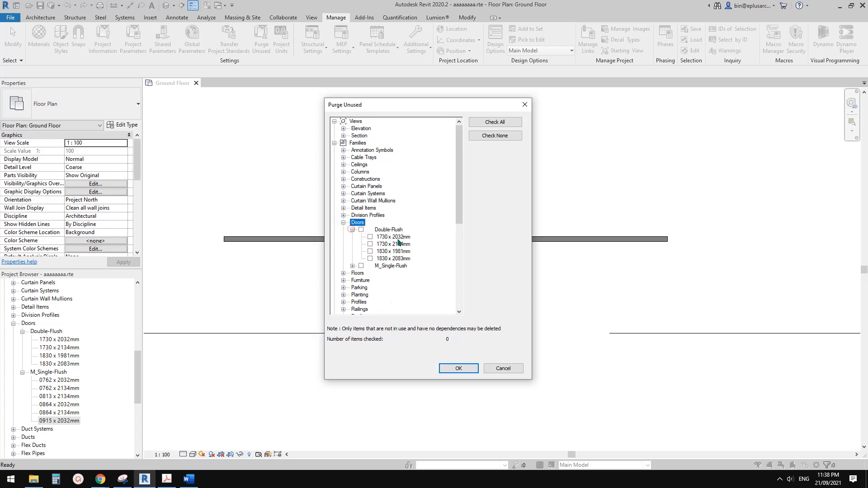
left_click(370, 259)
left_click(370, 252)
left_click(371, 245)
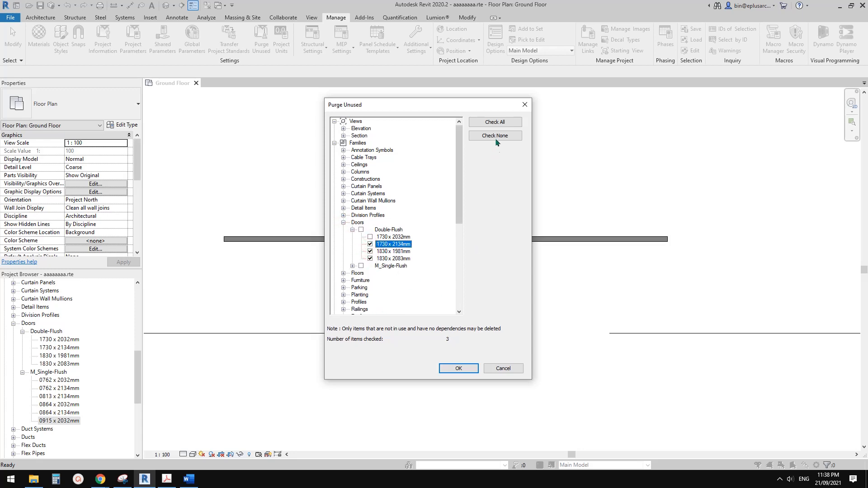
left_click(458, 368)
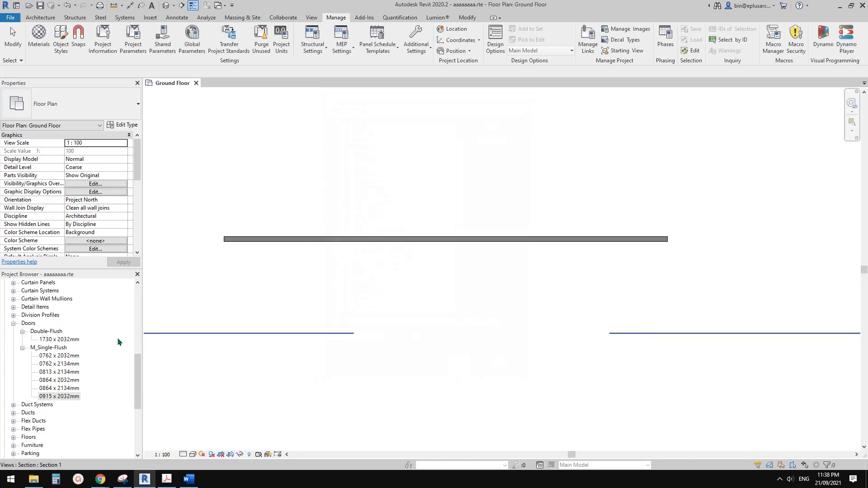
Inspect the properties of the remaining Double-Flush door type in the project browser, leaving it unchanged.
left_click(65, 340)
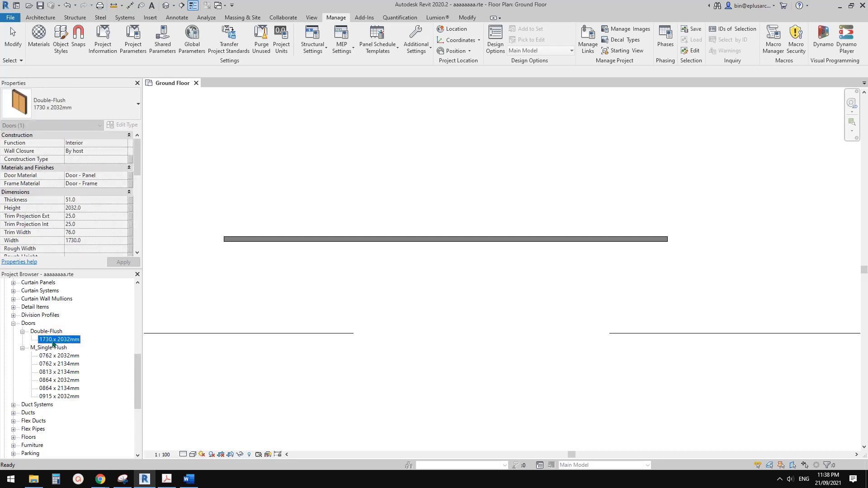
left_click(379, 292)
middle_click_drag(429, 218, 355, 250)
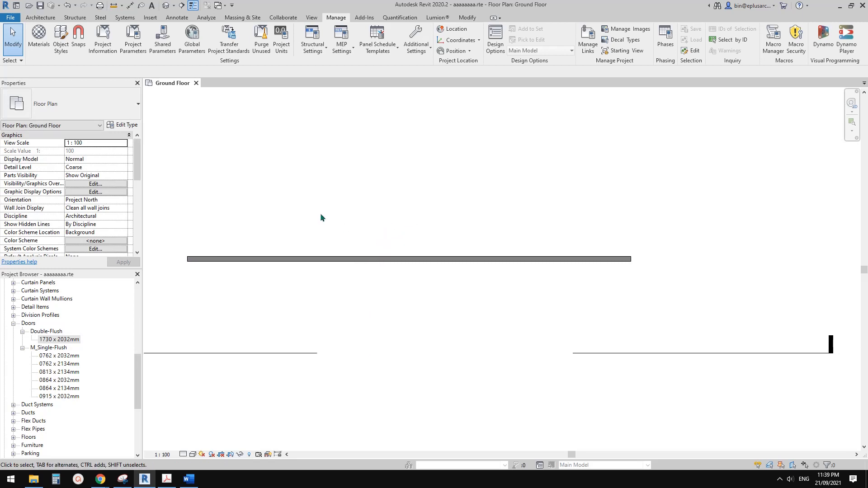
Start placing a window and browse the Australia family library for the Windows folder, without loading a family.
key("w")
key("n")
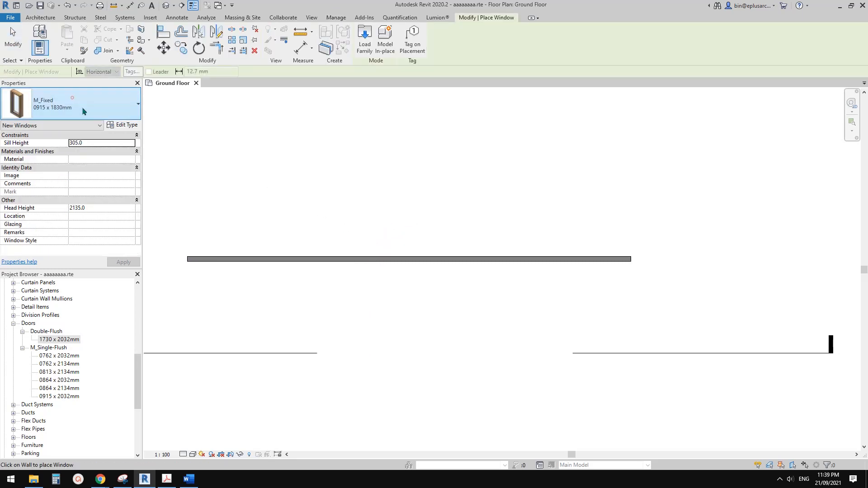
left_click(82, 111)
left_click(91, 105)
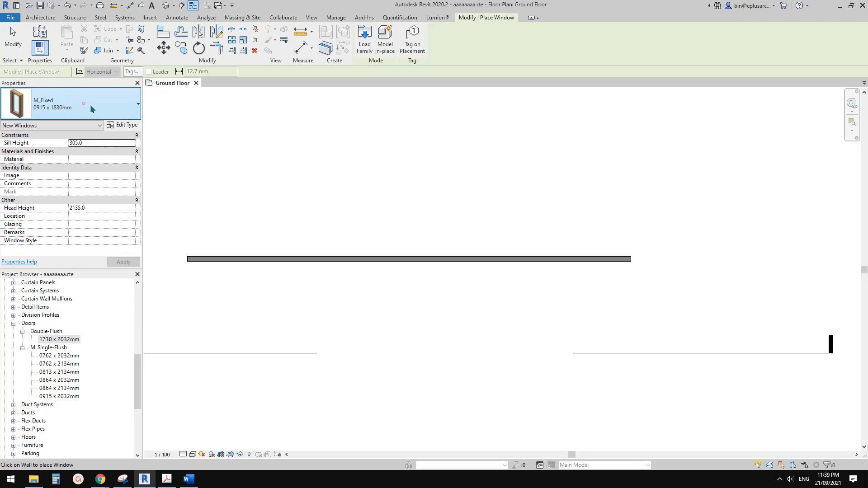
left_click(371, 41)
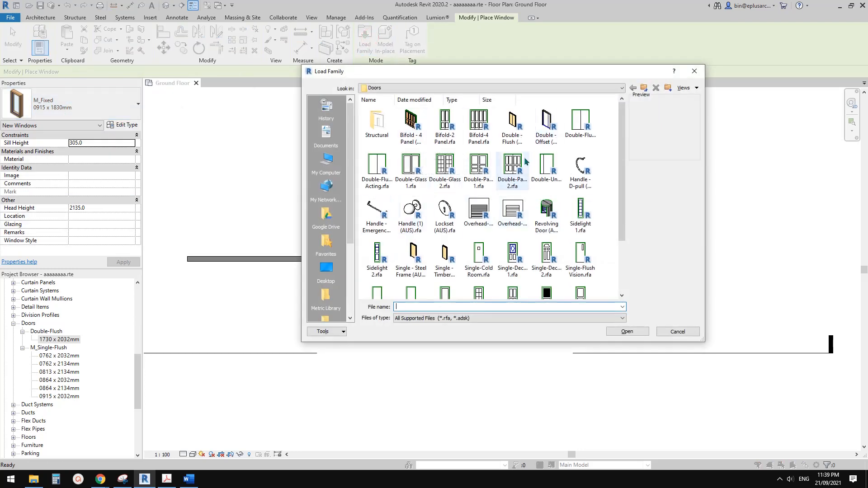
left_click(445, 167)
key("BackSpace")
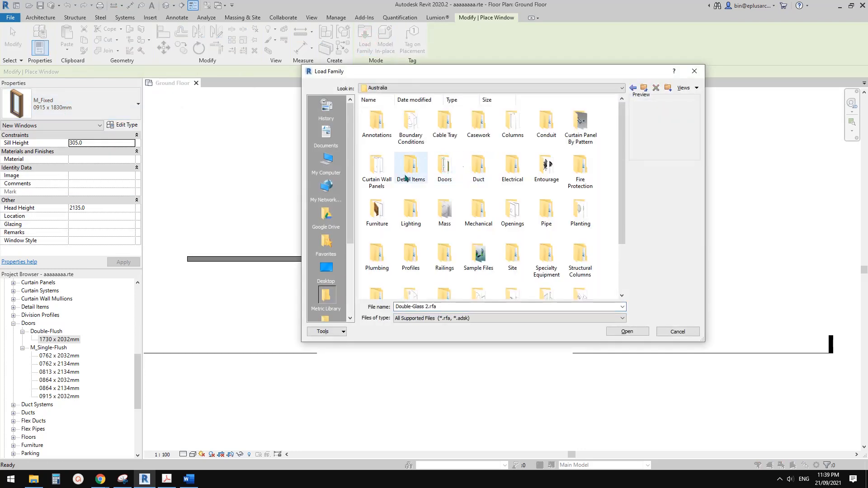
scroll(472, 214, "down", 2)
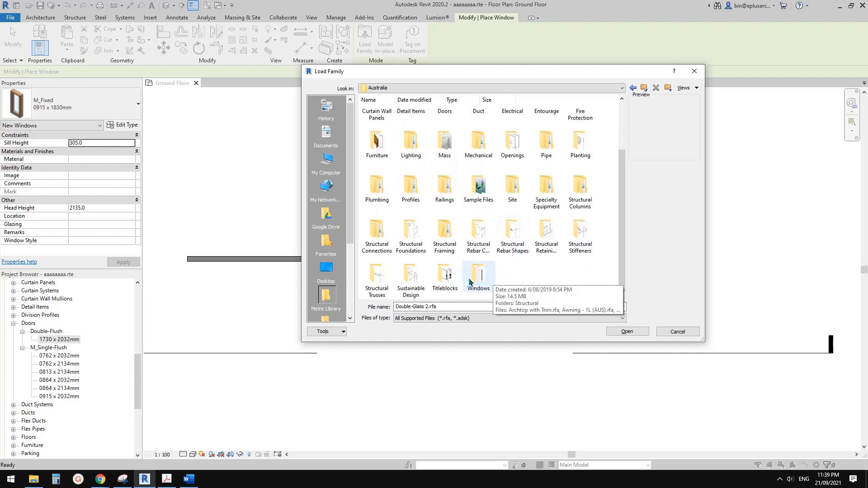
key("Escape")
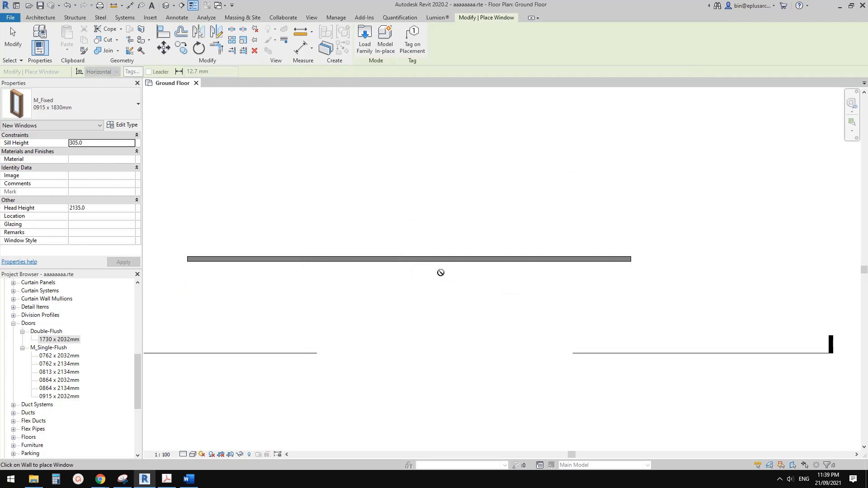
Review the M_Fixed window types available for placement and leave the Window command without placing one.
left_click(83, 107)
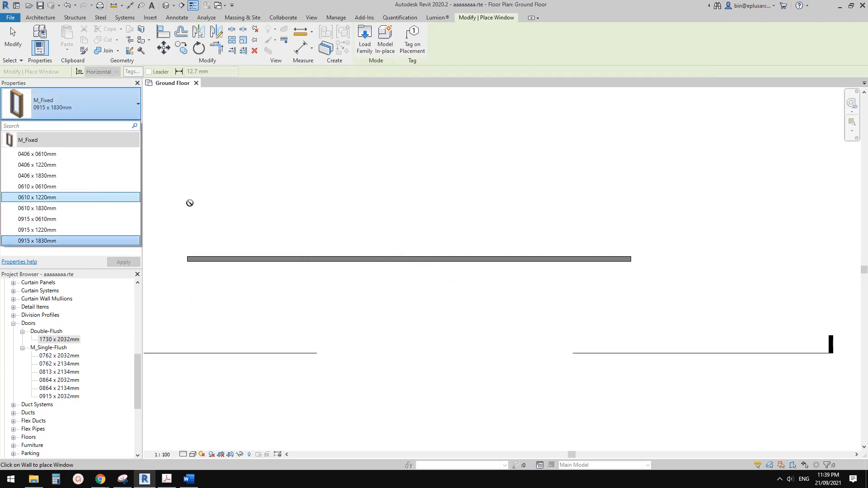
key("Escape")
key("Escape")
scroll(475, 259, "down", 1)
middle_click_drag(381, 244, 388, 201)
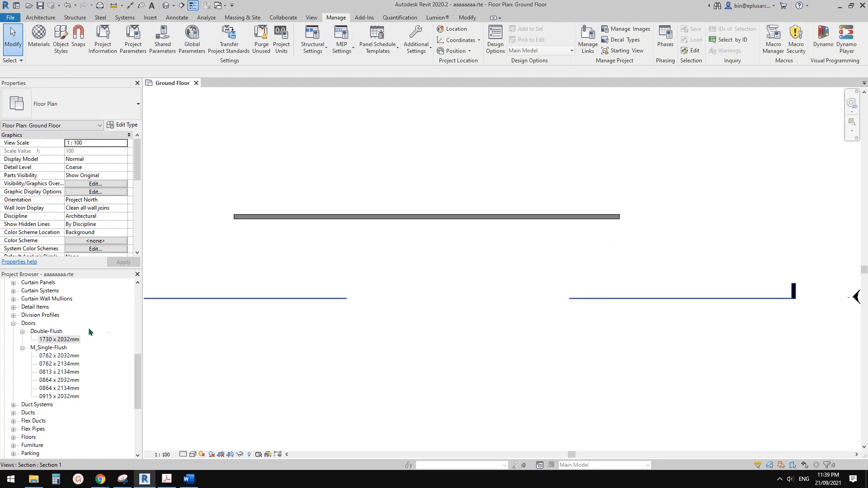
Collapse the Doors category and look through the family categories in the project browser.
left_click(13, 324)
scroll(36, 353, "up", 3)
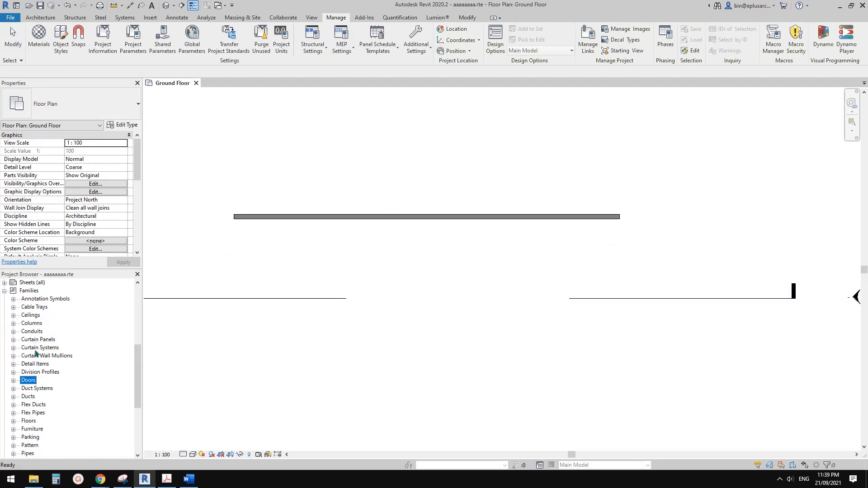
scroll(45, 354, "down", 1)
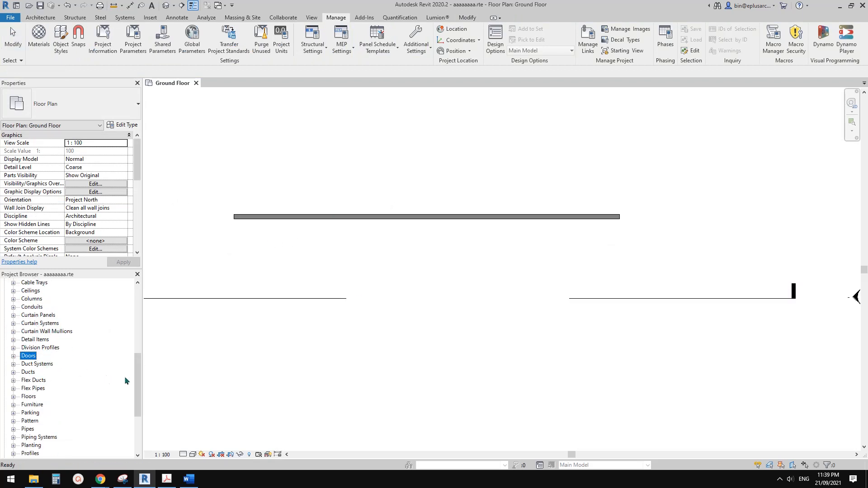
left_click_drag(138, 378, 140, 396)
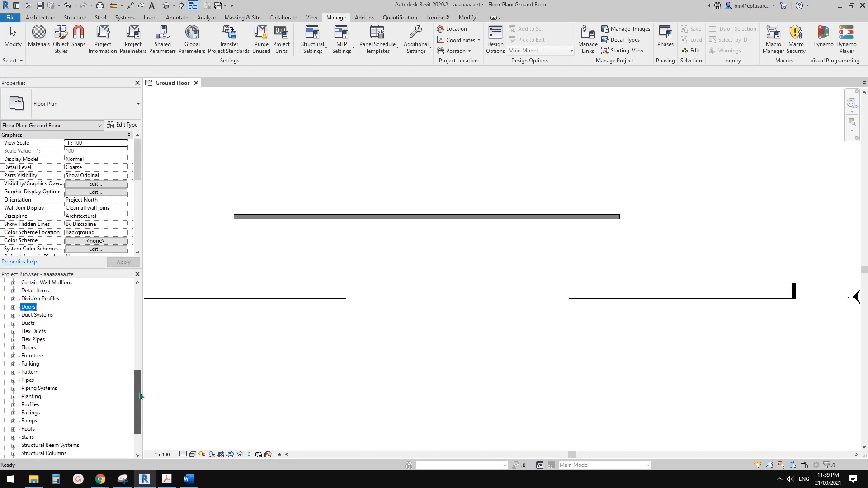
Change the horizontal wall's type to Brick veneer - 250 timber.
left_click(360, 216)
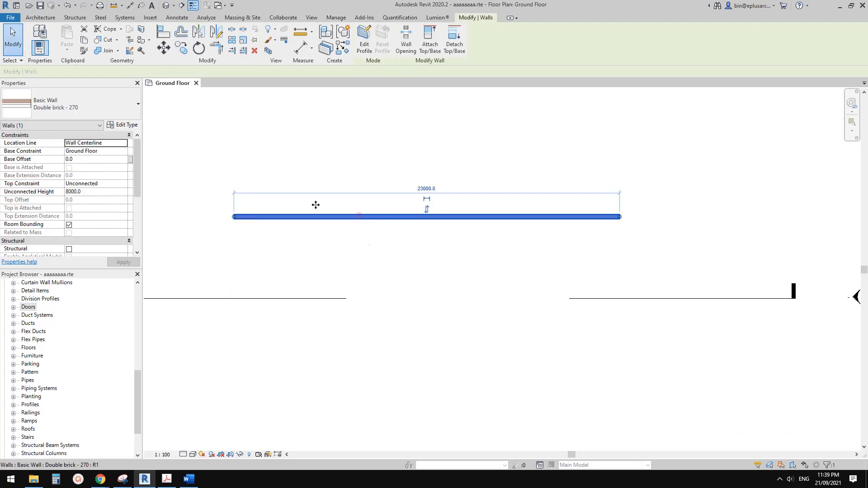
left_click(88, 103)
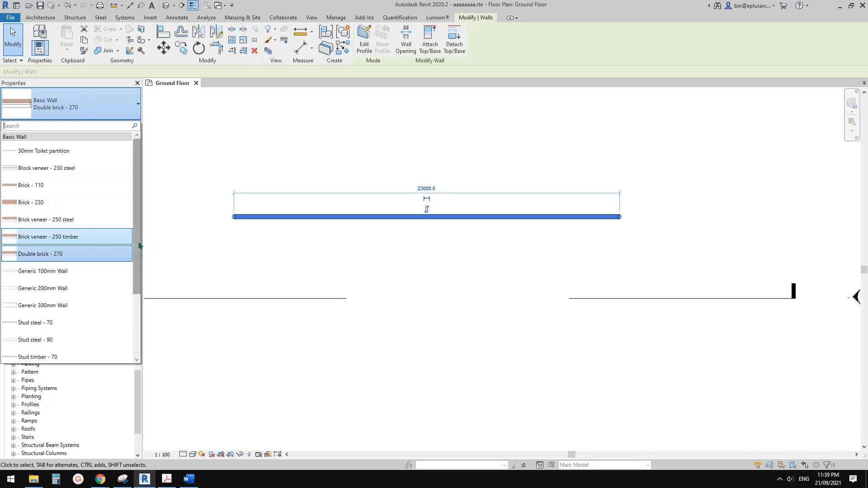
left_click(107, 235)
scroll(398, 217, "up", 1)
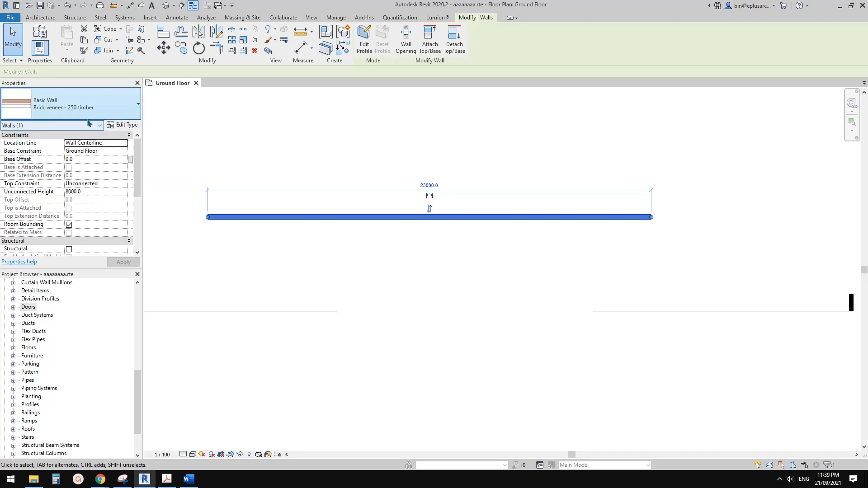
Examine the layer structure of the Brick veneer - 250 timber wall type, close its settings and deselect the wall.
left_click(122, 125)
left_click_drag(437, 137, 356, 131)
left_click(422, 219)
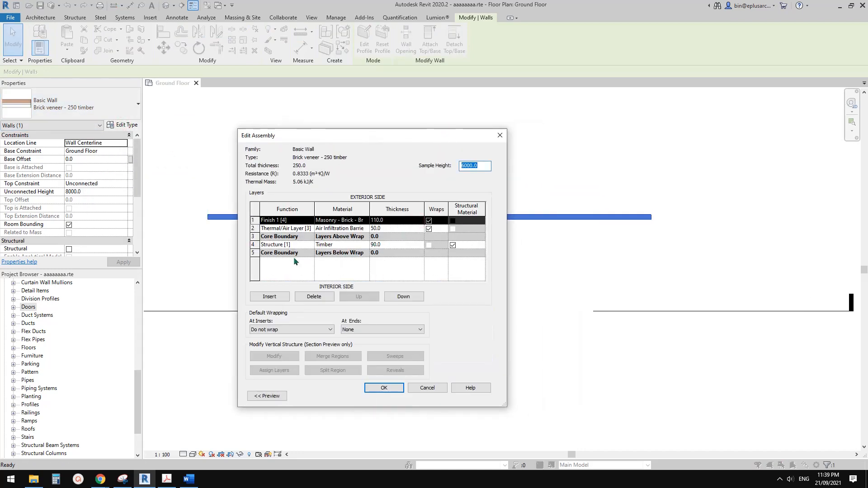
left_click(279, 260)
left_click(385, 388)
left_click(438, 396)
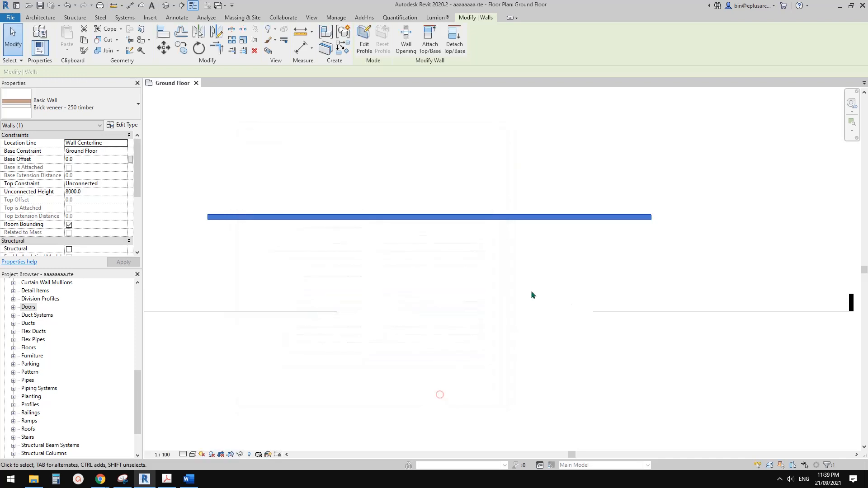
left_click(480, 270)
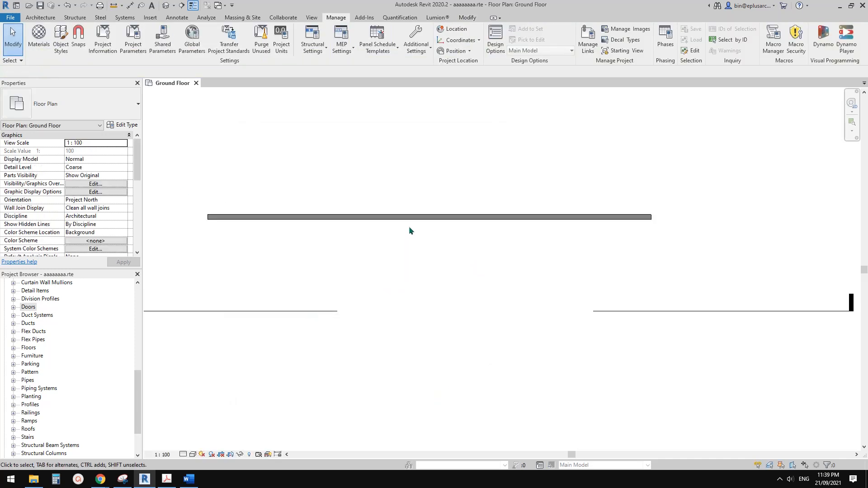
Examine the plans, elevations, section and schedules in the project browser and the full extent of the Ground Floor plan.
middle_click_drag(424, 230, 420, 228)
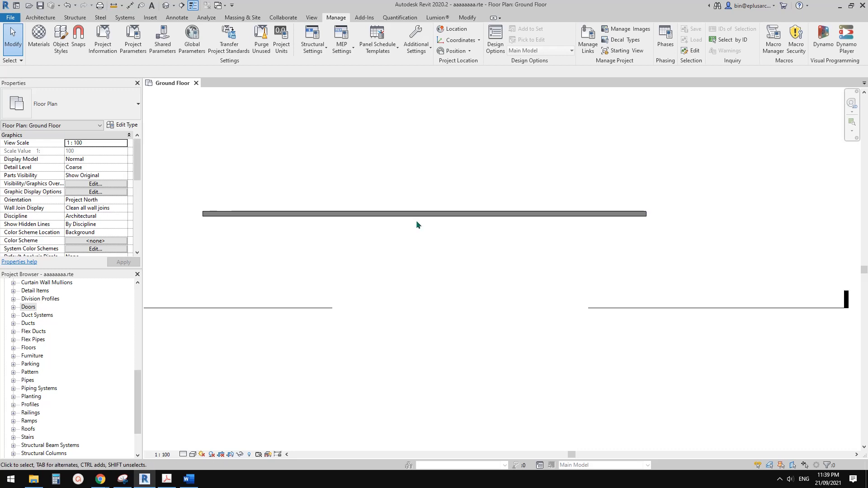
scroll(415, 229, "down", 2)
left_click_drag(138, 376, 142, 302)
left_click(367, 269)
scroll(363, 319, "down", 4)
middle_click_drag(378, 321, 427, 303)
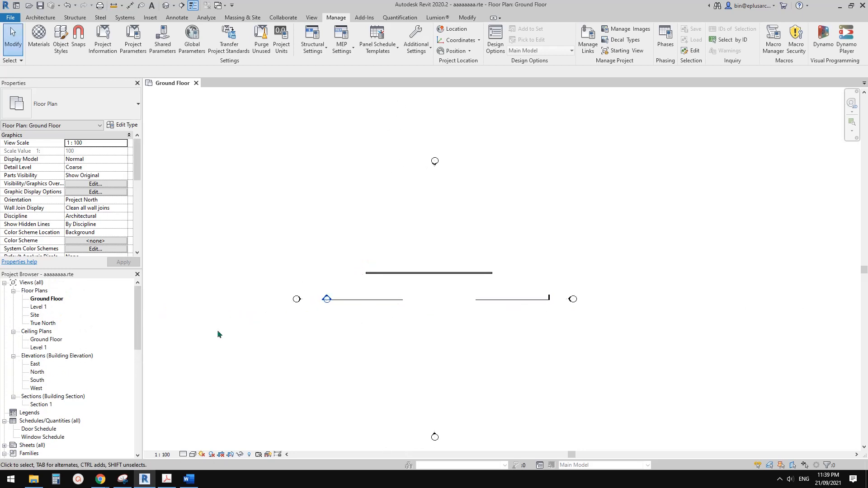
Examine the Ground Floor view's underlay, extents and View Range properties.
left_click_drag(135, 321, 141, 303)
scroll(96, 219, "down", 1)
scroll(93, 216, "down", 5)
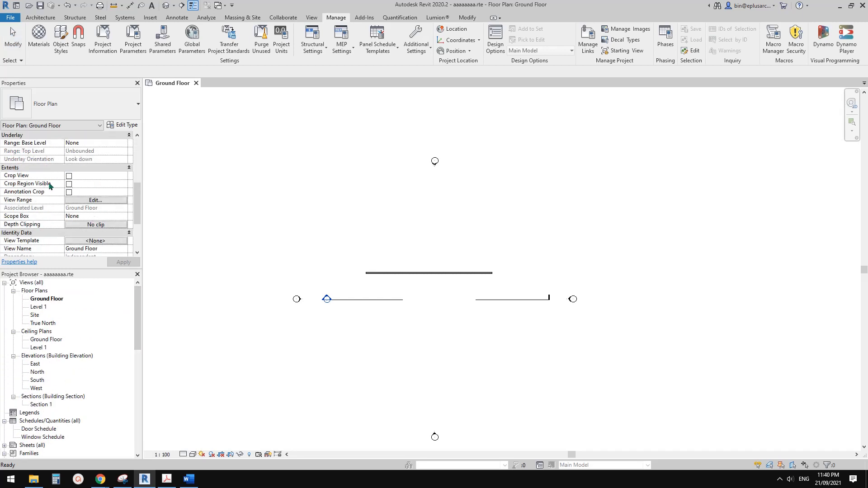
scroll(232, 193, "up", 1)
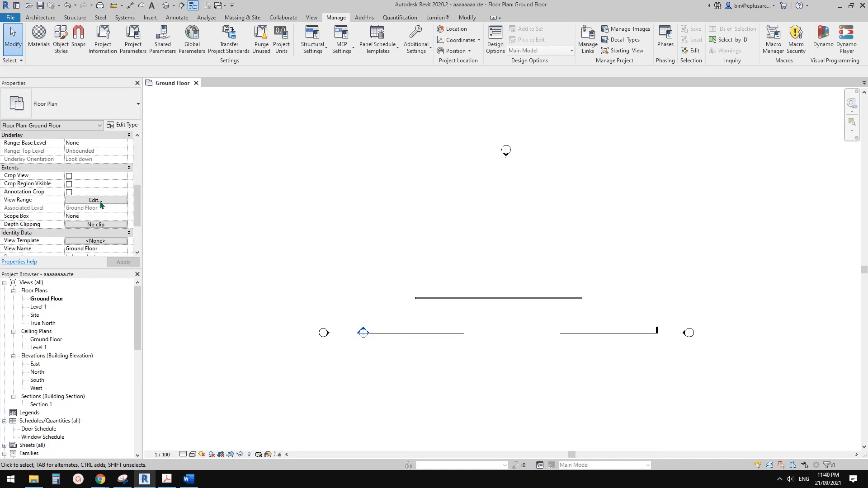
Examine the Level 1 and Ground Floor view properties and the view templates available for assignment to the Ground Floor plan.
left_click_drag(137, 210, 137, 216)
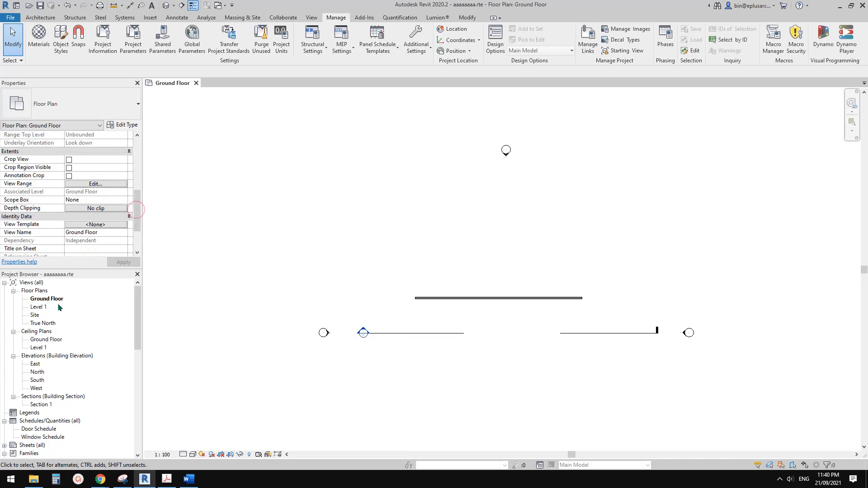
left_click(39, 307)
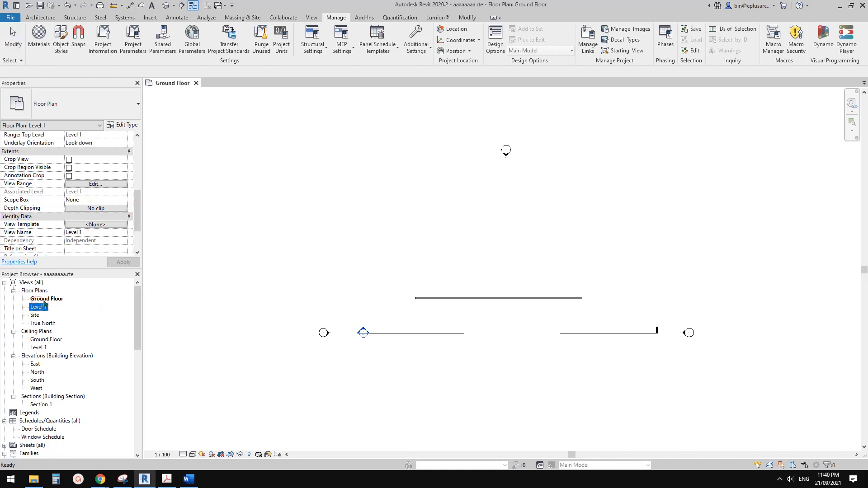
left_click(44, 300)
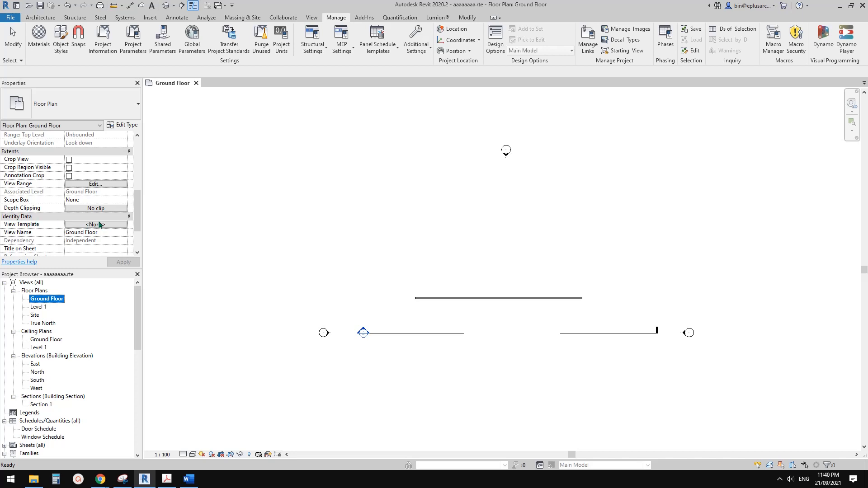
left_click(281, 230)
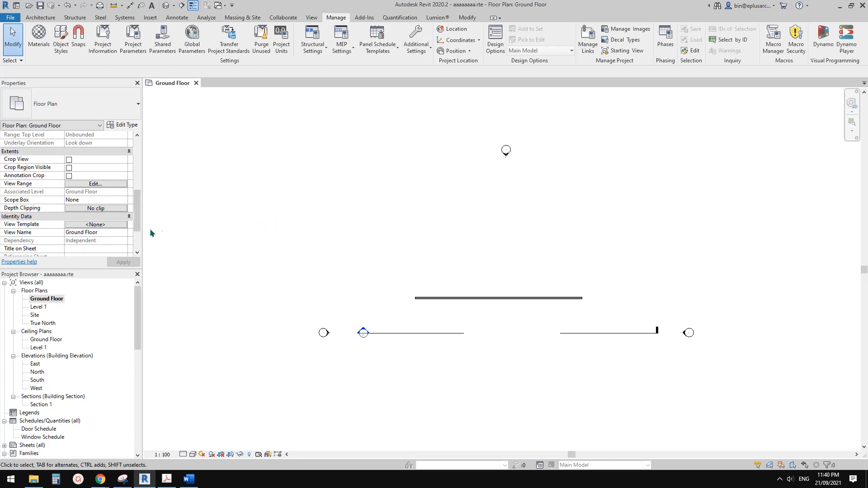
left_click(95, 224)
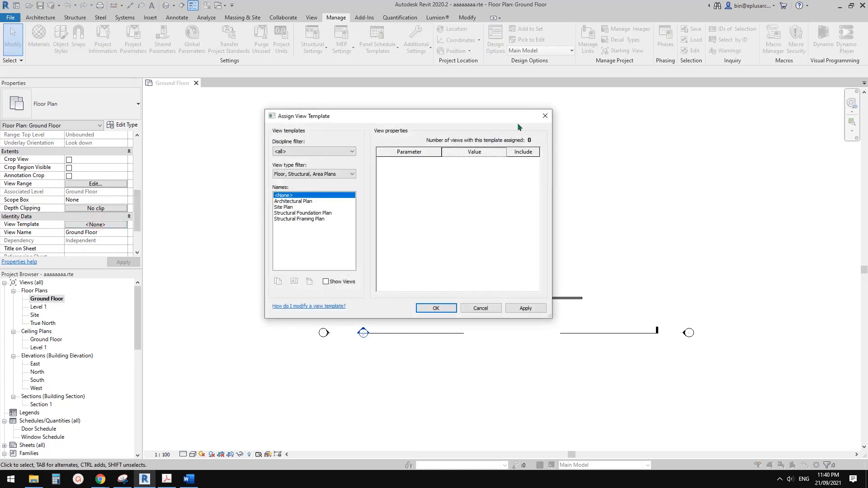
left_click(546, 118)
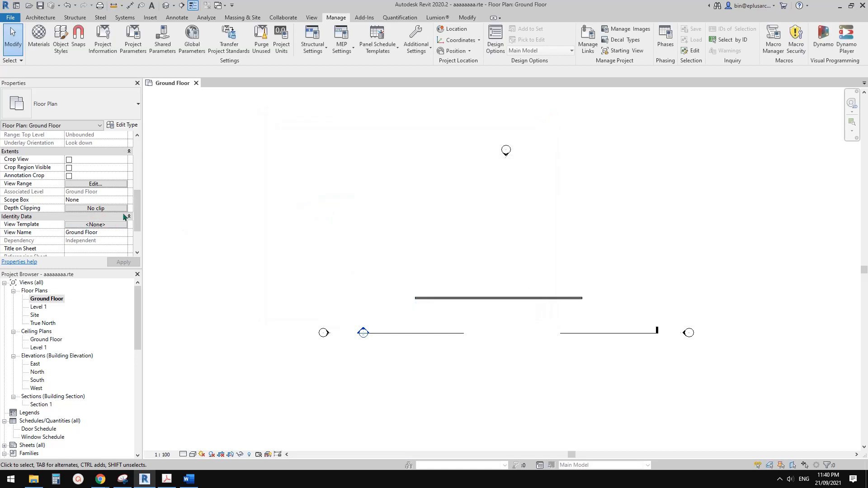
Examine the project's view templates, including Architectural Presentation 3D and Architectural Reflected Ceiling Plan, and leave them without changes.
left_click(312, 18)
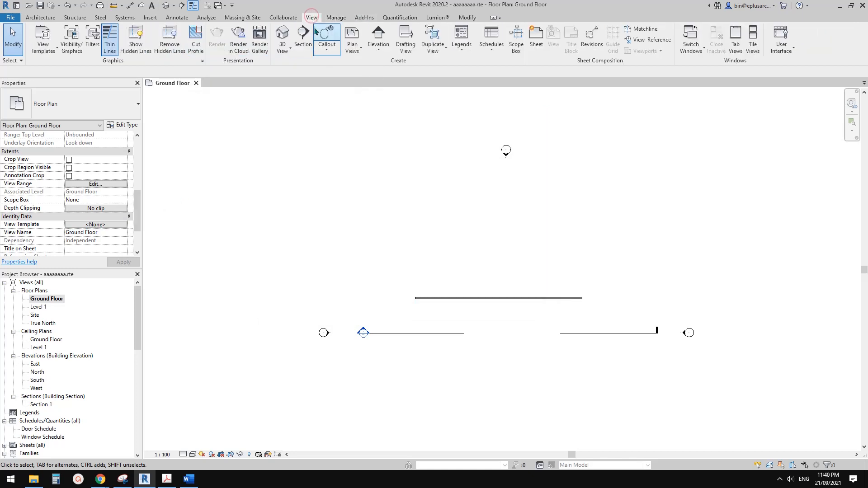
left_click(46, 48)
left_click(49, 38)
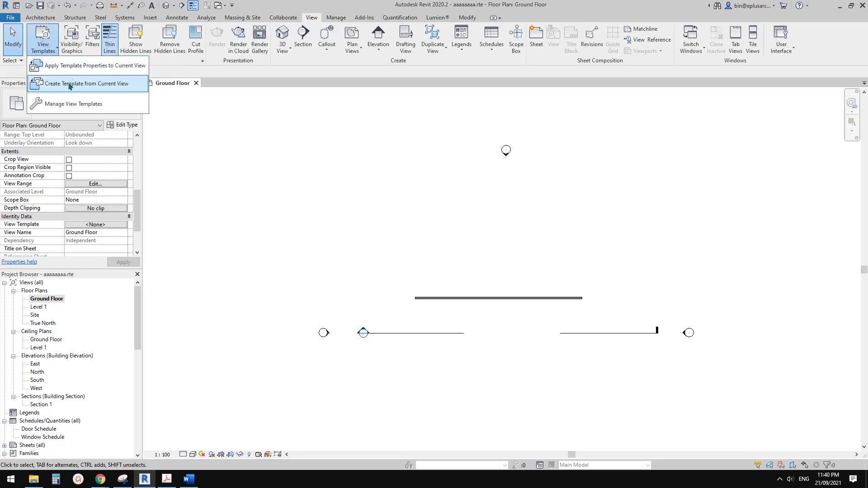
left_click(69, 105)
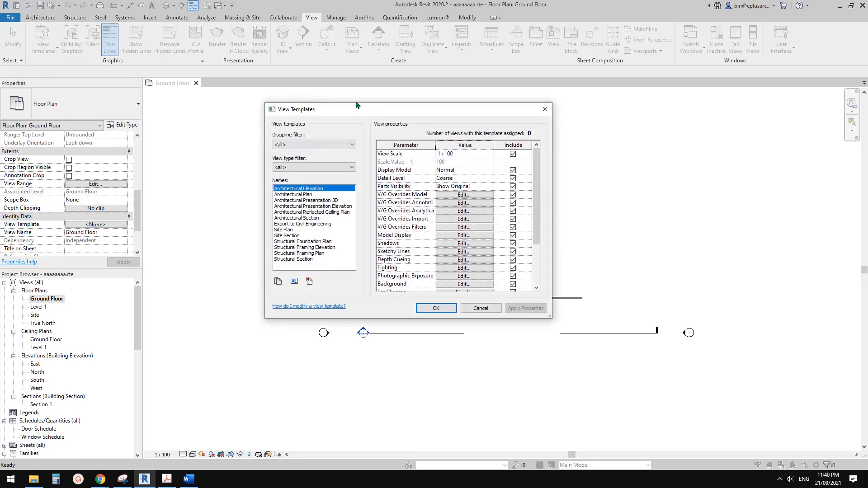
left_click_drag(361, 103, 360, 89)
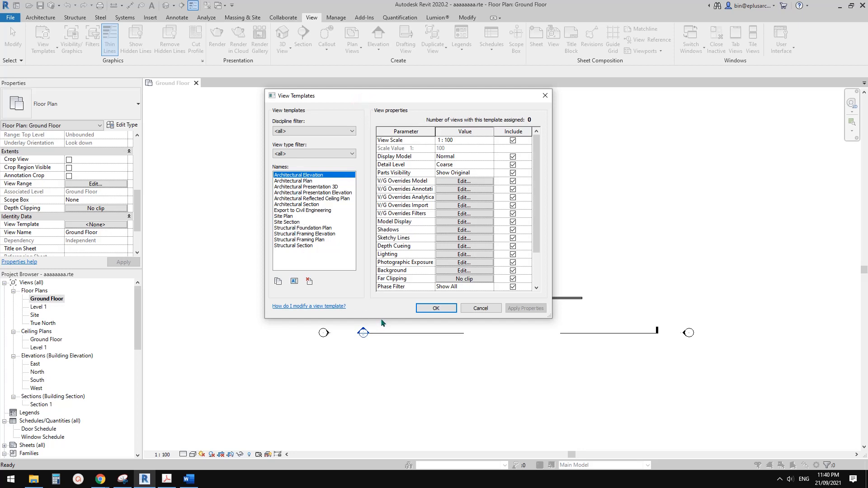
left_click_drag(381, 320, 382, 346)
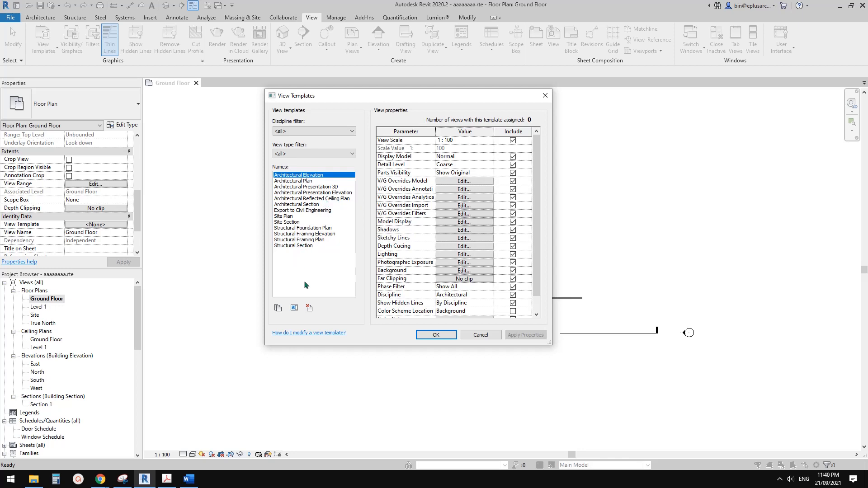
left_click(301, 186)
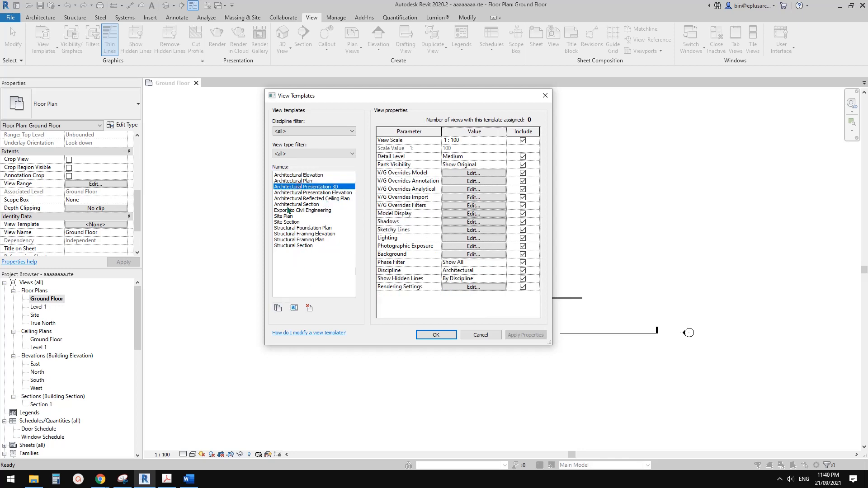
left_click(285, 245)
left_click(291, 199)
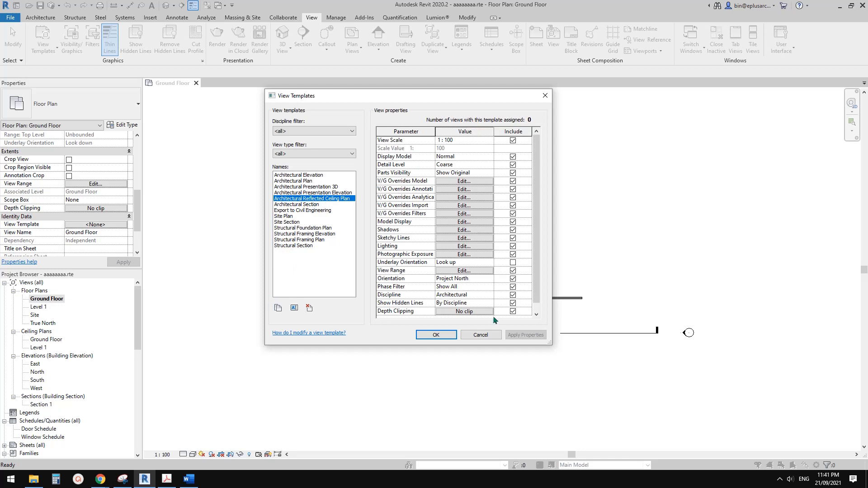
left_click(481, 335)
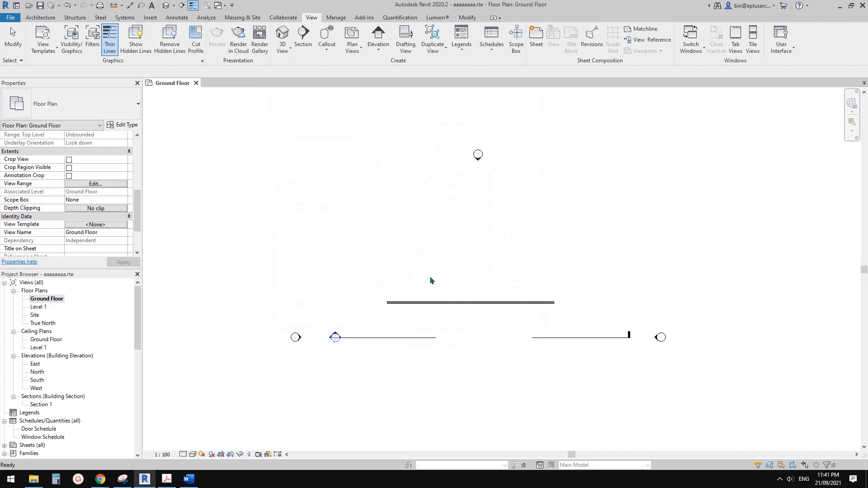
Look over the Ground Floor plan, check the wall in the East elevation and close the elevation.
mouse_move(428, 257)
middle_mouse_down()
mouse_move(411, 235)
mouse_move(423, 250)
middle_mouse_up()
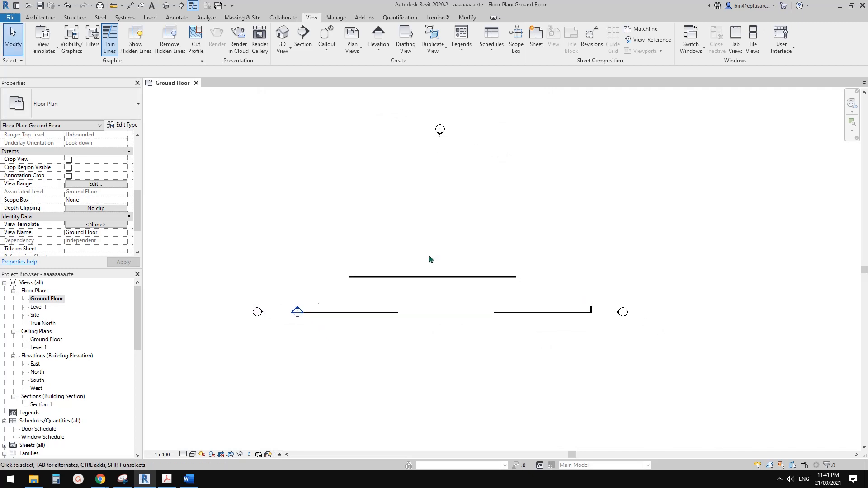
scroll(428, 254, "down", 2)
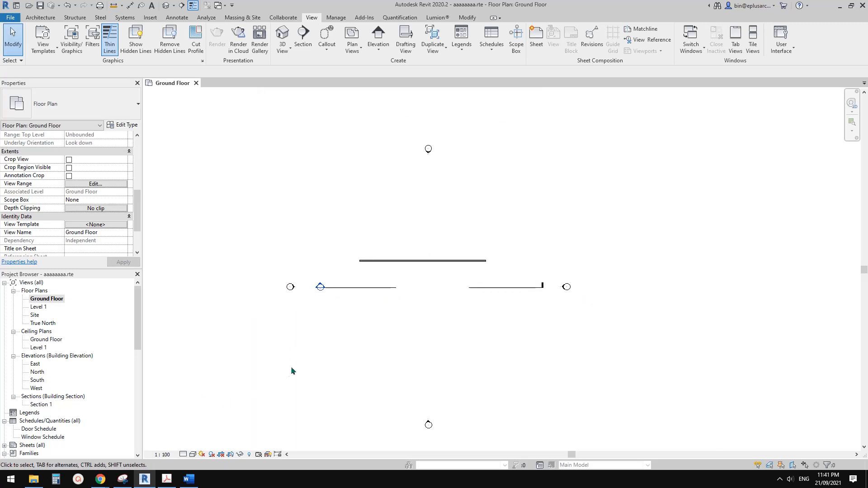
middle_click_drag(292, 371, 271, 352)
left_click(35, 364)
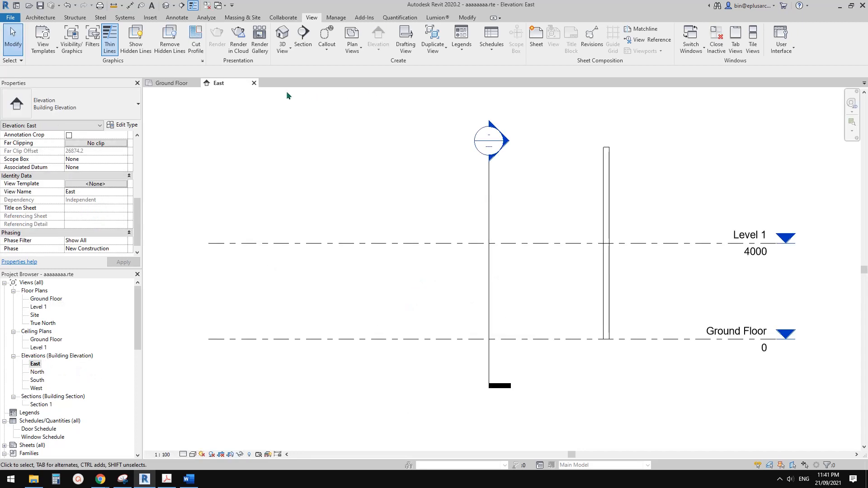
left_click(254, 84)
Delete the horizontal wall on the Ground Floor plan and draw a rectangle of walls about 17000 by 12000 mm across the section line.
left_click(412, 244)
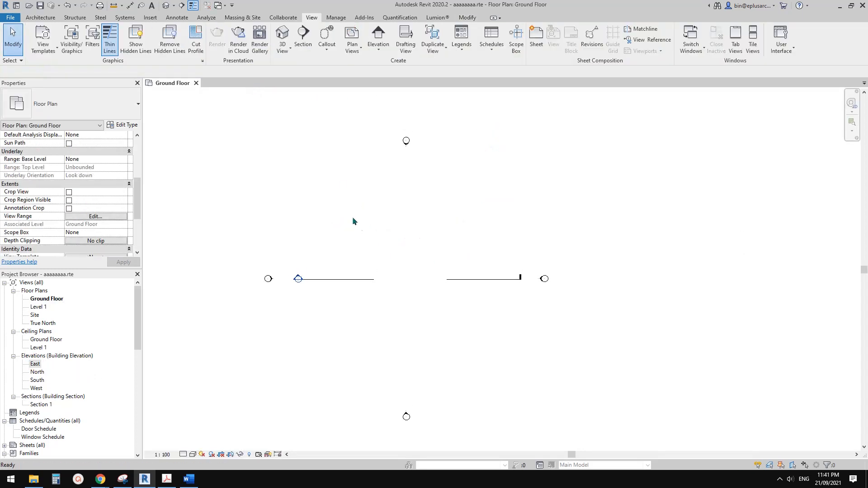
key("w")
key("a")
left_click(345, 240)
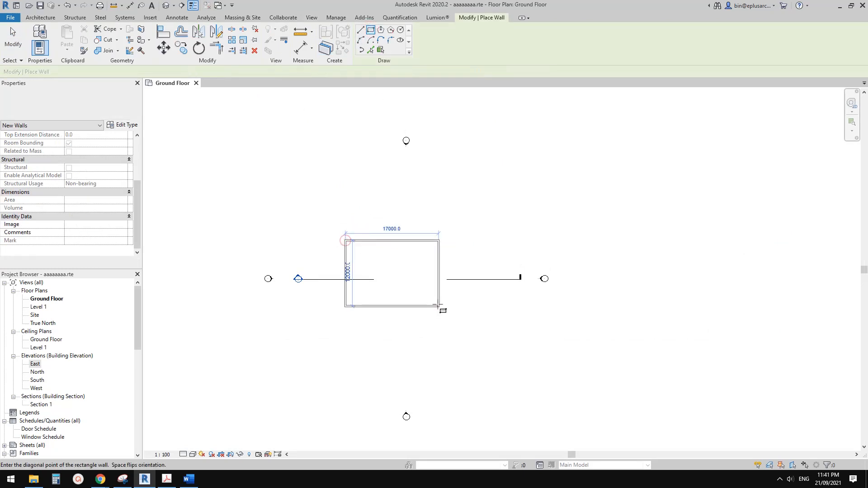
left_click(439, 307)
key("Escape")
key("Escape")
Create a footprint roof on Level 1 from all four walls of the rectangle.
left_click(40, 17)
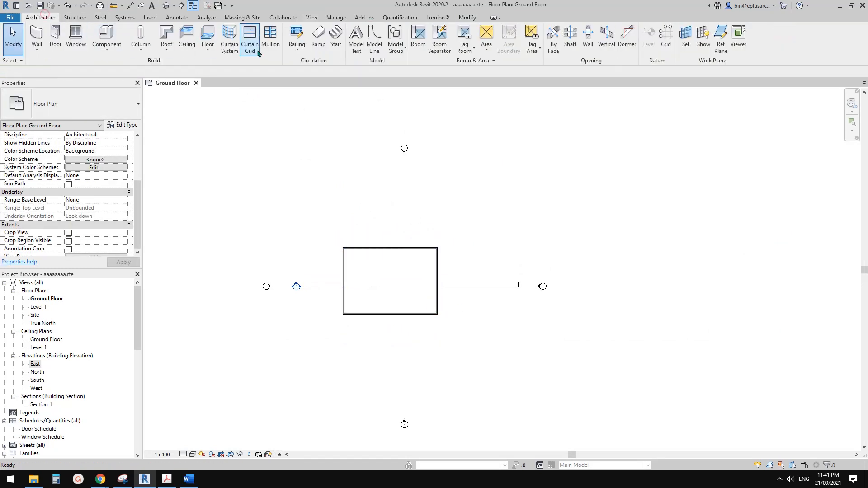
left_click(167, 34)
left_click(389, 260)
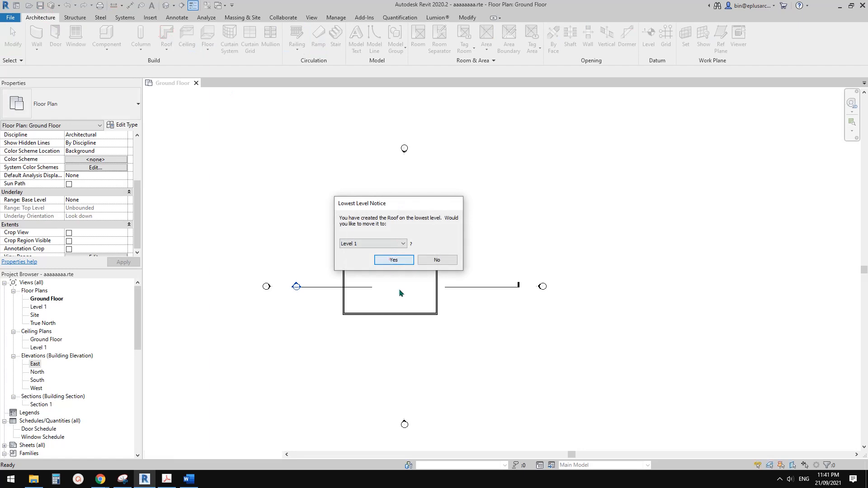
key("Tab")
left_click(411, 314)
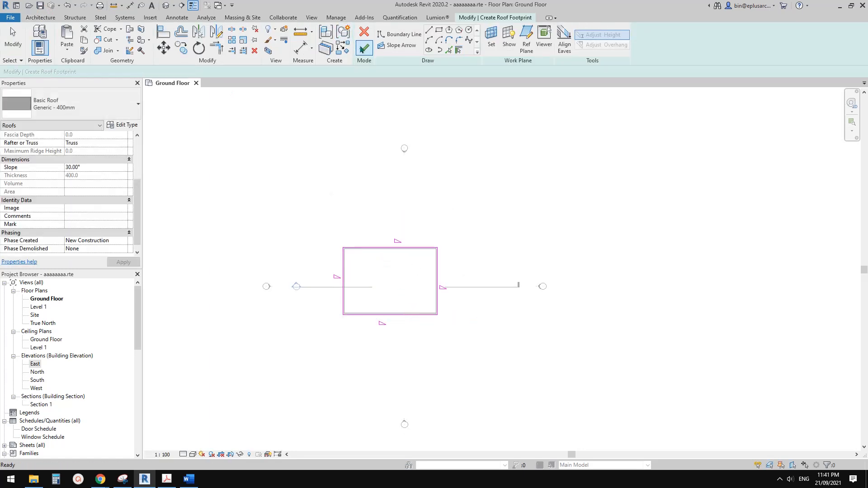
left_click(364, 48)
left_click(499, 239)
key("Escape")
Open the default 3D view and attach the tops of all four walls to the roof.
left_click(173, 5)
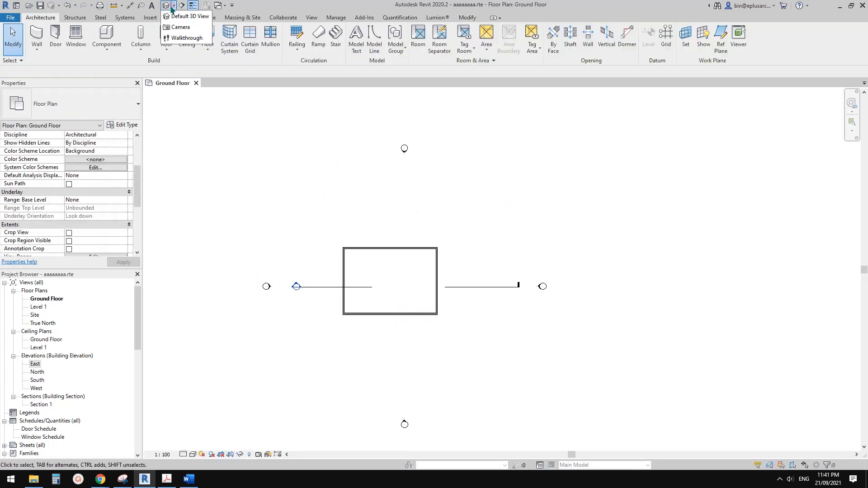
left_click(185, 11)
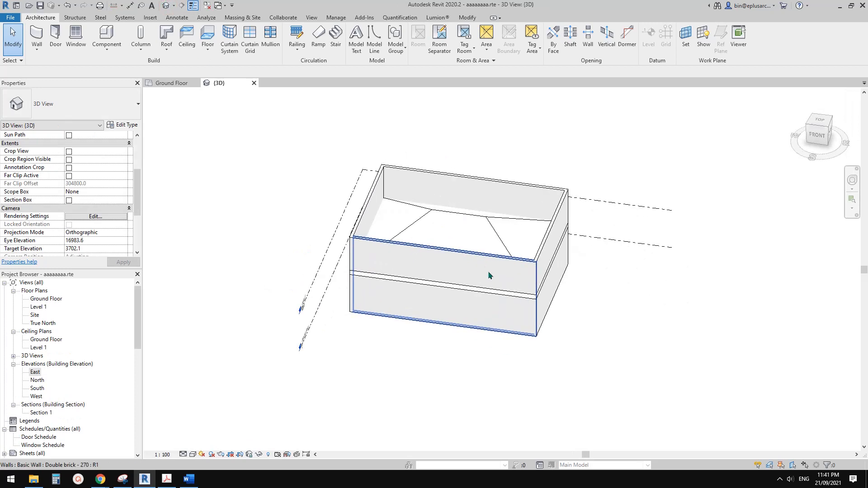
double_click(490, 271)
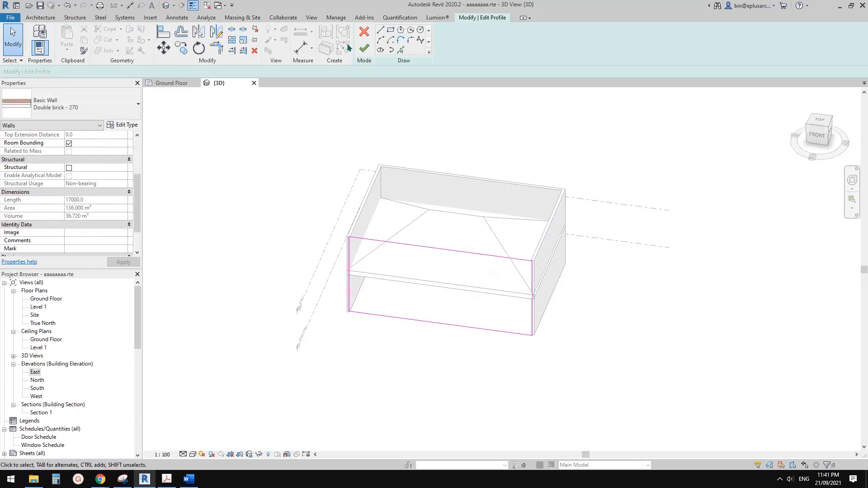
left_click(364, 32)
left_click(431, 259)
key("Tab")
left_click(431, 259)
left_click(426, 44)
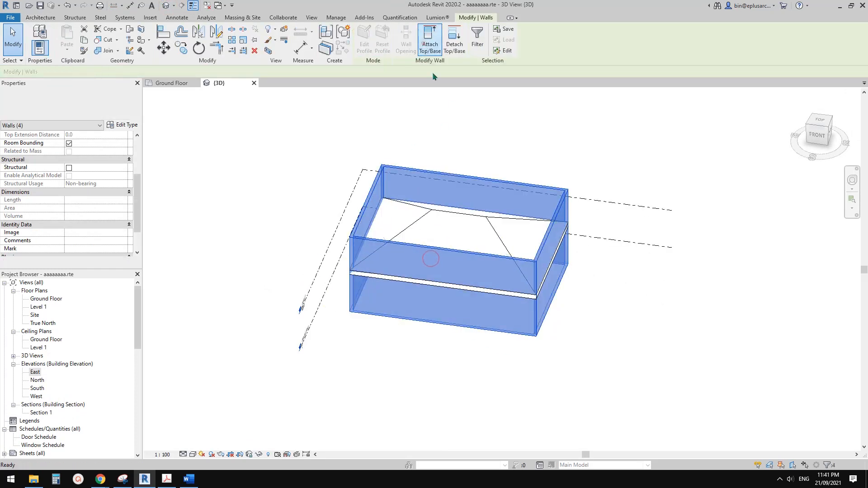
left_click(453, 218)
left_click(425, 360)
middle_click_drag(425, 361, 86, 339, "shift")
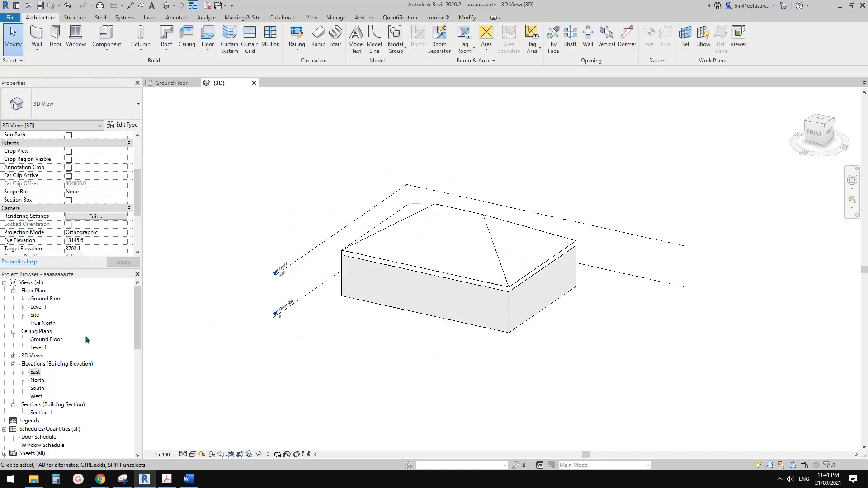
Examine the building in the Ground Floor plan and the East elevation.
double_click(46, 300)
scroll(409, 325, "up", 2)
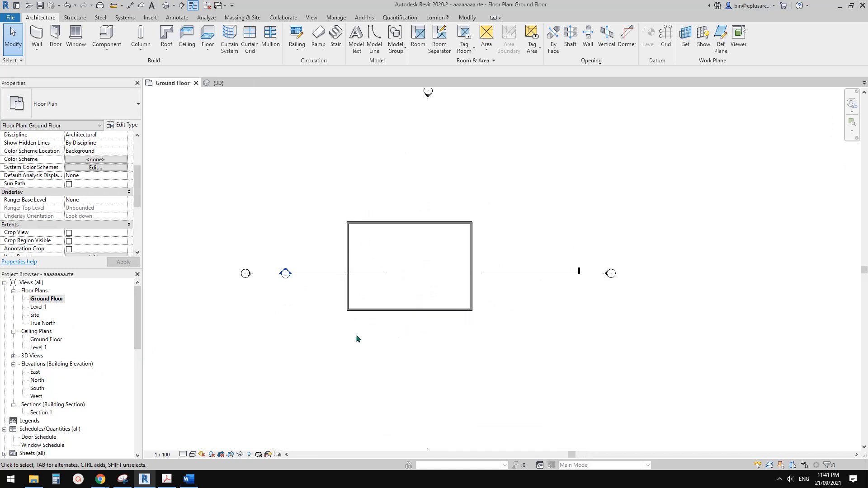
double_click(36, 374)
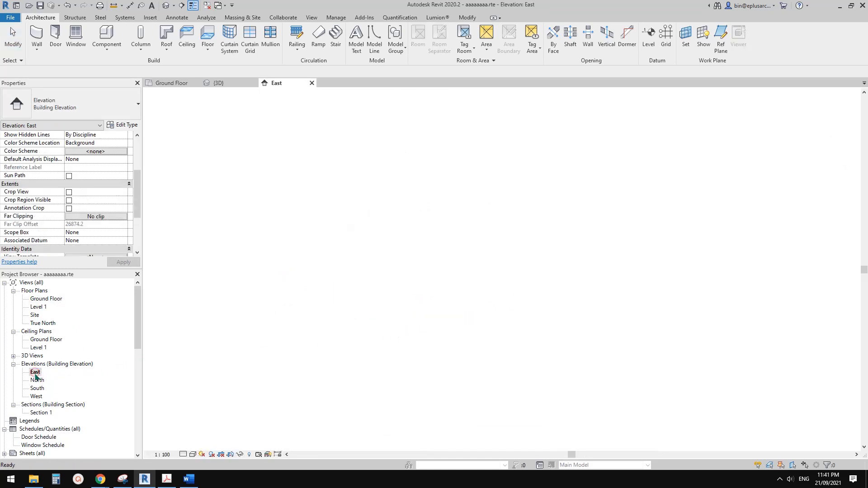
middle_click_drag(425, 296, 328, 321)
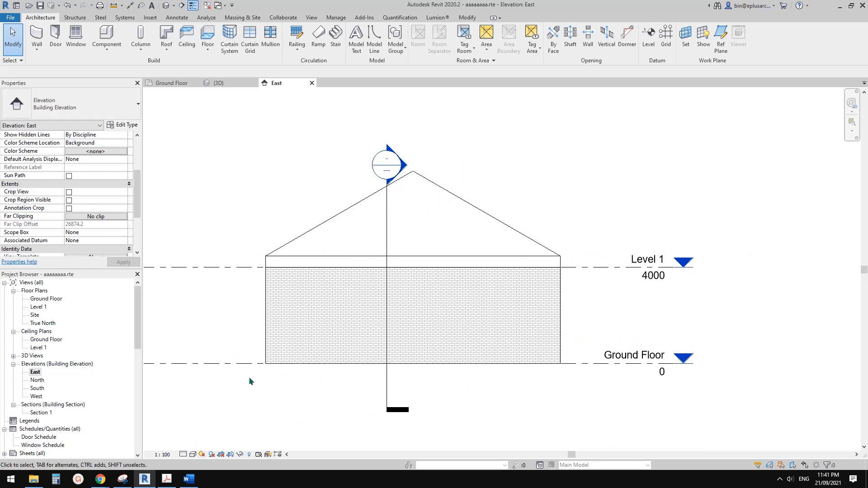
middle_click_drag(249, 377, 265, 373)
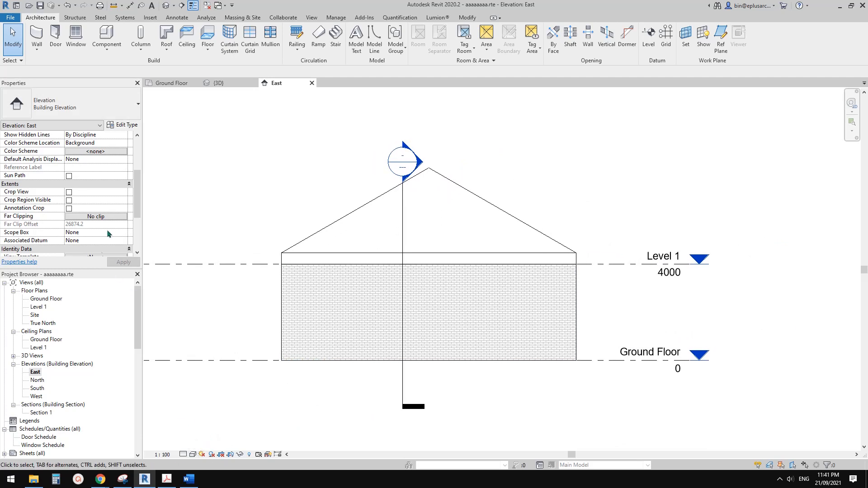
Examine the parameters of the Architectural Elevation view template, close it without changes and look over the East elevation.
left_click(312, 17)
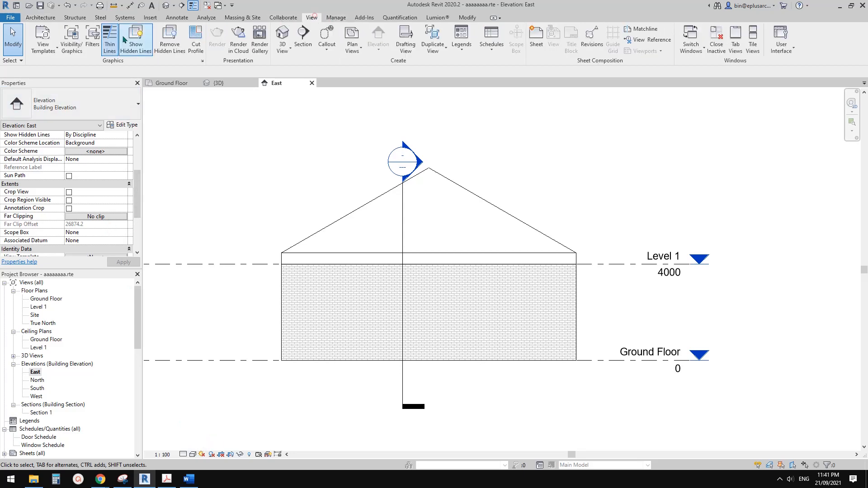
left_click(36, 37)
left_click(71, 101)
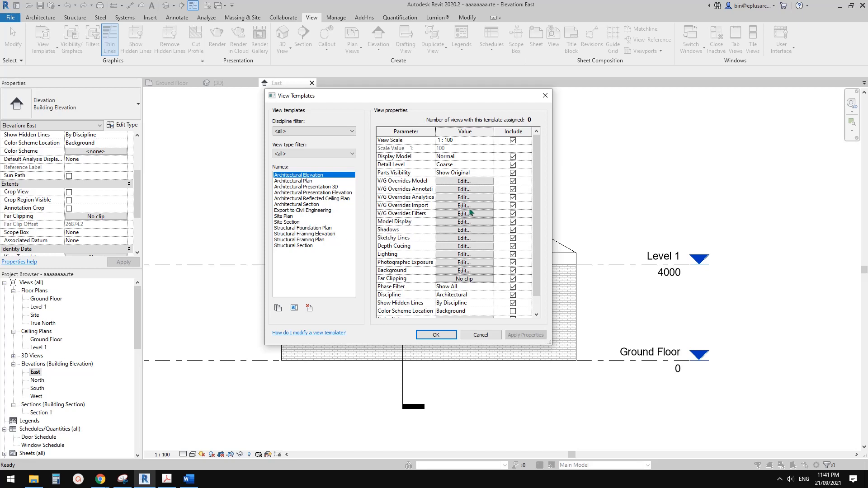
left_click(479, 335)
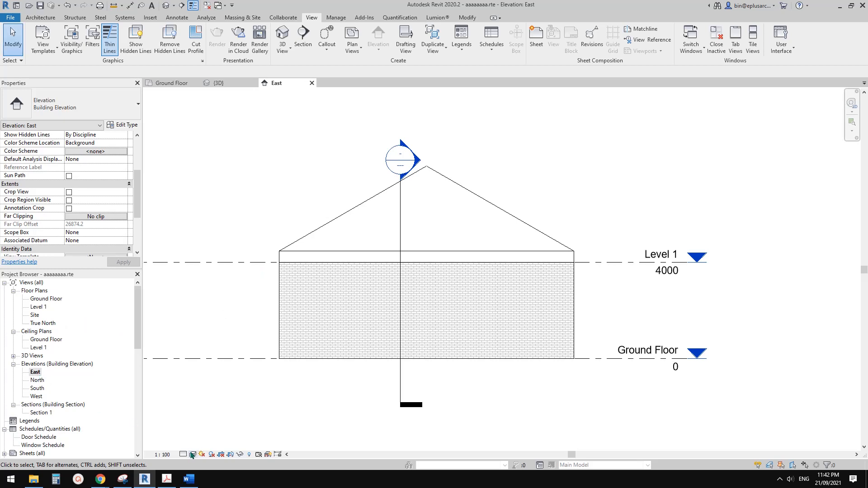
middle_click_drag(374, 289, 373, 289)
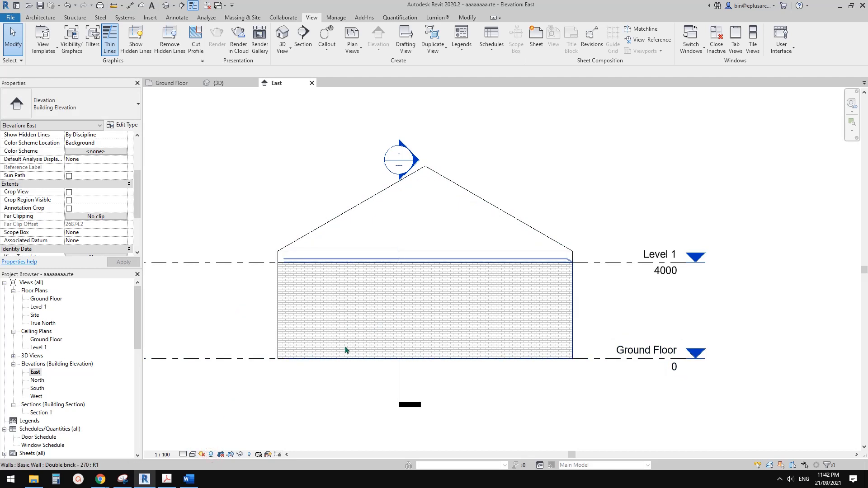
Set the East elevation's detail level to Medium.
left_click(446, 237)
left_click(354, 383)
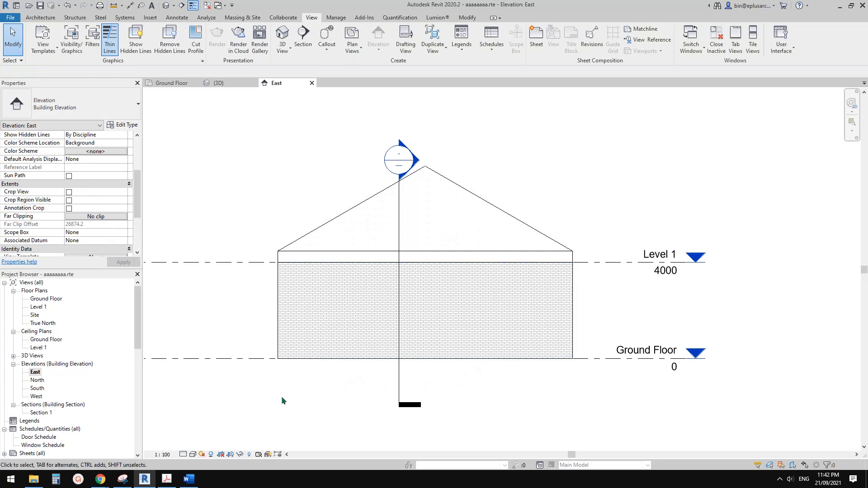
middle_click_drag(281, 396, 273, 397)
left_click(183, 455)
left_click(194, 436)
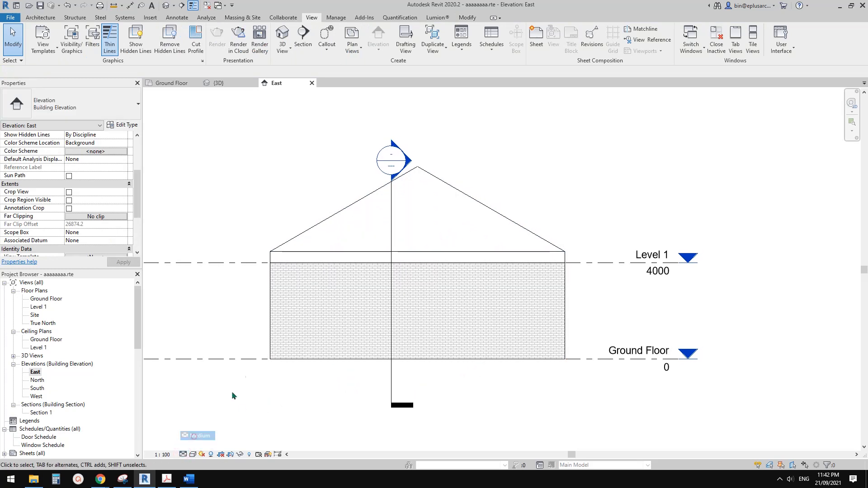
In the East elevation's graphic display options, set silhouettes to 0.35 pen and keep line smoothing off.
left_click(193, 455)
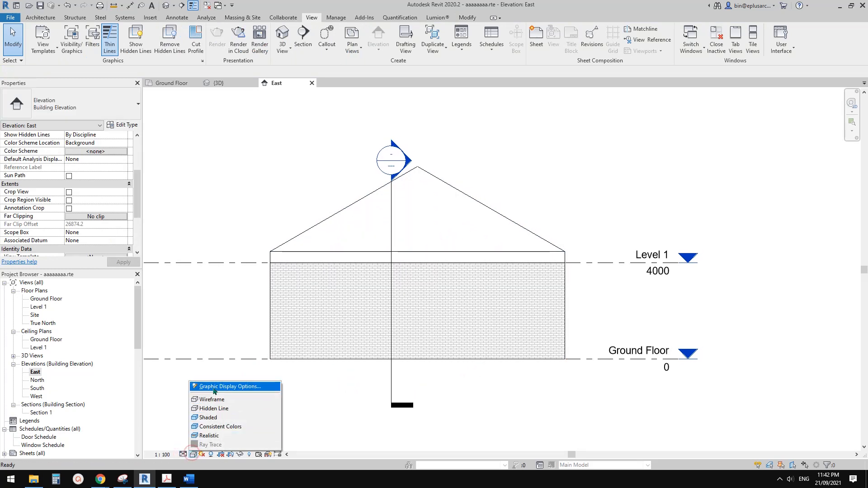
left_click(213, 387)
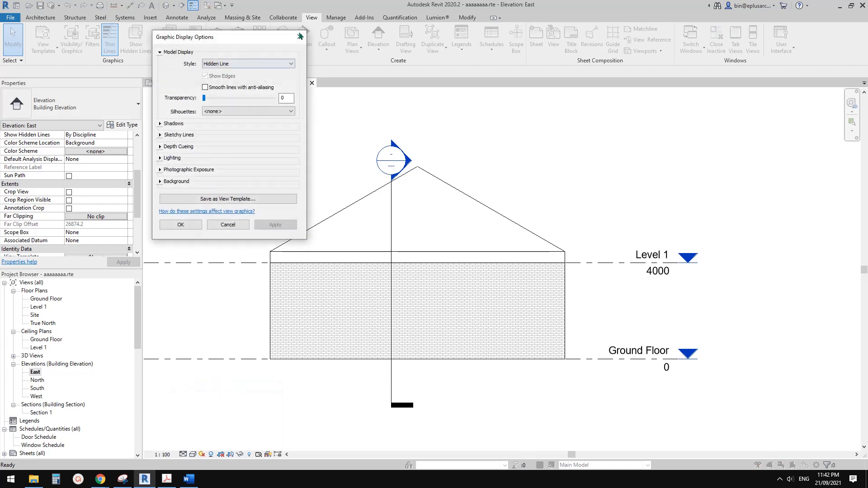
left_click_drag(199, 42, 220, 83)
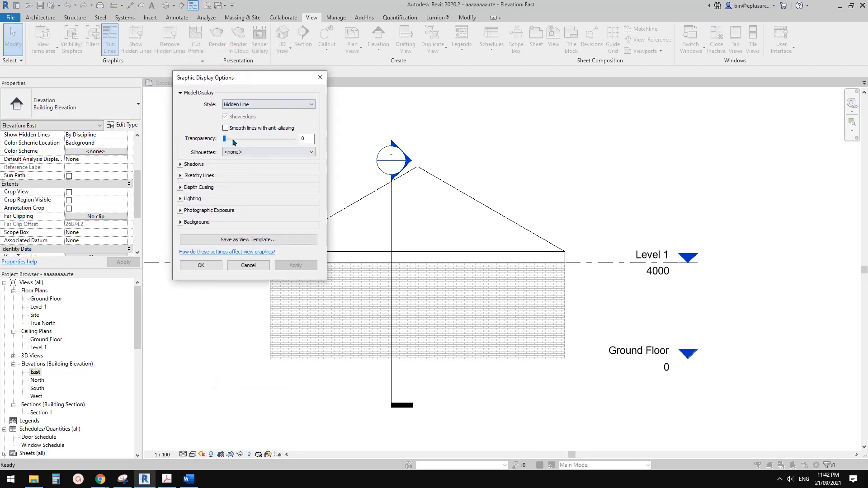
left_click(226, 128)
left_click(248, 149)
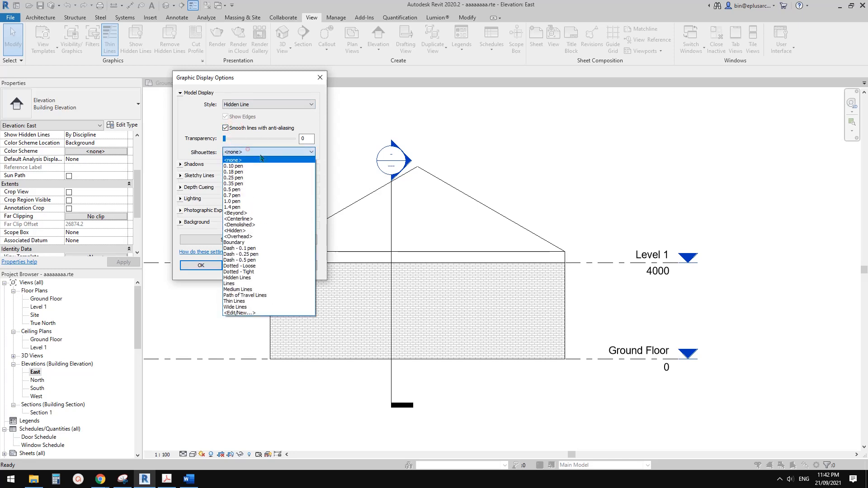
left_click(238, 184)
left_click(225, 128)
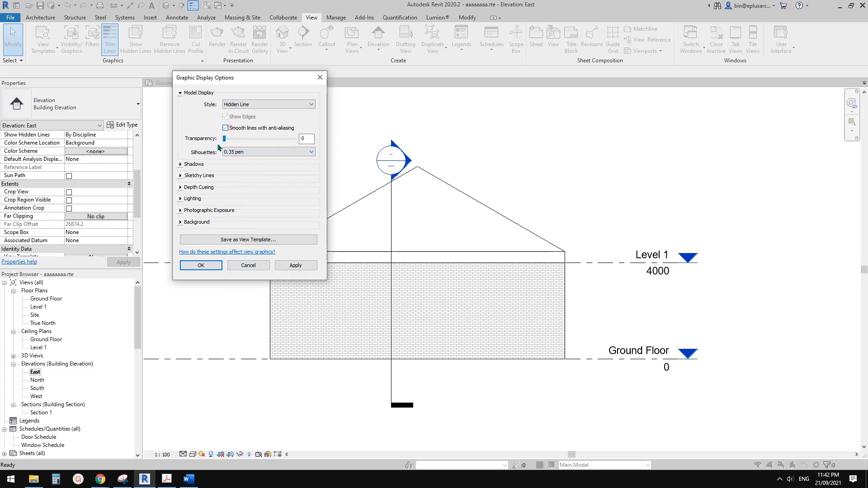
Turn on cast shadows for the East elevation, trying ambient shadows and switching them off again.
left_click(181, 165)
left_click(226, 171)
left_click(236, 181)
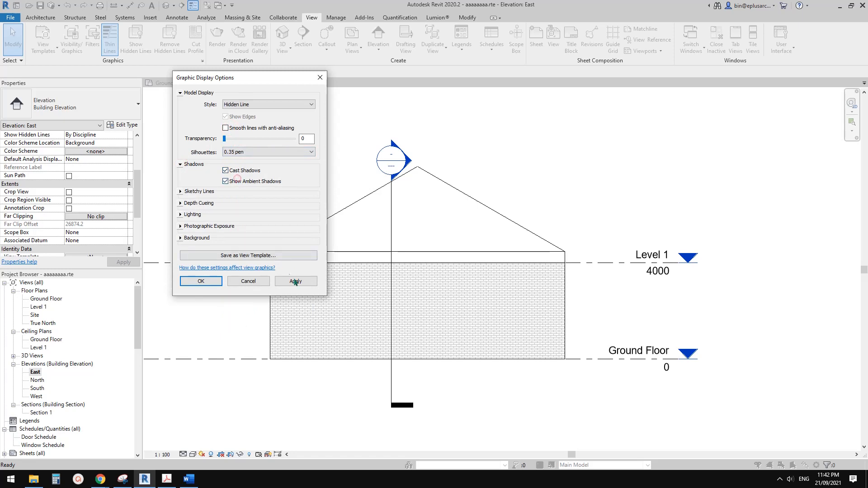
left_click(296, 281)
left_click(226, 181)
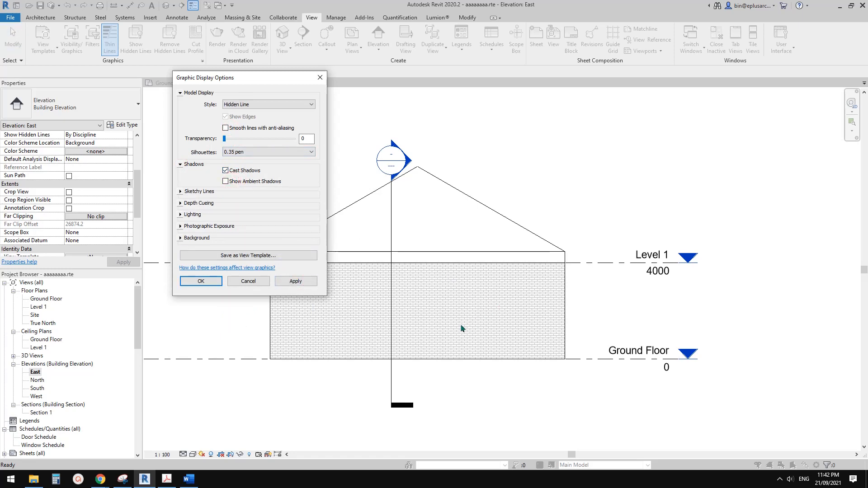
Enable sketchy lines with jitter 2 and extension 6.
left_click(180, 191)
left_click(226, 202)
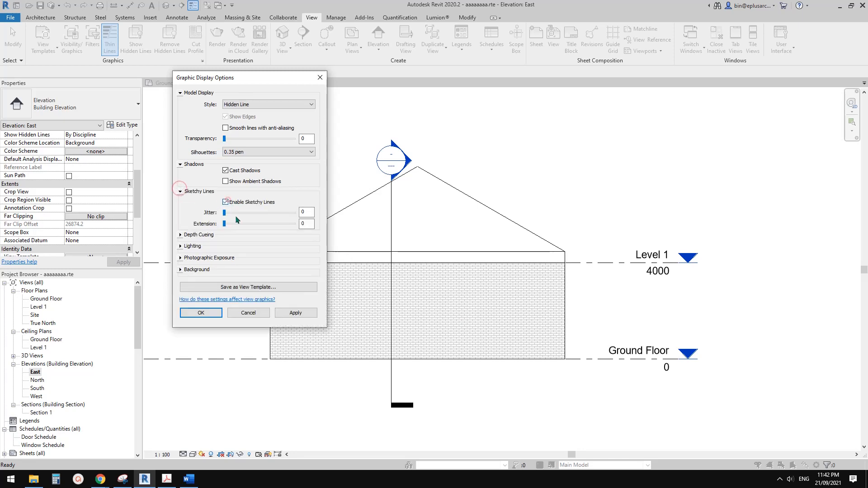
left_click(236, 215)
left_click(271, 224)
left_click(271, 224)
Set the view lighting to shadows 20, ambient light 40 and sun 100.
left_click(180, 246)
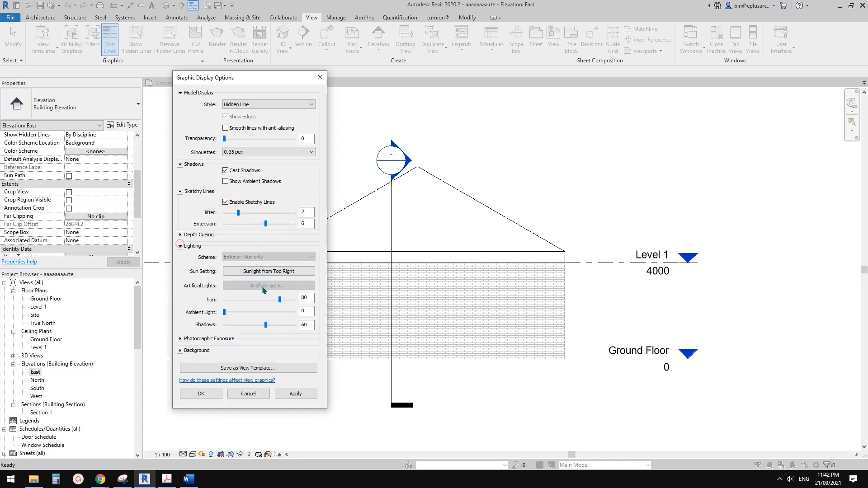
left_click(249, 326)
left_click(243, 310)
left_click(287, 299)
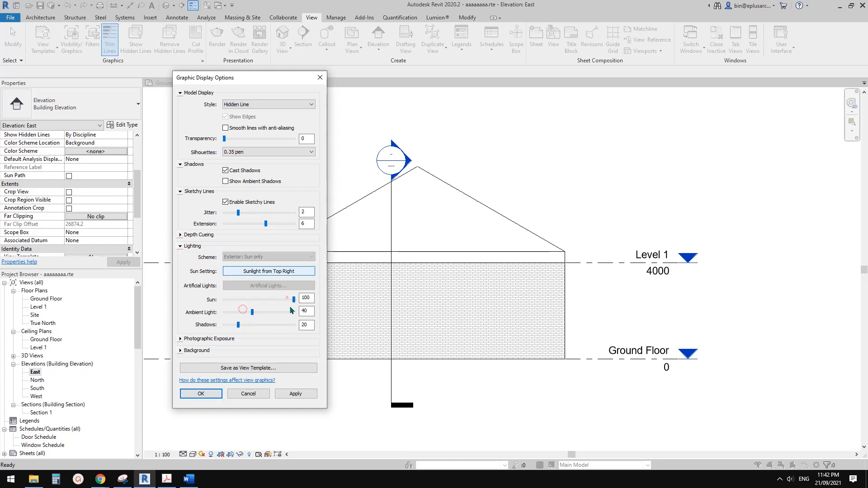
Give the view a Gradient background, keep its default ground colour, and apply the graphic display options.
left_click(199, 351)
left_click(244, 364)
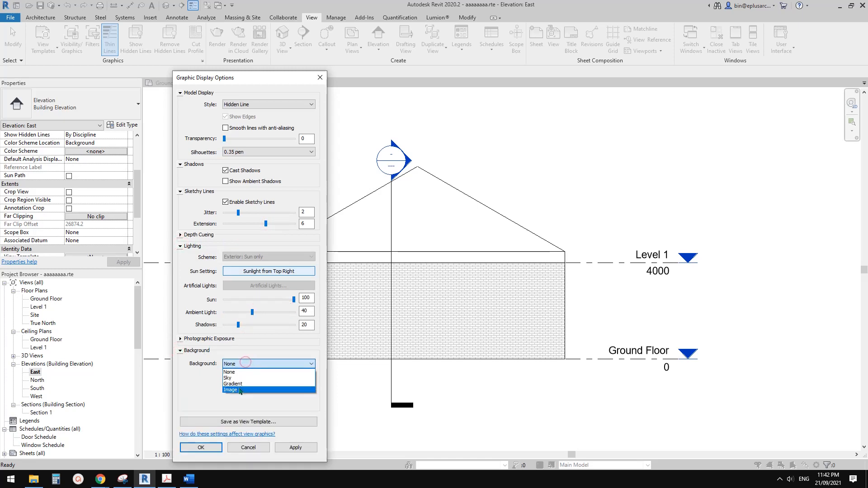
left_click(240, 384)
left_click(241, 404)
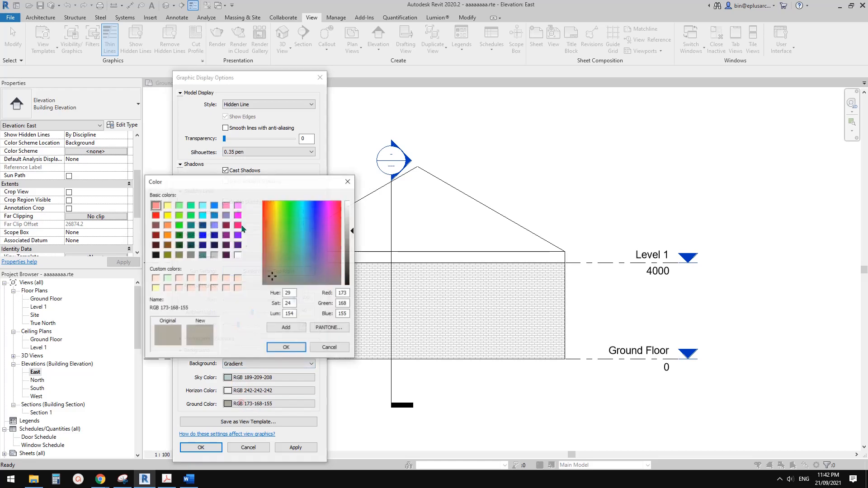
left_click(203, 256)
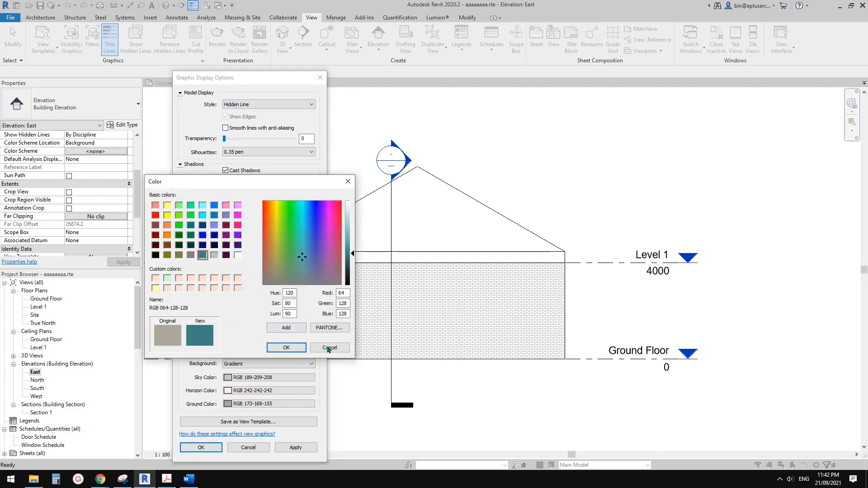
left_click(329, 348)
left_click(299, 445)
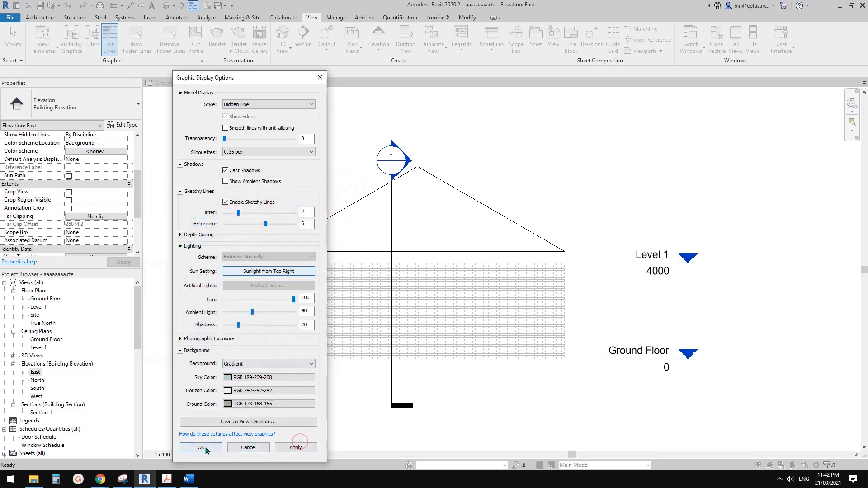
left_click(201, 447)
Turn off thin lines so the East elevation shows its real line weights.
scroll(305, 314, "down", 4)
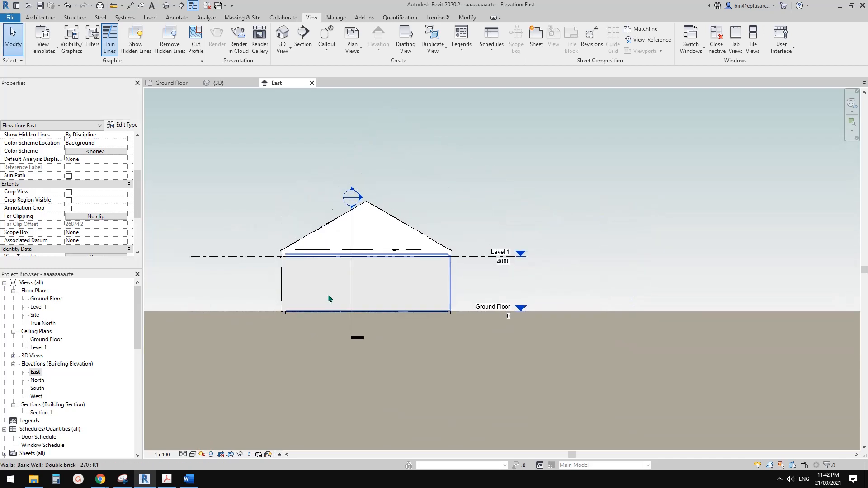
scroll(329, 299, "up", 5)
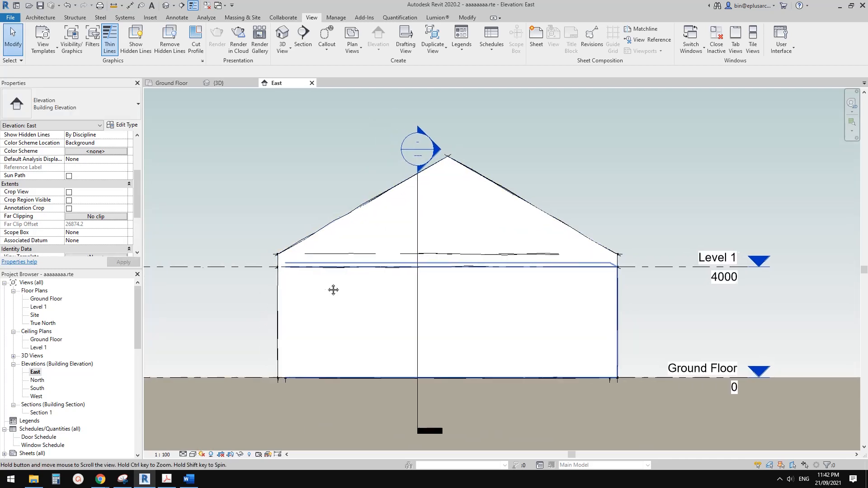
middle_click_drag(334, 290, 416, 264)
scroll(416, 264, "down", 1)
middle_click_drag(346, 316, 333, 316)
key("t")
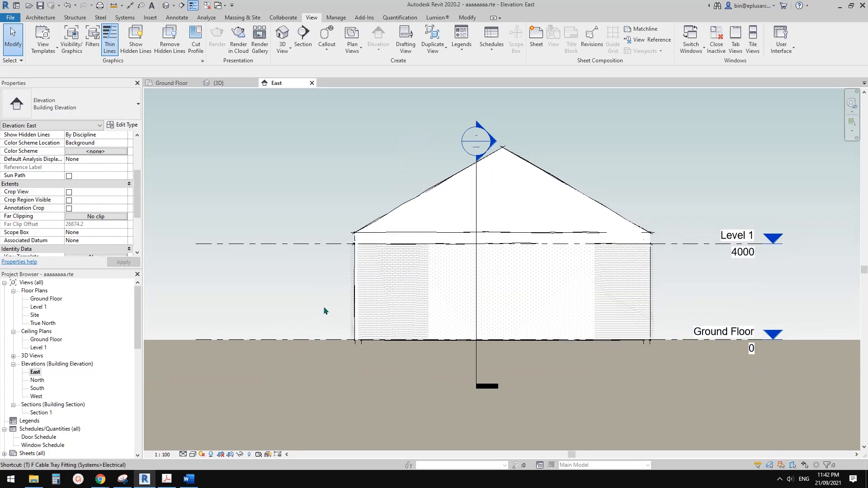
key("l")
middle_click_drag(406, 223, 351, 230)
scroll(444, 226, "up", 2)
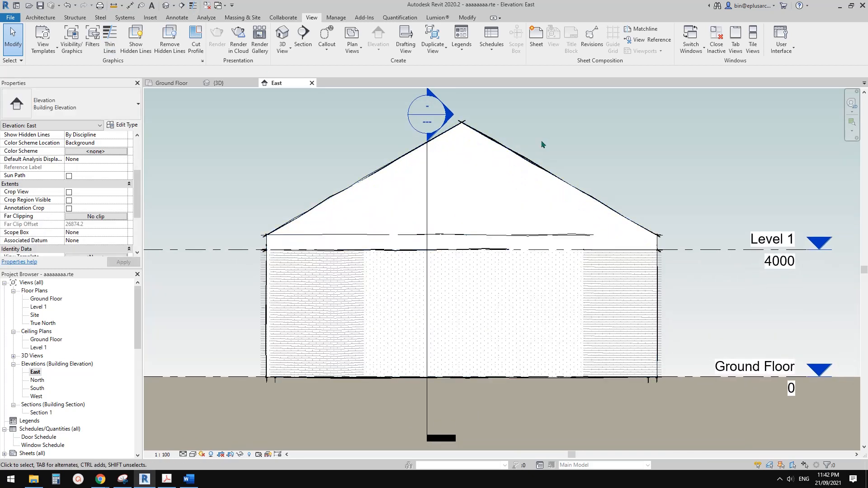
scroll(294, 305, "up", 1)
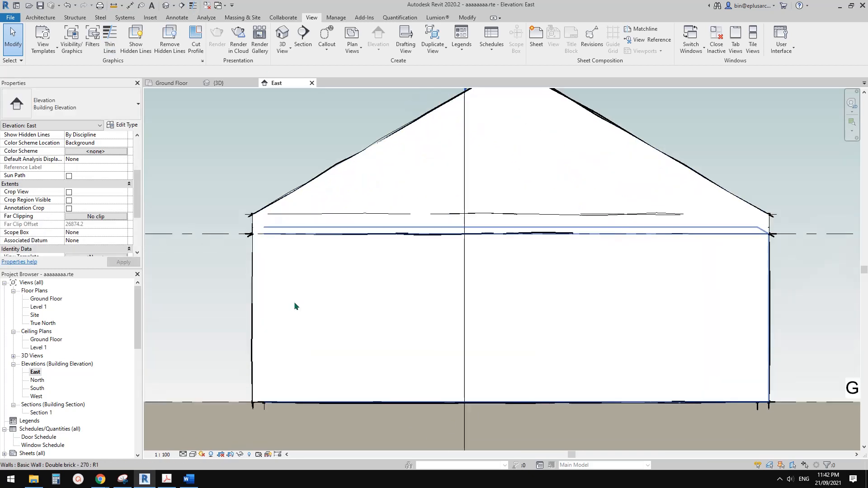
Set the East elevation's silhouettes to 0.7 pen and apply the display options.
left_click(192, 455)
left_click(222, 386)
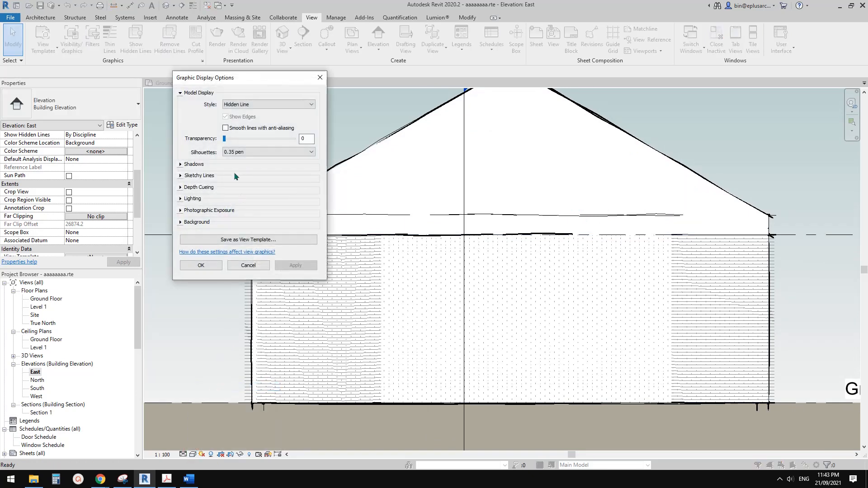
left_click(266, 152)
left_click(236, 195)
left_click(296, 264)
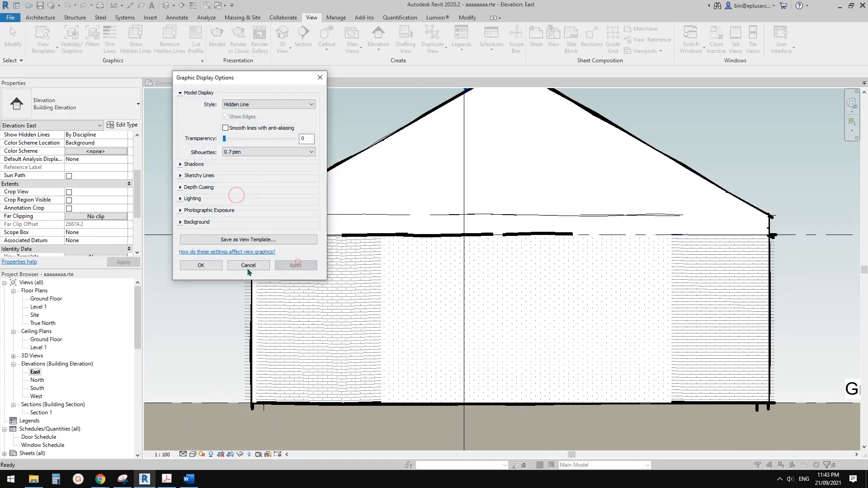
left_click(201, 266)
scroll(306, 266, "down", 5)
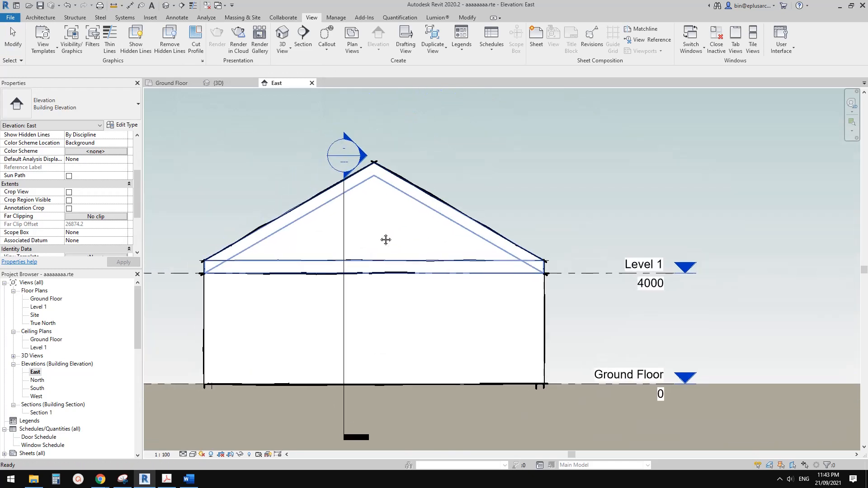
scroll(386, 239, "down", 1)
mouse_move(365, 255)
middle_mouse_down()
mouse_move(399, 245)
mouse_move(371, 249)
middle_mouse_up()
scroll(353, 222, "up", 1)
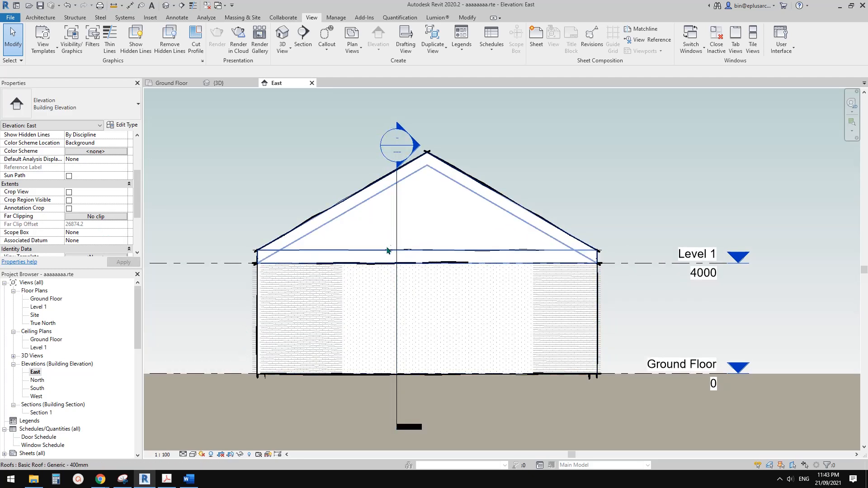
Hide the category of the vertical section line in the East elevation.
scroll(387, 251, "down", 1)
scroll(390, 244, "up", 1)
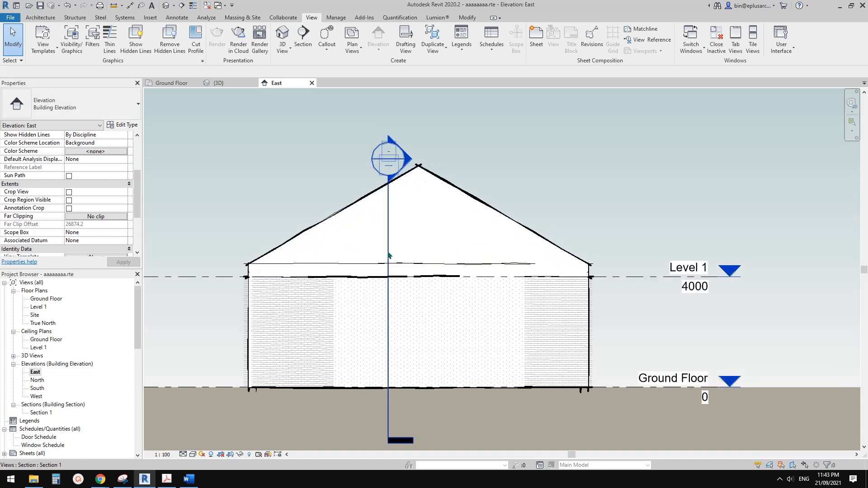
left_click(389, 254)
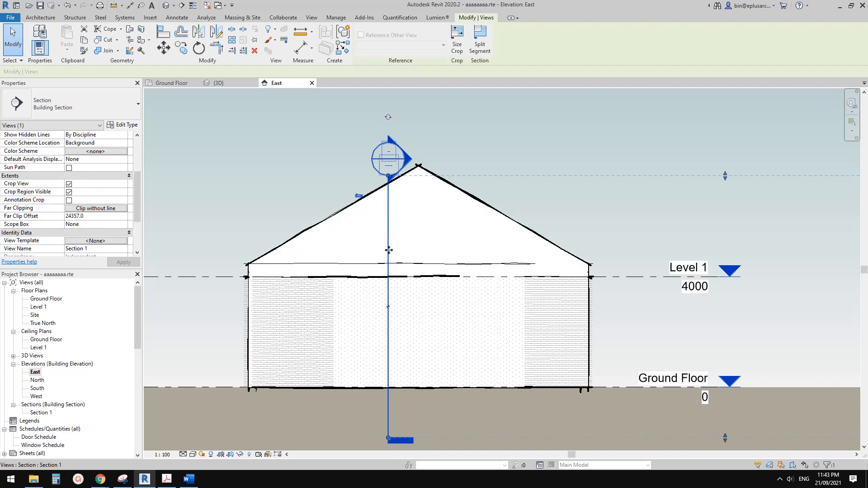
key("Escape")
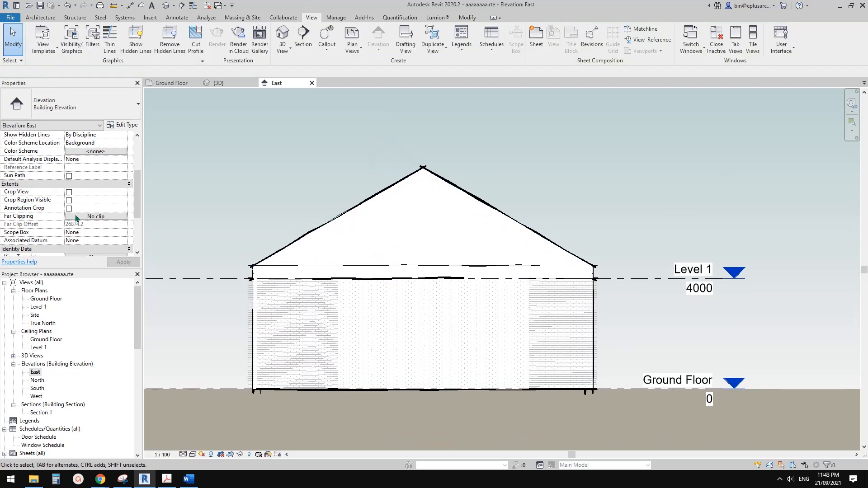
Check the Sections entry among the annotation categories in the East elevation's visibility/graphic overrides, and close them without changes.
scroll(78, 221, "down", 2)
key("v")
key("g")
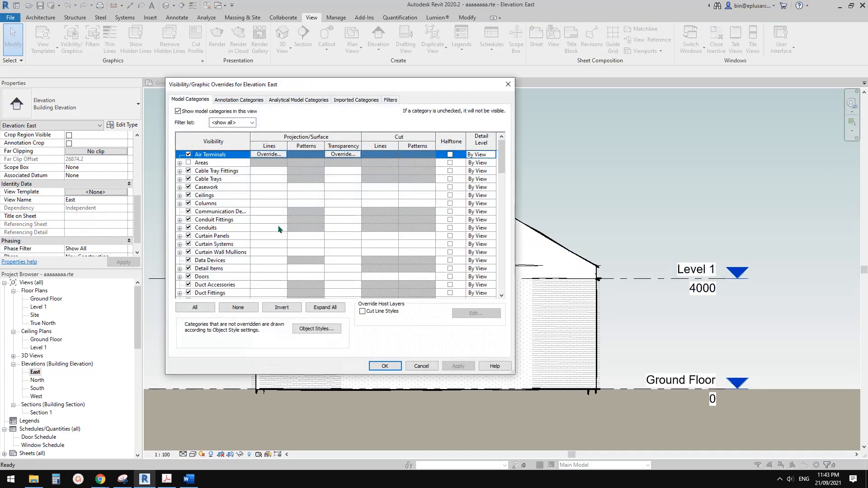
left_click(217, 221)
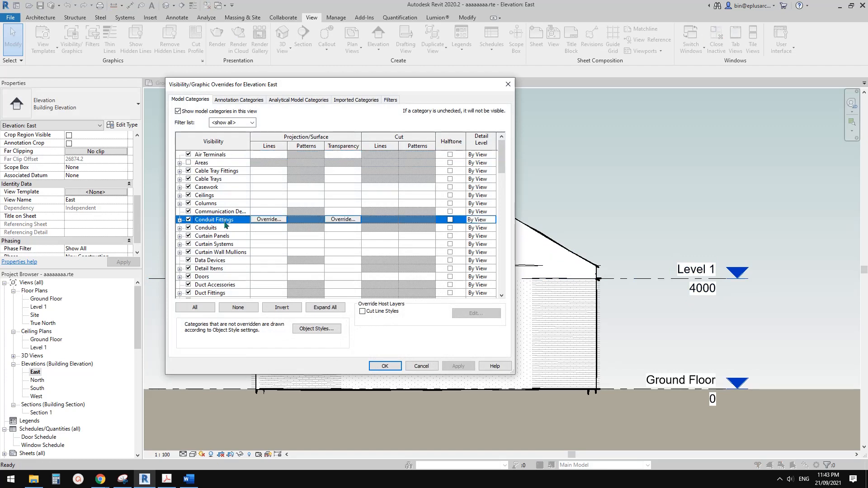
left_click(232, 100)
left_click(222, 221)
key("s")
scroll(206, 278, "down", 1)
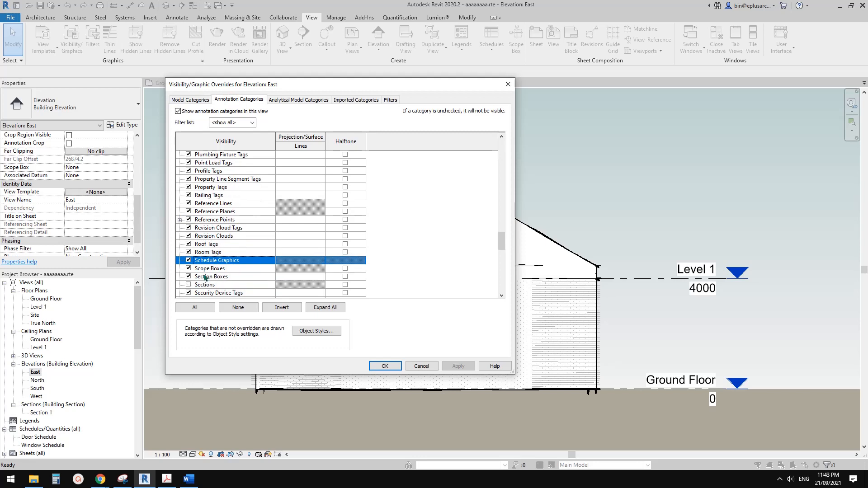
scroll(205, 278, "down", 1)
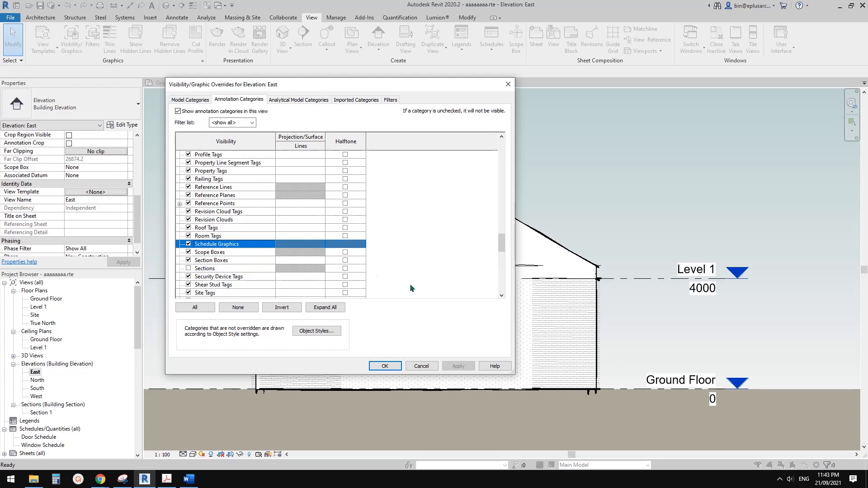
left_click(385, 366)
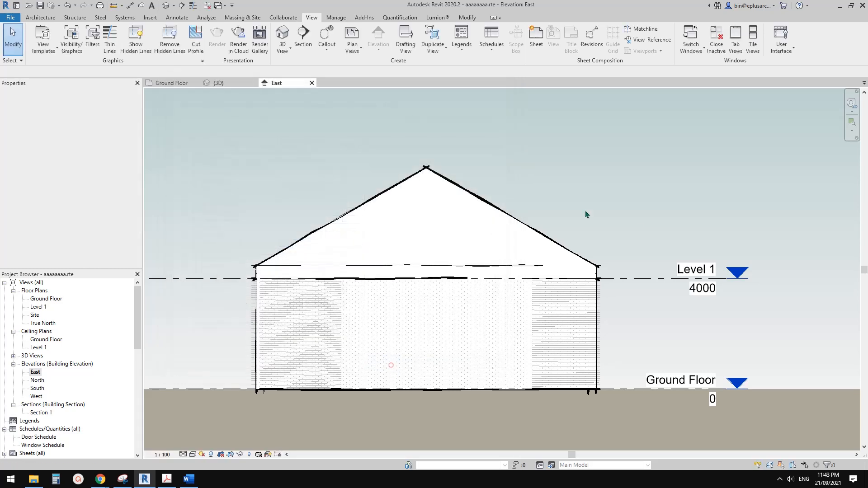
scroll(402, 277, "up", 1)
scroll(85, 226, "down", 1)
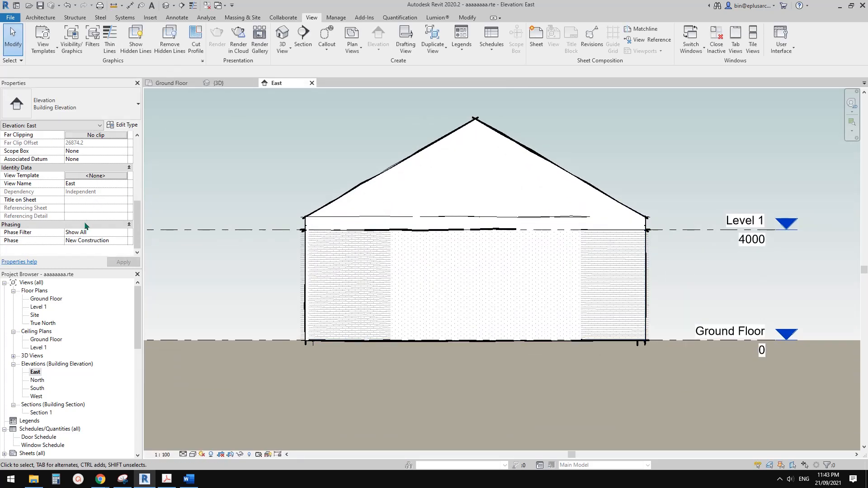
middle_click_drag(537, 169, 527, 171)
middle_click_drag(470, 254, 431, 258)
middle_click_drag(530, 271, 488, 283)
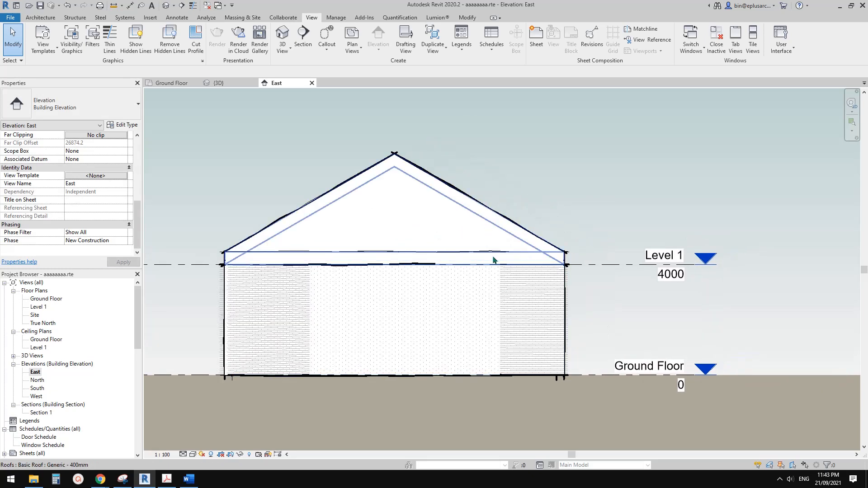
Show the crop region of the East elevation.
middle_click_drag(402, 259, 424, 273)
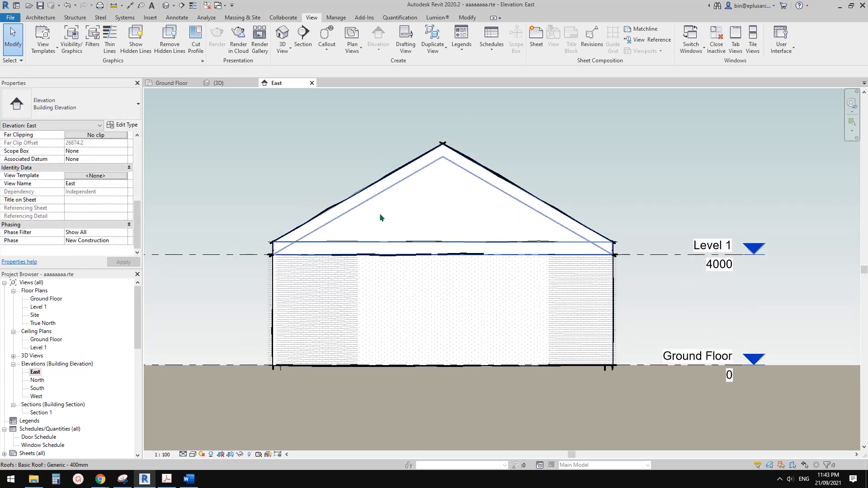
left_click(231, 456)
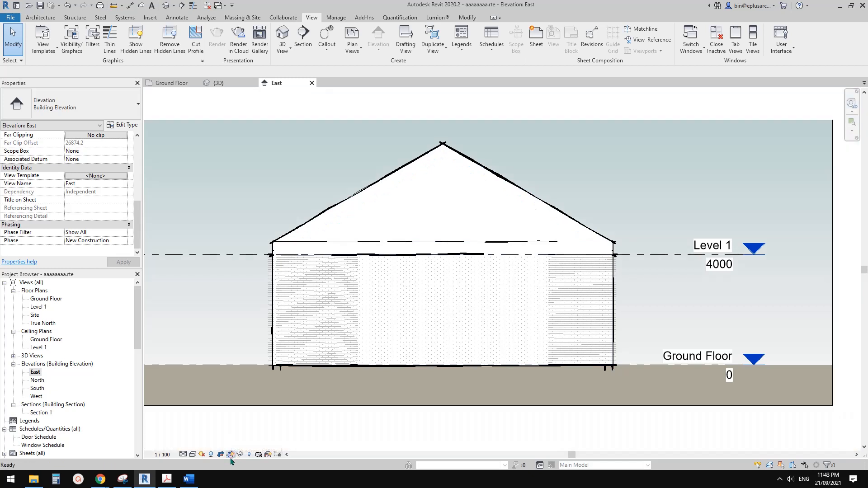
scroll(271, 407, "down", 3)
middle_click_drag(294, 378, 374, 348)
scroll(312, 339, "down", 1)
scroll(309, 359, "up", 1)
middle_click_drag(309, 359, 286, 374)
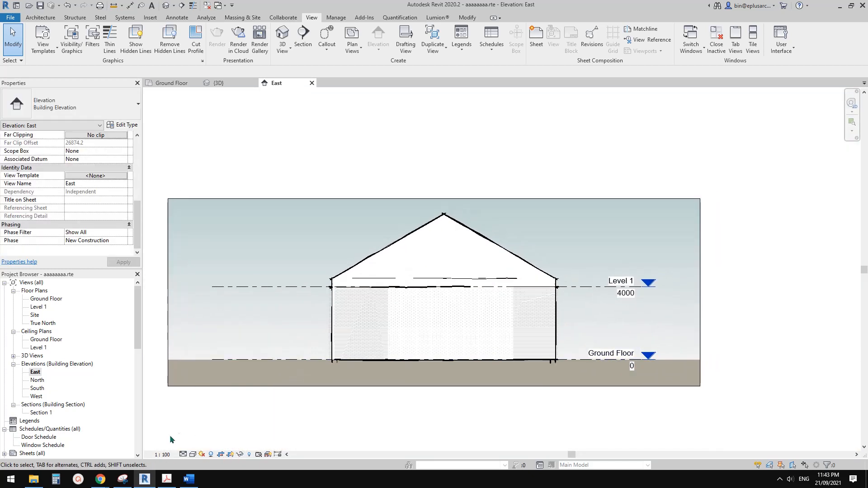
Save the East elevation's graphic display options as a view template named SD Elevation.
left_click(192, 455)
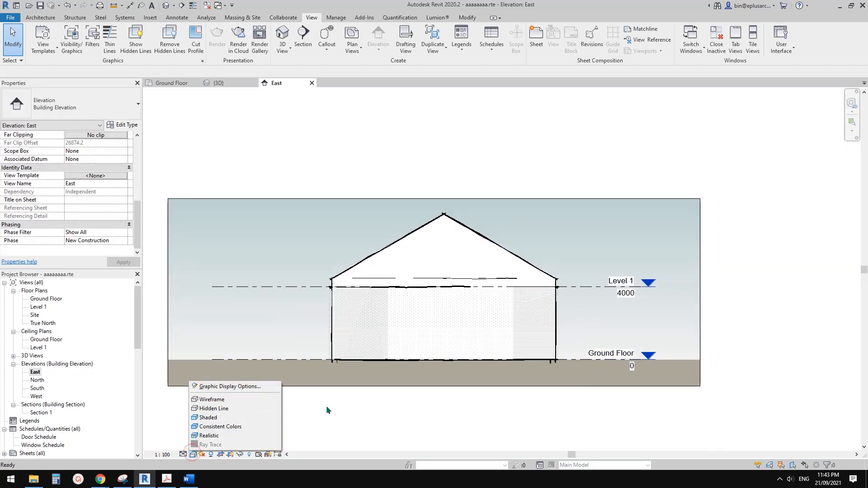
left_click(223, 388)
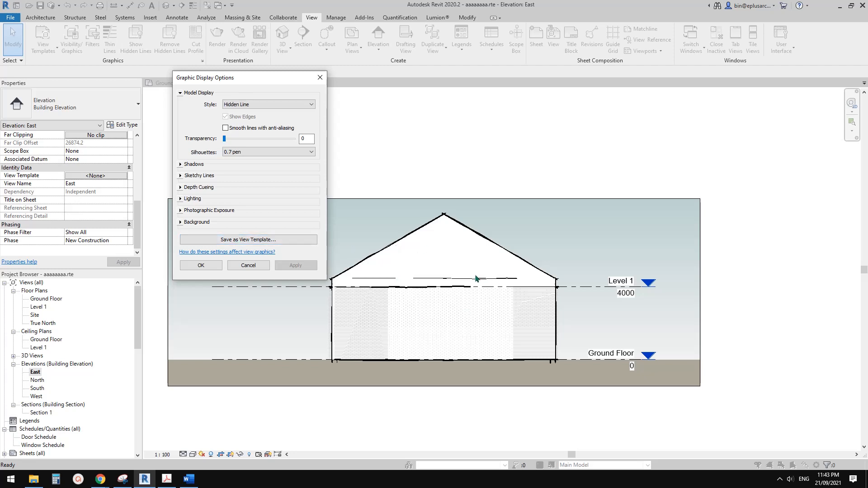
left_click(271, 241)
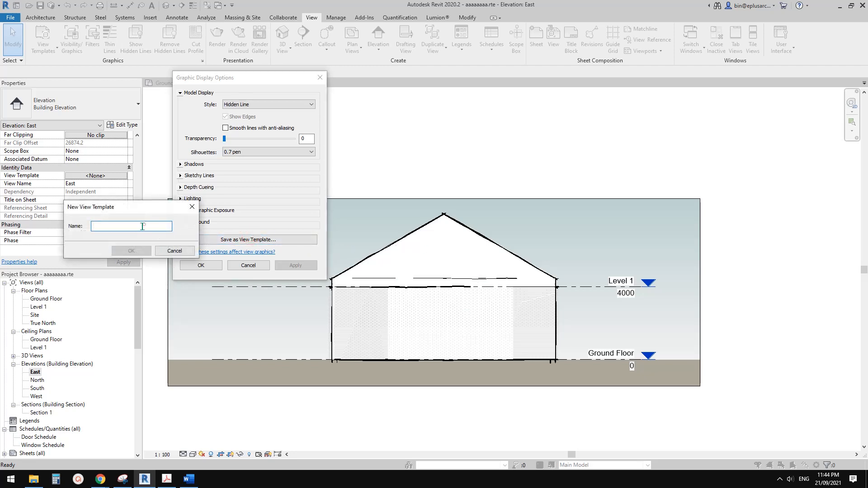
type("SD Elevation")
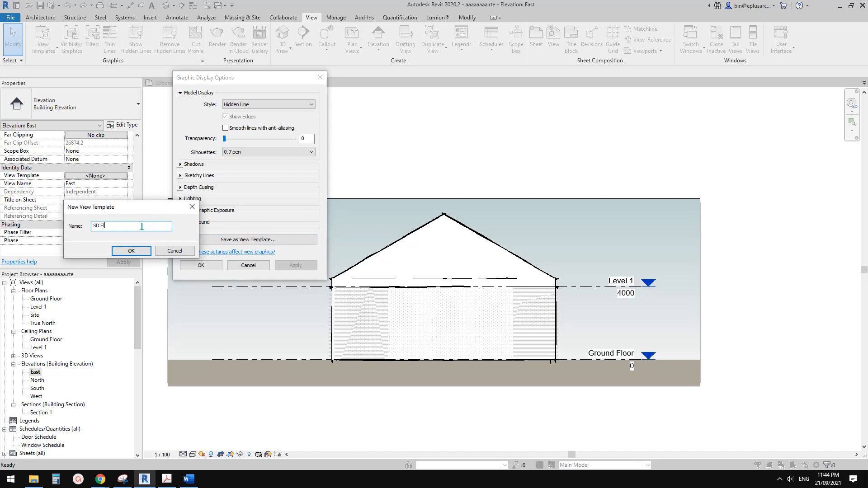
left_click(130, 251)
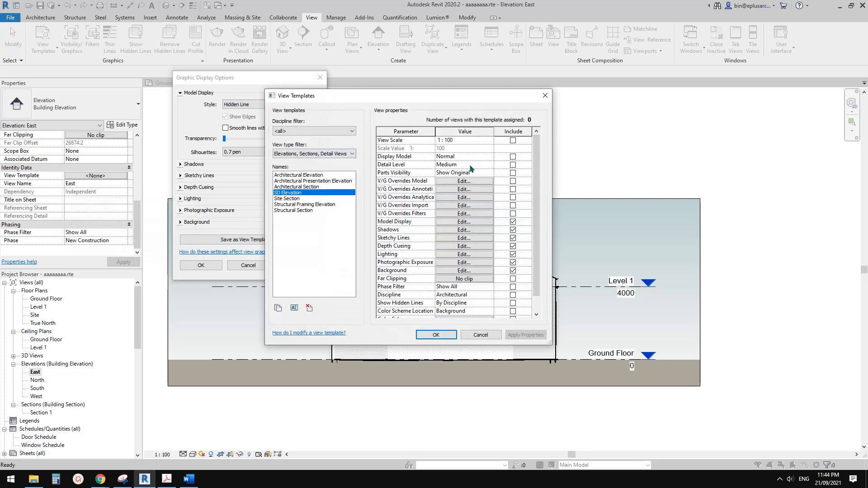
Include view scale, display model, detail level, parts visibility and all five V/G overrides in the SD Elevation template.
left_click_drag(454, 96, 417, 81)
mouse_move(500, 156)
left_mouse_down()
mouse_move(500, 182)
mouse_move(506, 144)
left_mouse_up()
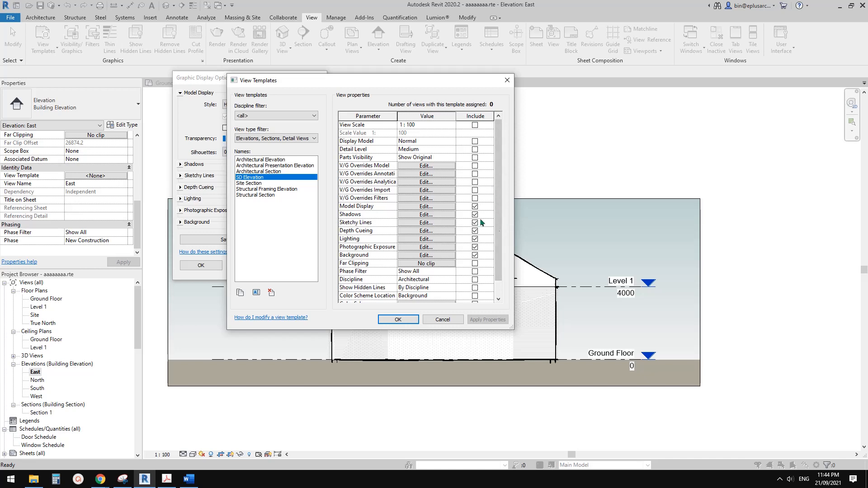
left_click(474, 125)
left_click(475, 141)
left_click(475, 149)
left_click(475, 157)
left_click(475, 166)
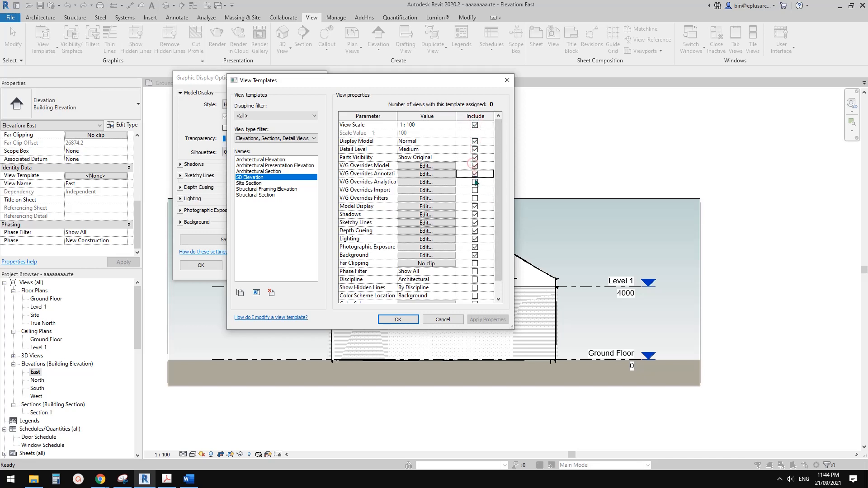
left_click(475, 173)
left_click(475, 181)
left_click(475, 190)
left_click(475, 198)
Include the phase filter in the SD Elevation template, then confirm the template and the graphic display options.
scroll(500, 222, "down", 1)
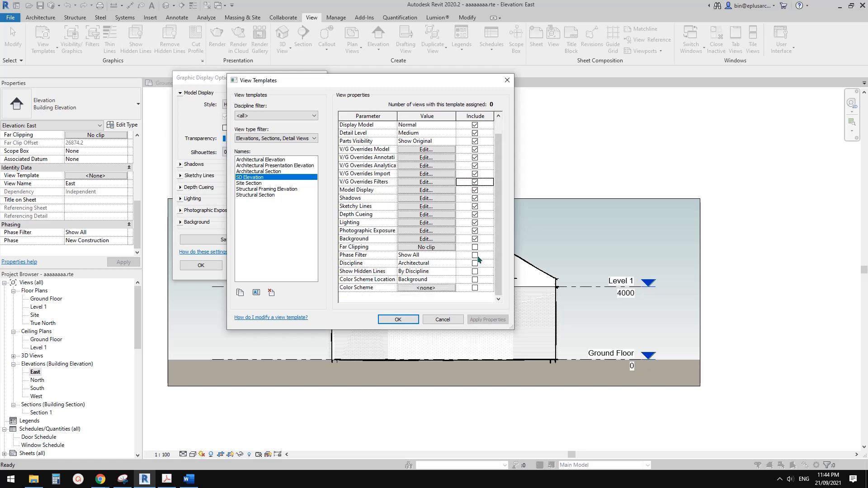
left_click(473, 257)
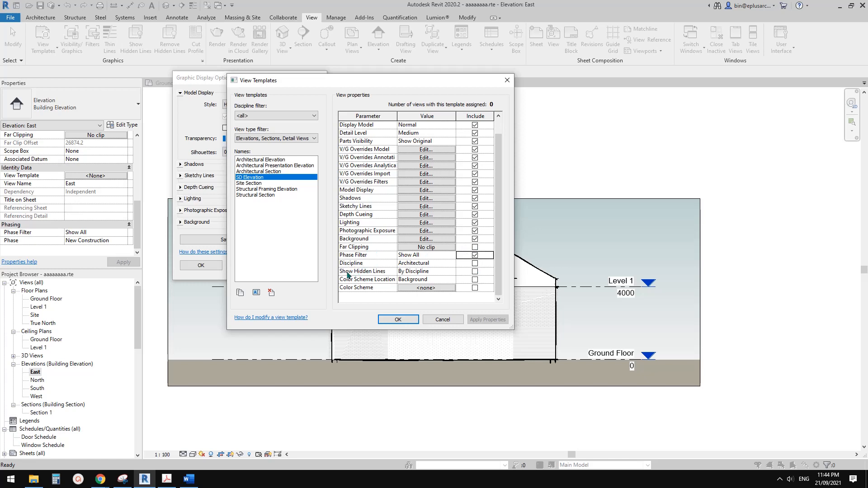
left_click(476, 280)
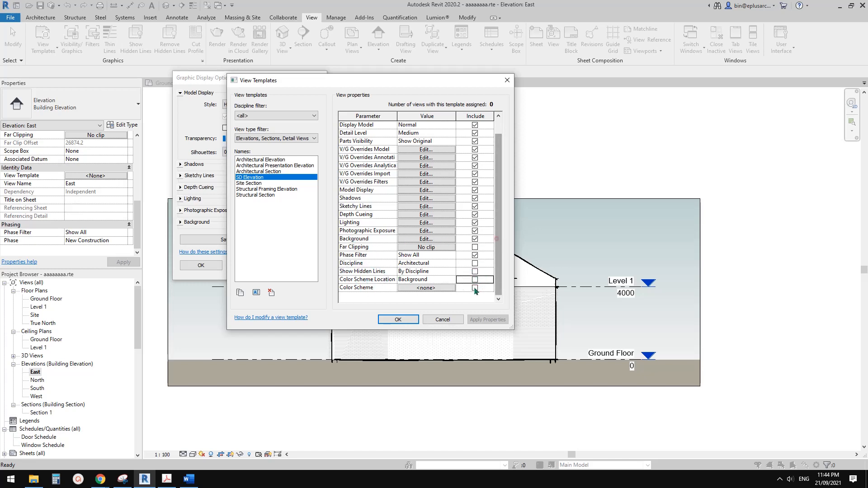
left_click(398, 320)
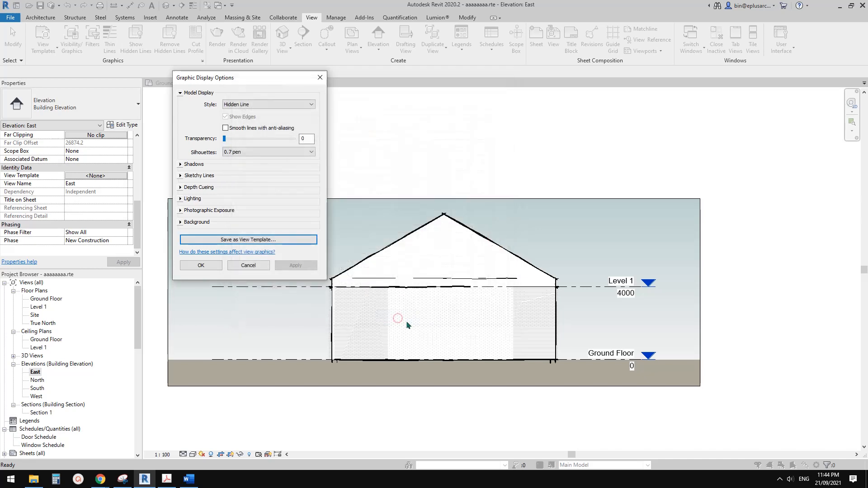
left_click(201, 265)
Assign the SD Elevation view template to the East elevation.
scroll(303, 282, "down", 2)
middle_click_drag(302, 282, 333, 274)
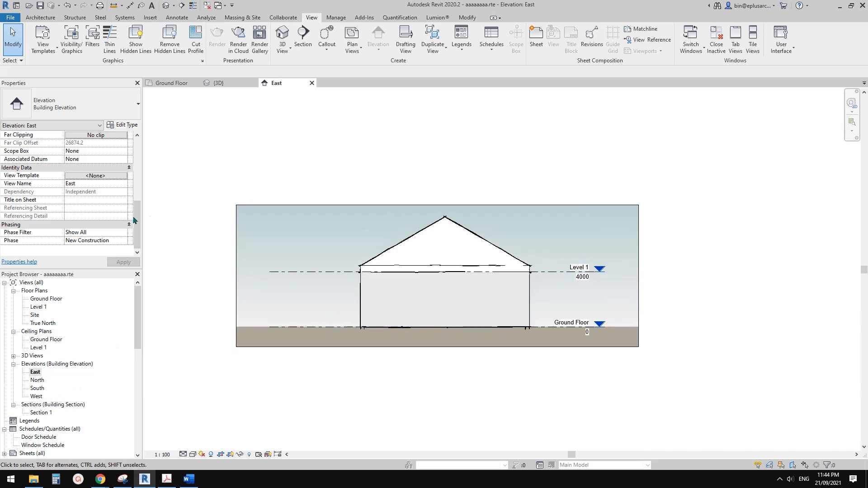
scroll(134, 220, "up", 1)
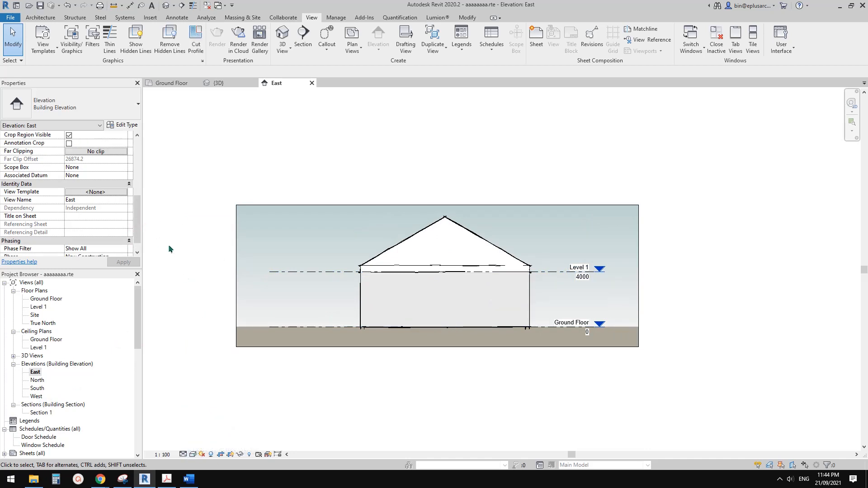
scroll(352, 256, "down", 1)
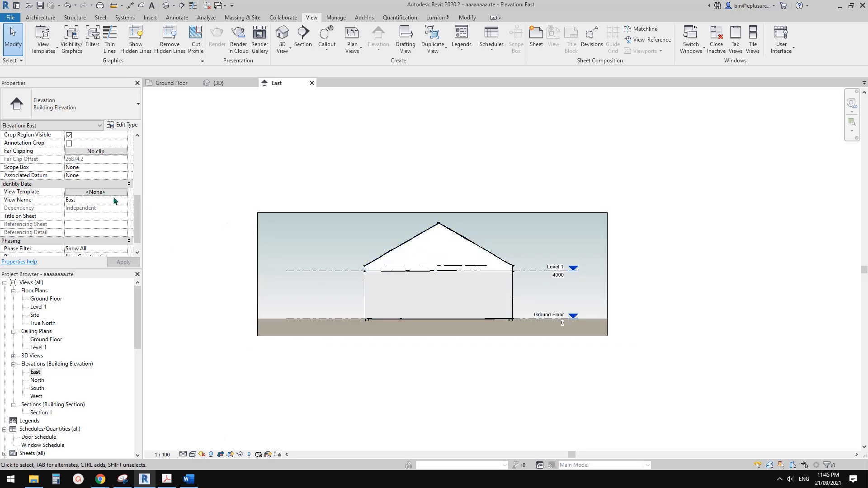
left_click(96, 192)
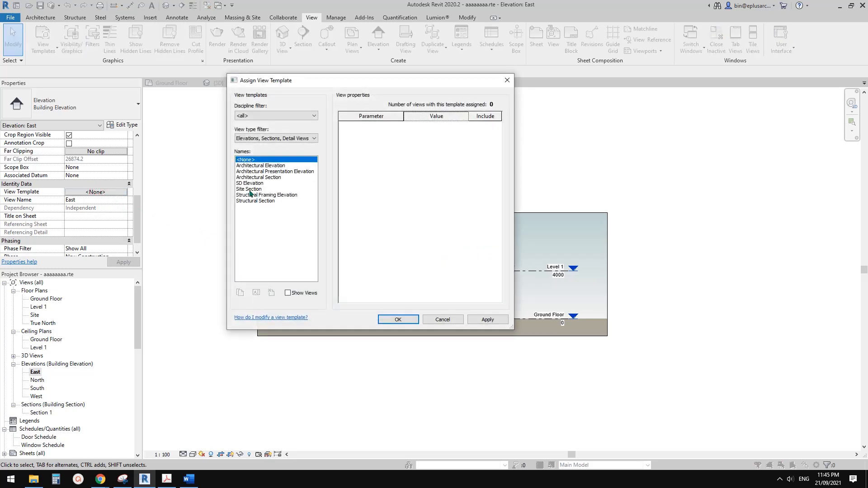
left_click(250, 183)
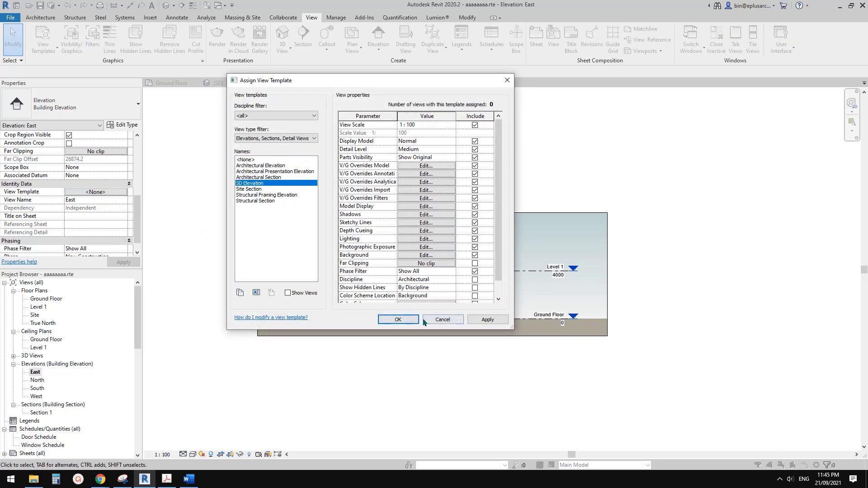
left_click(408, 320)
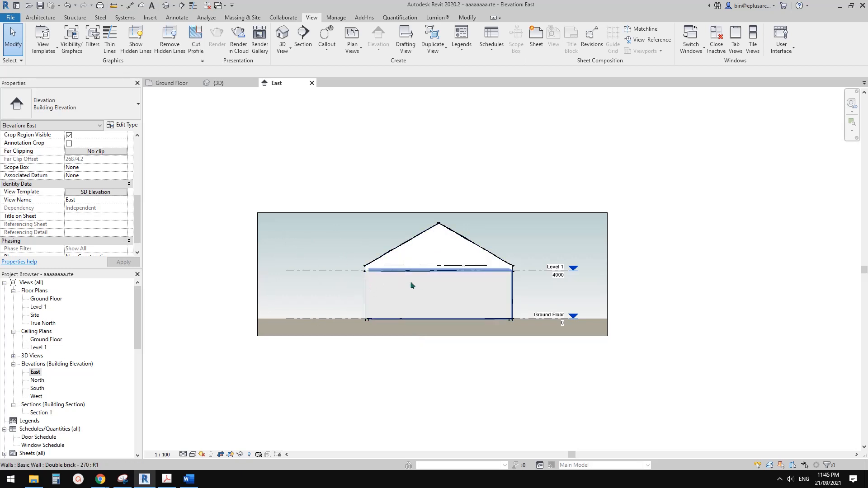
Open the North, South and West elevations to see how they display without a view template.
double_click(38, 381)
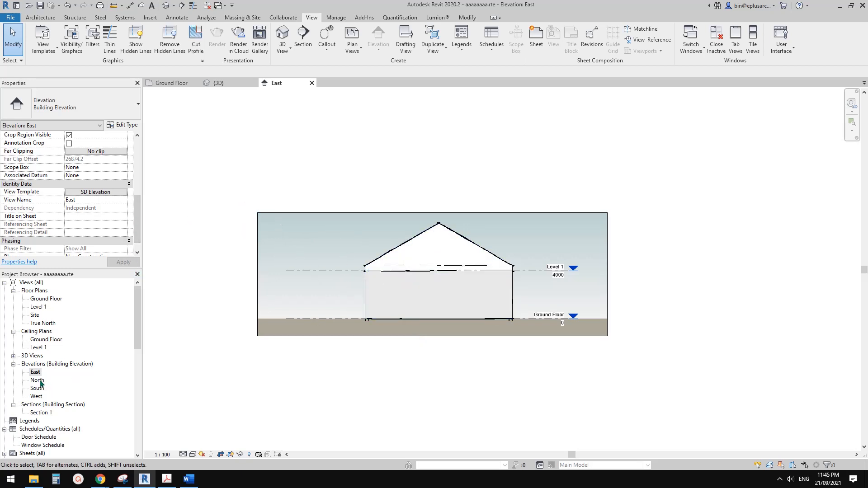
double_click(37, 389)
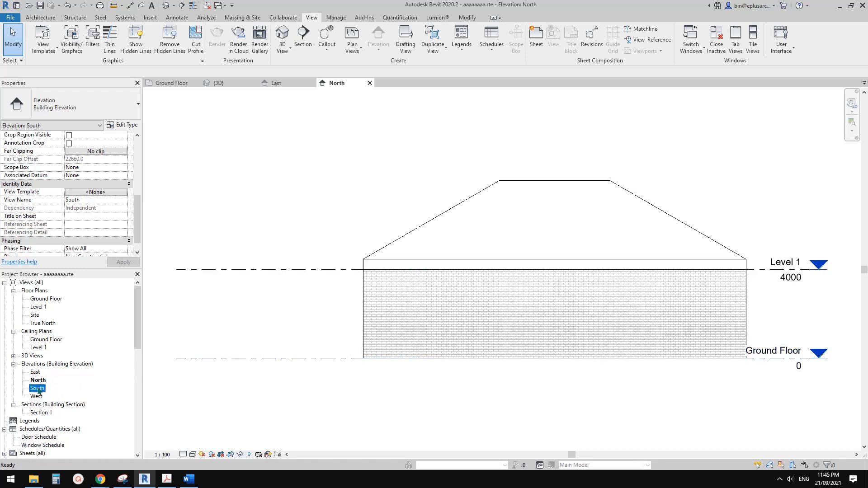
left_click(36, 396)
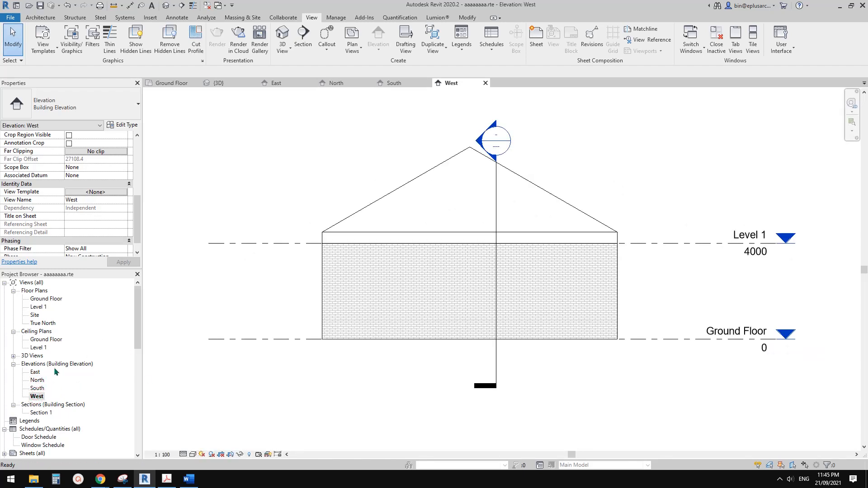
Assign the SD Elevation view template to the North, South and West elevations together.
left_click(38, 380)
left_click(40, 398, "shift")
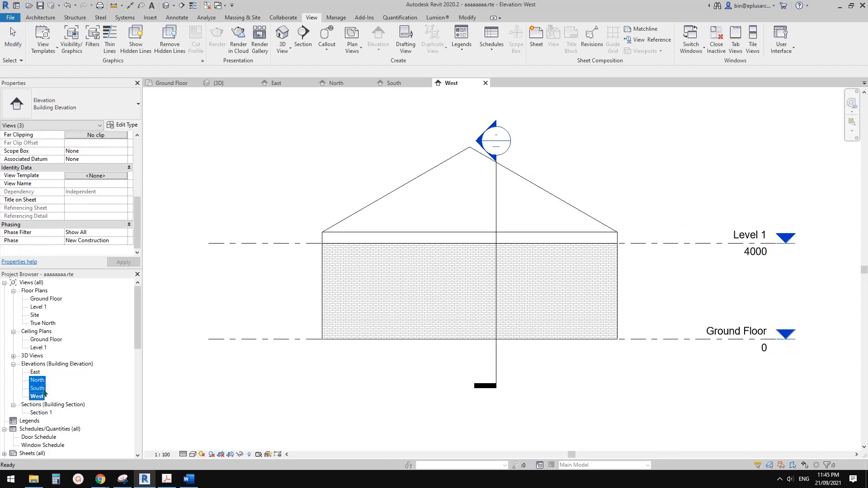
left_click(96, 176)
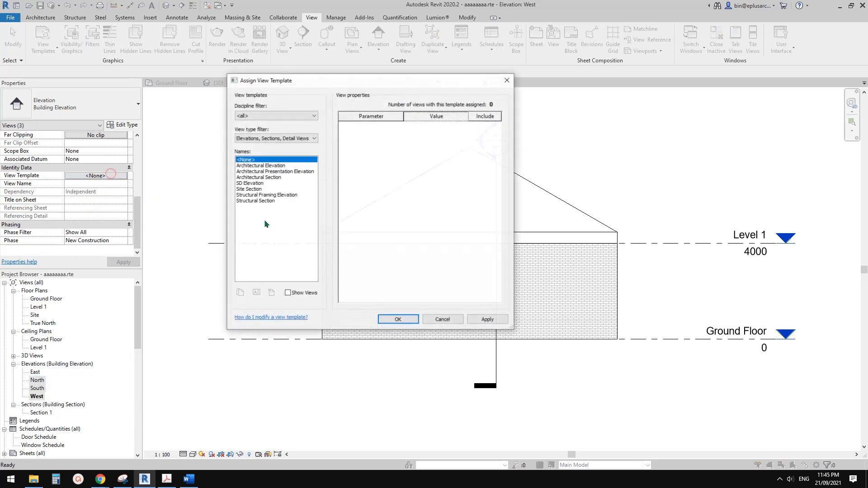
left_click(250, 184)
left_click(398, 319)
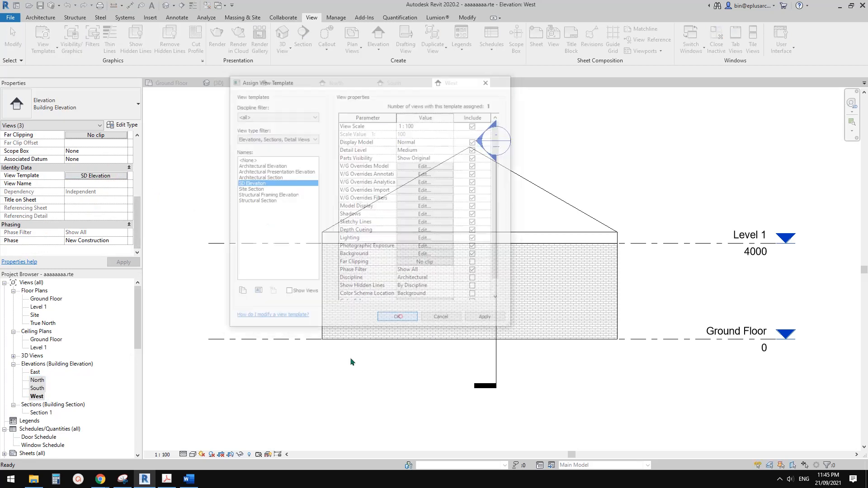
Open the North, South, West and East elevations in turn to check how the view template displays them.
double_click(38, 380)
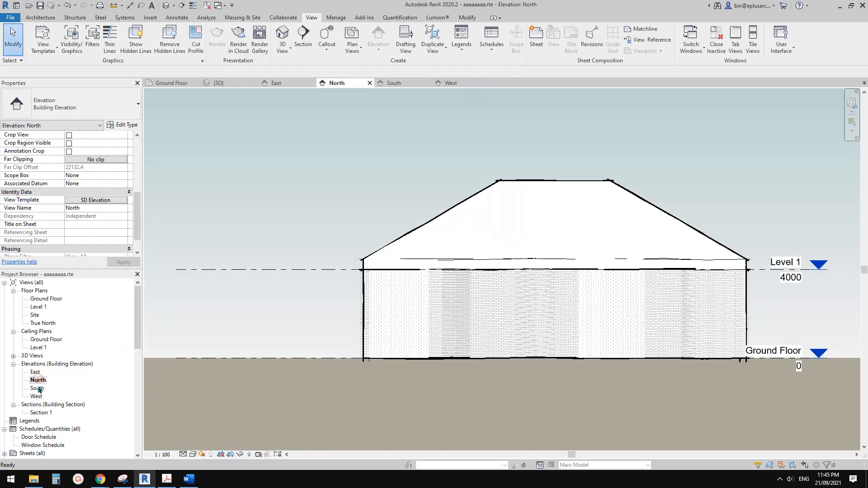
left_click(39, 389)
double_click(39, 389)
double_click(37, 396)
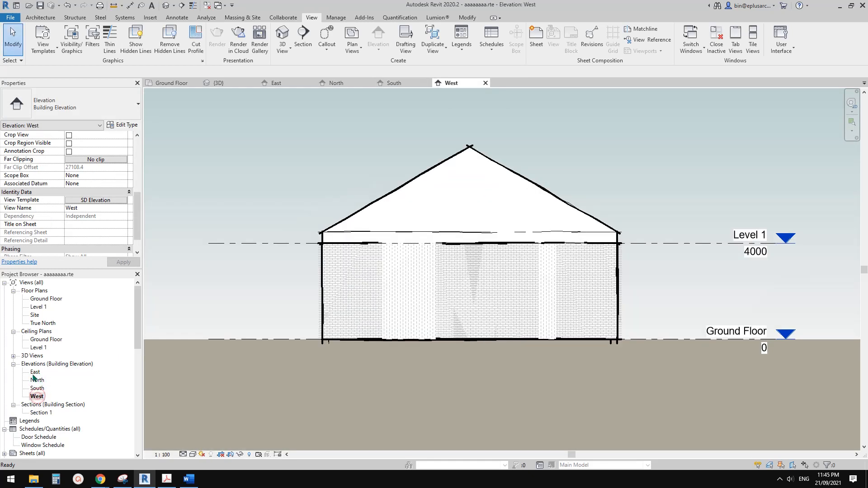
double_click(35, 372)
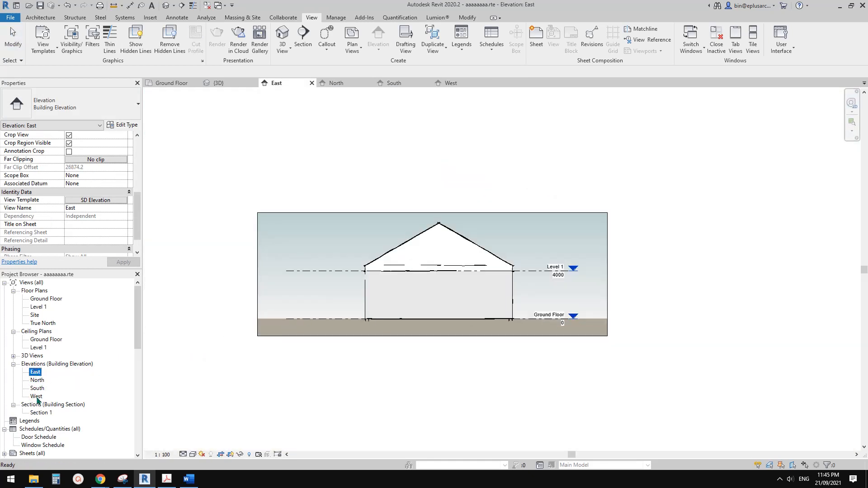
left_click(52, 398, "shift")
left_click(35, 372)
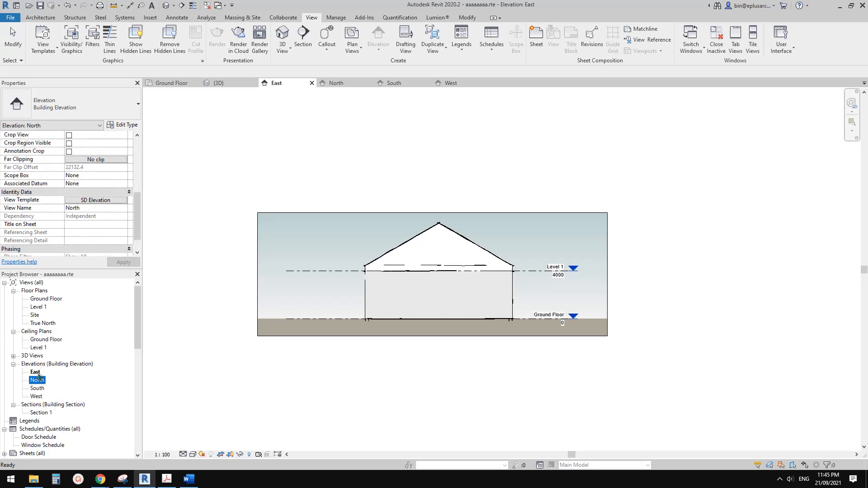
left_click(196, 303)
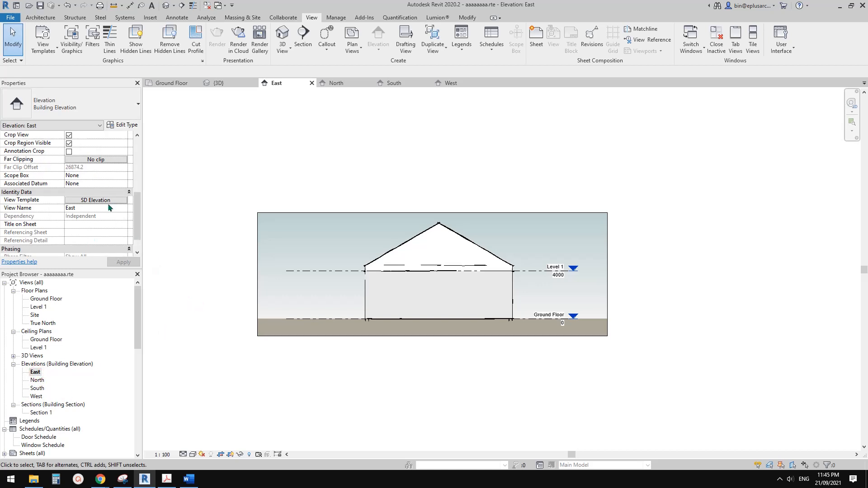
scroll(111, 201, "down", 1)
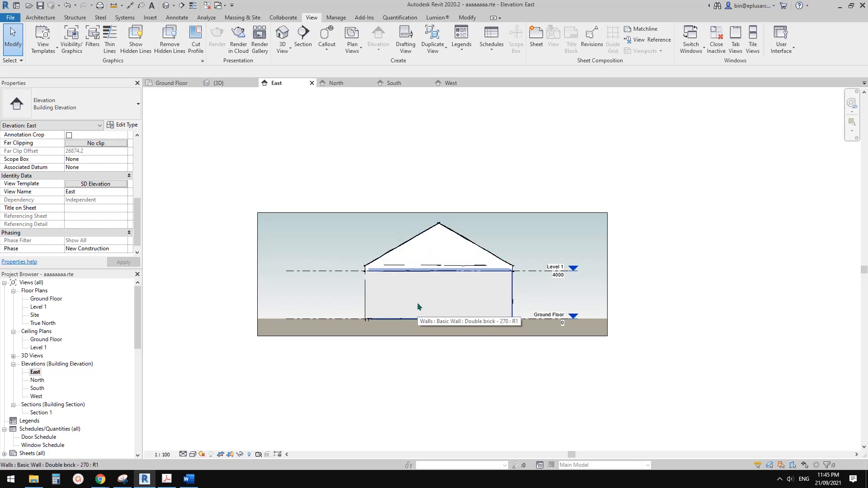
left_click(321, 179)
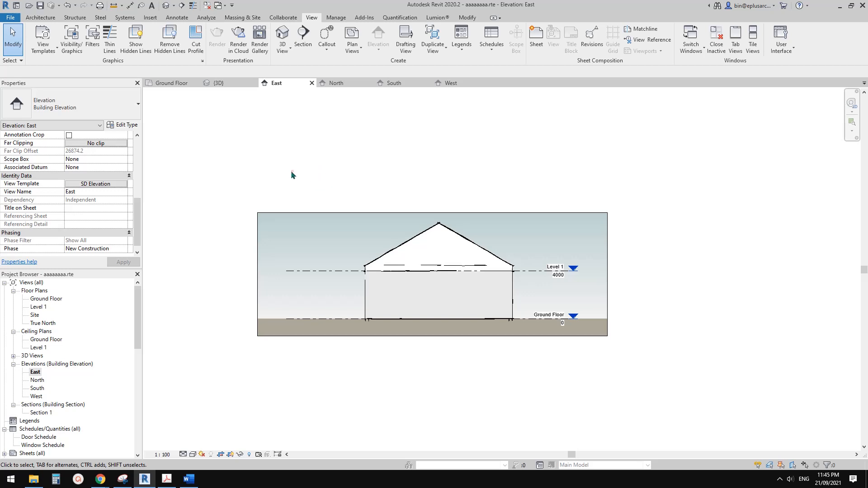
Close all inactive views, keeping only the East elevation open.
middle_click_drag(295, 169, 274, 168)
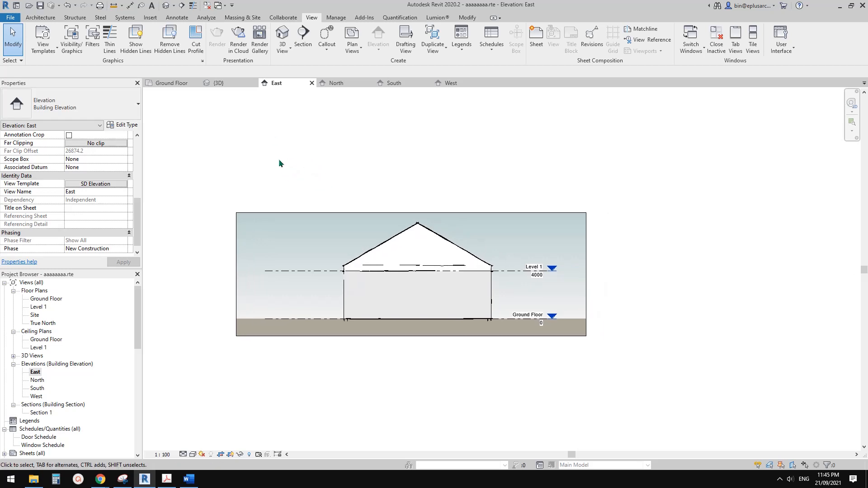
left_click(207, 5)
middle_click_drag(277, 152, 272, 149)
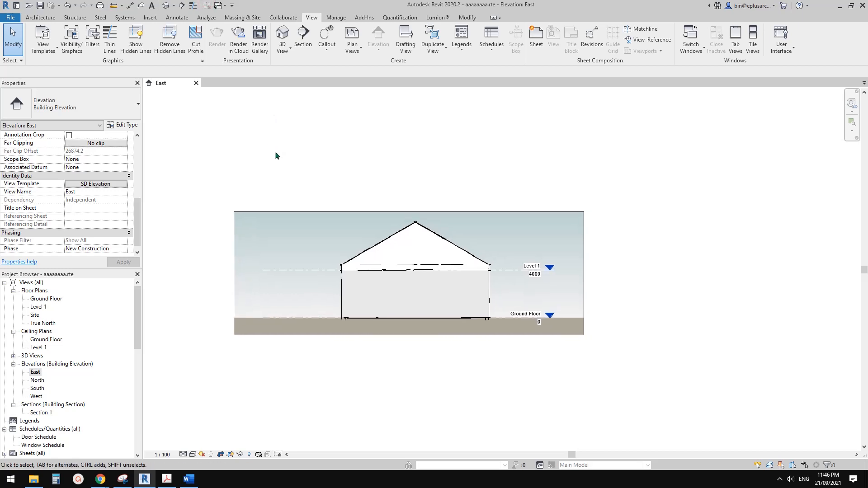
Start a filled region in the East elevation and browse the available filled region types.
mouse_move(136, 322)
left_mouse_down()
mouse_move(137, 425)
mouse_move(134, 309)
left_mouse_up()
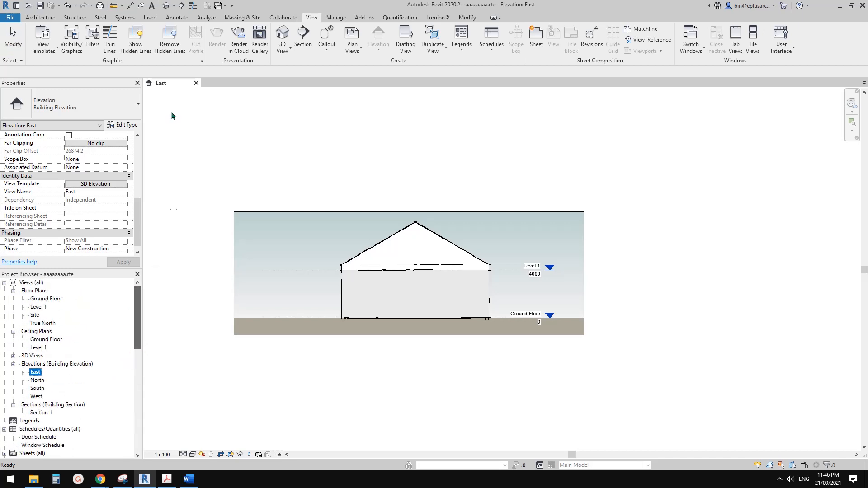
left_click(183, 20)
left_click(251, 50)
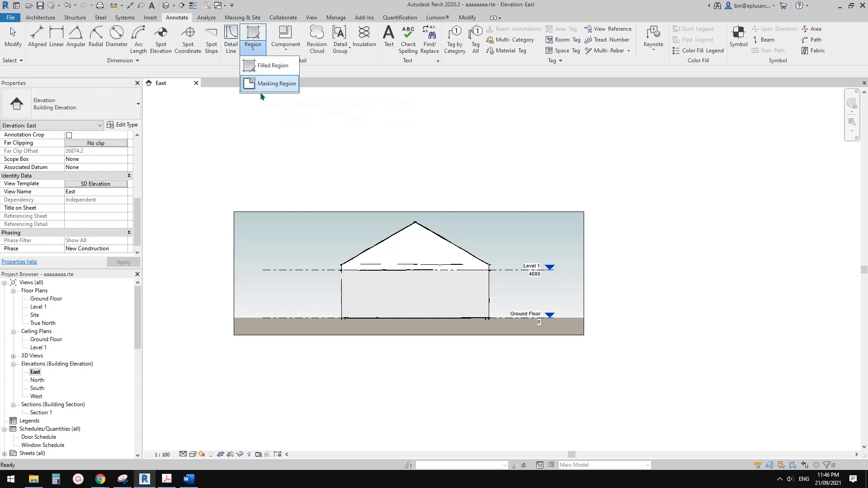
left_click(256, 66)
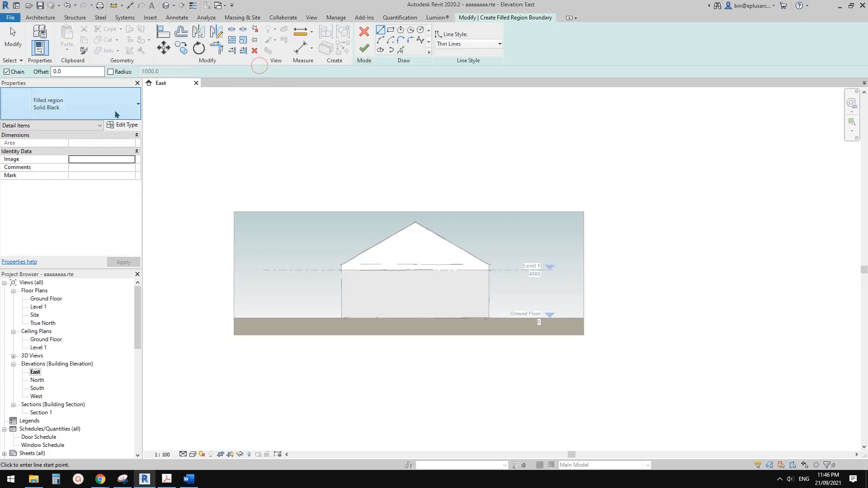
left_click(113, 112)
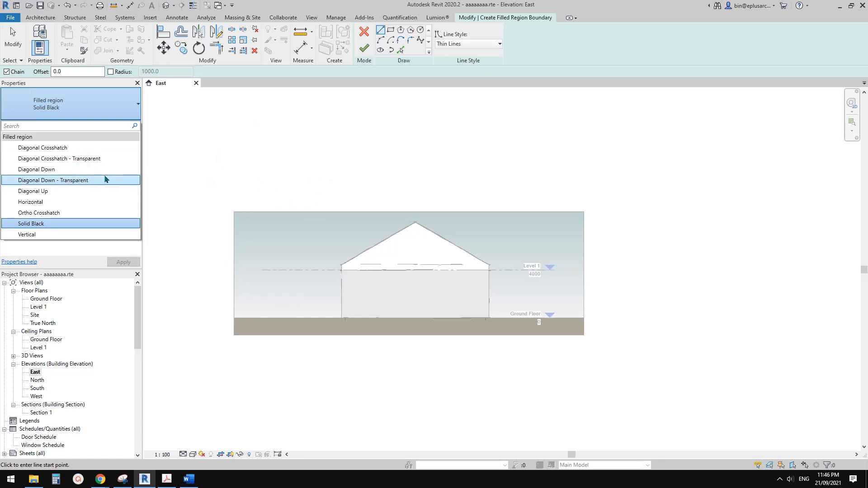
Cancel the filled region sketch in the East elevation and leave boundary editing.
key("Escape")
key("Escape")
left_click(364, 34)
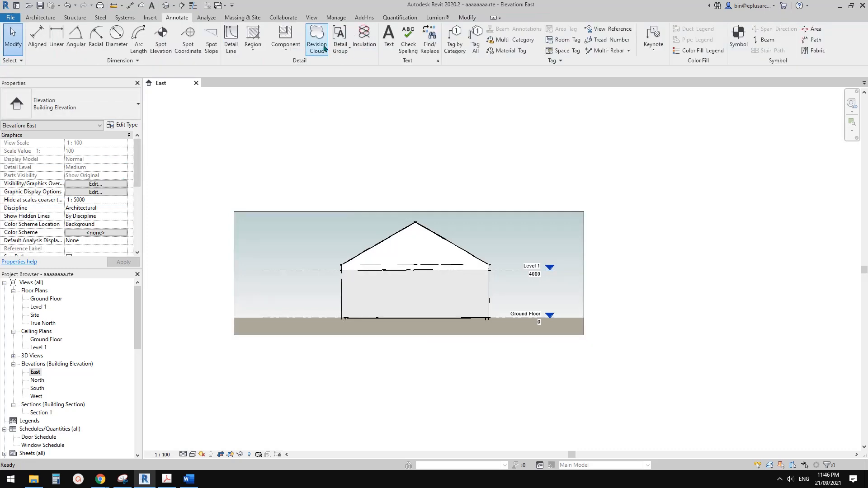
left_click(251, 50)
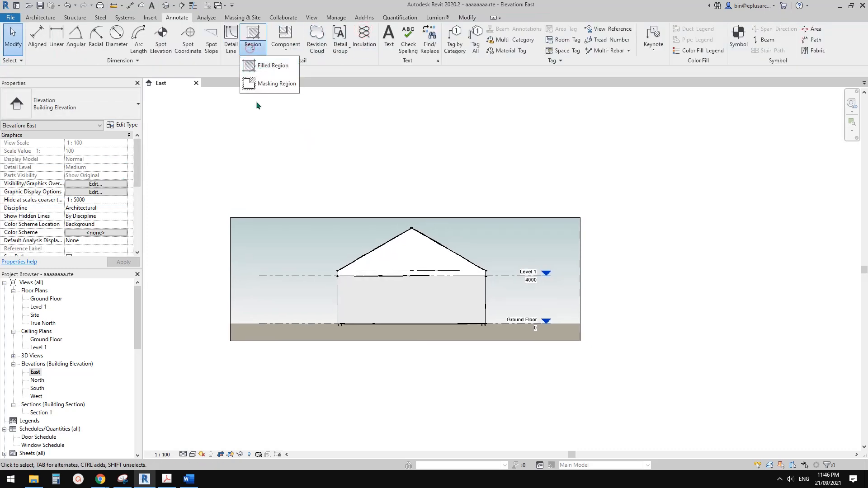
left_click(244, 83)
left_click(286, 46)
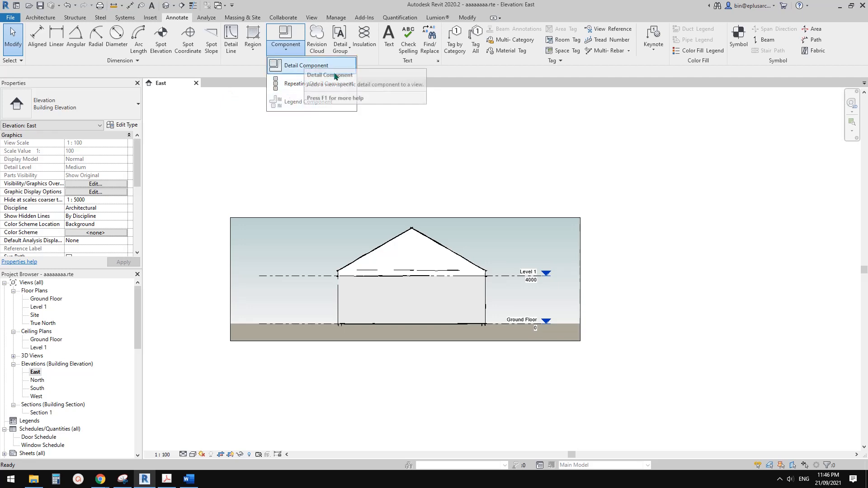
left_click(723, 101)
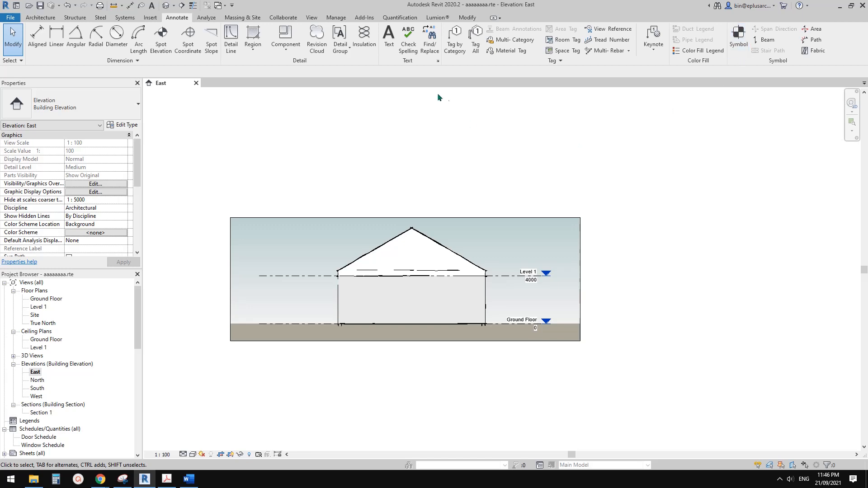
Tag the double brick wall in the East elevation with a 12mm wall tag that has a horizontal leader.
middle_click_drag(394, 132, 403, 132)
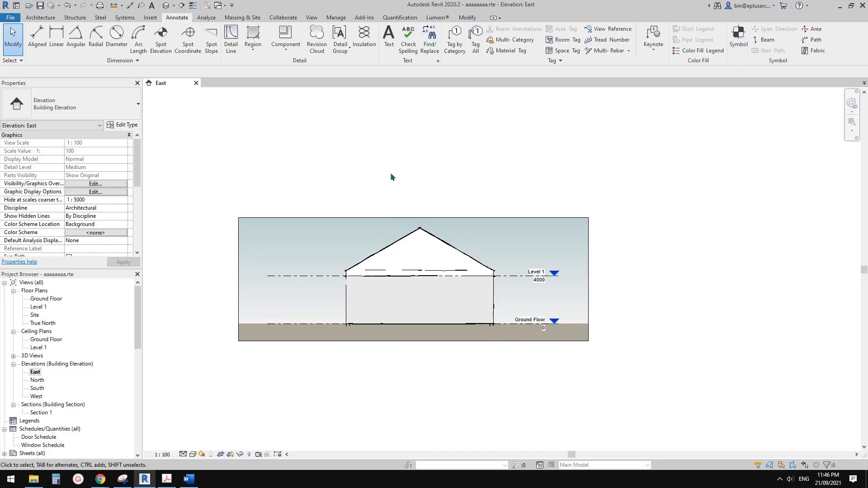
scroll(374, 283, "up", 1)
middle_click_drag(378, 290, 355, 274)
scroll(360, 277, "up", 4)
key("t")
key("g")
scroll(367, 291, "up", 2)
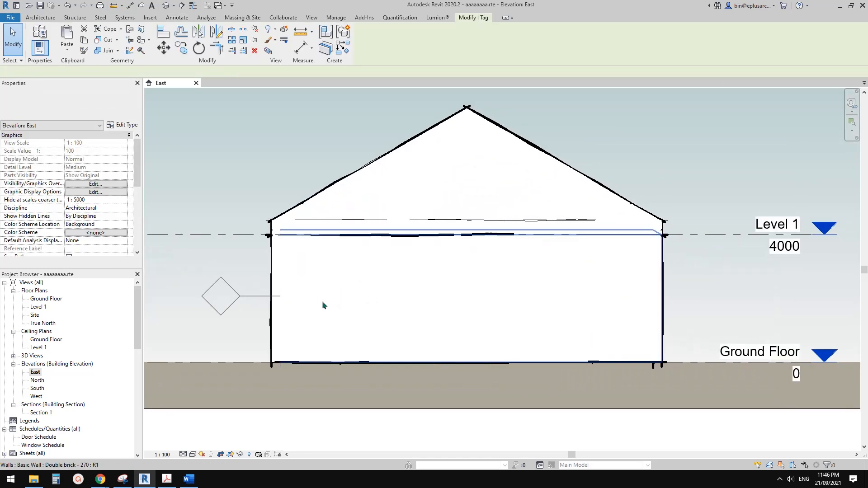
left_click(322, 305)
key("Escape")
left_click(238, 298)
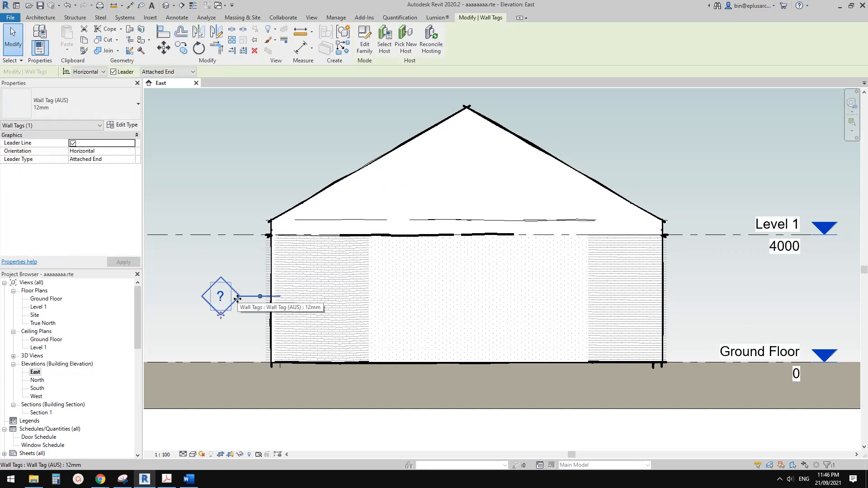
middle_click_drag(237, 298, 268, 292)
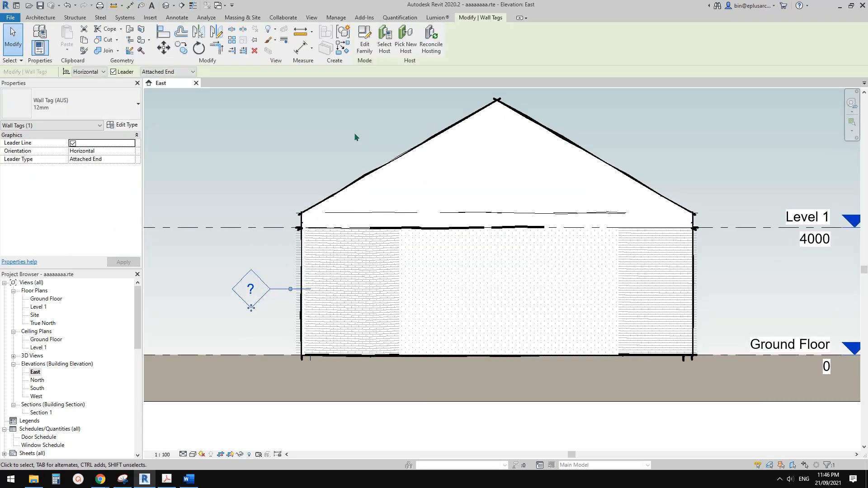
left_click(274, 246)
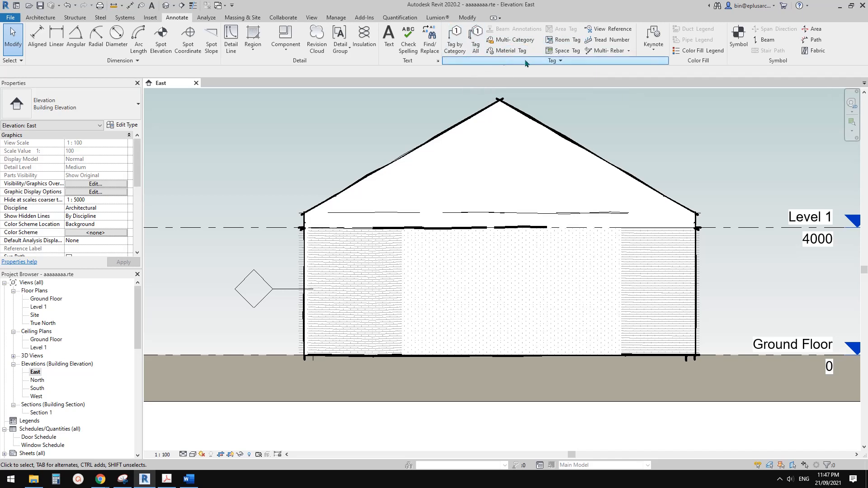
Review the loaded tags and symbols for each category, including the tag choices for Doors, and close the list without changes.
left_click(560, 60)
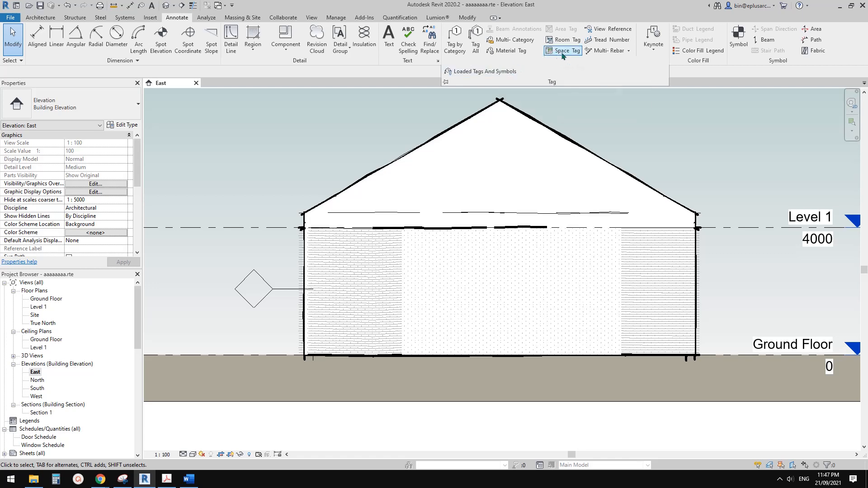
left_click(499, 71)
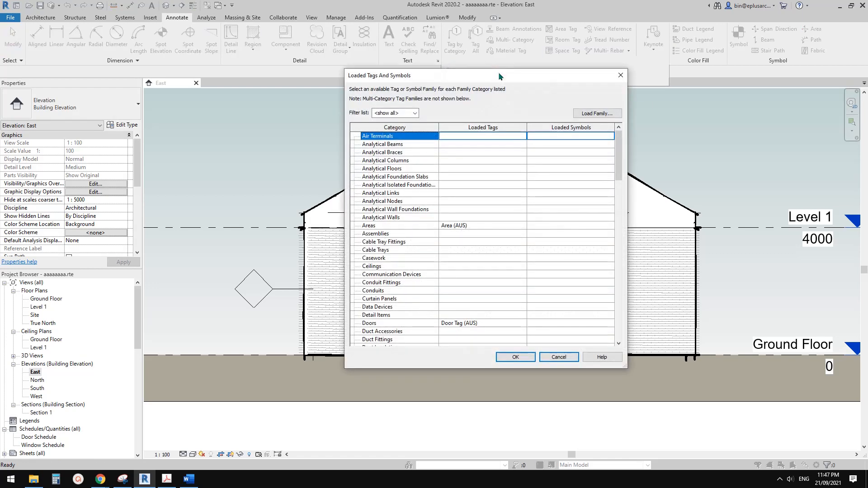
left_click_drag(497, 75, 362, 78)
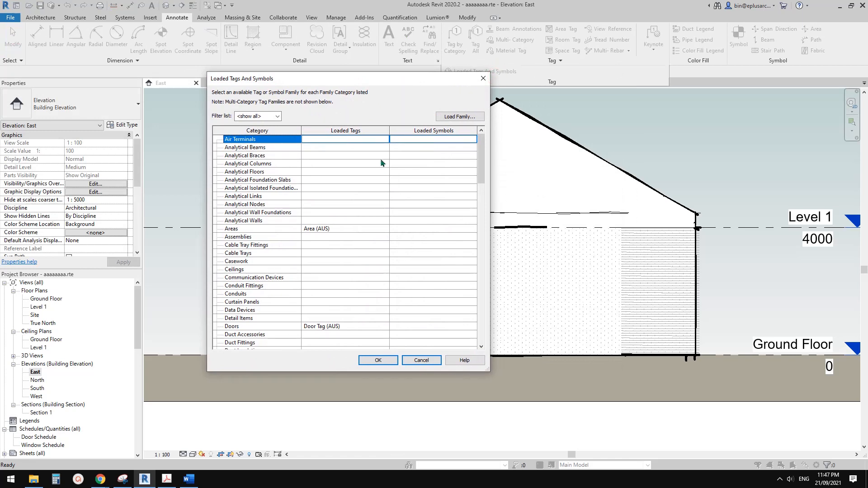
left_click_drag(482, 162, 447, 157)
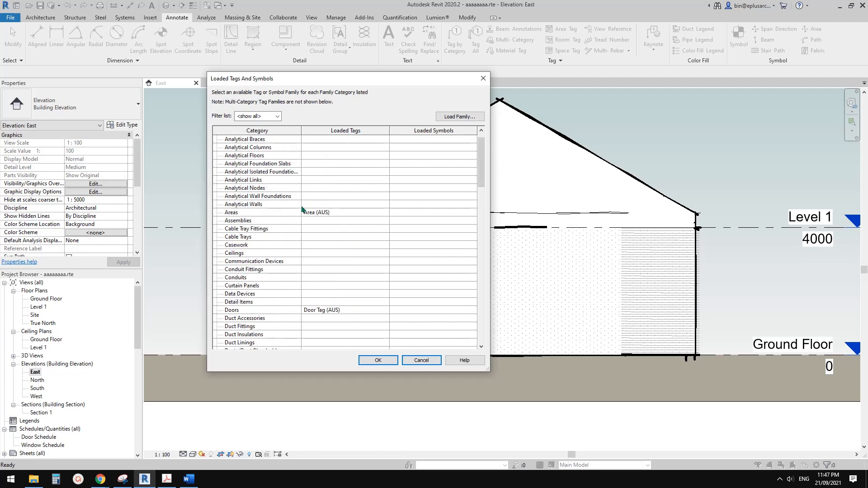
mouse_move(482, 154)
left_mouse_down()
mouse_move(482, 216)
mouse_move(480, 168)
left_mouse_up()
left_click(319, 233)
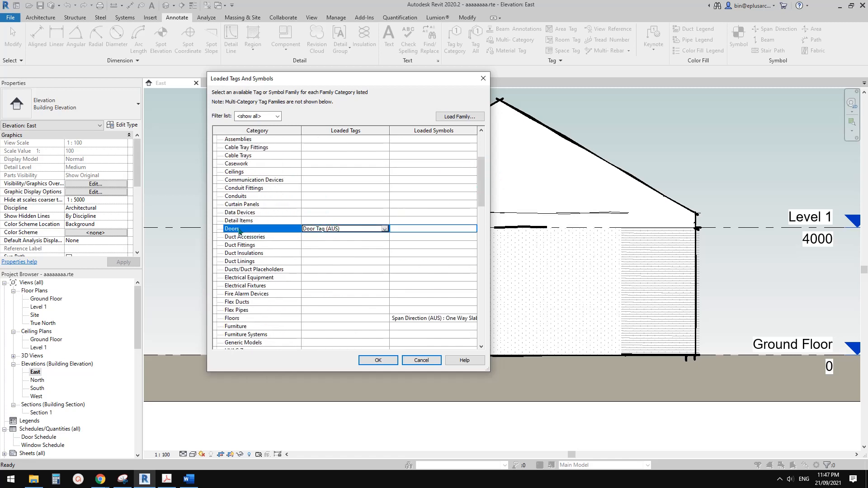
left_click(385, 229)
left_click(384, 228)
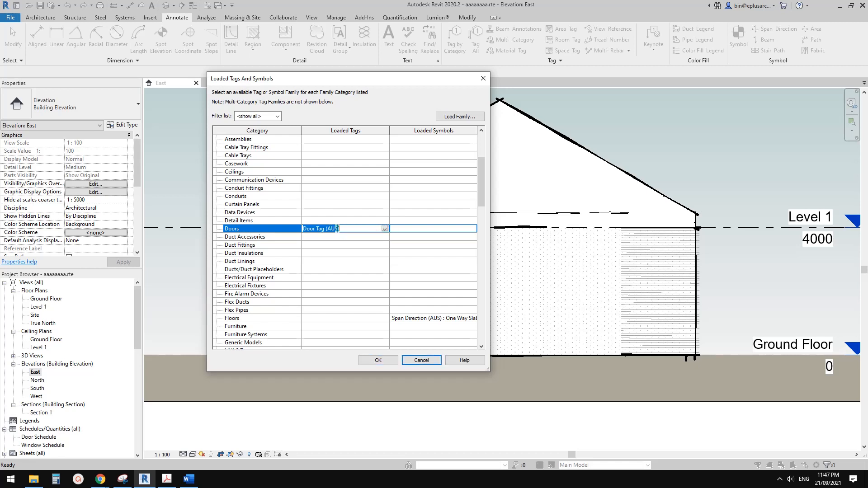
left_click(385, 230)
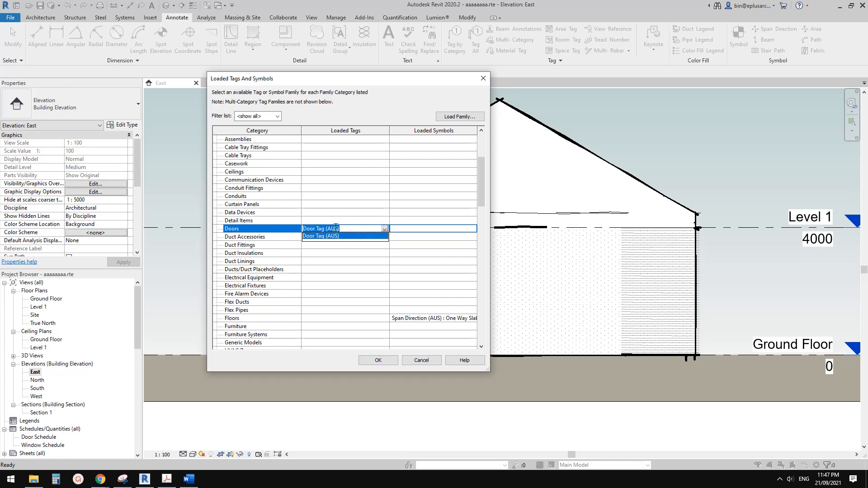
left_click(256, 230)
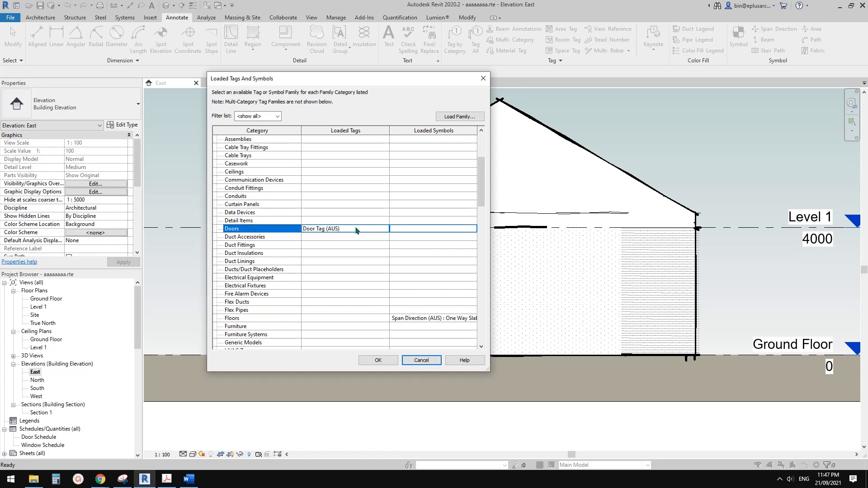
mouse_move(483, 189)
left_mouse_down()
mouse_move(485, 241)
mouse_move(485, 195)
mouse_move(482, 205)
left_mouse_up()
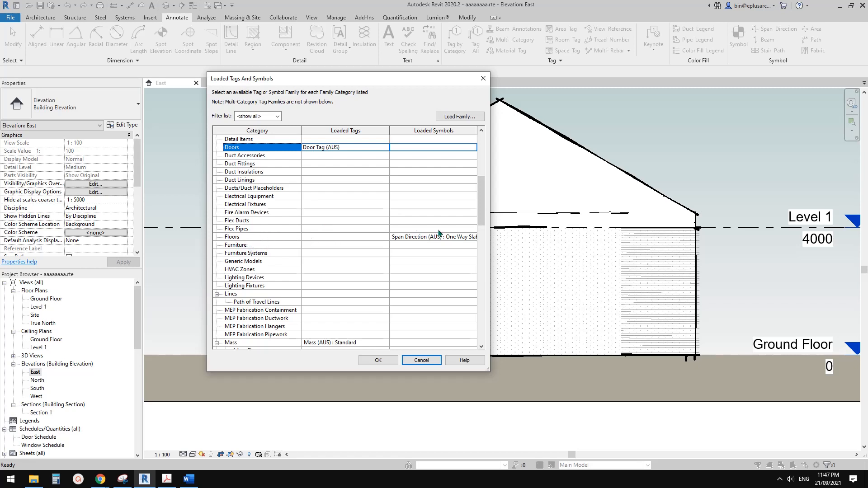
left_click_drag(481, 217, 477, 273)
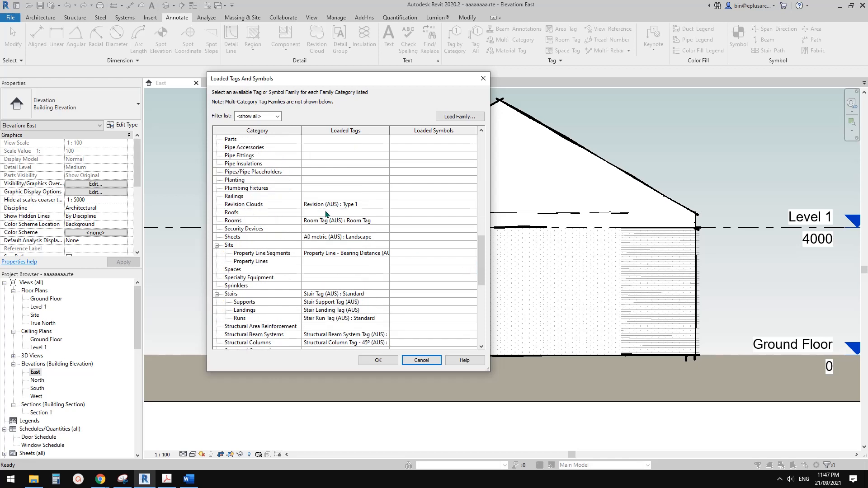
left_click(484, 78)
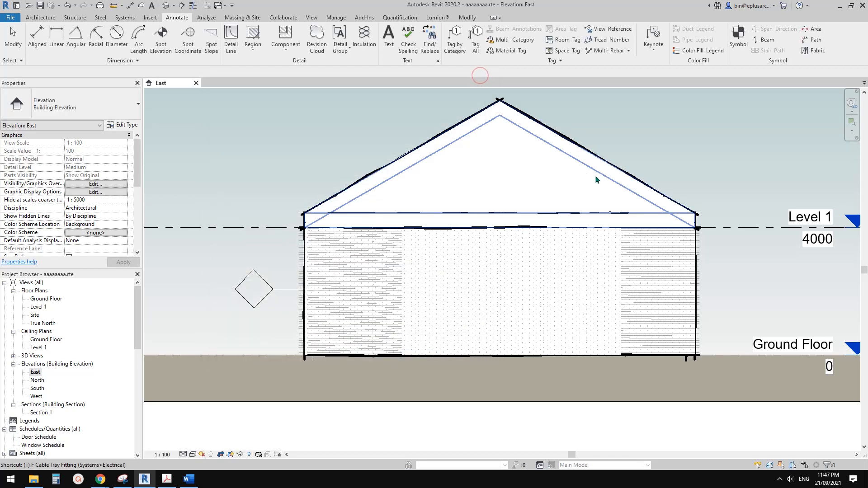
Try to tag the roof in the East elevation.
left_click(389, 168)
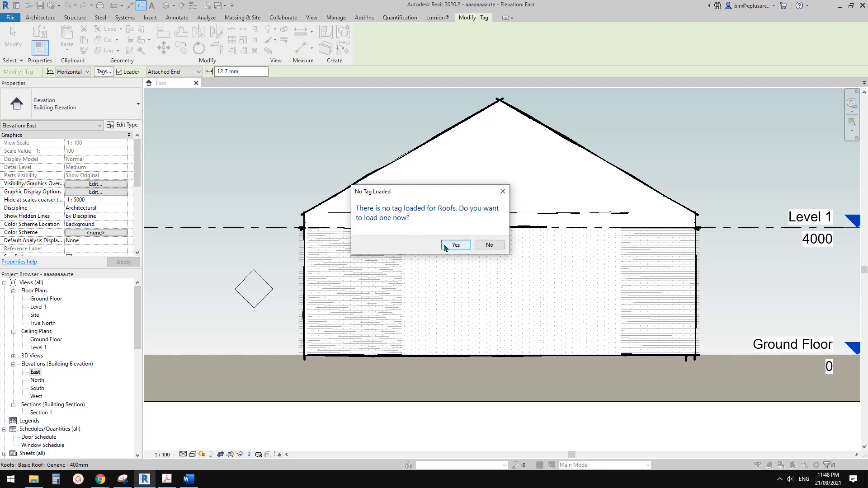
key("Escape")
key("Escape")
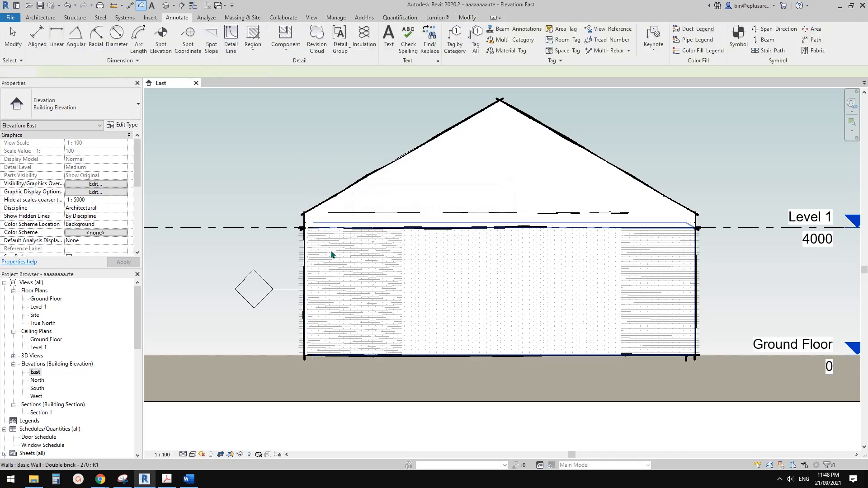
Examine the wall tag beside the building, including its type and leader settings, and deselect it.
mouse_move(309, 287)
middle_mouse_down()
mouse_move(355, 262)
mouse_move(315, 283)
middle_mouse_up()
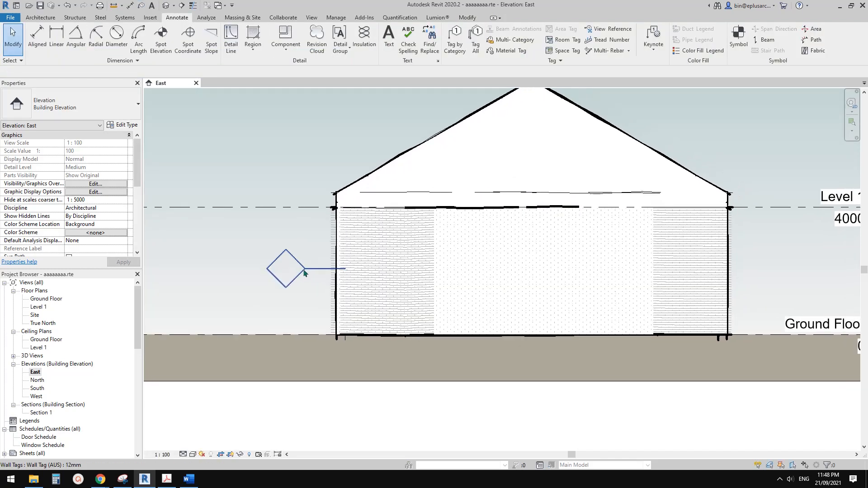
left_click(307, 273)
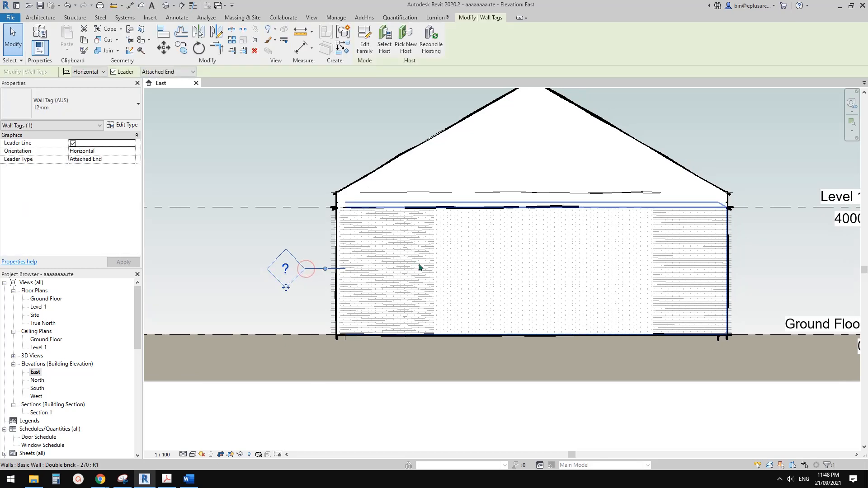
middle_click_drag(384, 269, 378, 275)
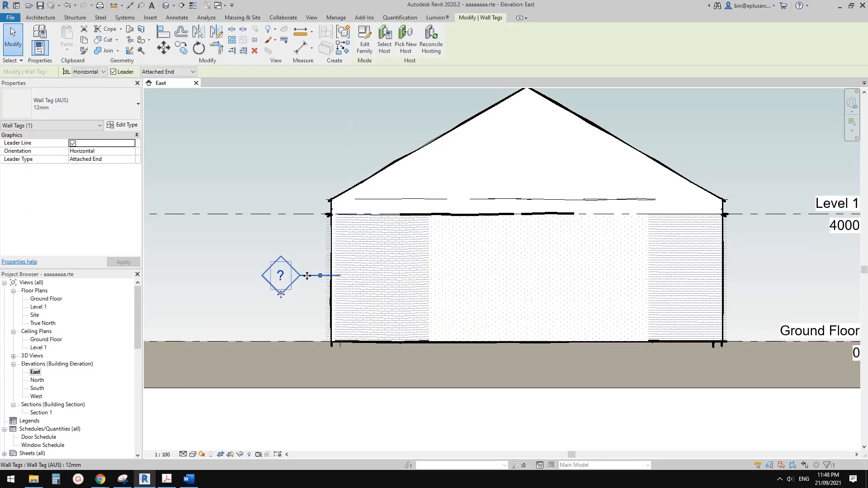
middle_click_drag(386, 239, 373, 250)
key("Escape")
scroll(381, 241, "up", 2)
scroll(319, 260, "down", 2)
middle_click_drag(323, 268, 319, 274)
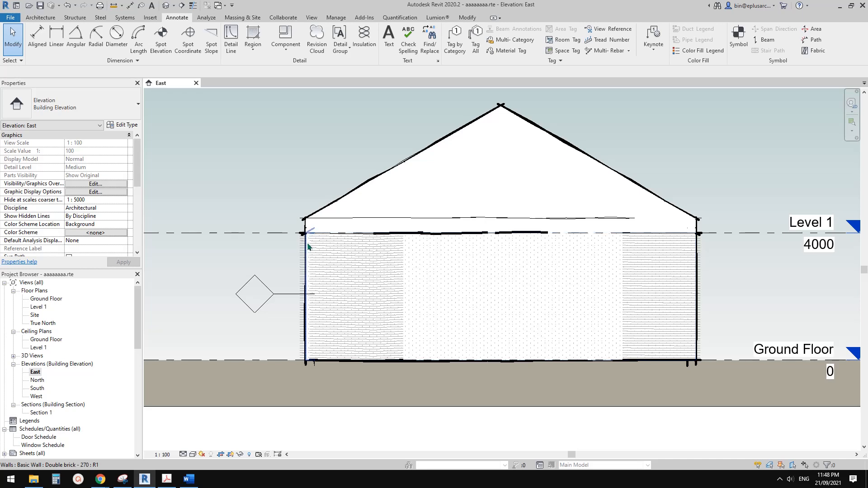
middle_click_drag(310, 248, 326, 242)
scroll(333, 258, "down", 2)
middle_click_drag(307, 188, 301, 169)
middle_click_drag(251, 139, 252, 138)
middle_click_drag(347, 138, 235, 125)
mouse_move(392, 135)
middle_mouse_down()
mouse_move(429, 147)
mouse_move(421, 150)
middle_mouse_up()
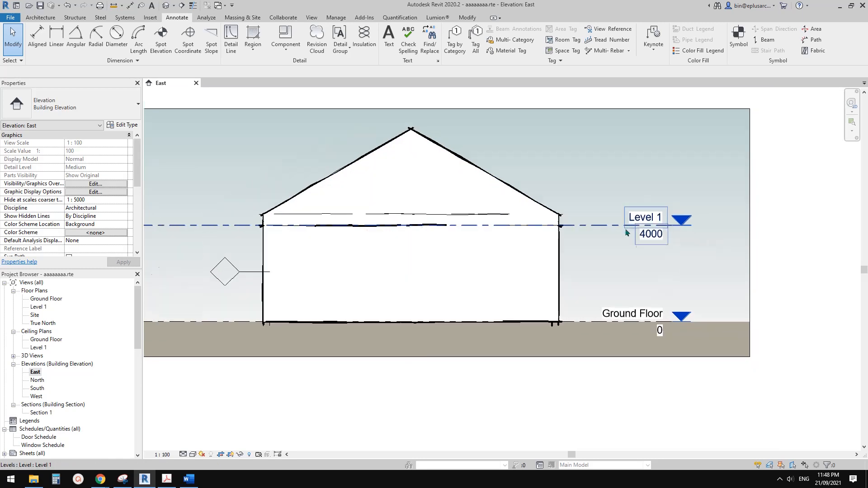
Expand the Annotation Symbols family category in the project and look through its tag and symbol families.
scroll(658, 317, "down", 2)
scroll(77, 381, "down", 4)
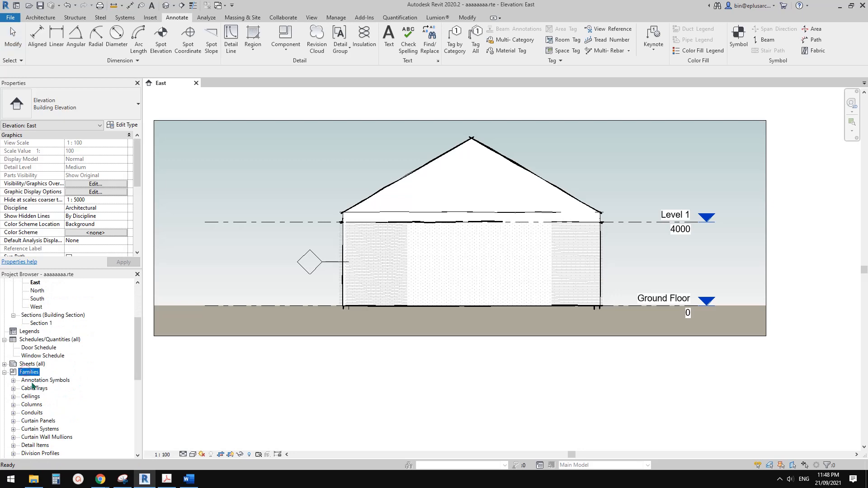
left_click(43, 381)
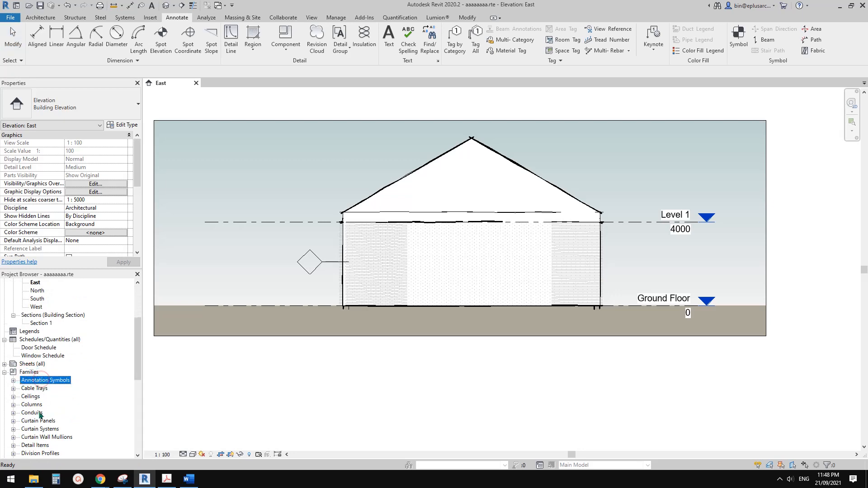
scroll(39, 409, "down", 2)
left_click(13, 349)
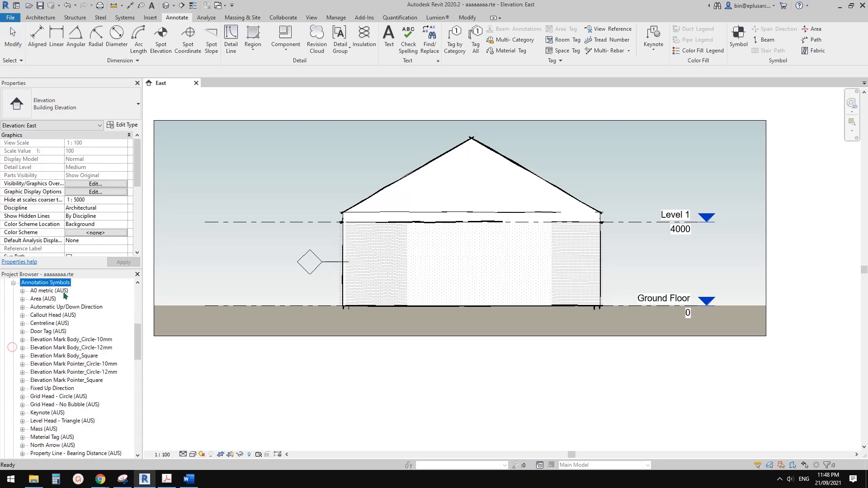
scroll(56, 290, "up", 3)
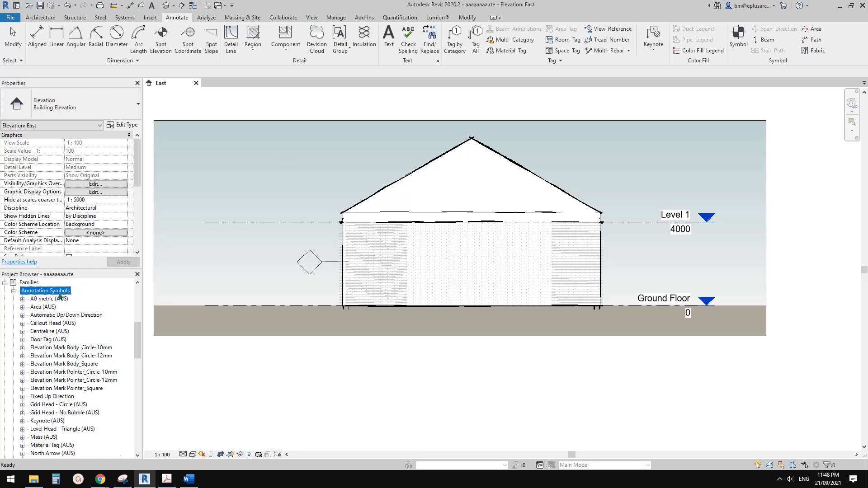
scroll(68, 311, "down", 3)
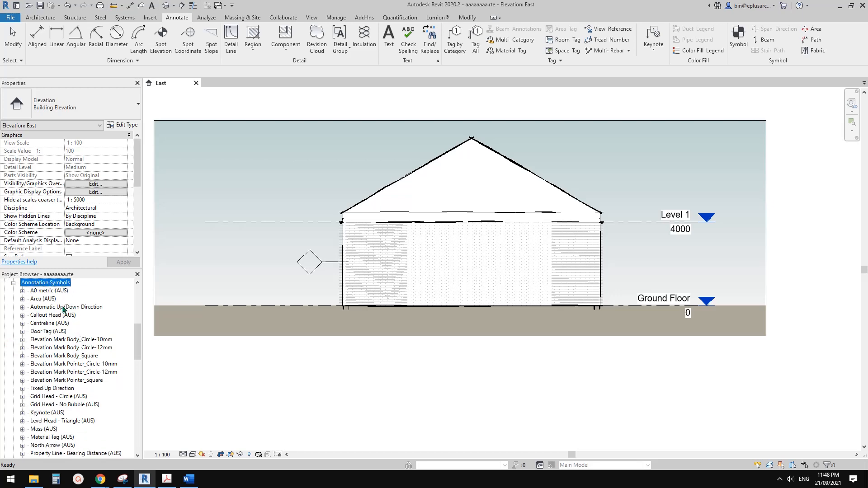
scroll(58, 349, "down", 3)
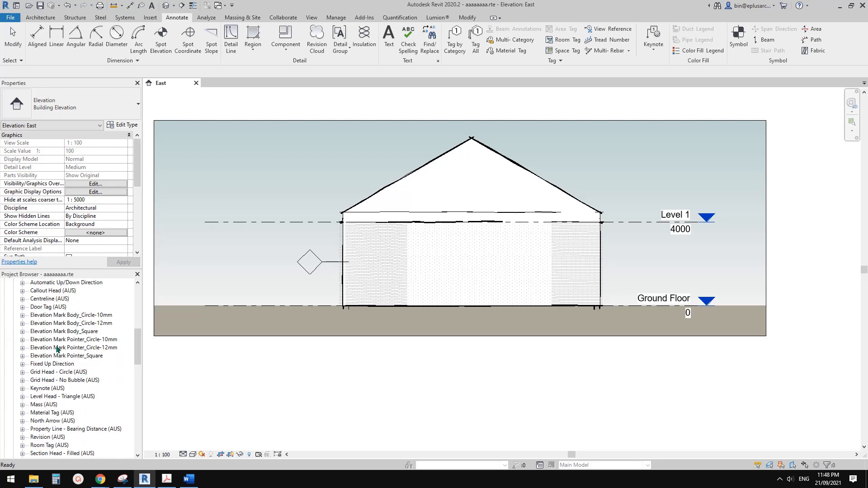
left_click(279, 380)
middle_click_drag(306, 359, 334, 361)
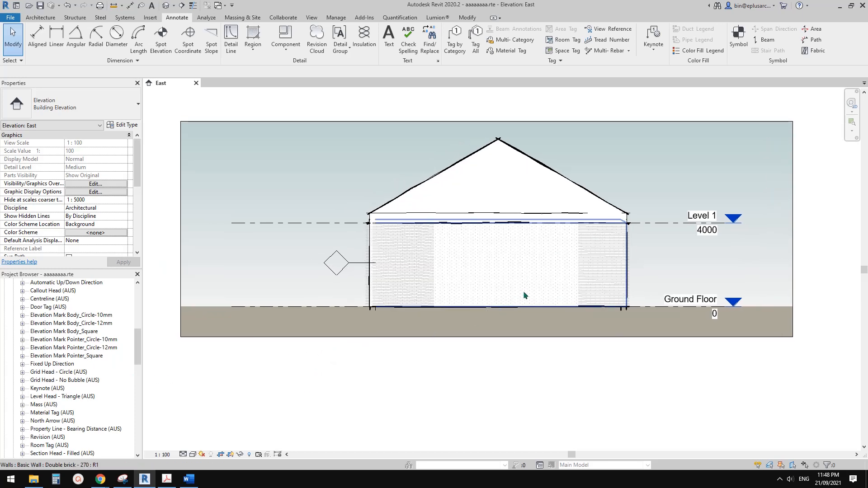
middle_click_drag(523, 295, 486, 296)
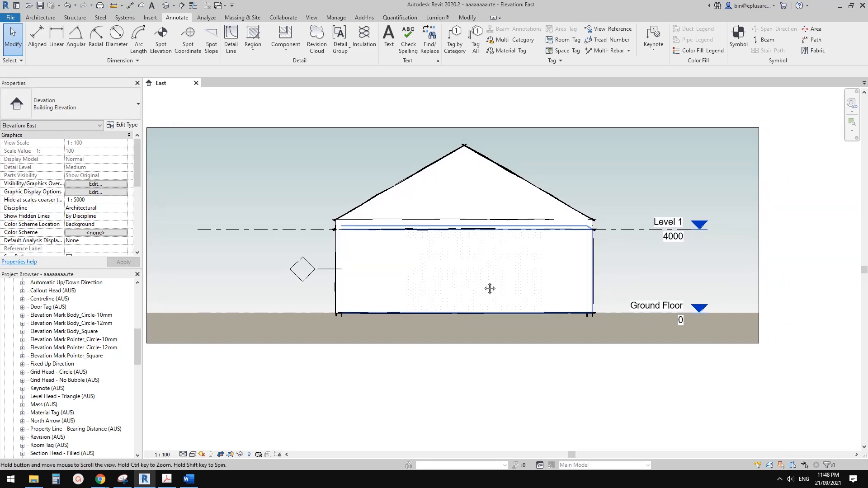
middle_click_drag(595, 254, 621, 262)
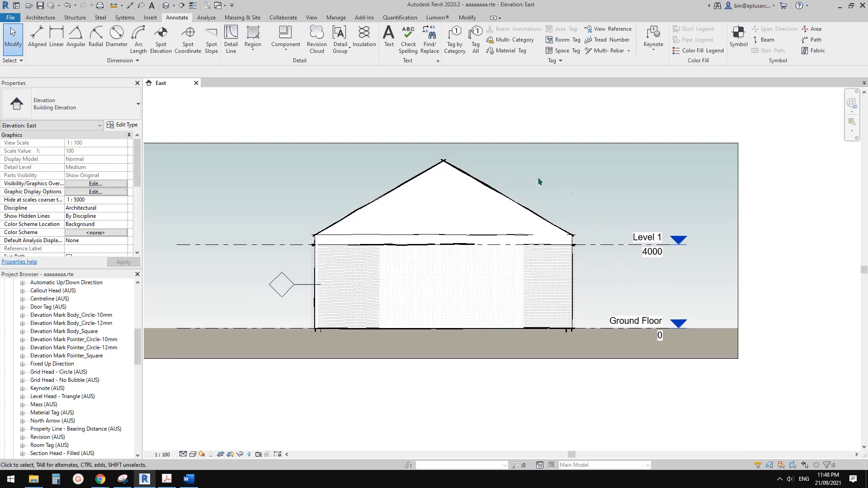
middle_click_drag(538, 178, 513, 187)
middle_click_drag(491, 149, 487, 151)
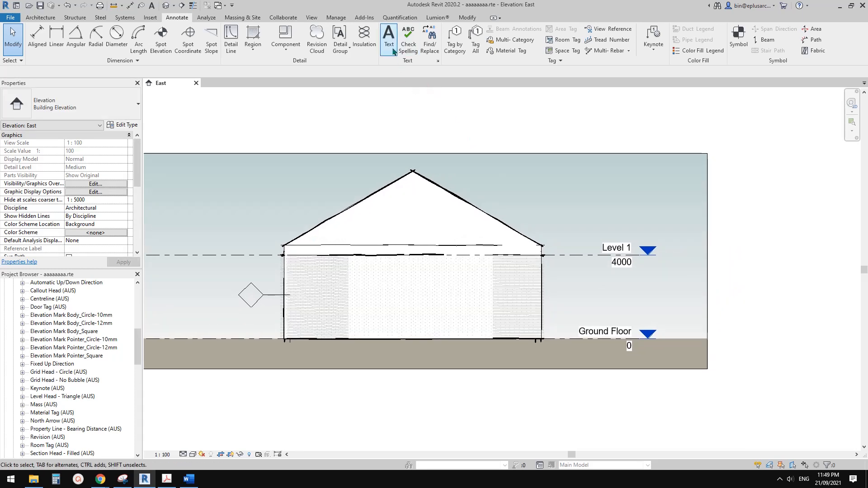
middle_click_drag(362, 120, 363, 125)
middle_click_drag(296, 113, 319, 116)
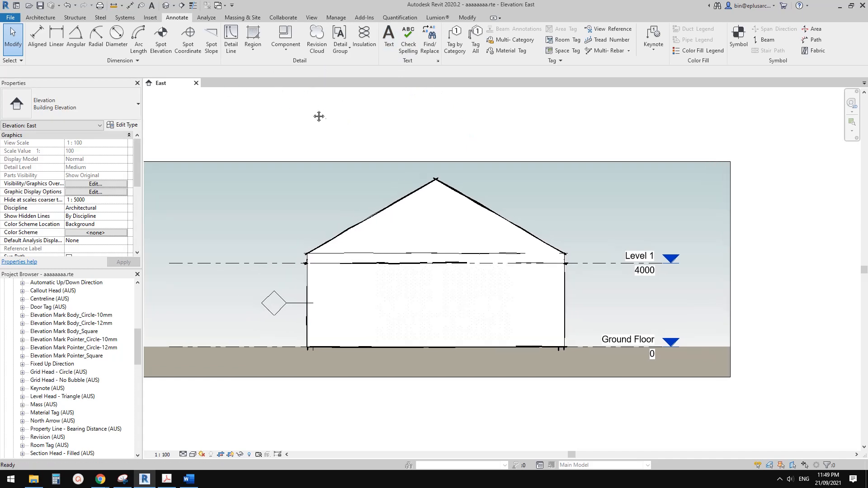
Start the Text command, review the available text types, and cancel without placing any text.
left_click(389, 43)
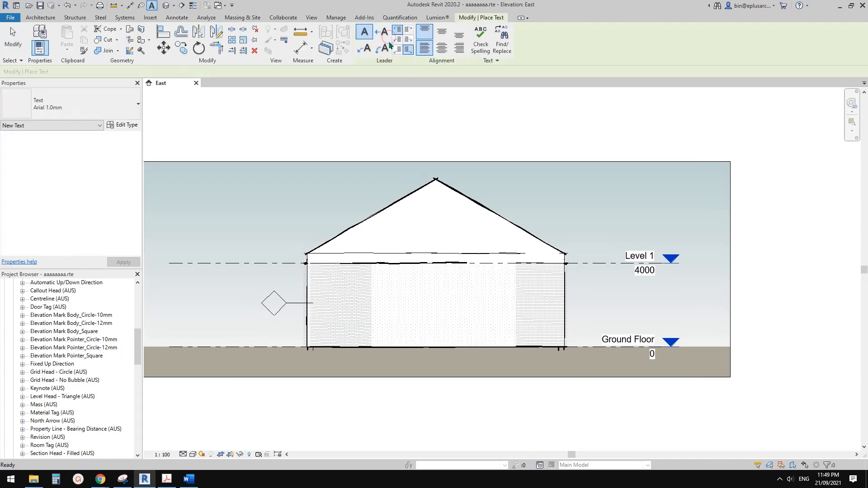
left_click(118, 107)
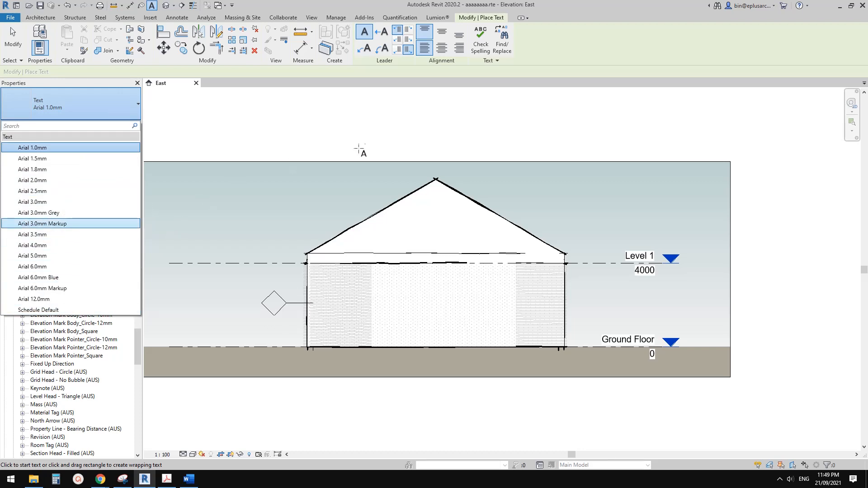
key("Escape")
key("Escape")
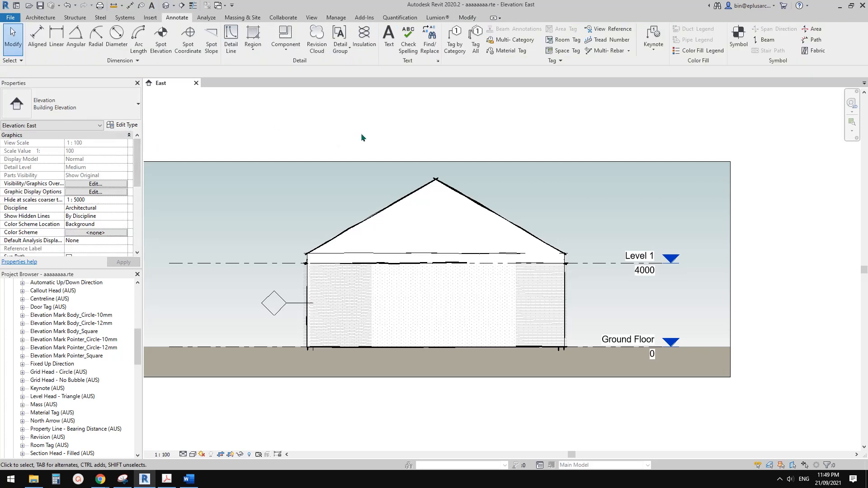
Expand the project's sheets and open the A101 - Unnamed sheet.
scroll(362, 136, "up", 1)
middle_click_drag(365, 142, 451, 147)
scroll(419, 142, "down", 1)
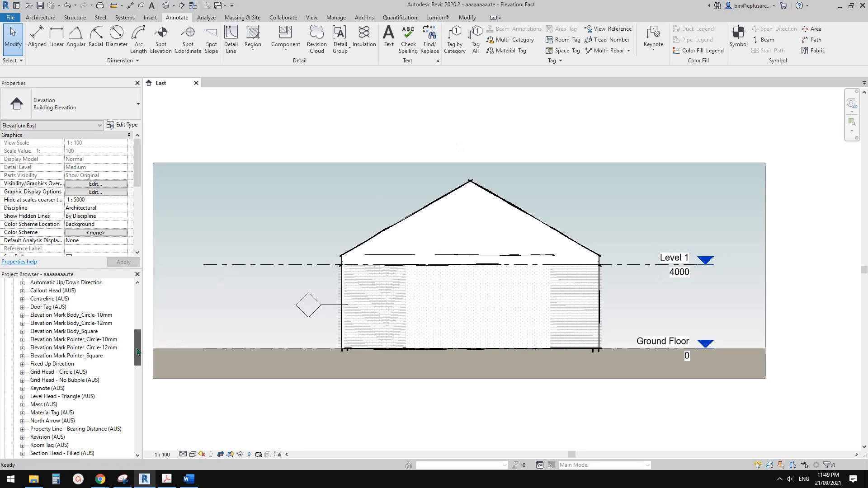
left_click_drag(137, 345, 143, 322)
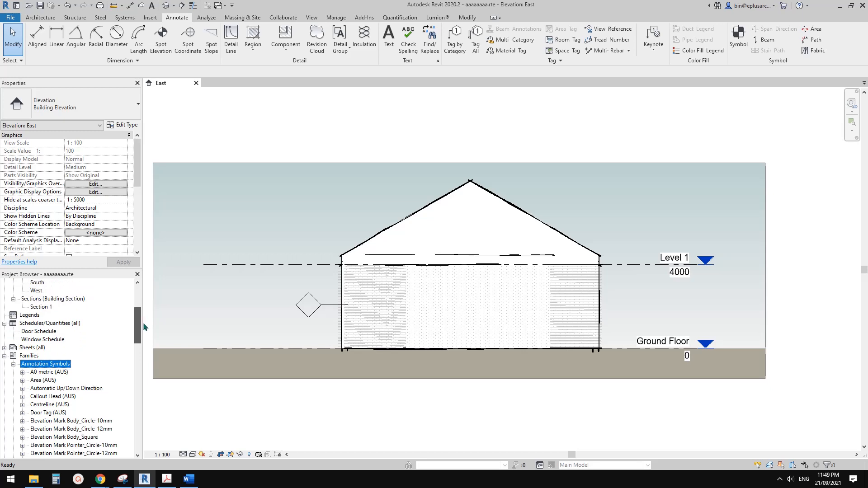
left_click(35, 347)
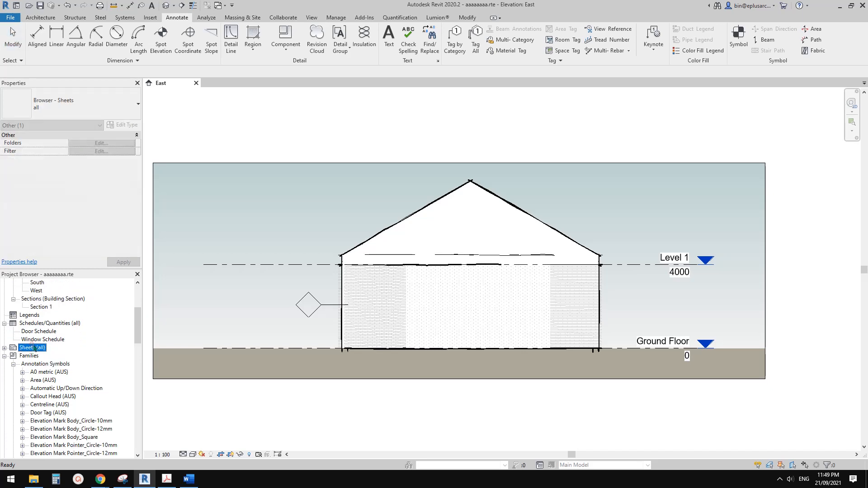
left_click(4, 348)
left_click(35, 356)
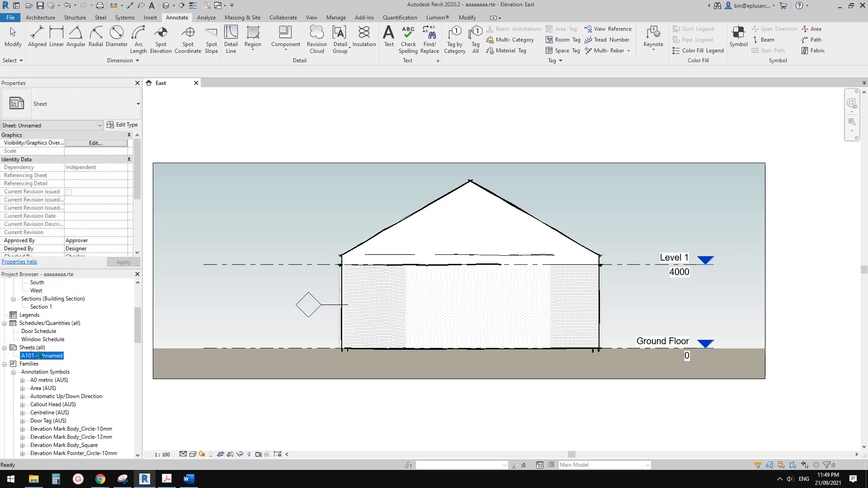
left_click(33, 348)
left_click(47, 356)
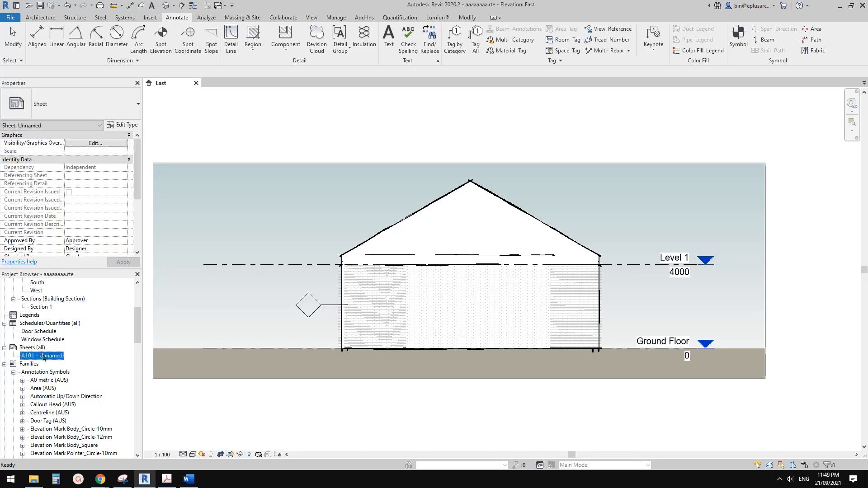
left_click(34, 349)
left_click(42, 357)
double_click(41, 357)
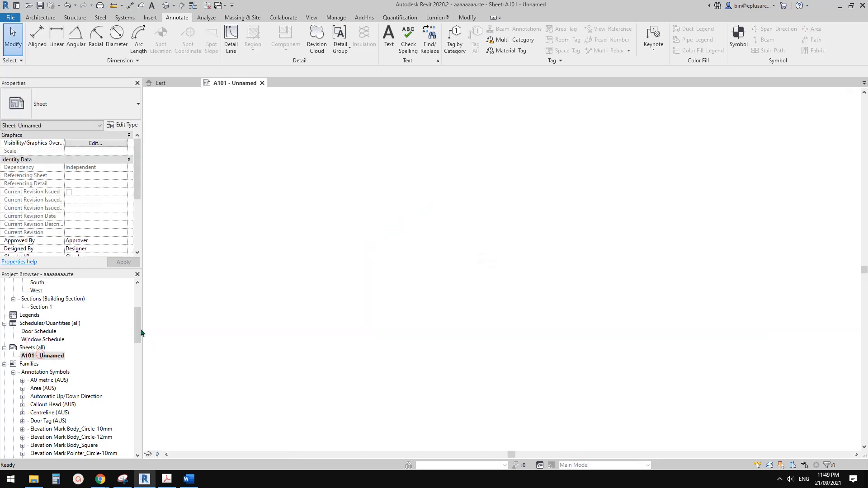
Examine the A0 metric (AUS) title block on the sheet, including its available types and its sheet properties.
scroll(534, 281, "up", 2)
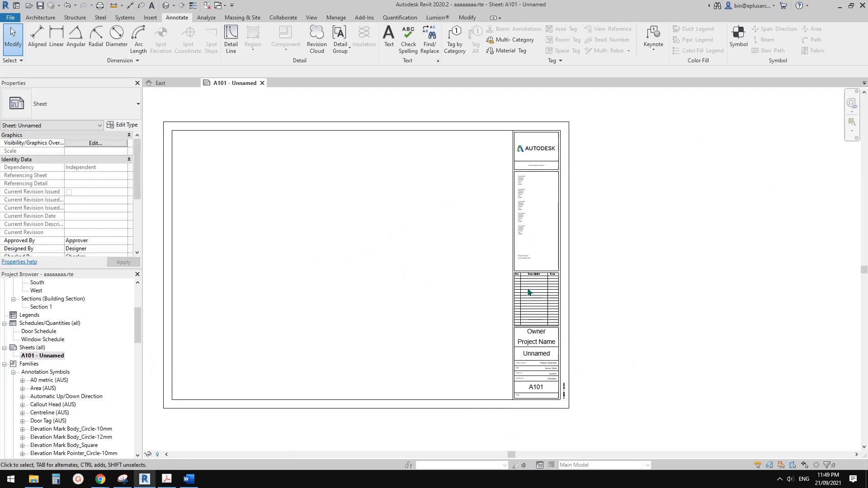
scroll(524, 284, "down", 1)
left_click(524, 284)
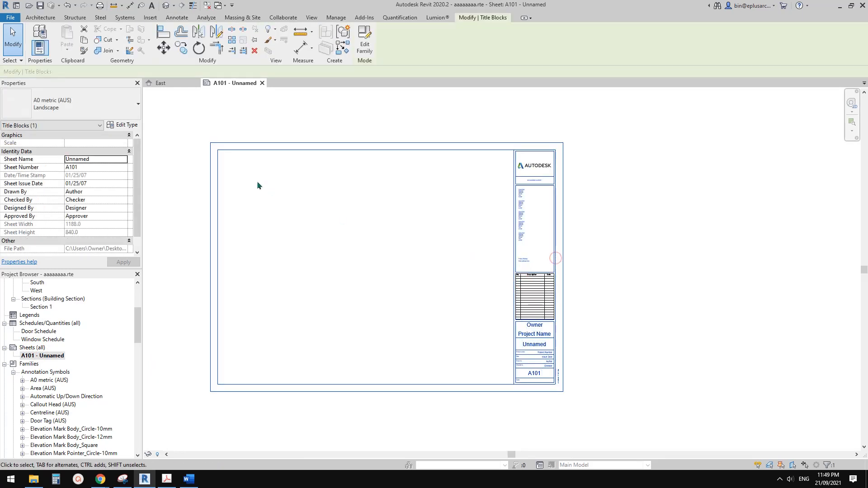
left_click(84, 112)
left_click(250, 123)
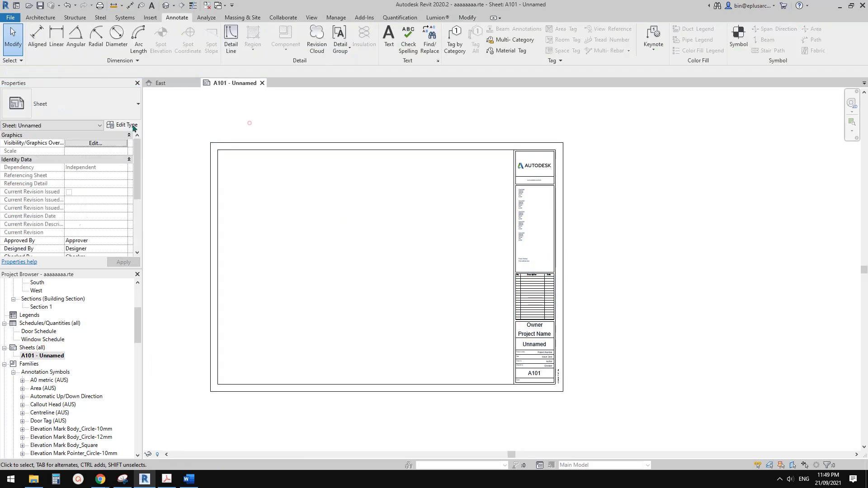
mouse_move(302, 156)
middle_mouse_down()
mouse_move(336, 161)
mouse_move(311, 156)
middle_mouse_up()
left_click(314, 153)
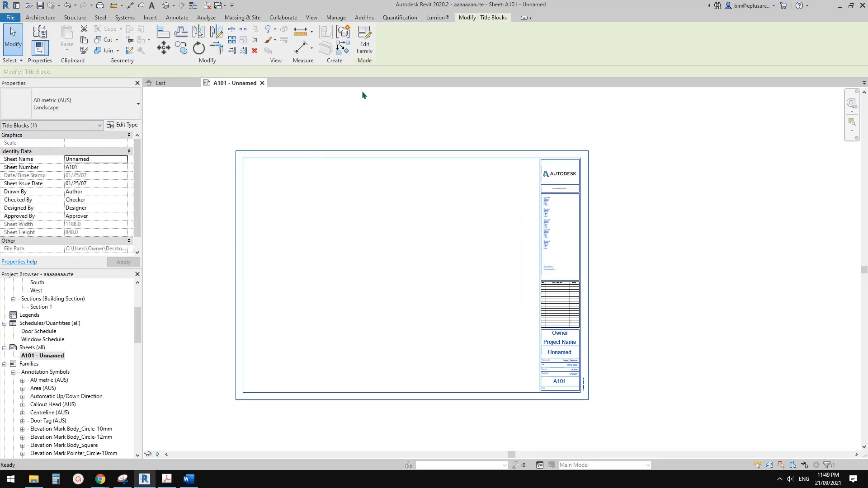
left_click(362, 93)
left_click(386, 151)
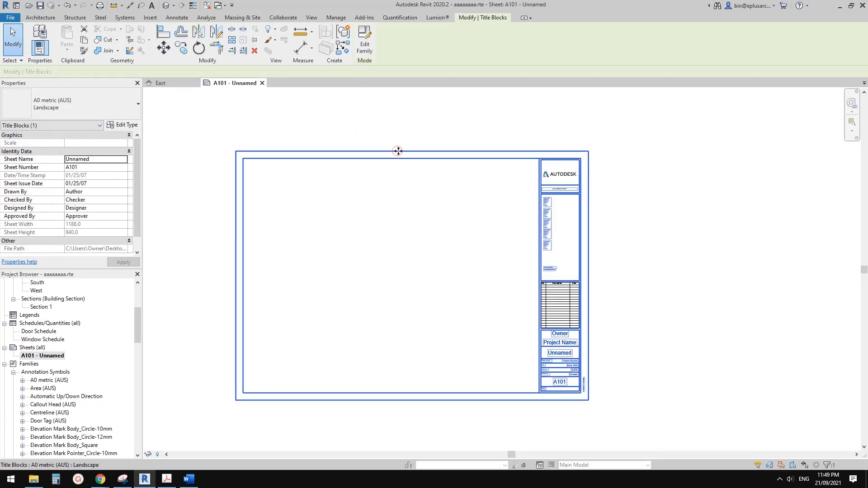
left_click_drag(398, 151, 385, 150)
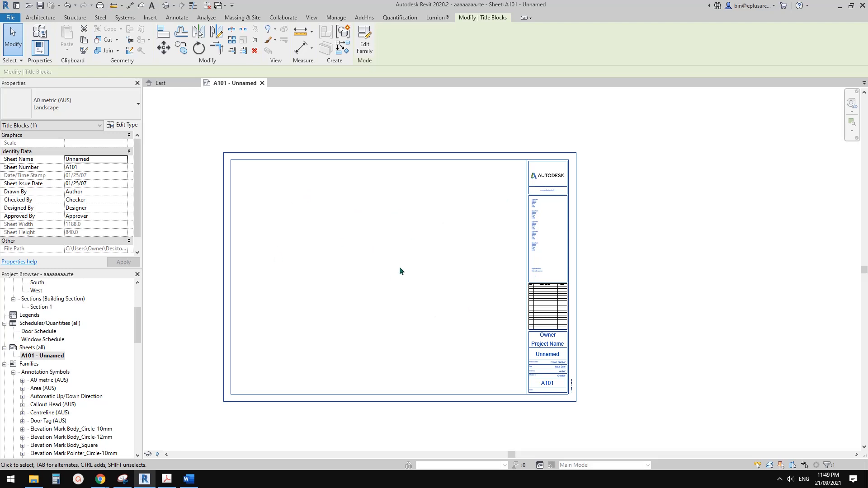
key("Right")
middle_click_drag(416, 237, 419, 239)
Load the A3 metric (AUS) family from the Australia library's Titleblocks folder and apply it to the sheet's title block.
left_click(390, 158)
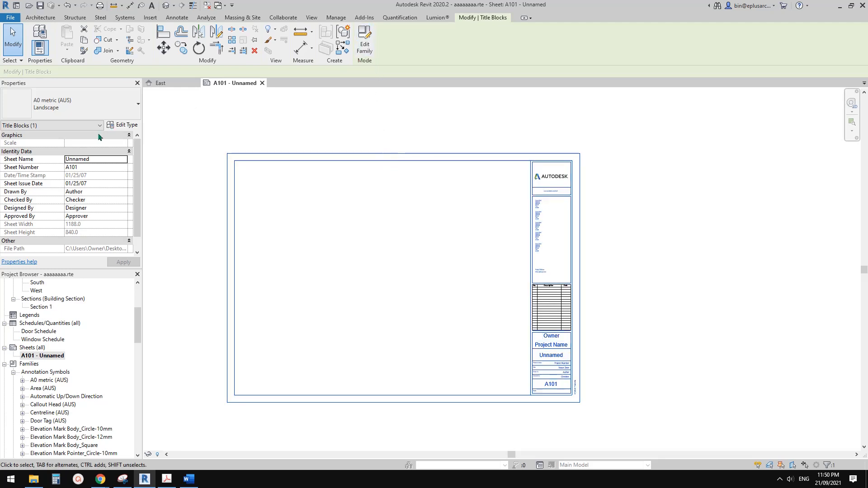
left_click(121, 125)
left_click(476, 153)
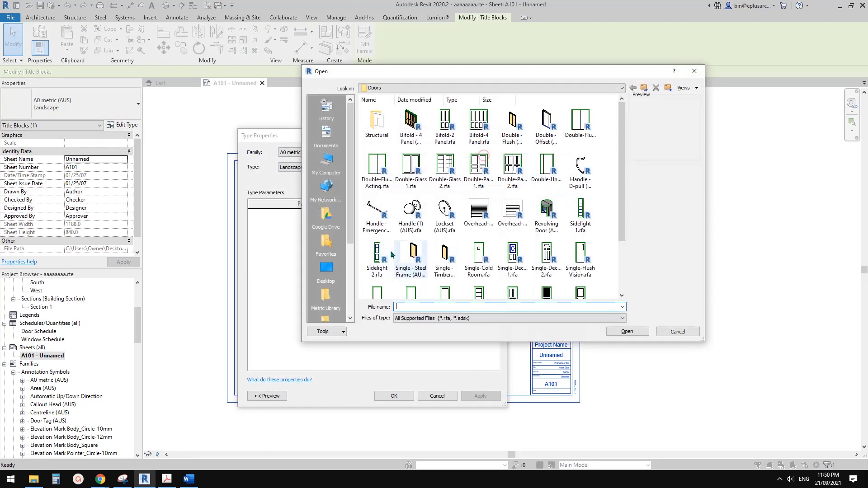
left_click(421, 169)
key("BackSpace")
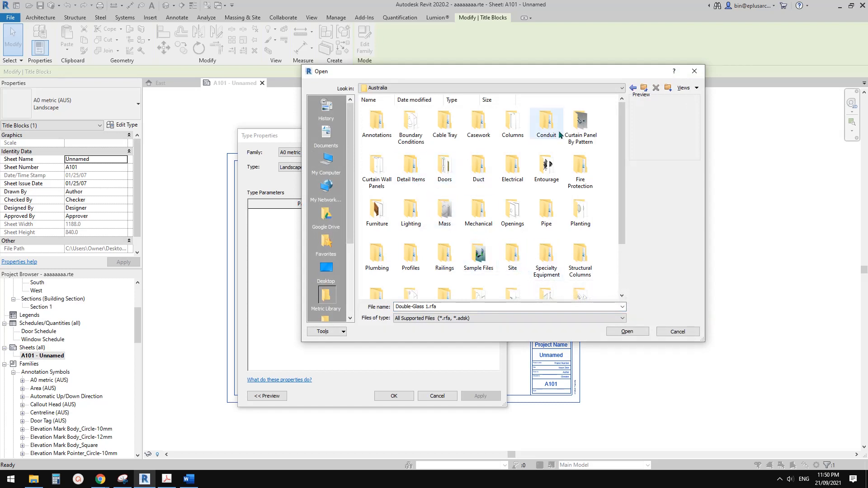
scroll(509, 199, "down", 3)
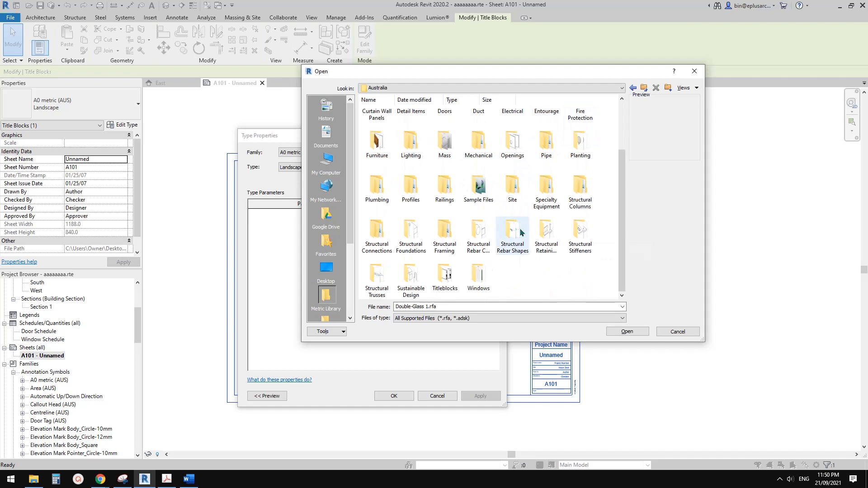
left_click(447, 281)
double_click(447, 280)
left_click(445, 128)
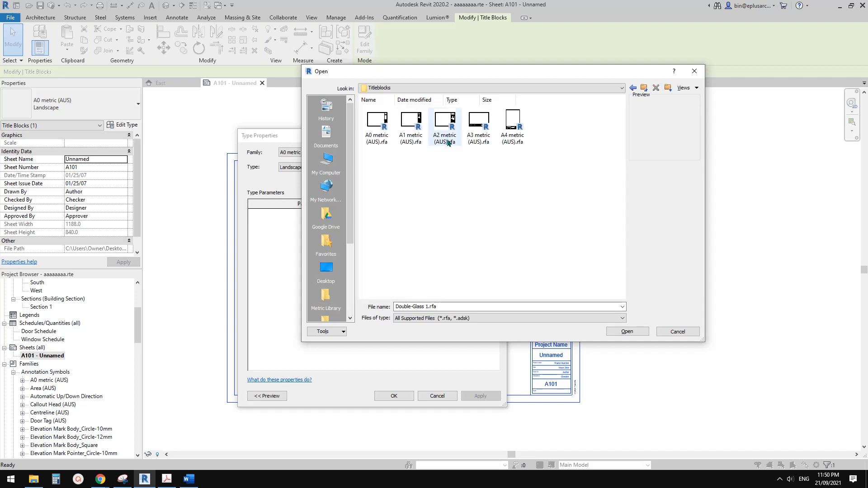
double_click(479, 127)
left_click(392, 396)
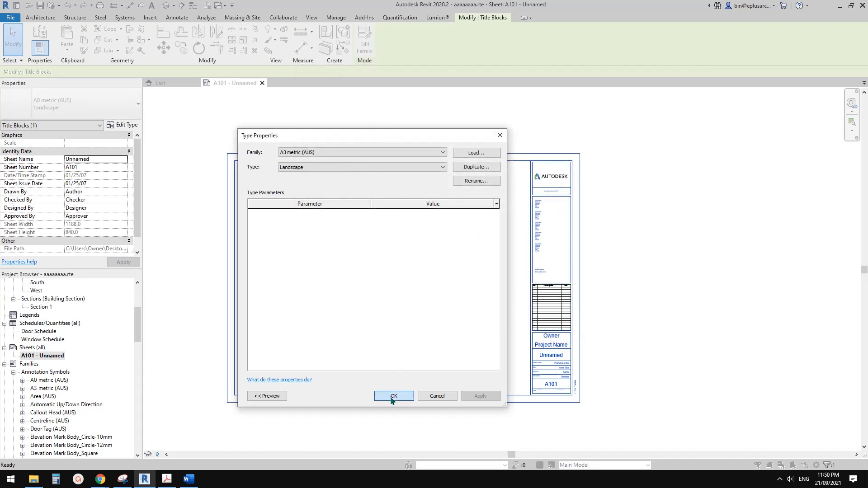
left_click(427, 295)
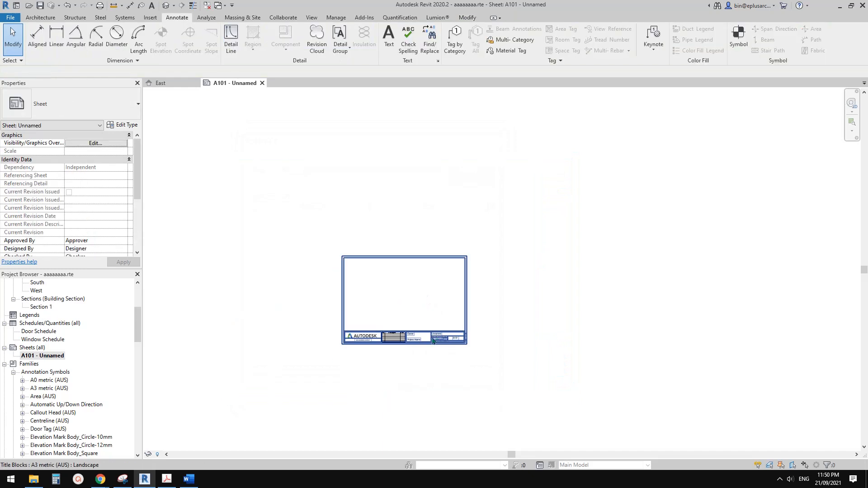
Review the title block types selectable for the sheet's A3 title block, keep A3 metric (AUS) Landscape, and deselect it.
left_click(432, 337)
left_click(104, 116)
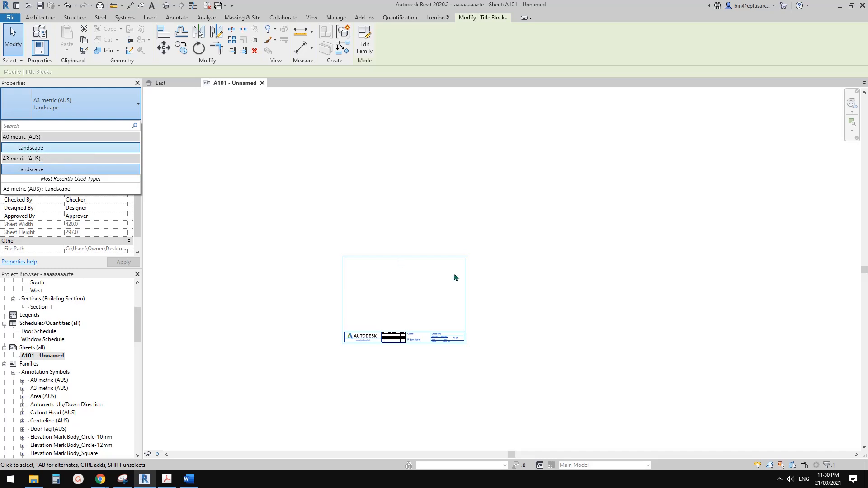
left_click(533, 281)
left_click(466, 308)
middle_click_drag(379, 277, 393, 278)
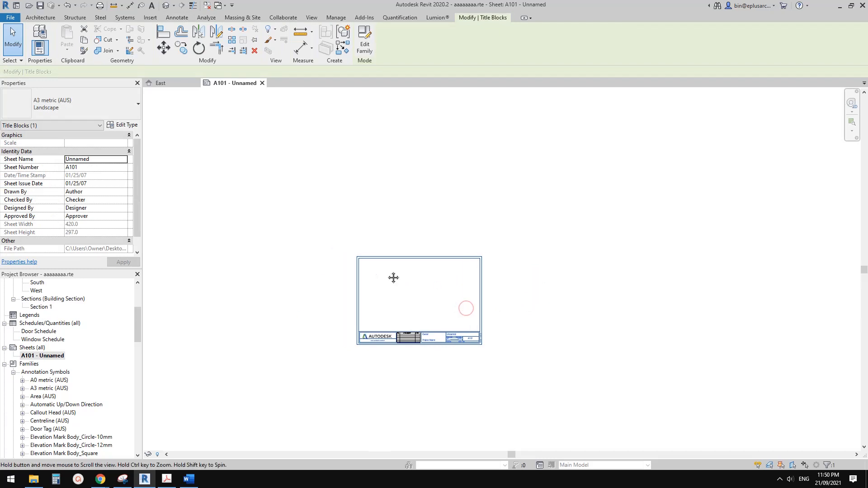
key("Escape")
Start a new sheet, review the titleblocks offered for it, and cancel without creating the sheet.
left_click(32, 347)
right_click(41, 347)
left_click(104, 349)
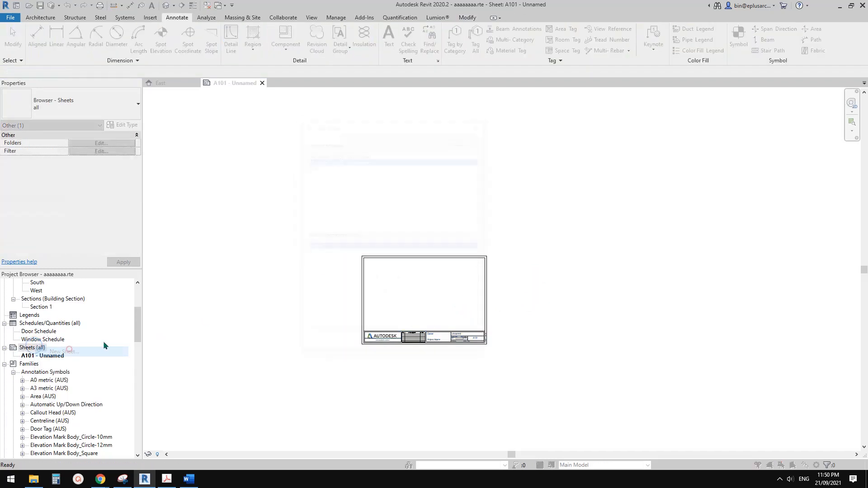
left_click_drag(372, 121, 206, 114)
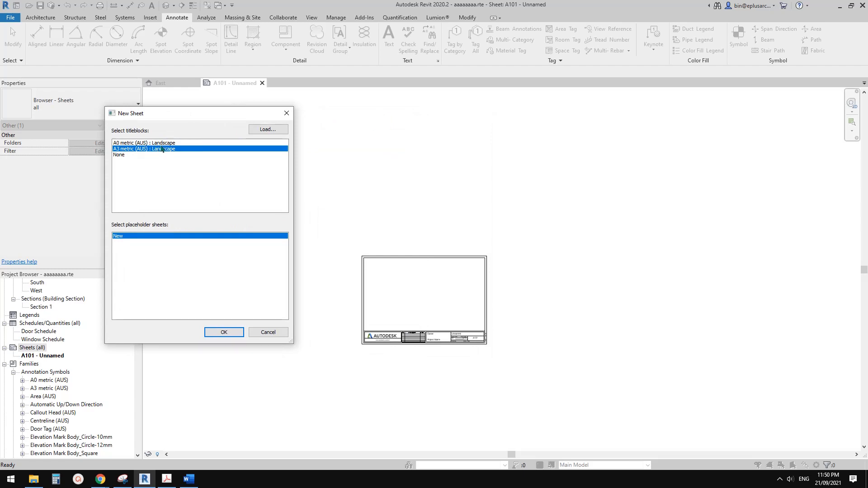
key("Escape")
Examine the A3 title block's project and sheet information fields up close, then deselect the title block.
left_click(559, 312)
scroll(544, 303, "up", 1)
middle_click_drag(499, 307, 522, 302)
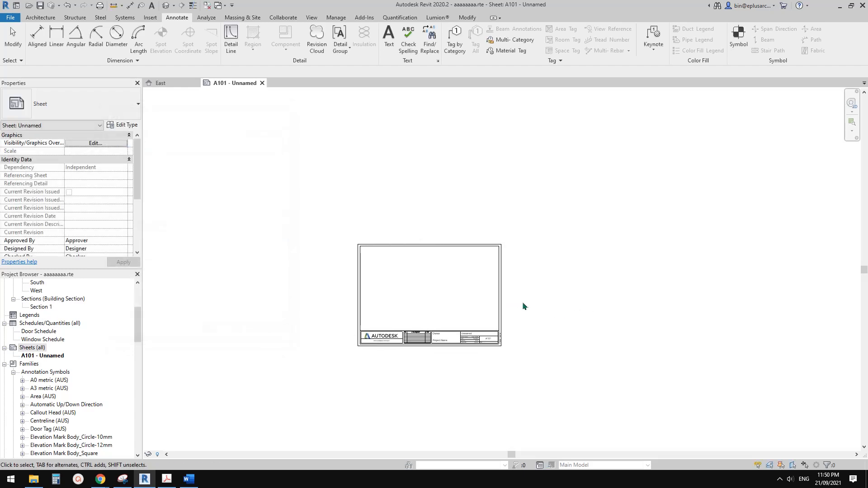
scroll(464, 345, "up", 3)
left_click(493, 343)
scroll(480, 345, "up", 3)
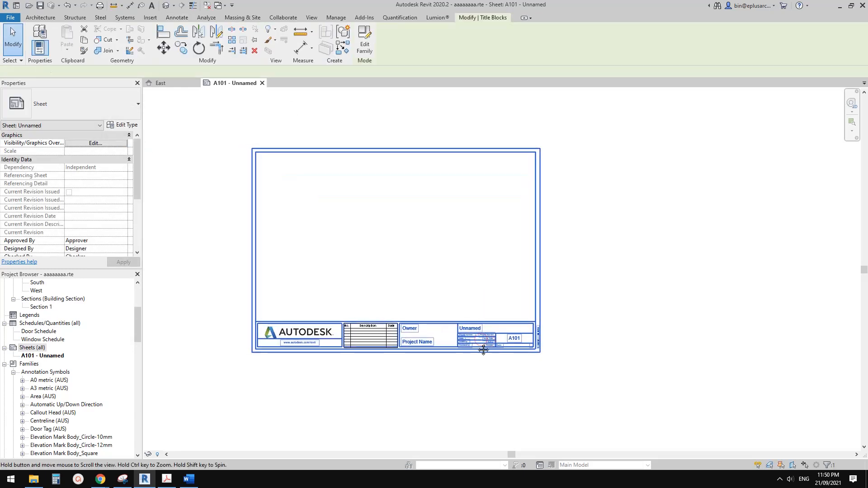
key("Escape")
left_click(502, 342)
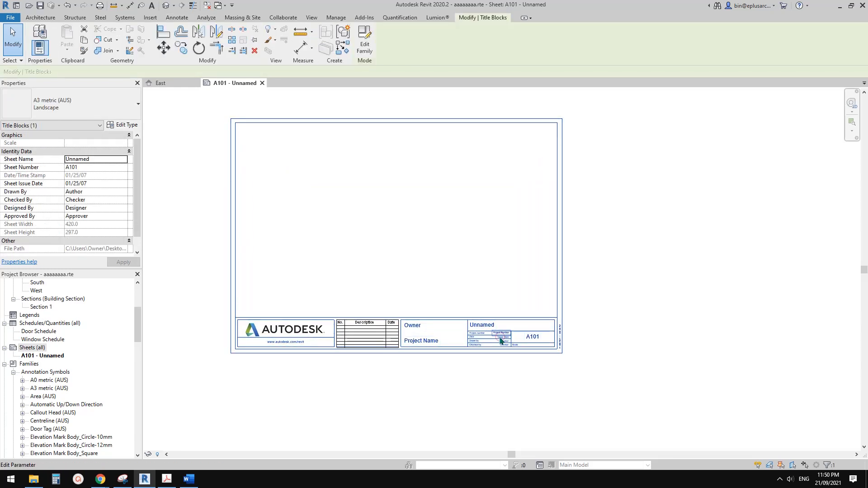
scroll(491, 340, "up", 1)
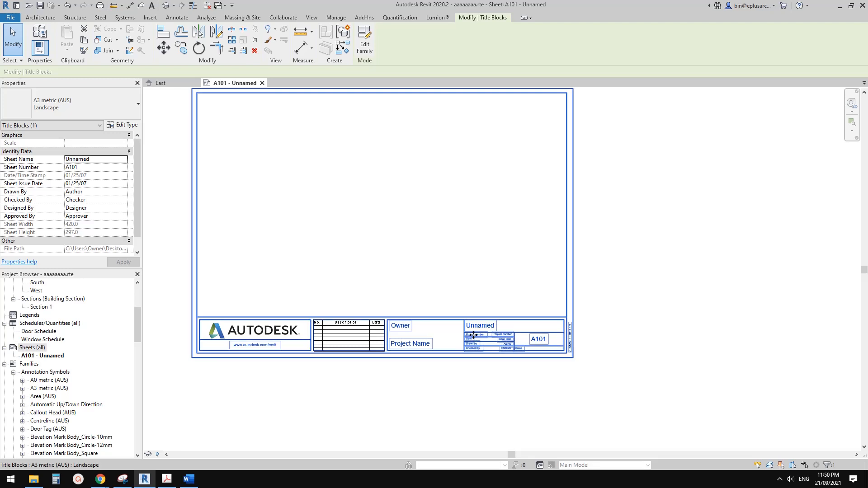
key("Escape")
scroll(475, 326, "down", 3)
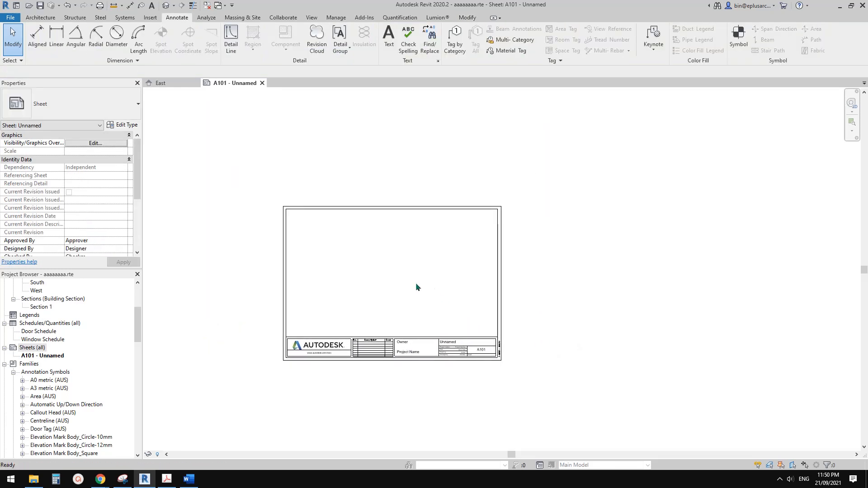
Open the rename settings for sheet A101 to view its number and name, and cancel without changes.
left_click(28, 357)
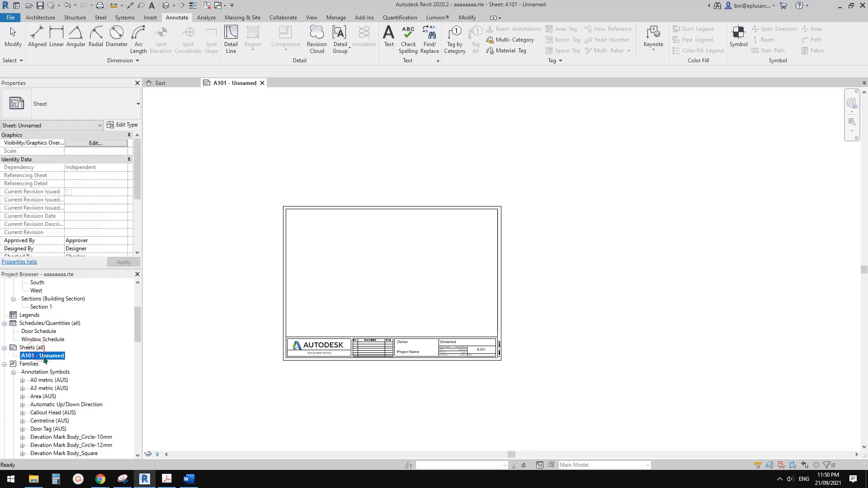
right_click(43, 358)
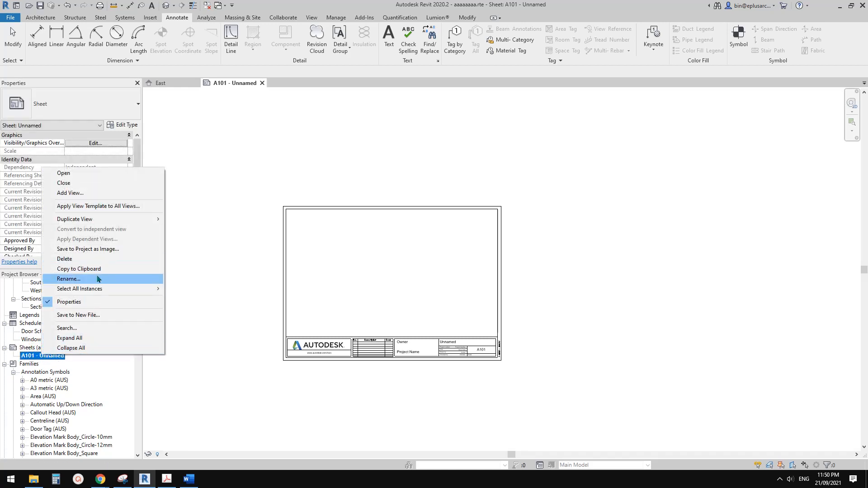
key("Escape")
right_click(48, 359)
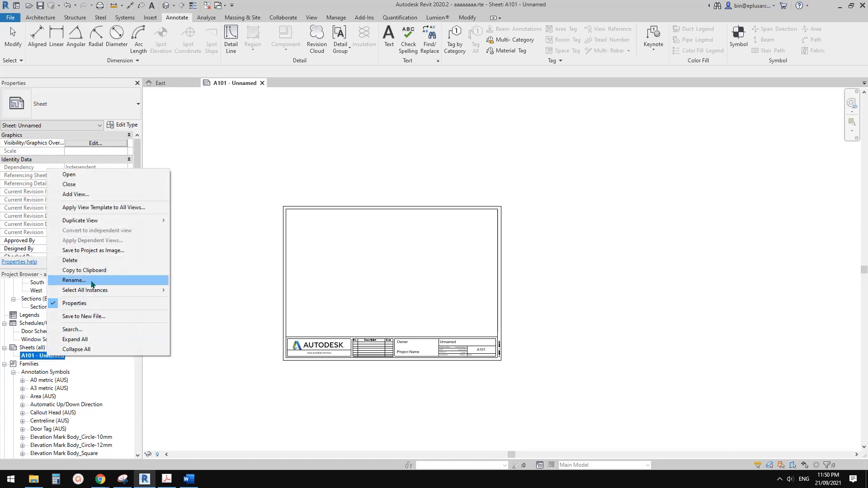
left_click(113, 282)
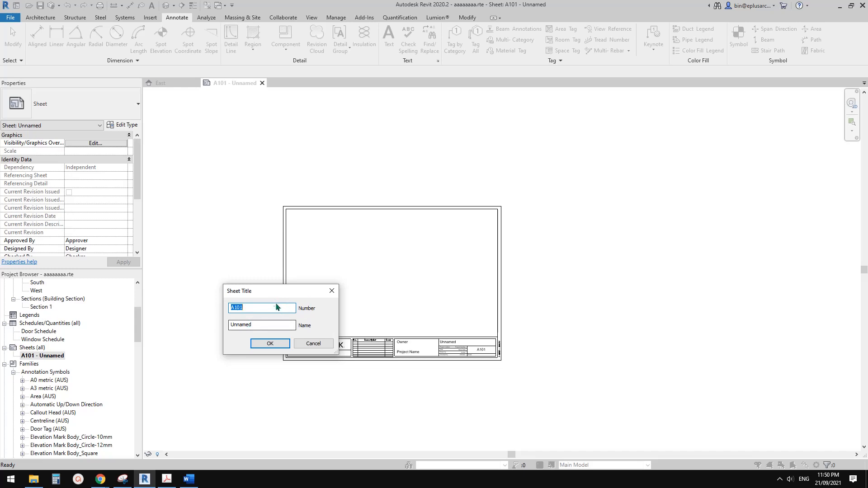
left_click(312, 343)
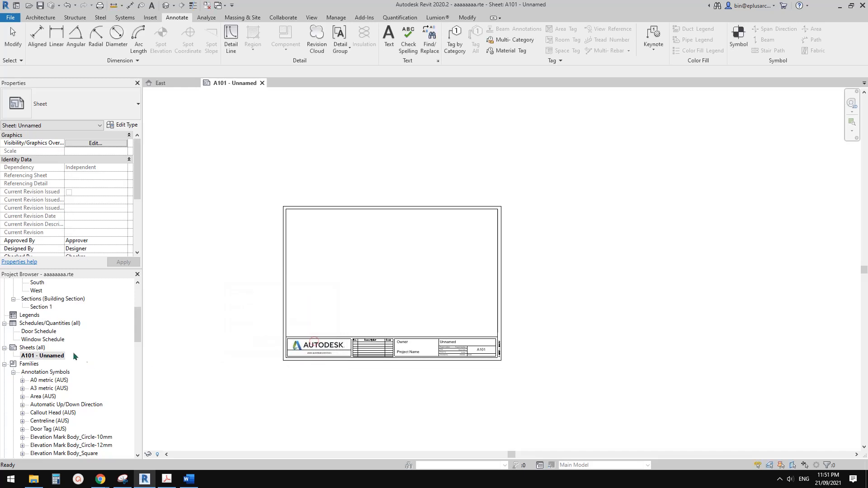
Create four more sheets, each using the A3 metric (AUS) : Landscape titleblock and the New placeholder option.
left_click(36, 349)
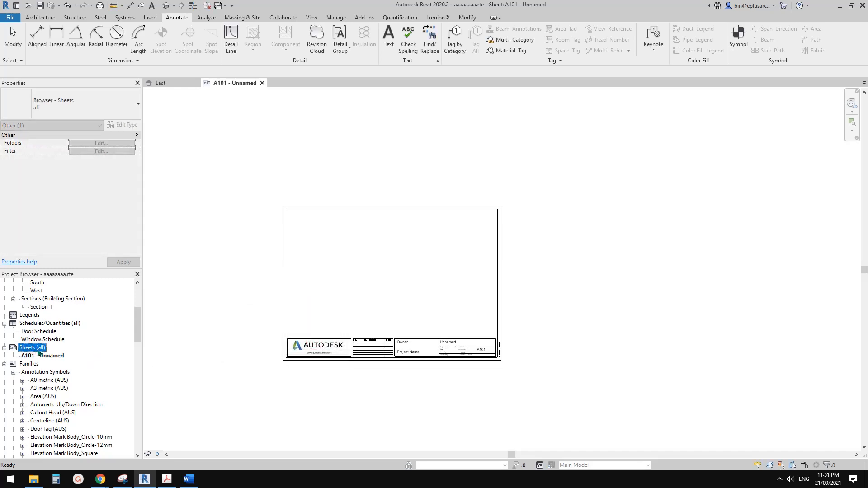
right_click(39, 353)
left_click(67, 353)
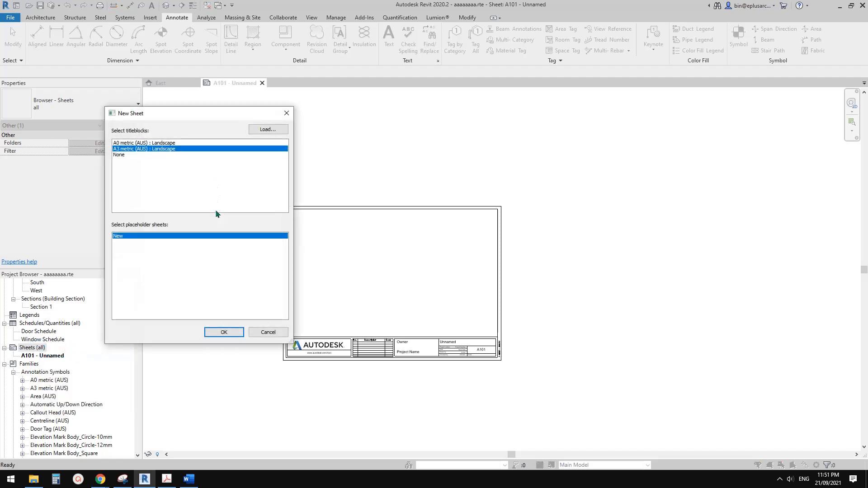
left_click(224, 332)
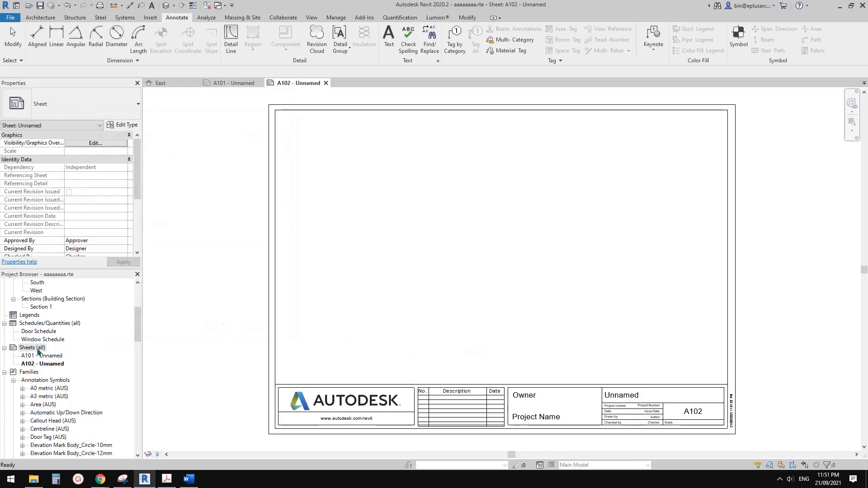
right_click(40, 349)
left_click(76, 353)
left_click(225, 331)
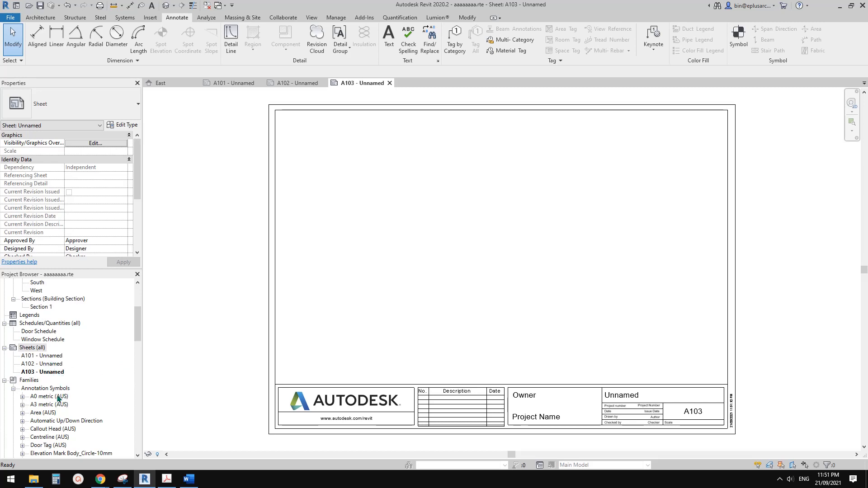
right_click(37, 350)
left_click(54, 356)
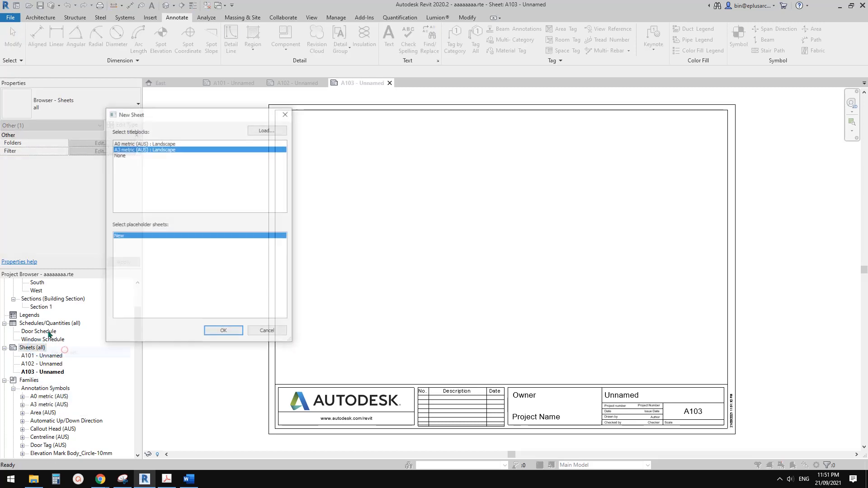
left_click(232, 332)
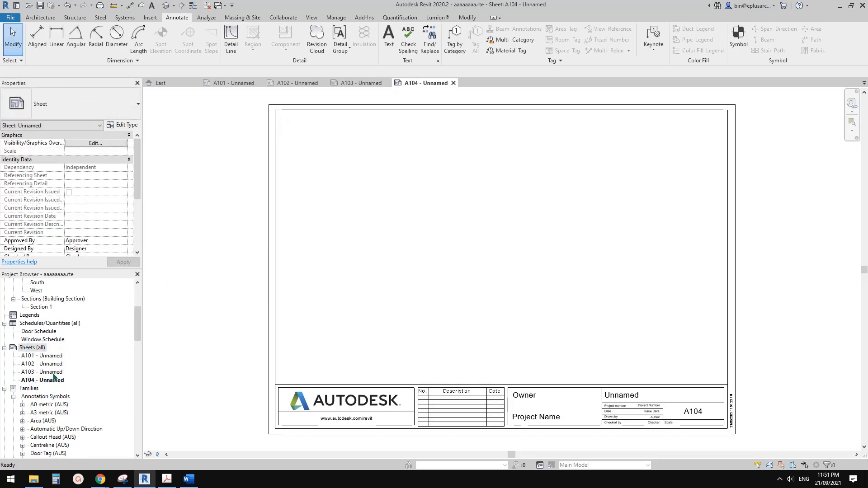
left_click(52, 372)
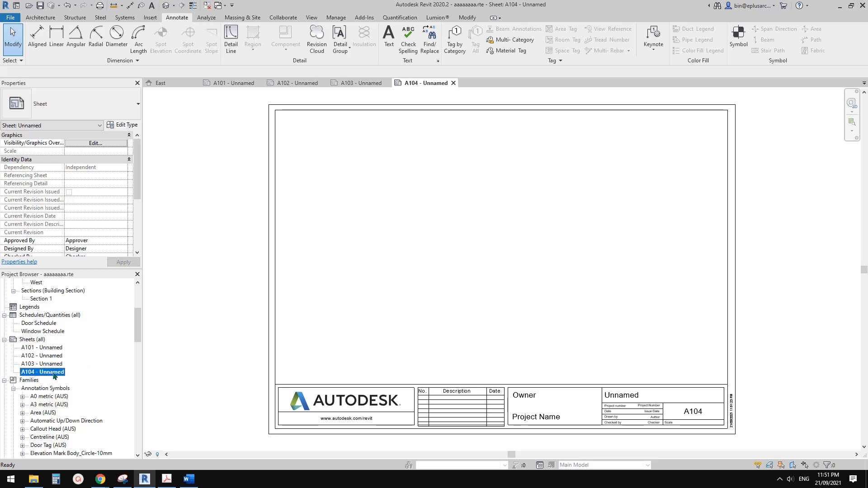
right_click(41, 339)
left_click(61, 345)
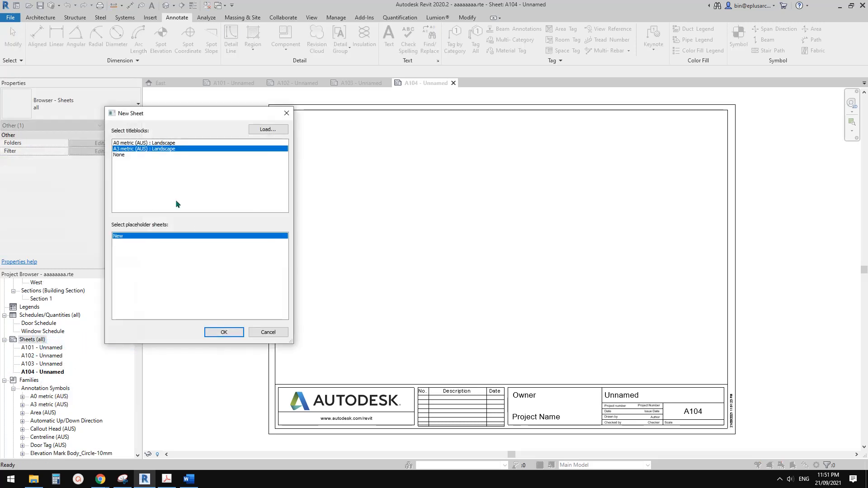
left_click(224, 332)
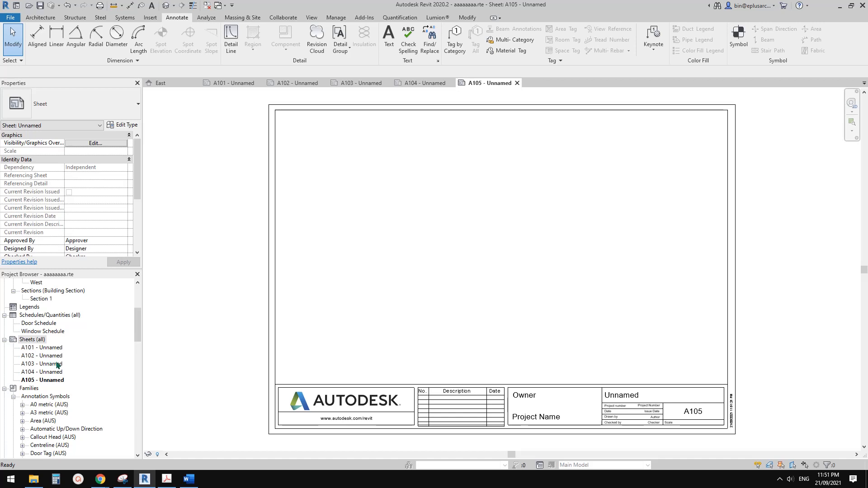
On sheet A101, place a North Arrow (AUS) symbol and move it into the title block beside the owner and project name.
left_click(54, 348)
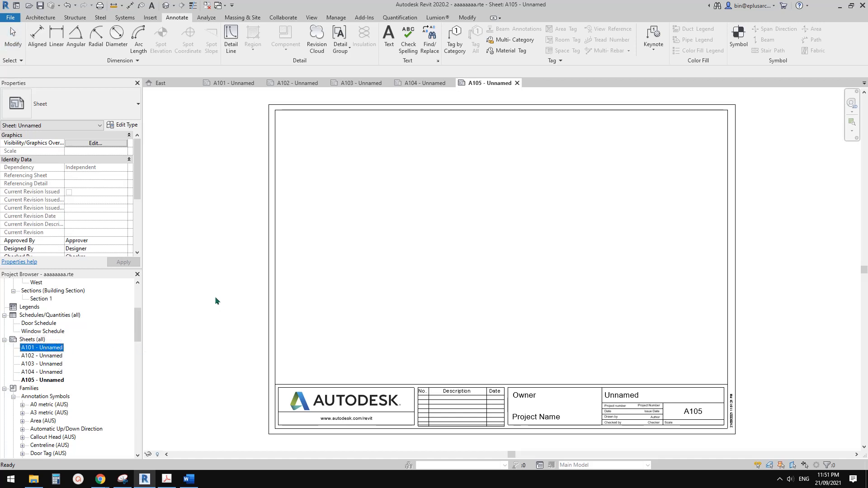
double_click(47, 348)
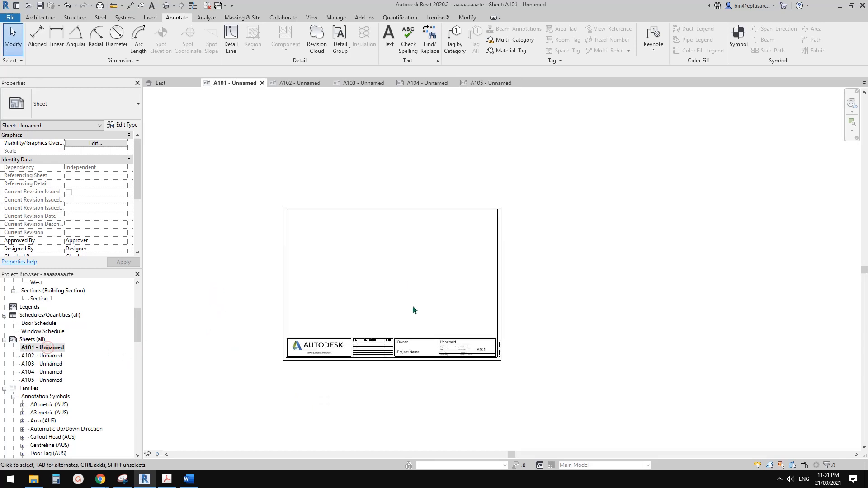
scroll(398, 326, "up", 3)
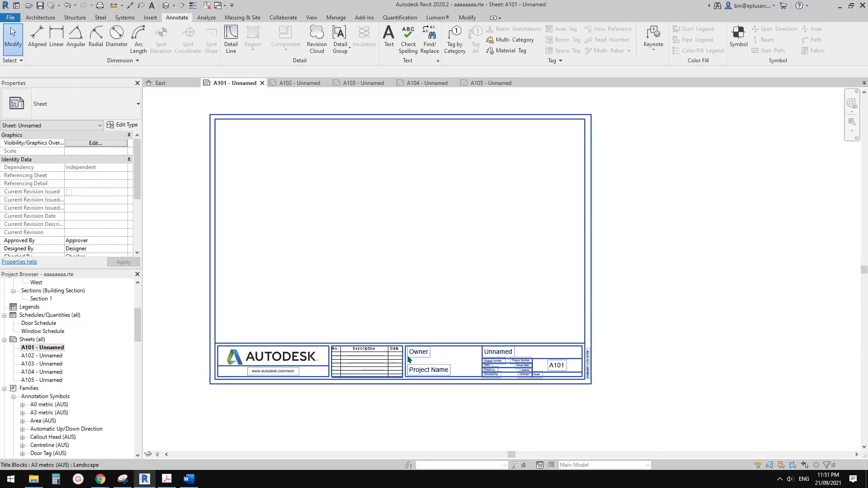
left_click(738, 37)
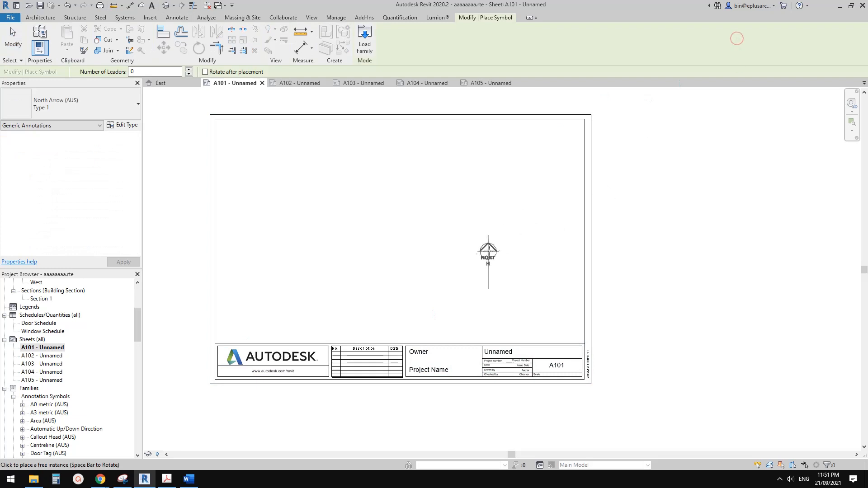
left_click(564, 304)
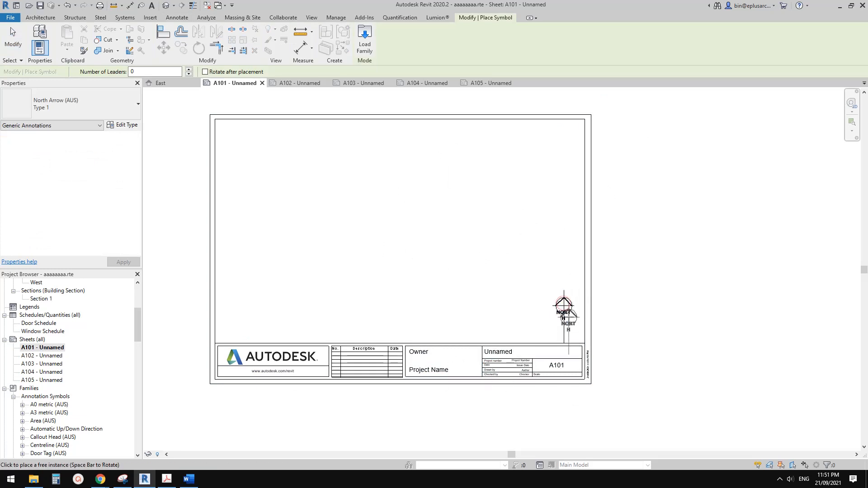
key("Escape")
left_click_drag(567, 311, 471, 361)
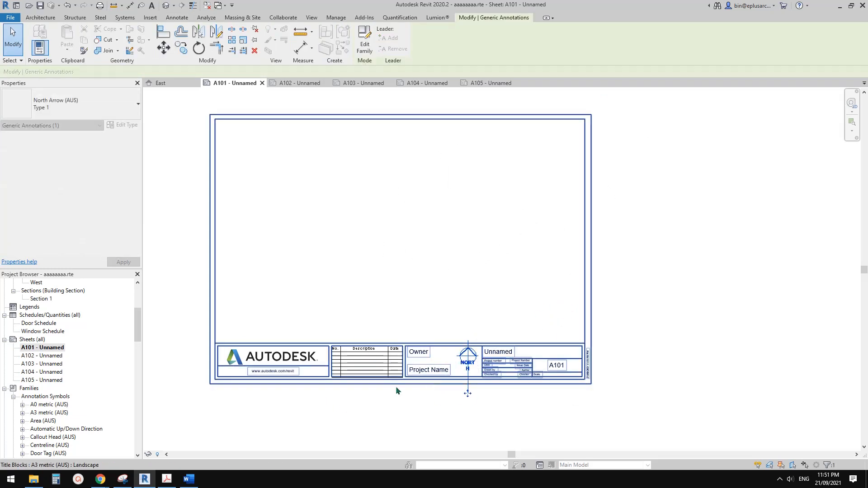
key("Escape")
middle_click_drag(470, 364, 419, 364)
middle_click_drag(504, 328, 500, 330)
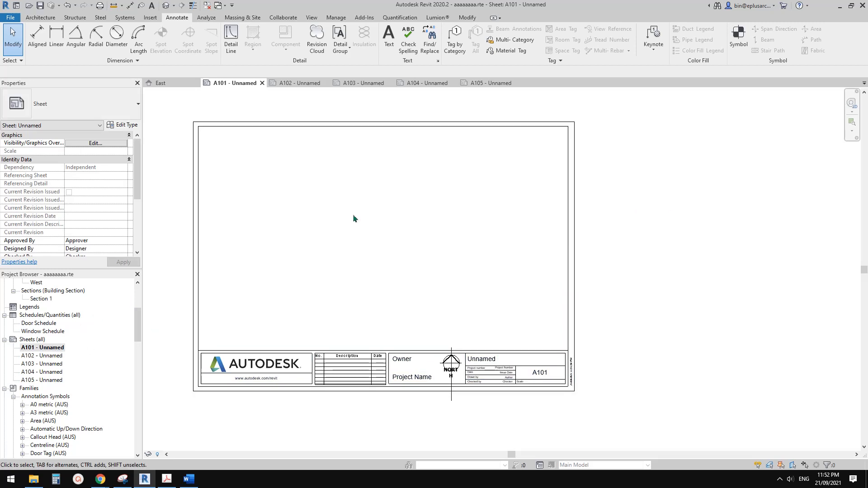
middle_click_drag(357, 179, 460, 181)
key("z")
key("e")
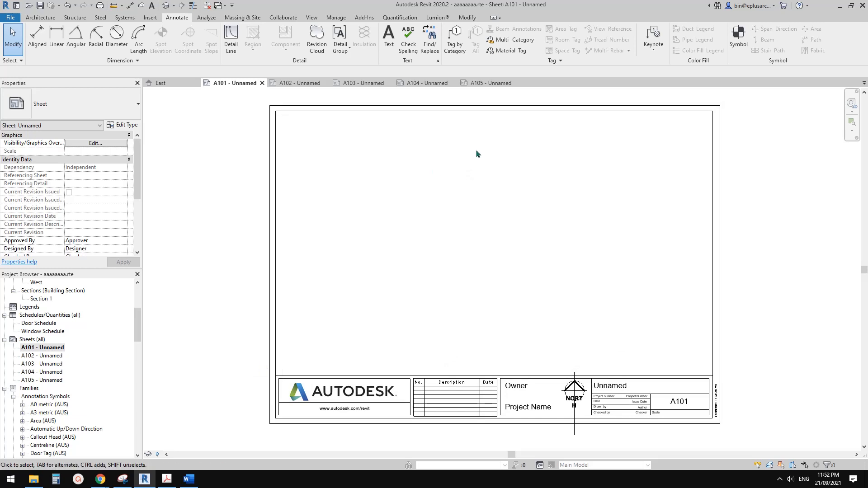
left_click(40, 18)
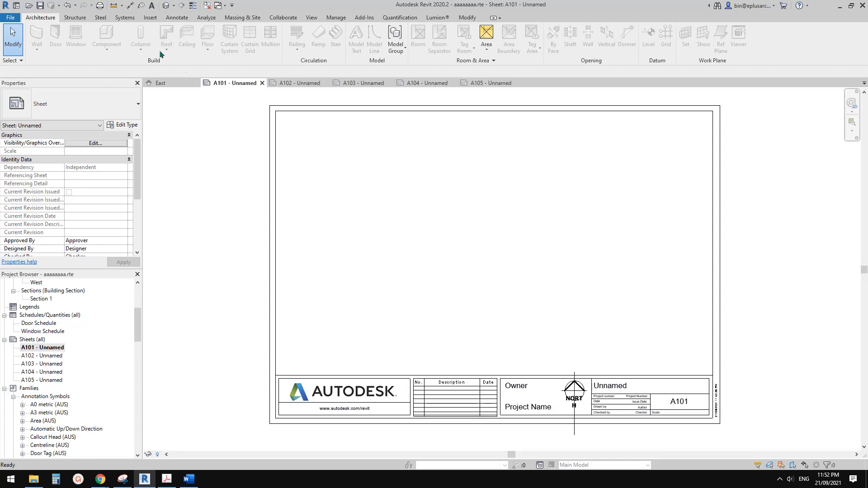
left_click(75, 18)
left_click(100, 19)
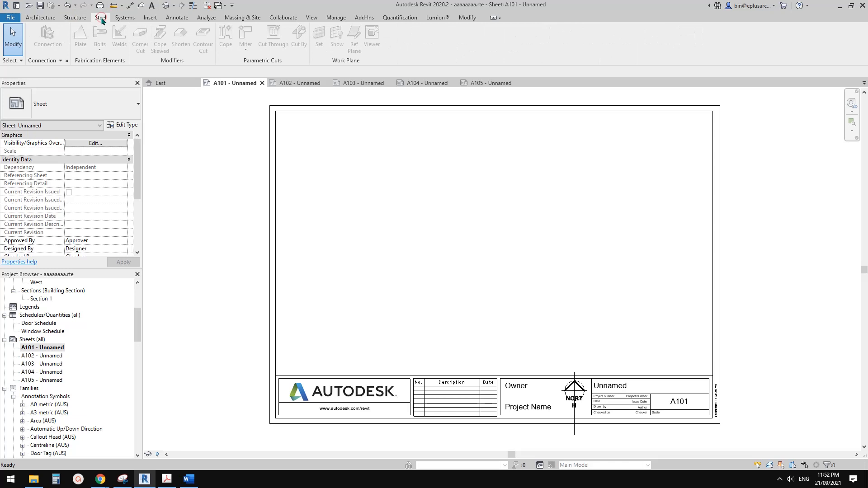
left_click(125, 17)
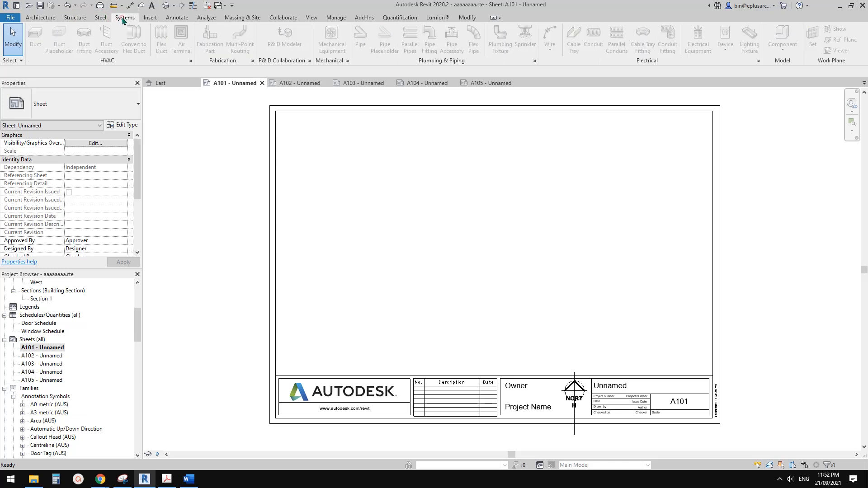
left_click(150, 17)
left_click(178, 19)
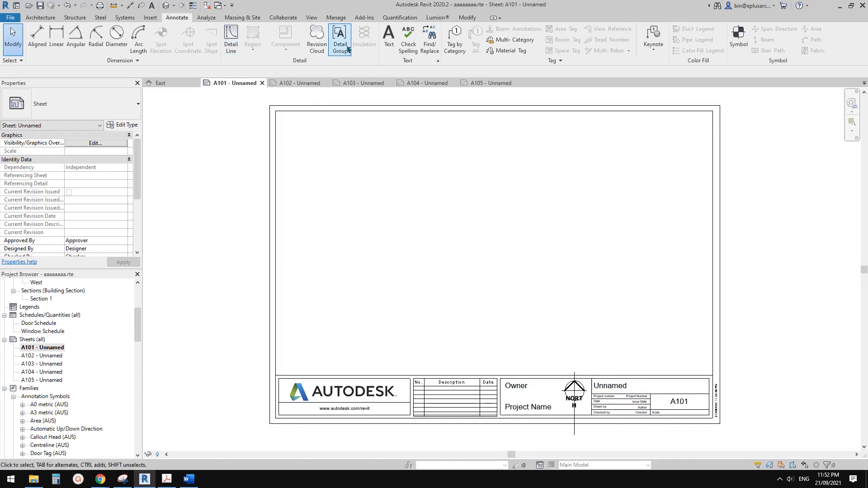
Review the project's Line Styles, from the pen widths to the dashed and dotted styles, and close the settings.
left_click(336, 17)
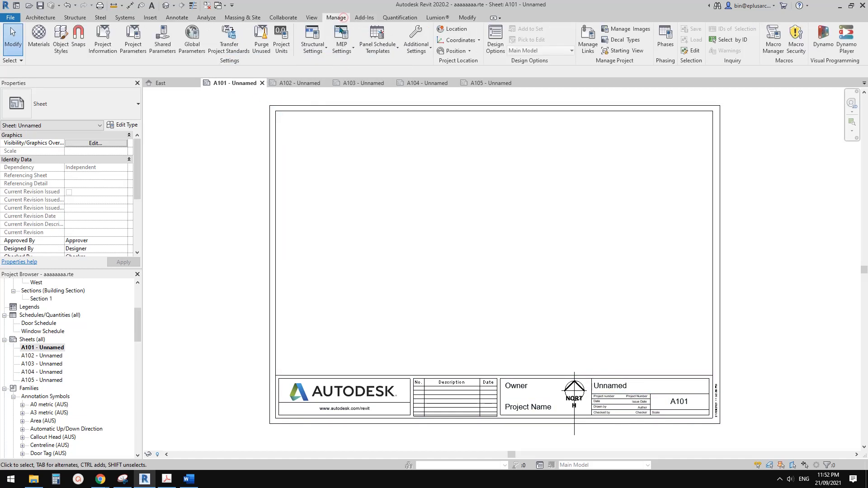
left_click(423, 50)
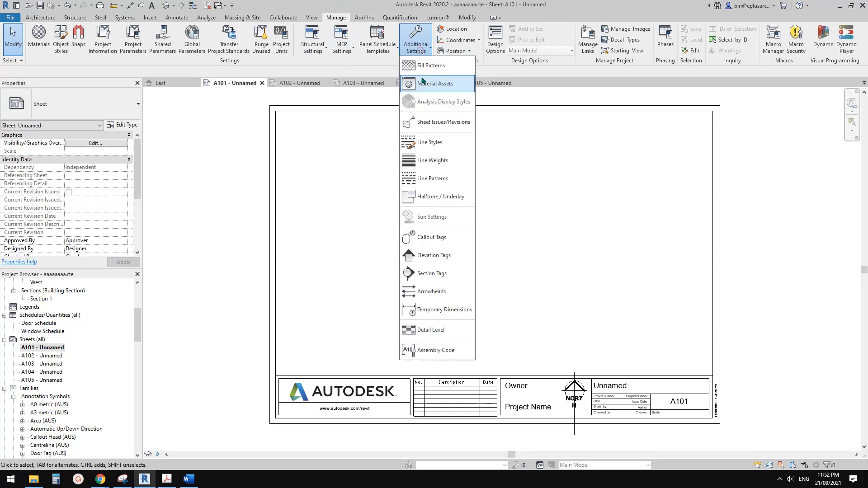
left_click(441, 144)
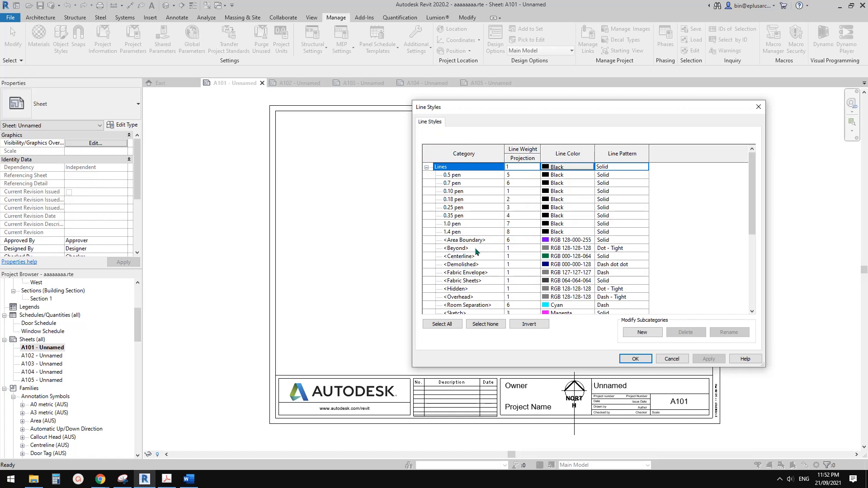
scroll(477, 275, "down", 2)
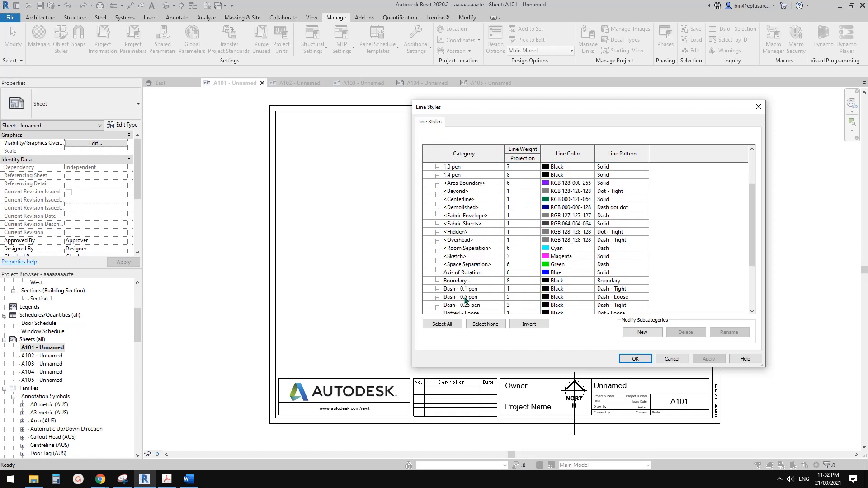
scroll(480, 292, "down", 1)
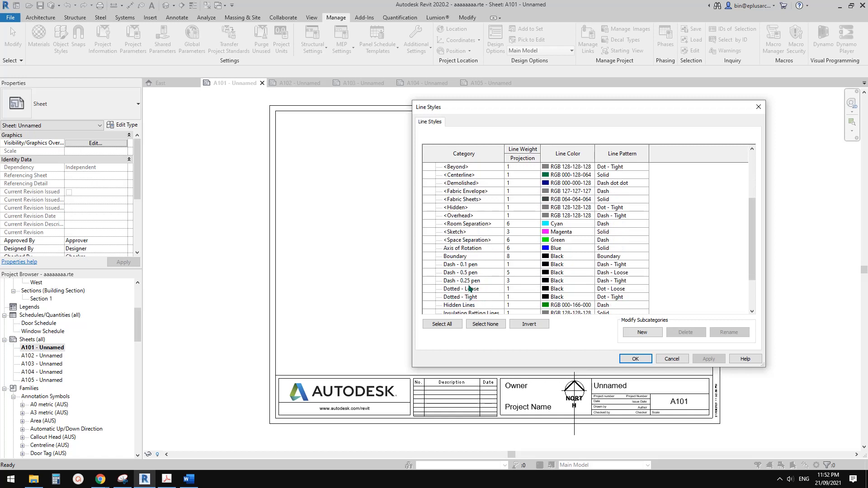
scroll(485, 259, "up", 1)
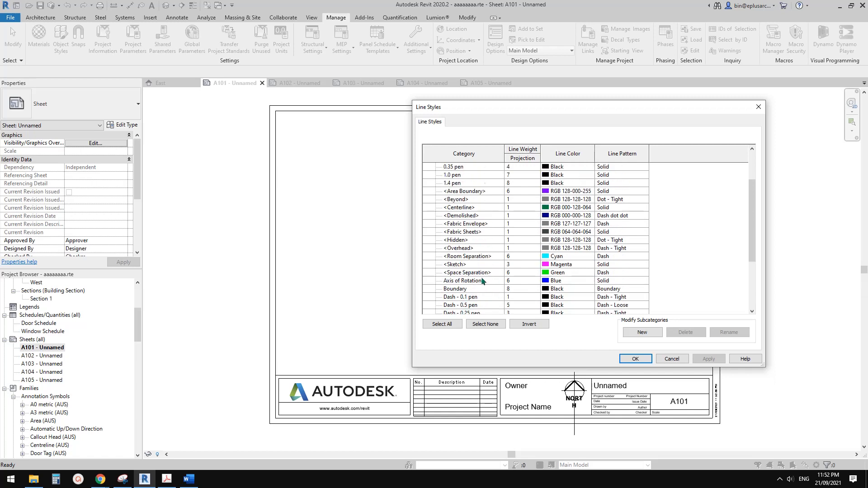
scroll(475, 269, "down", 1)
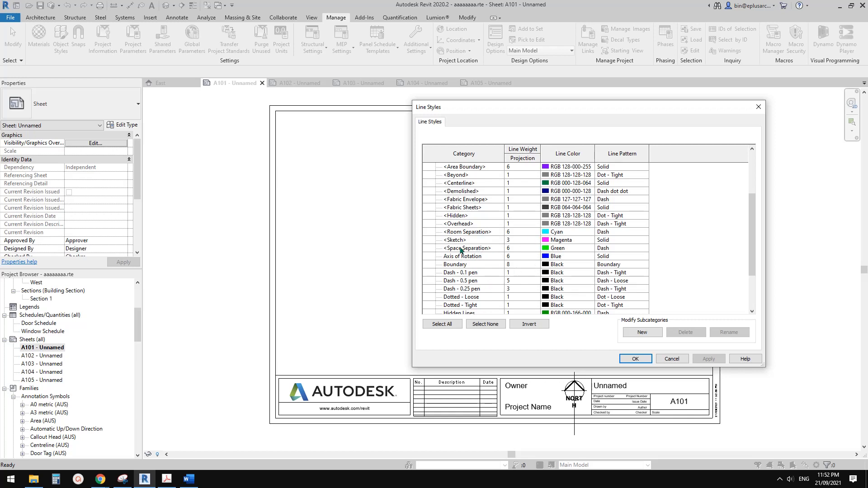
scroll(481, 231, "up", 1)
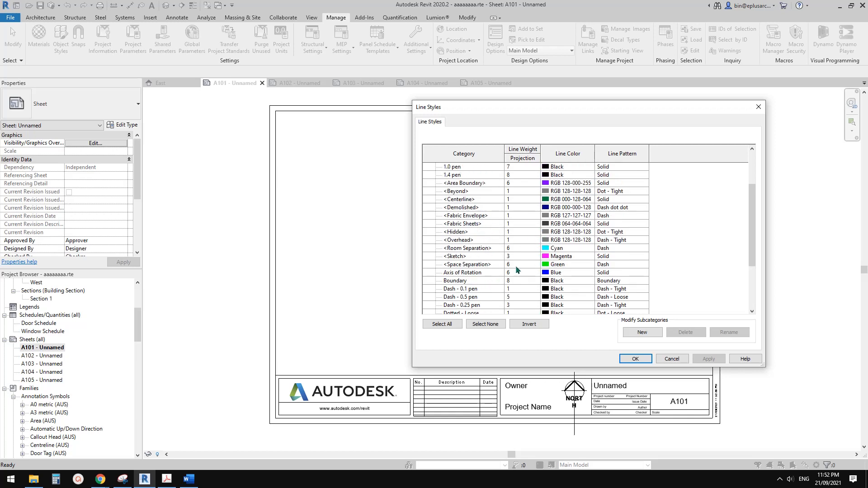
scroll(497, 260, "up", 2)
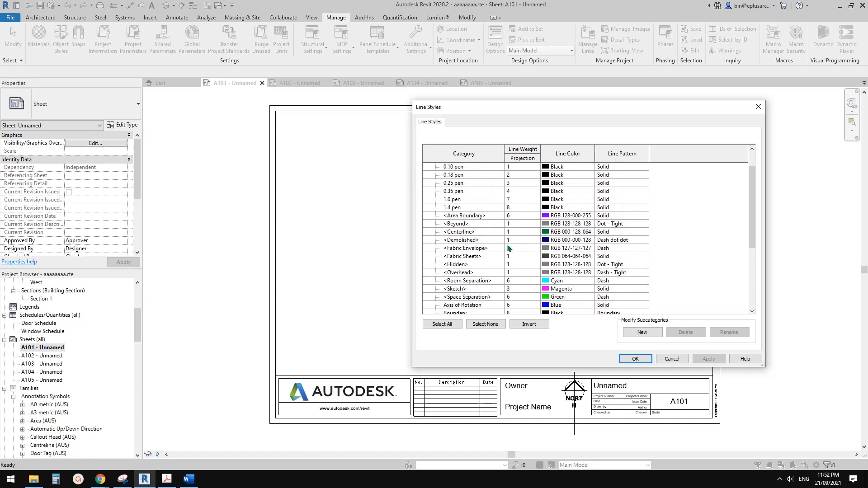
scroll(499, 252, "up", 2)
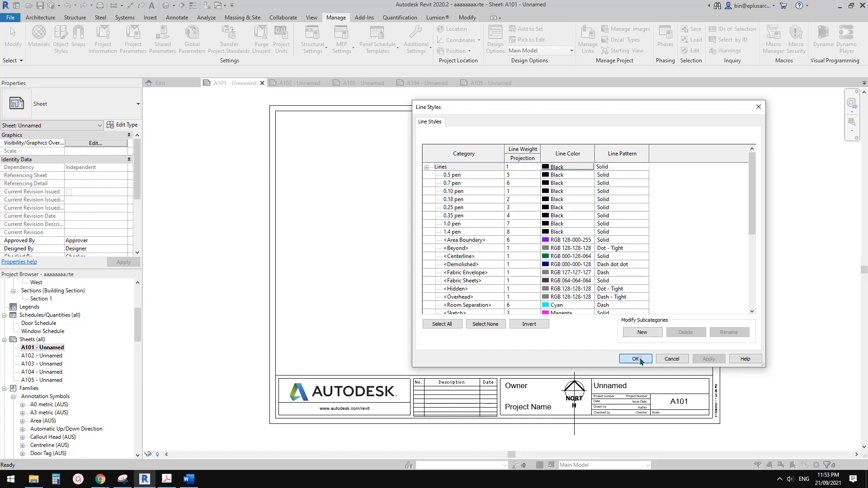
left_click(637, 359)
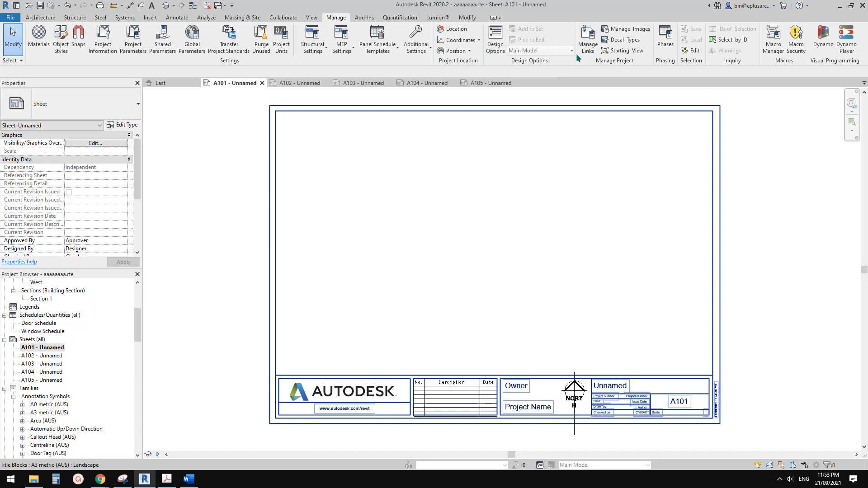
Open the Line Weights settings to view the model line weights by view scale, and close them without changes.
left_click(425, 57)
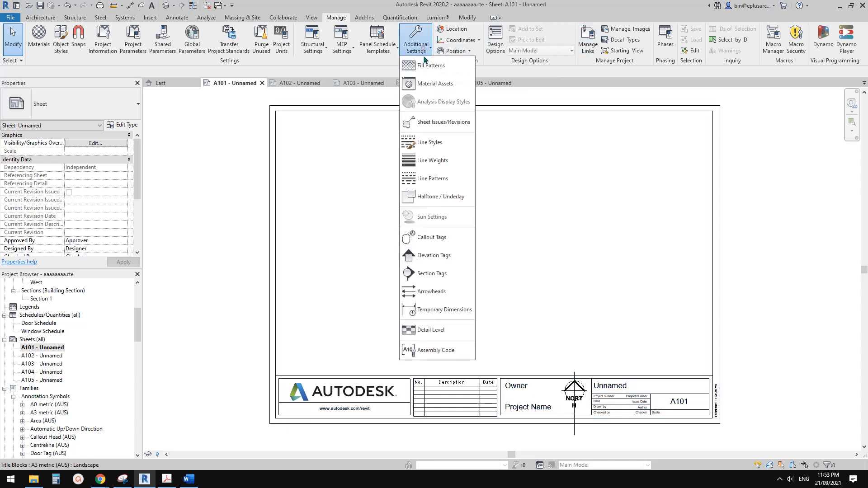
left_click(439, 162)
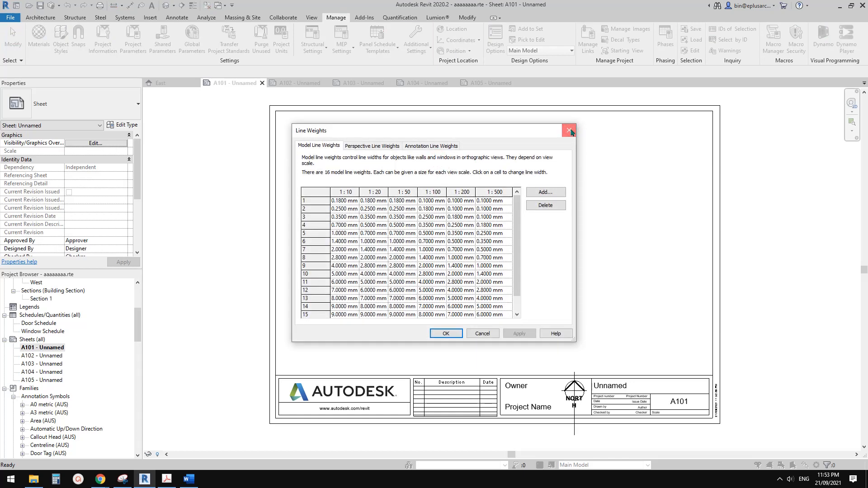
left_click(570, 131)
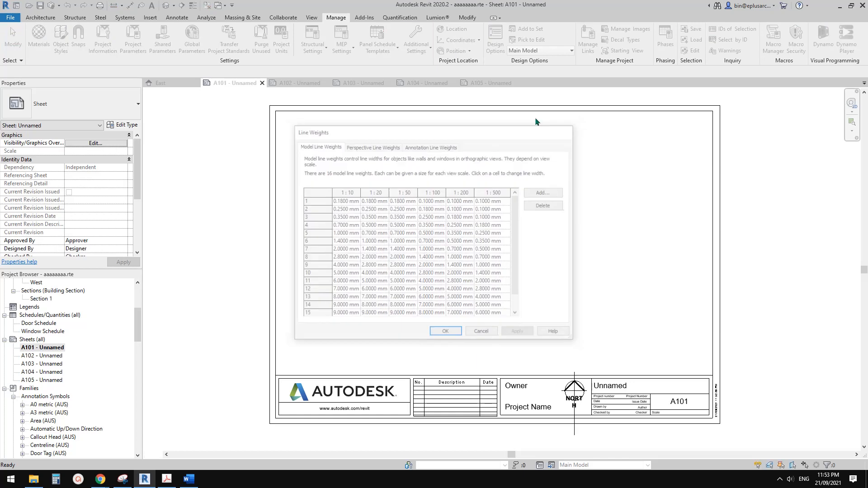
Look through the project's Line Patterns list, reopening it for a second check, and cancel without changes.
left_click(416, 45)
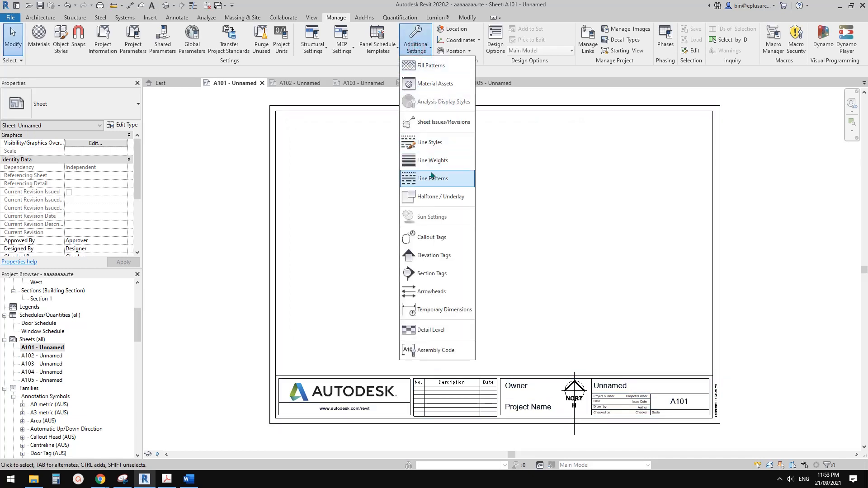
left_click(441, 180)
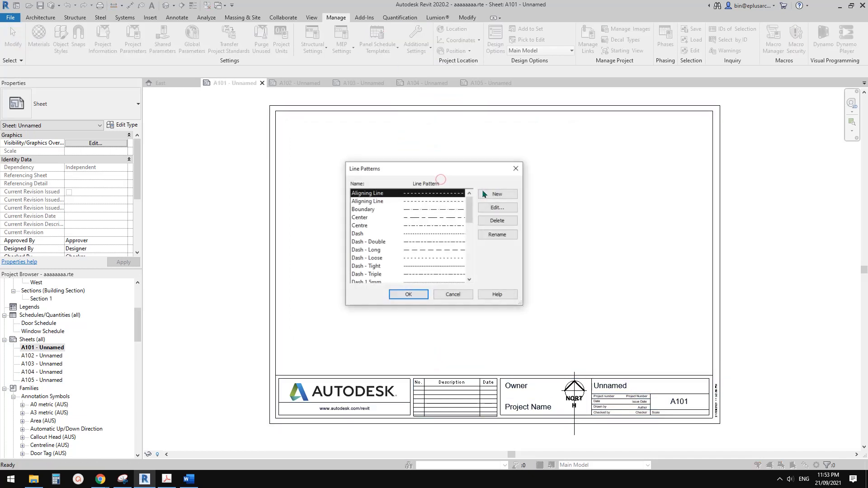
mouse_move(469, 214)
left_mouse_down()
mouse_move(468, 258)
mouse_move(471, 212)
left_mouse_up()
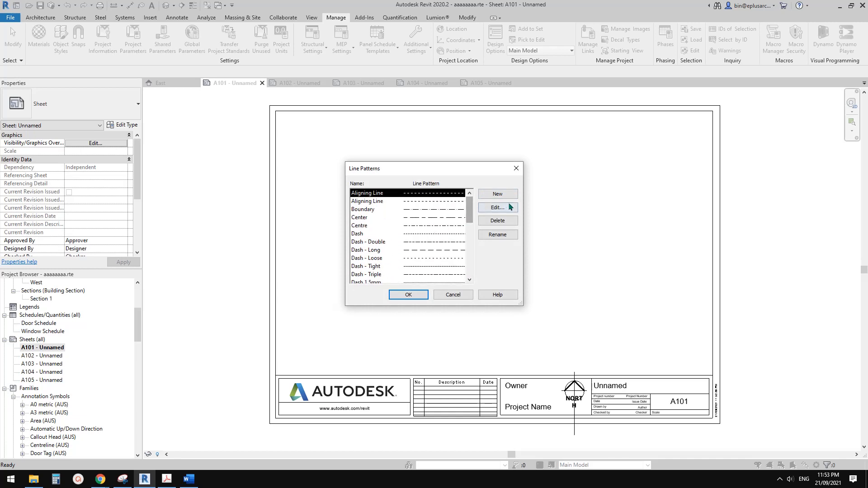
mouse_move(469, 212)
left_mouse_down()
mouse_move(470, 233)
mouse_move(471, 200)
mouse_move(471, 264)
mouse_move(470, 209)
left_mouse_up()
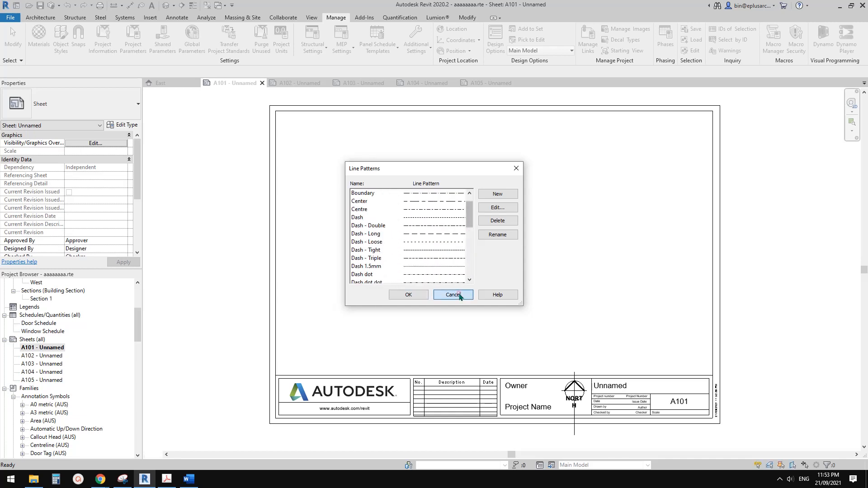
left_click(453, 294)
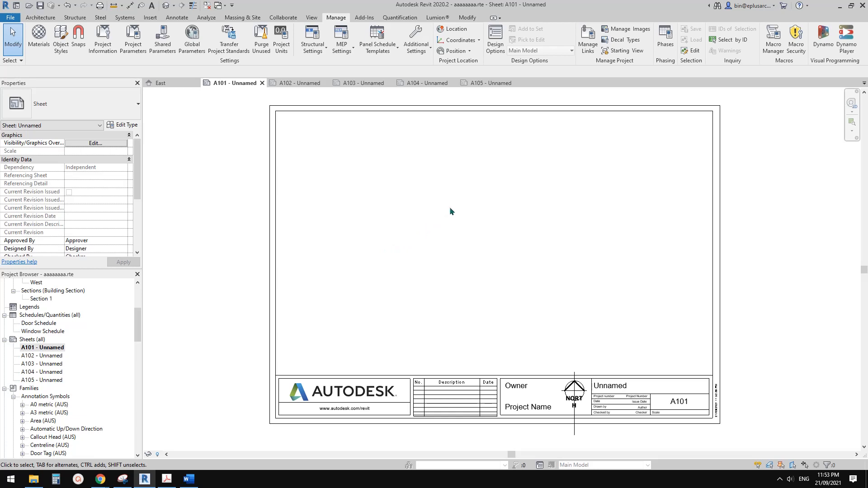
left_click(416, 41)
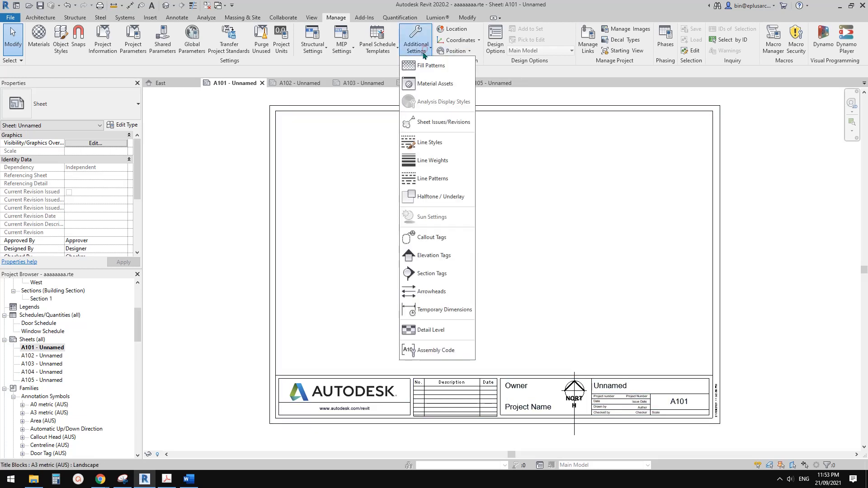
left_click(439, 179)
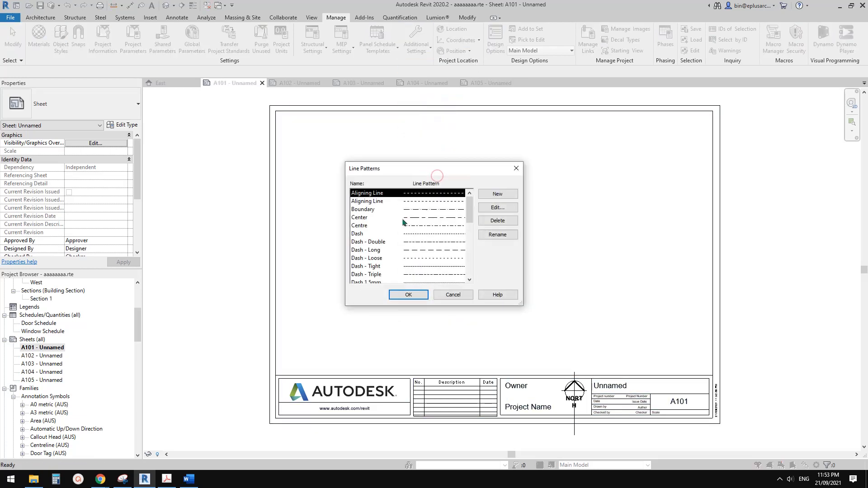
left_click_drag(470, 210, 470, 205)
left_click_drag(414, 169, 404, 173)
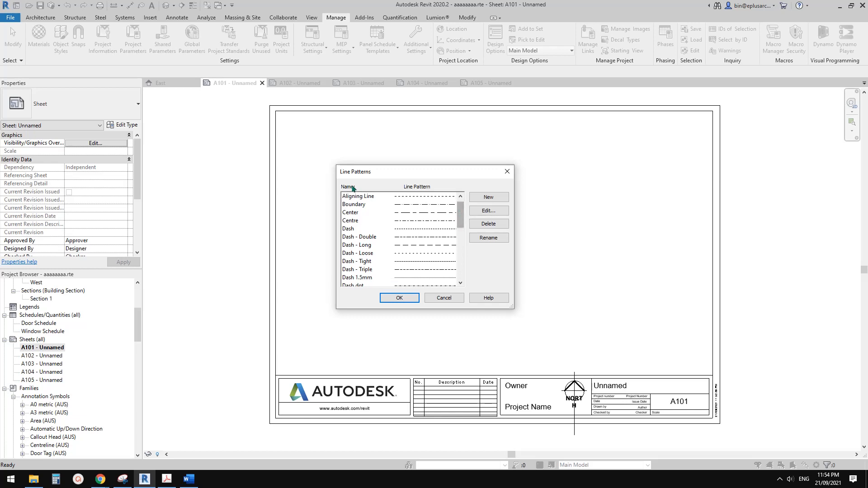
mouse_move(460, 217)
left_mouse_down()
mouse_move(462, 264)
mouse_move(461, 214)
left_mouse_up()
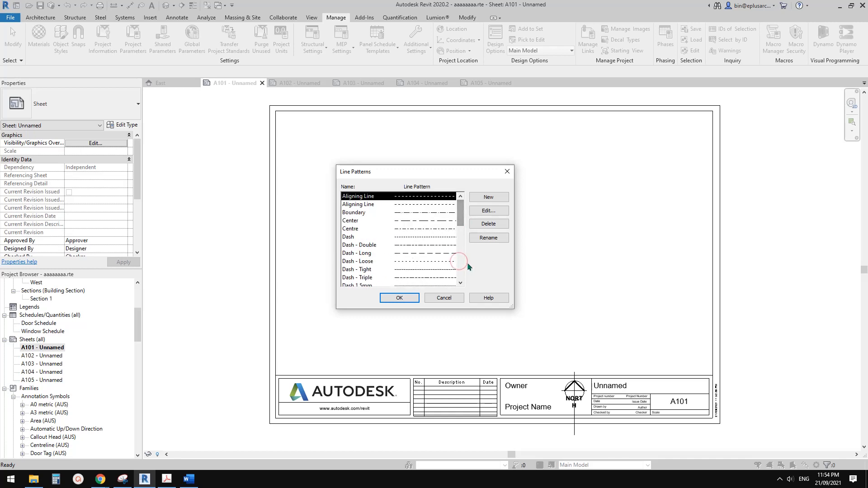
left_click(450, 298)
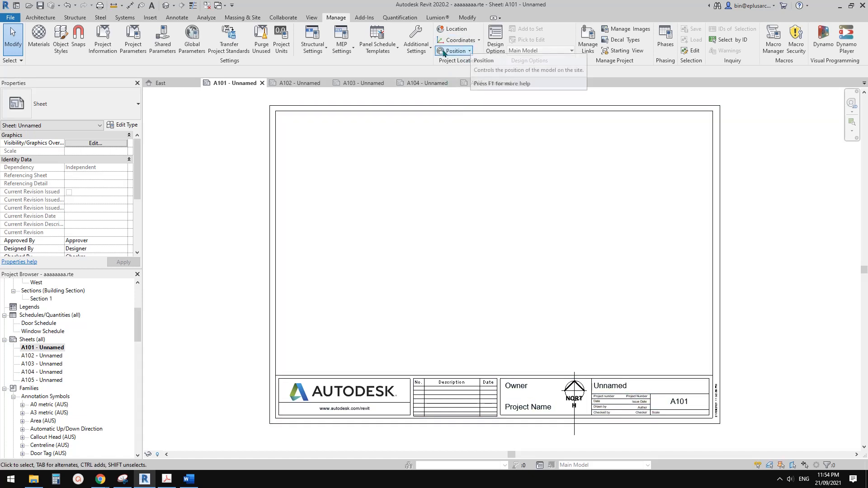
left_click(428, 53)
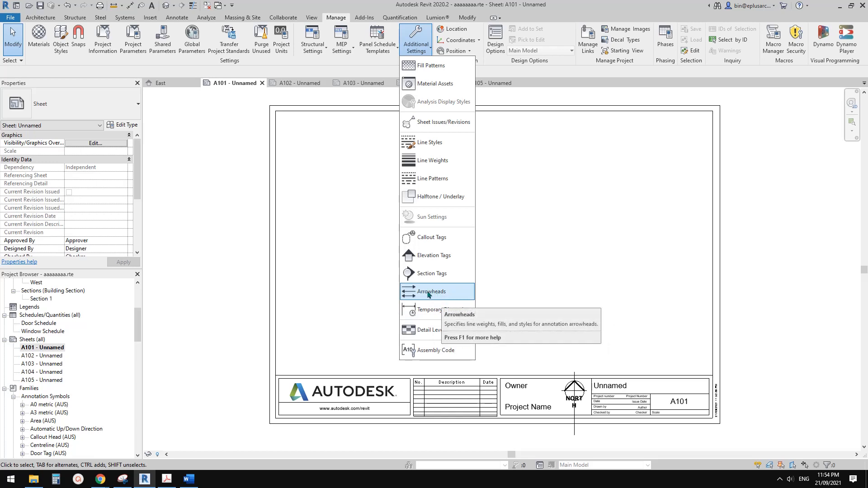
left_click(221, 224)
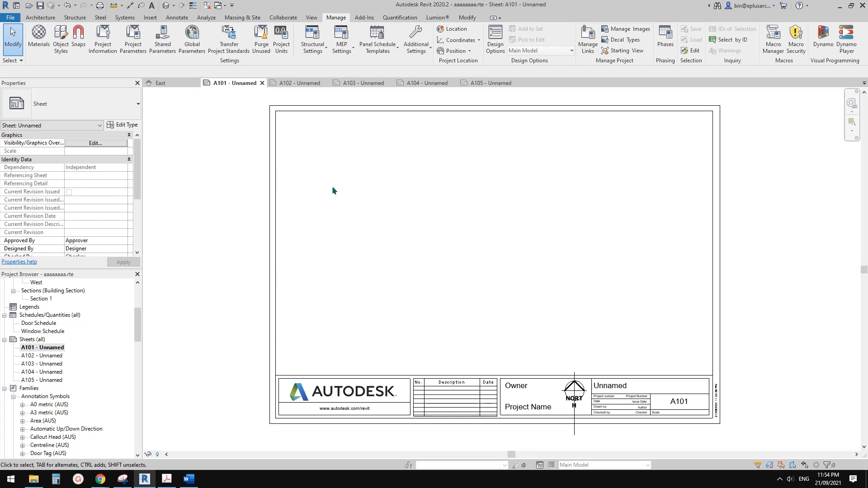
Try Transfer Project Standards and dismiss it, and close all inactive views so only sheet A101 stays open.
left_click(229, 40)
left_click(489, 245)
left_click(207, 5)
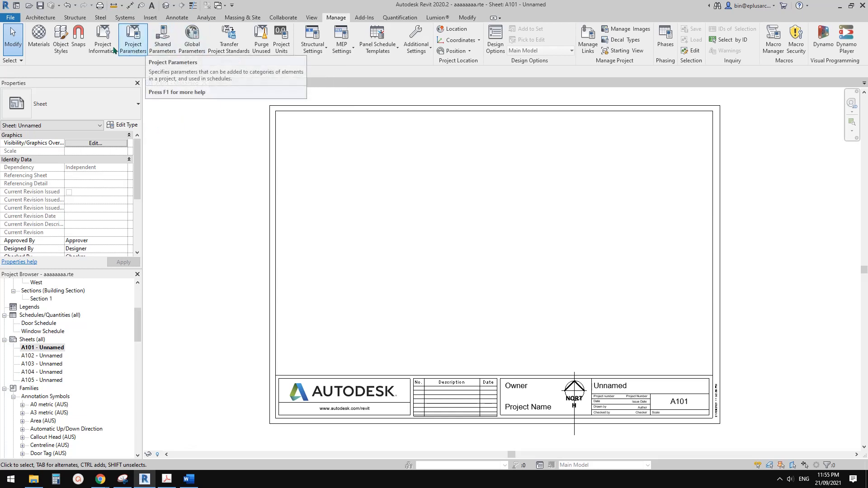
View the Project Parameters available to elements in this project, and cancel without changes.
left_click(132, 42)
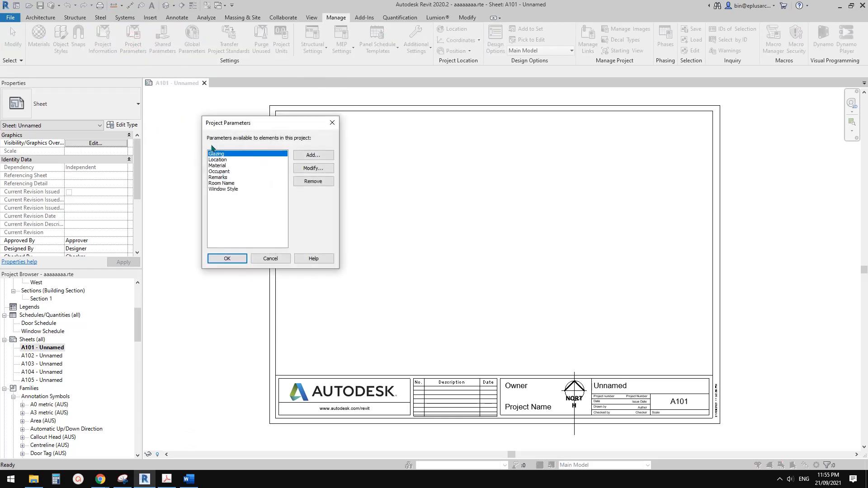
left_click(277, 261)
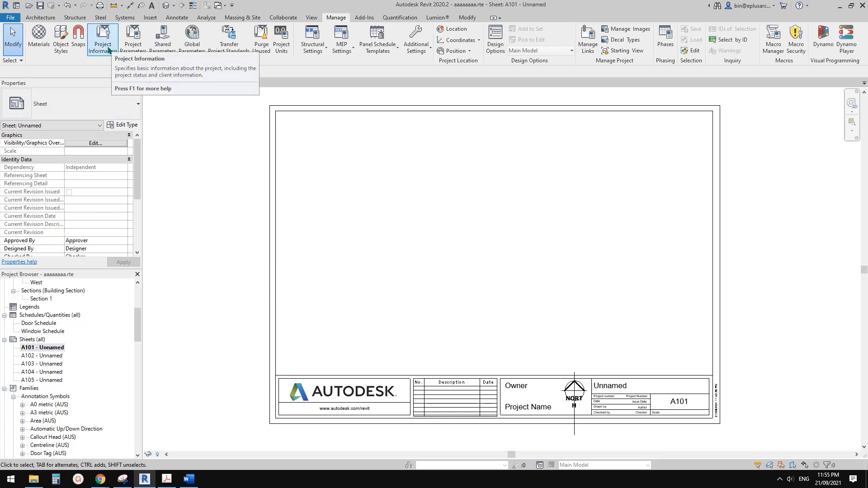
Open the project's Object Styles and look through the model categories' line weights, colors and patterns as far as Walls.
left_click(63, 45)
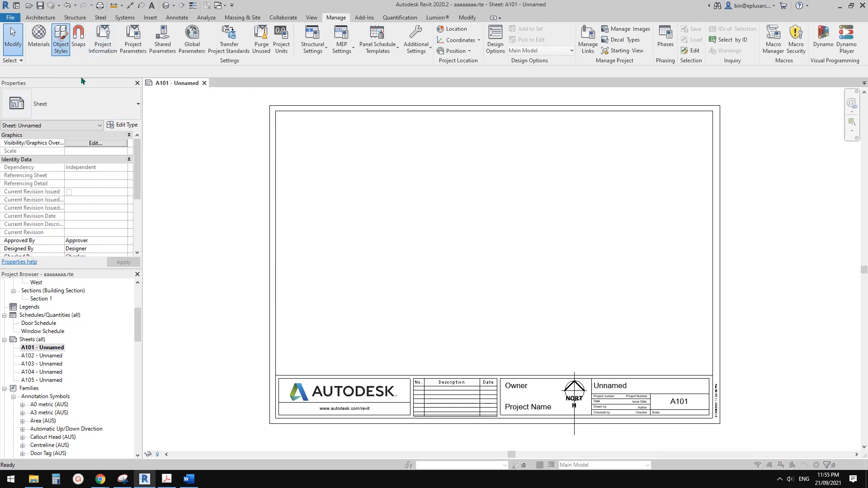
left_click_drag(319, 71, 395, 67)
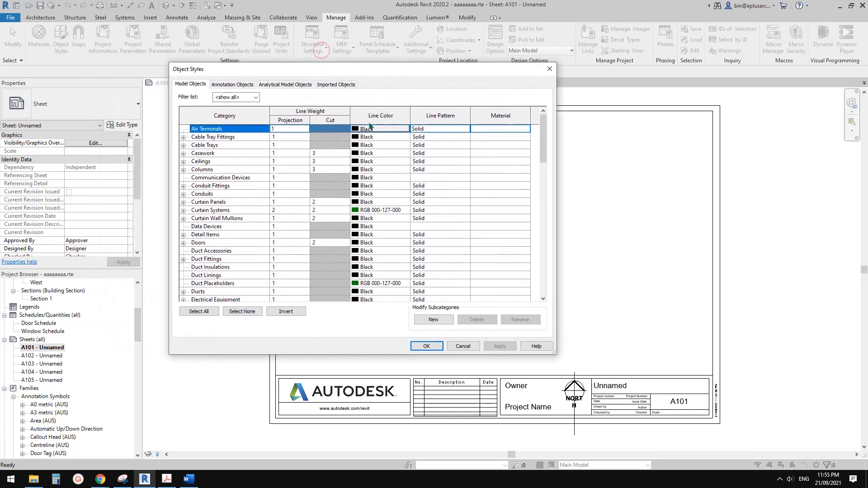
left_click_drag(318, 70, 338, 80)
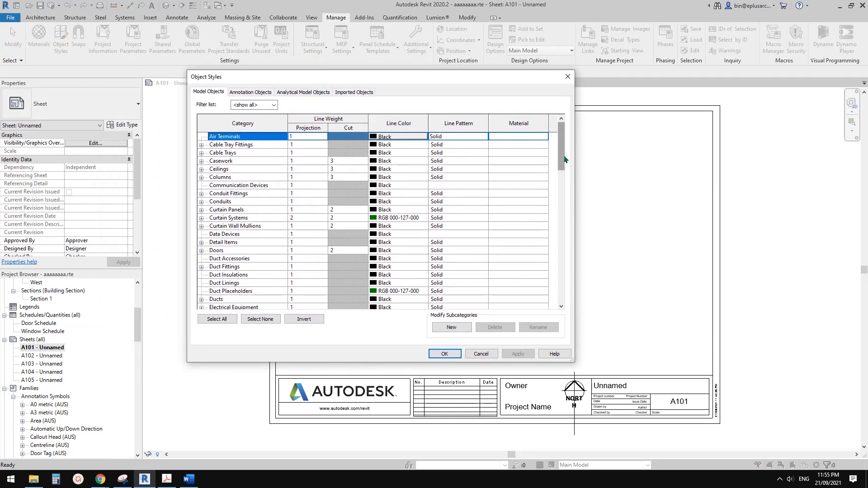
mouse_move(561, 158)
left_mouse_down()
mouse_move(561, 285)
mouse_move(562, 156)
left_mouse_up()
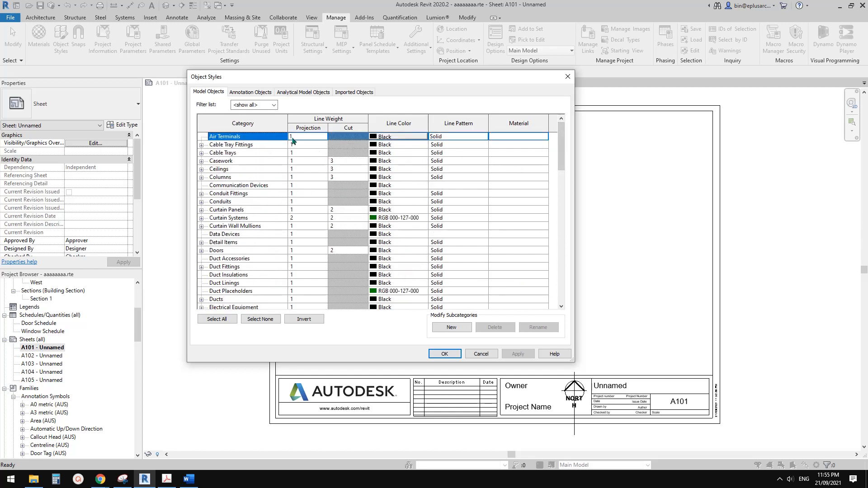
mouse_move(563, 145)
left_mouse_down()
mouse_move(560, 278)
mouse_move(560, 147)
left_mouse_up()
scroll(283, 248, "down", 3)
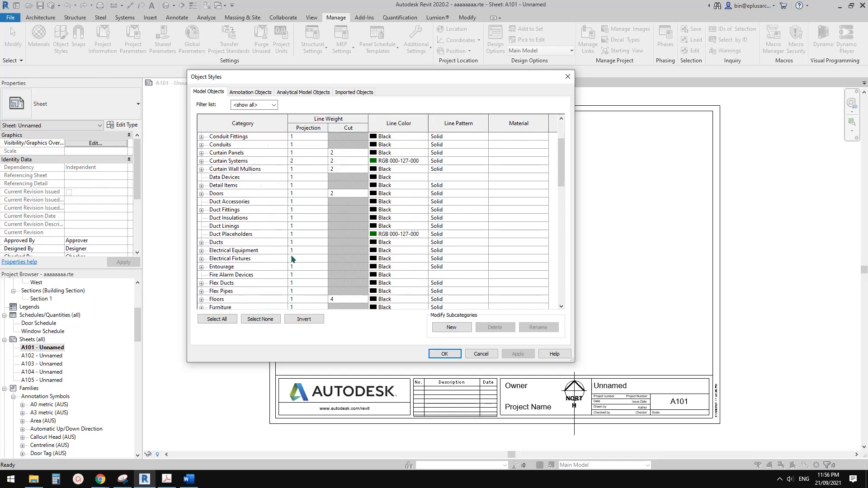
scroll(291, 258, "down", 3)
scroll(253, 249, "down", 10)
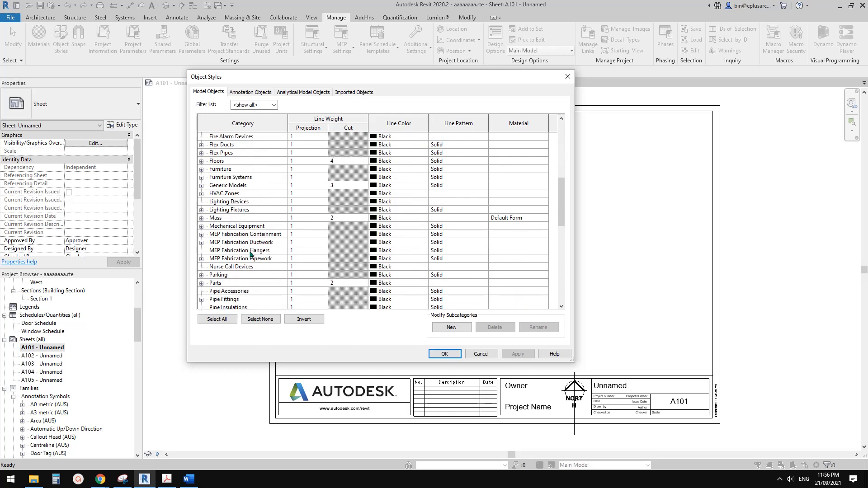
left_click_drag(560, 237, 542, 272)
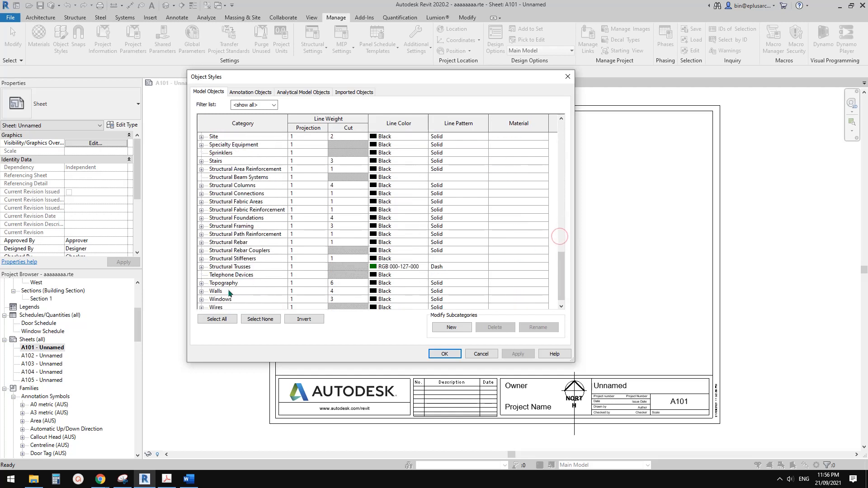
Set the projection line weight of the Walls category to 2.
left_click(303, 292)
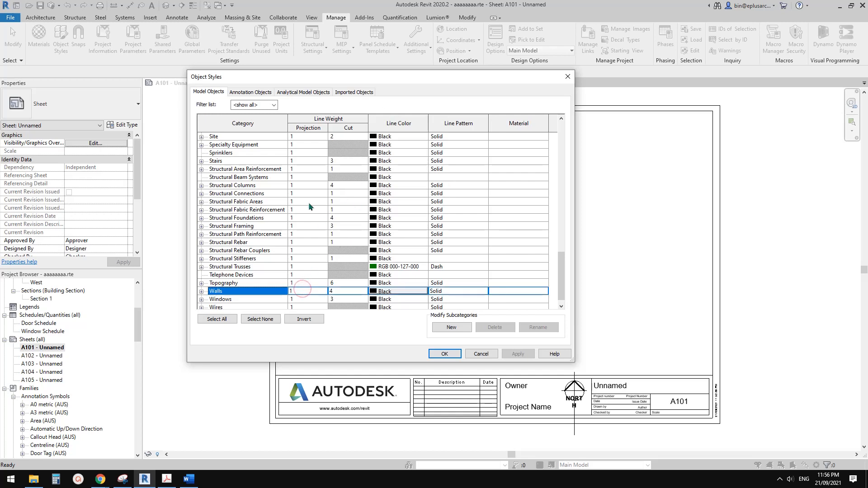
type("2")
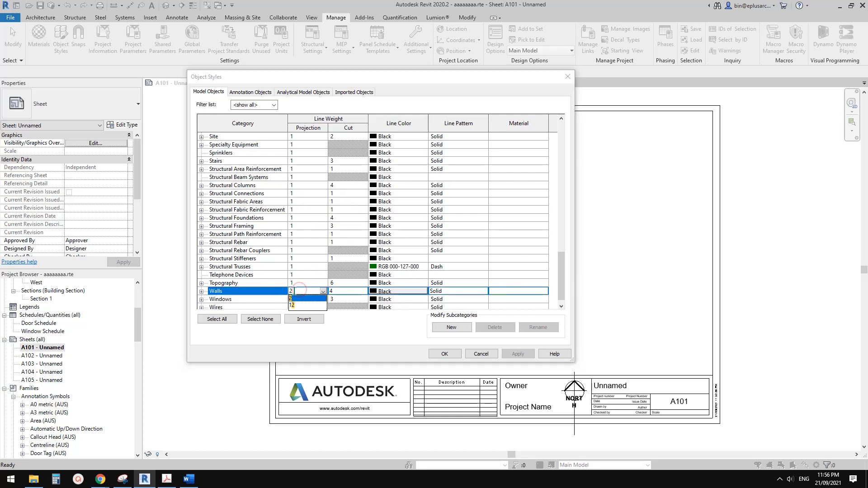
left_click(299, 282)
left_click(302, 293)
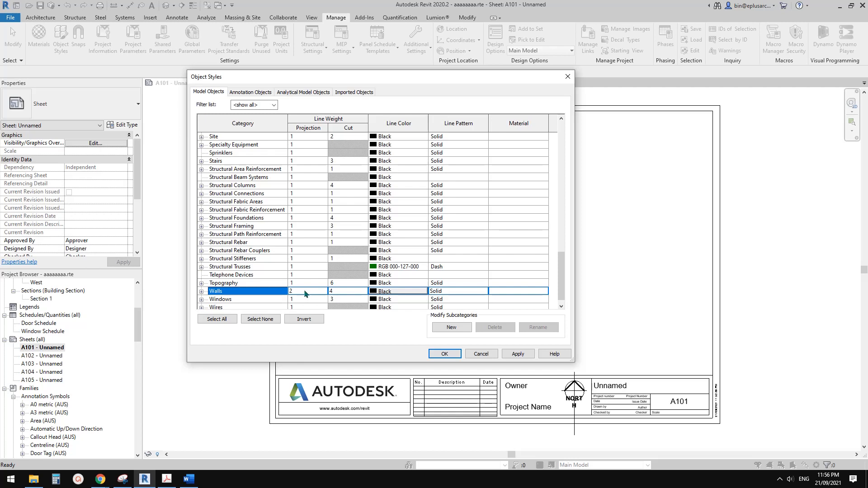
Examine the cut line weights, line colors, line patterns and materials across the model object categories.
scroll(308, 272, "up", 3)
scroll(321, 263, "down", 3)
scroll(347, 243, "up", 2)
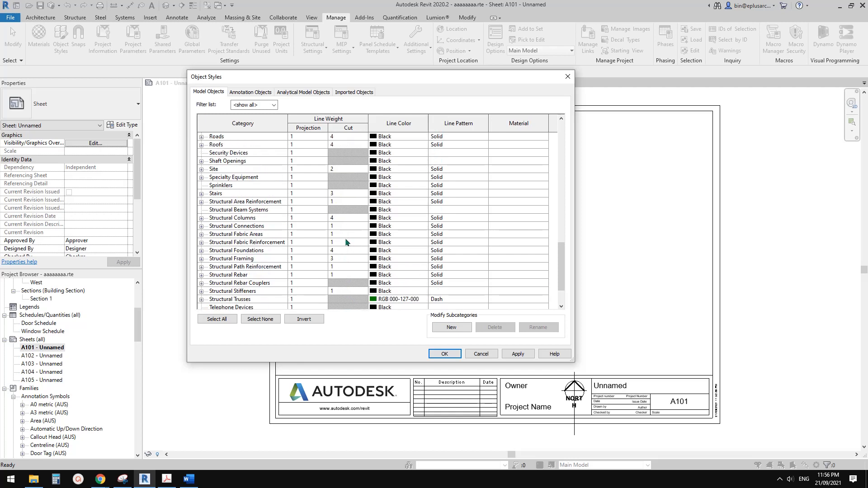
scroll(347, 250, "up", 13)
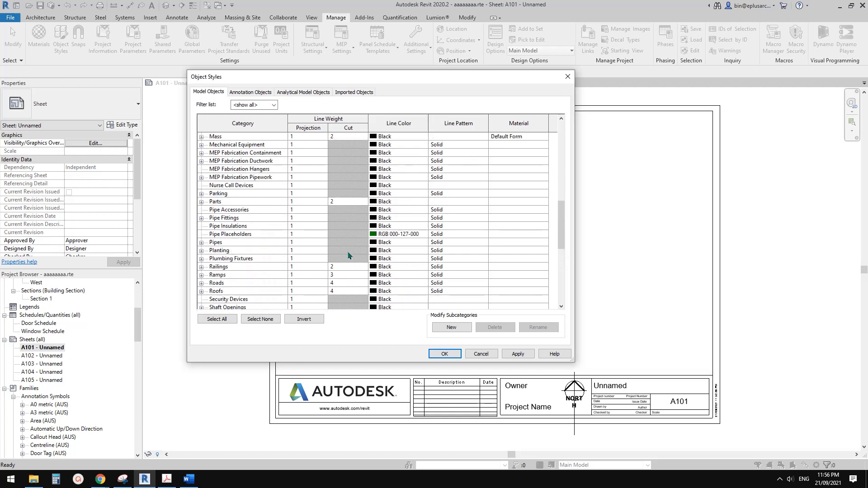
scroll(349, 256, "up", 10)
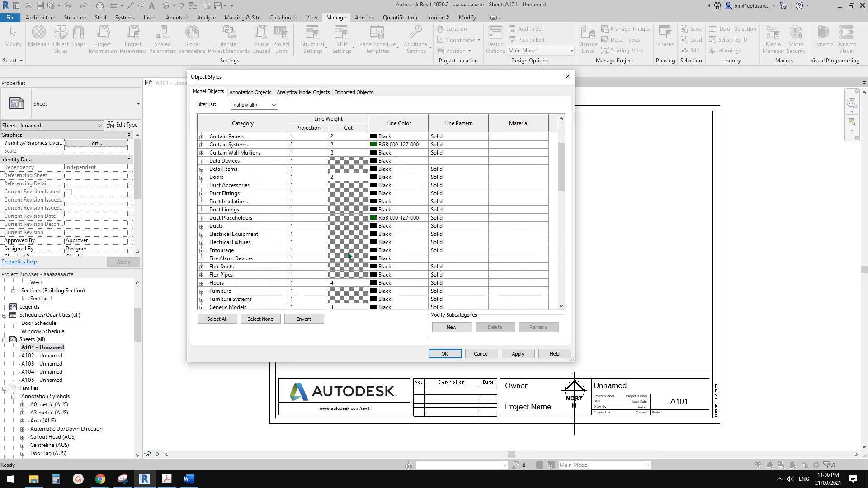
scroll(364, 222, "down", 7)
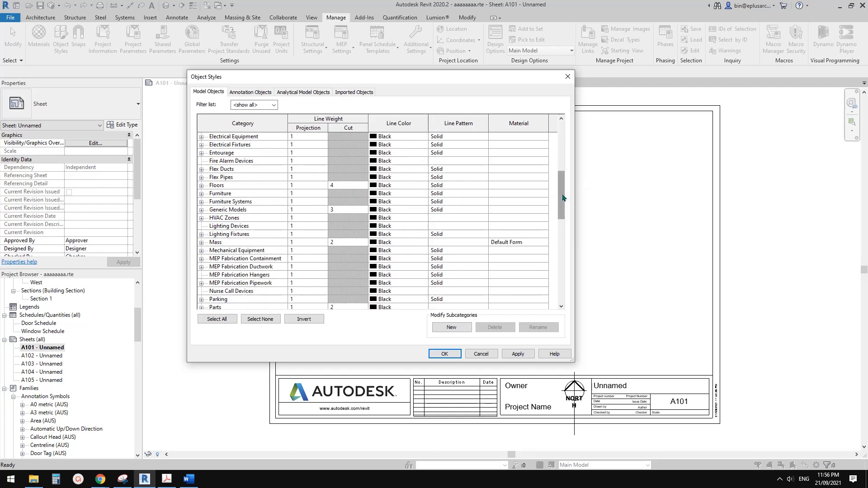
left_click_drag(562, 196, 557, 133)
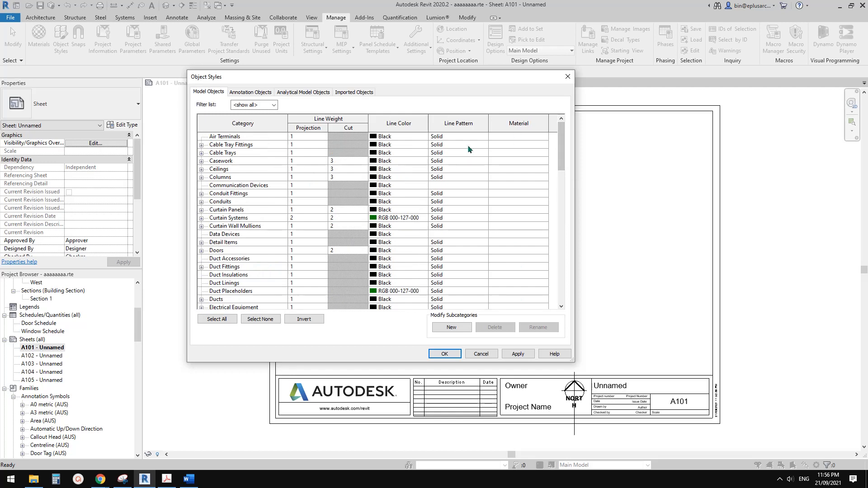
left_click_drag(488, 77, 471, 65)
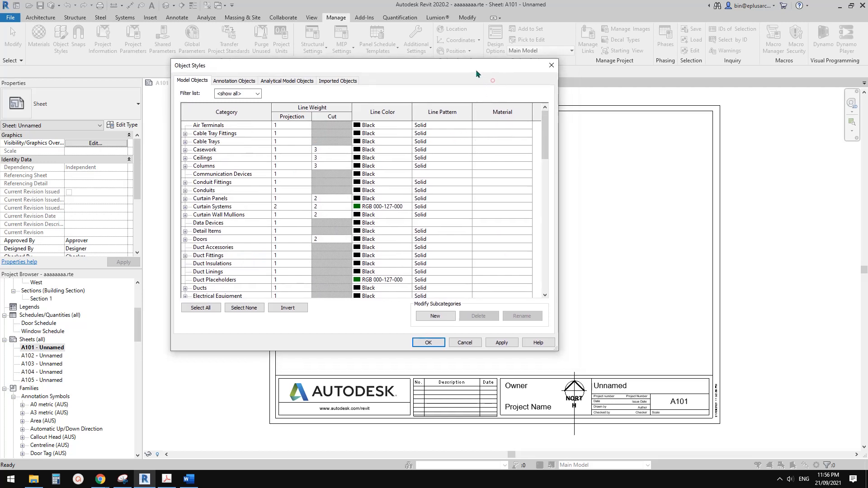
scroll(545, 147, "down", 1)
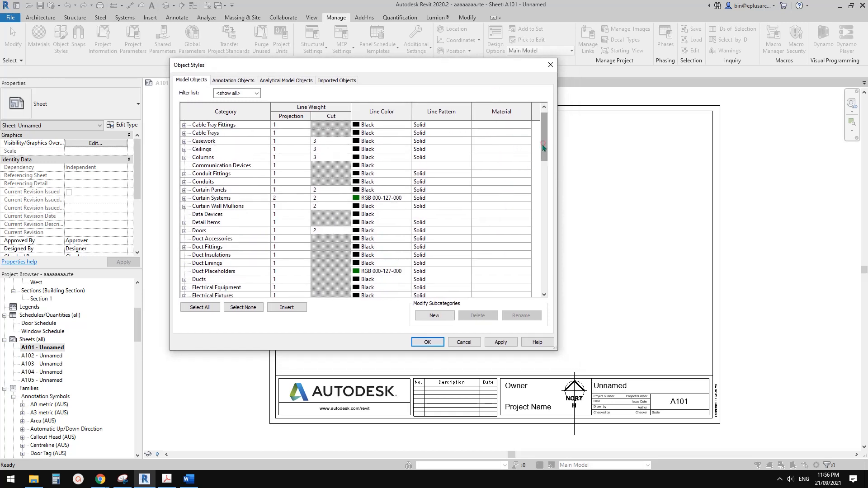
scroll(506, 186, "up", 1)
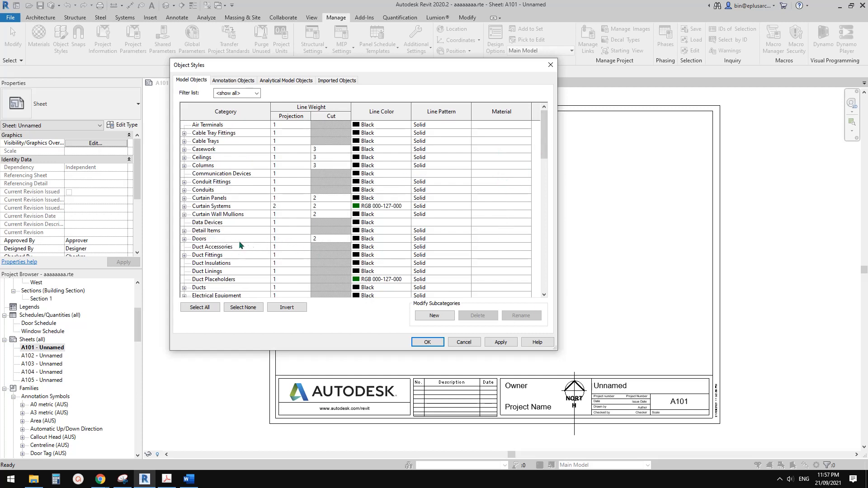
Create a new material for the Walls category and name it Default Wall red.
scroll(522, 176, "down", 20)
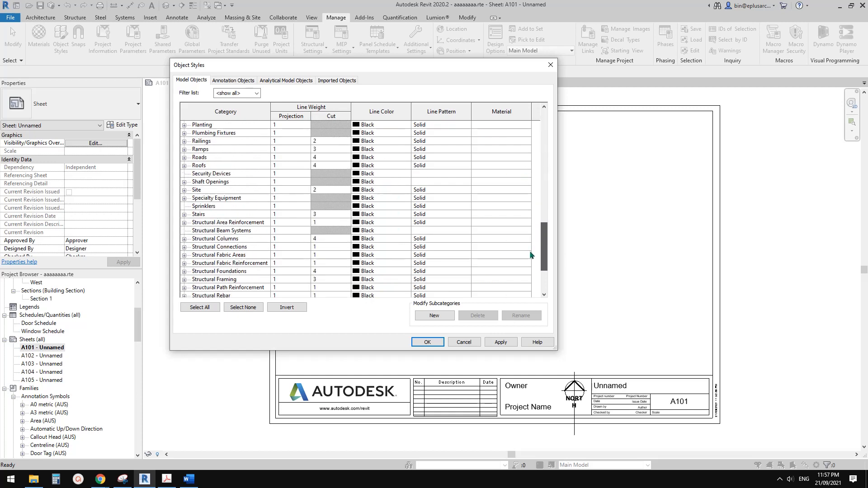
mouse_move(530, 269)
left_mouse_down()
mouse_move(535, 181)
mouse_move(534, 281)
left_mouse_up()
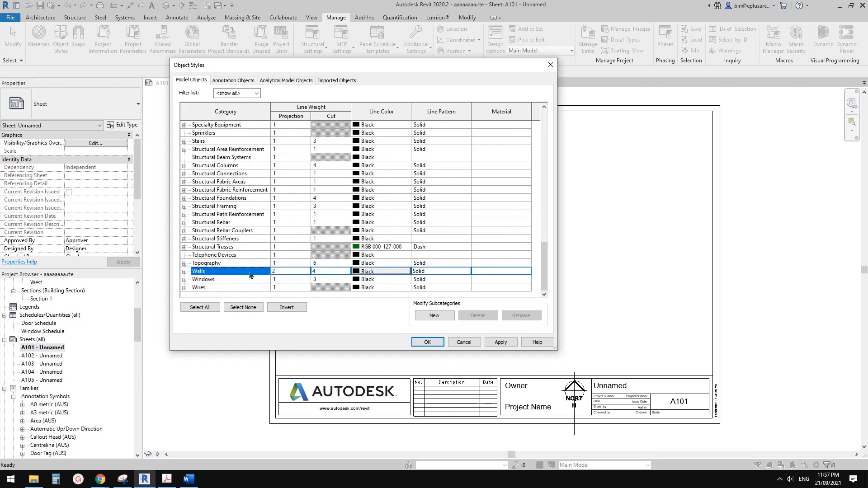
left_click(497, 271)
left_click(528, 272)
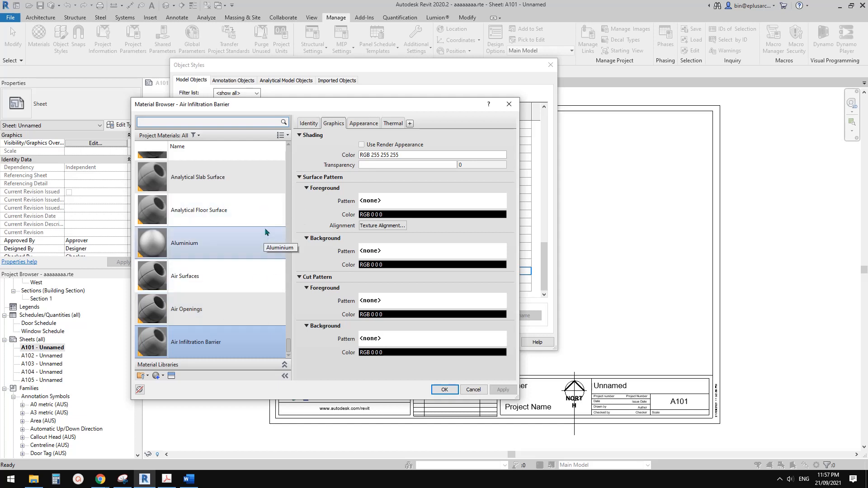
left_click(157, 376)
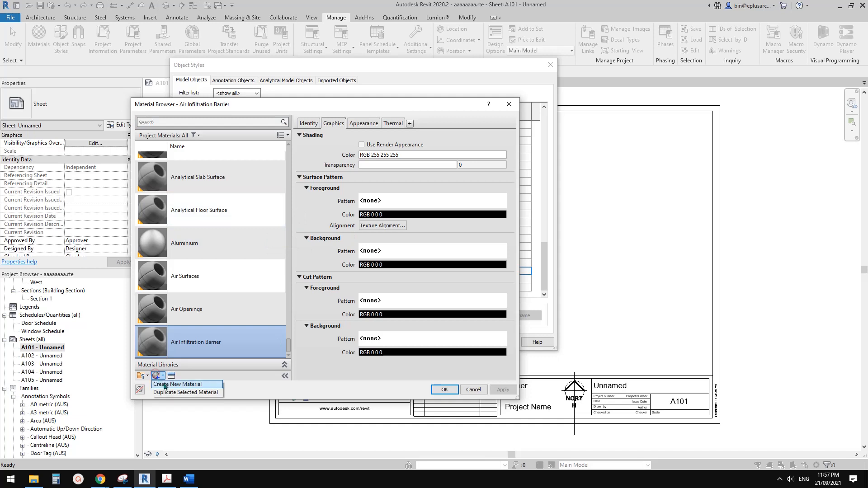
left_click(166, 386)
right_click(209, 246)
left_click(236, 271)
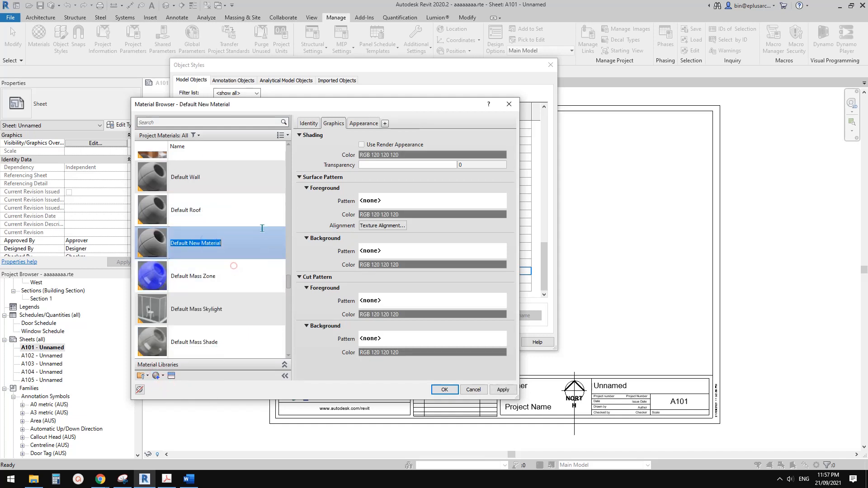
type("d")
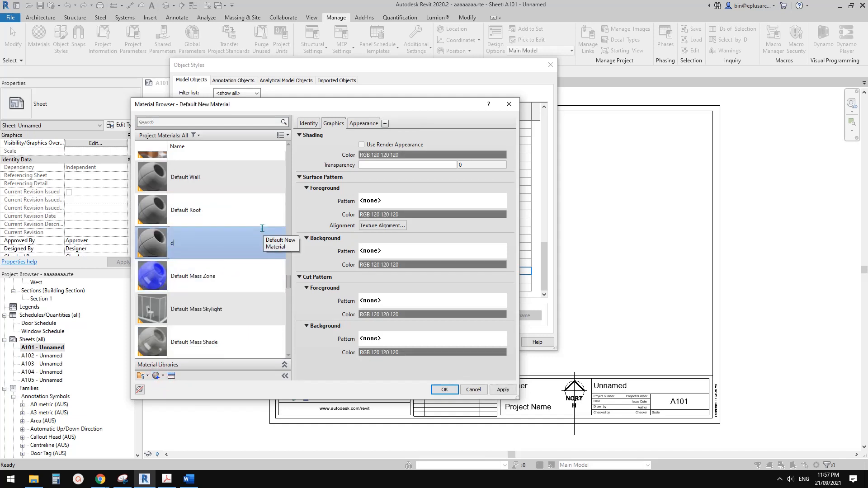
key("BackSpace")
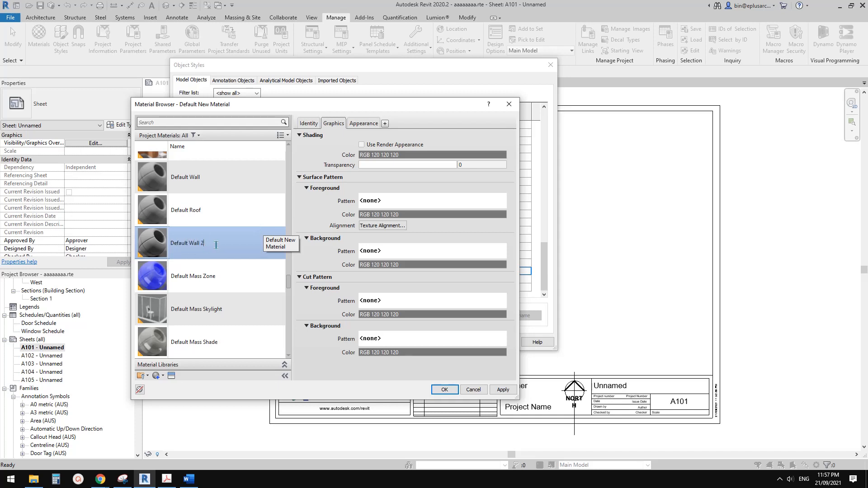
Set the Default Wall red material's appearance color to RGB 255 0 0 and use the render appearance for its shading.
left_click(364, 123)
left_click(413, 221)
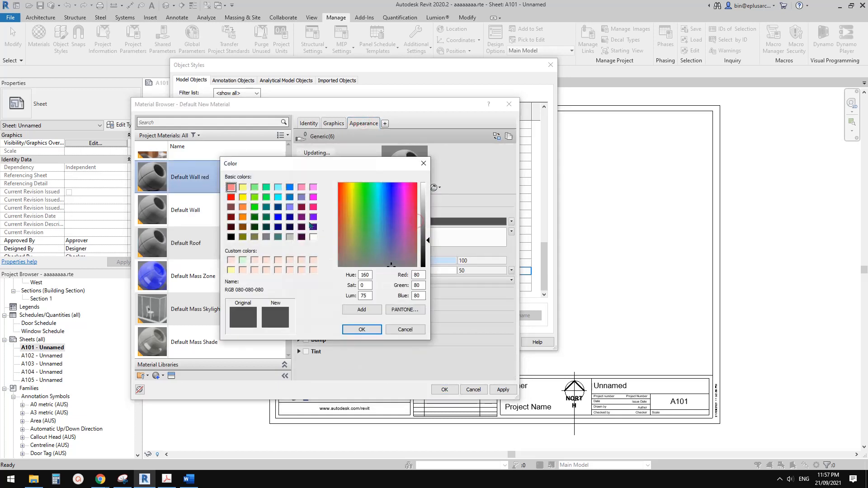
left_click(230, 197)
left_click(361, 329)
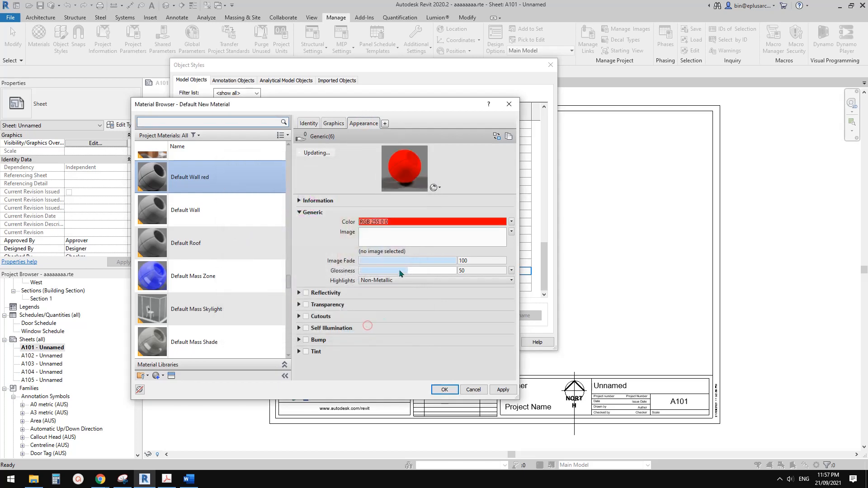
left_click(334, 124)
left_click(386, 145)
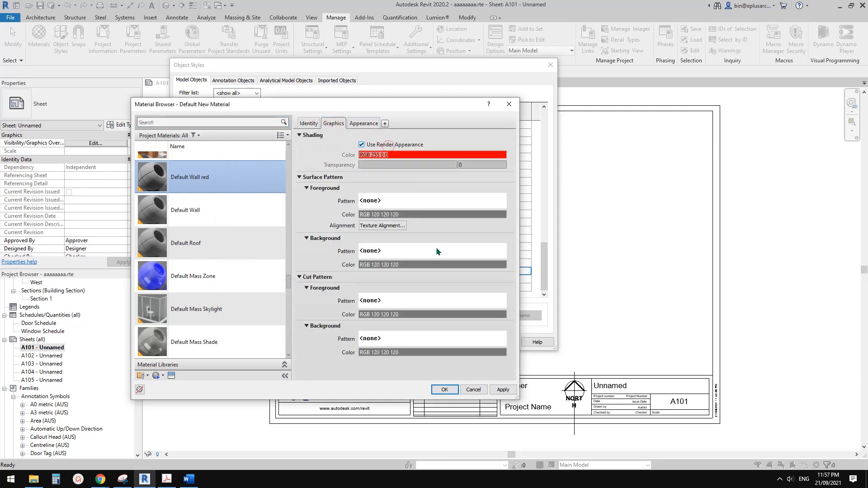
Assign the Default Wall red material to the Walls category and accept the Object Styles changes.
left_click(503, 390)
left_click(444, 390)
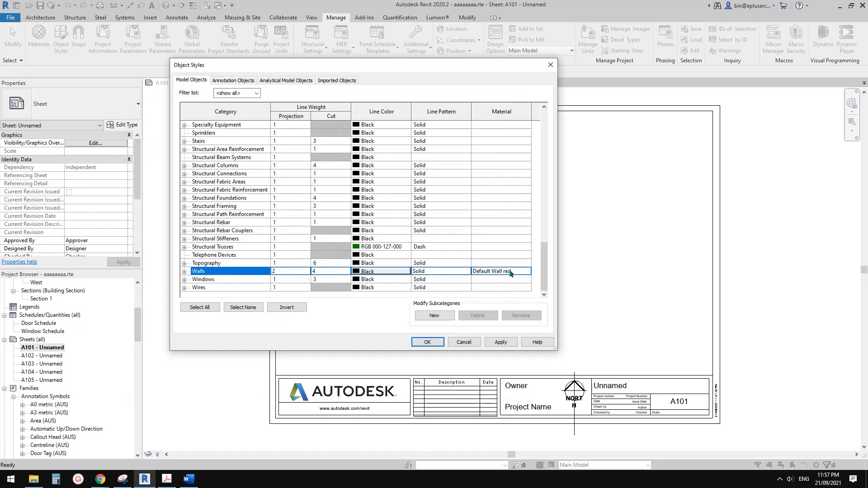
left_click(427, 342)
Open the default 3D view and inspect the double brick wall along the front of the building.
scroll(482, 310, "down", 2)
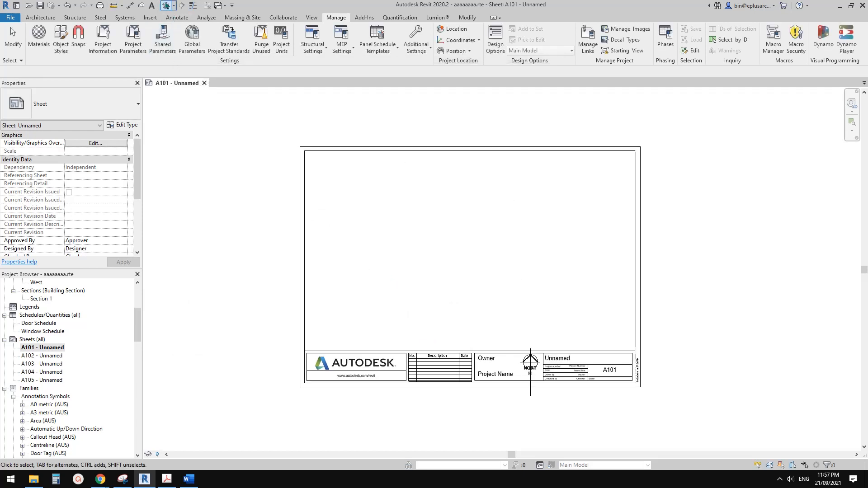
left_click(166, 4)
scroll(384, 242, "up", 3)
left_click(388, 330)
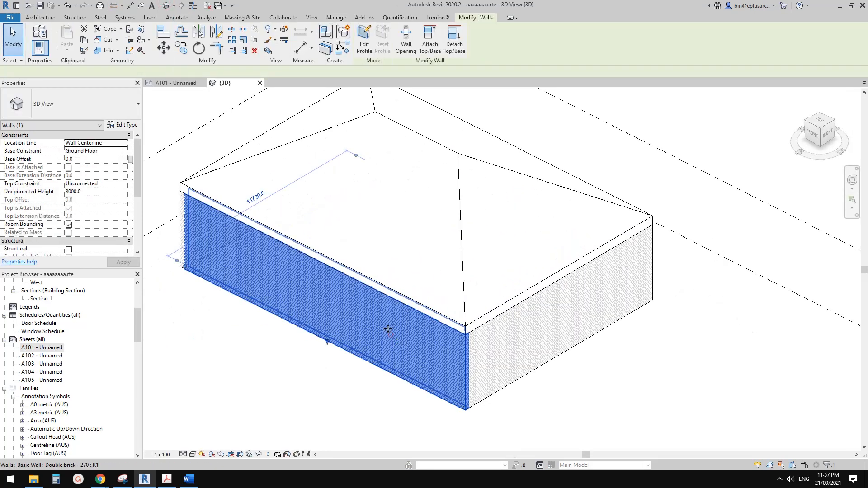
scroll(388, 329, "down", 2)
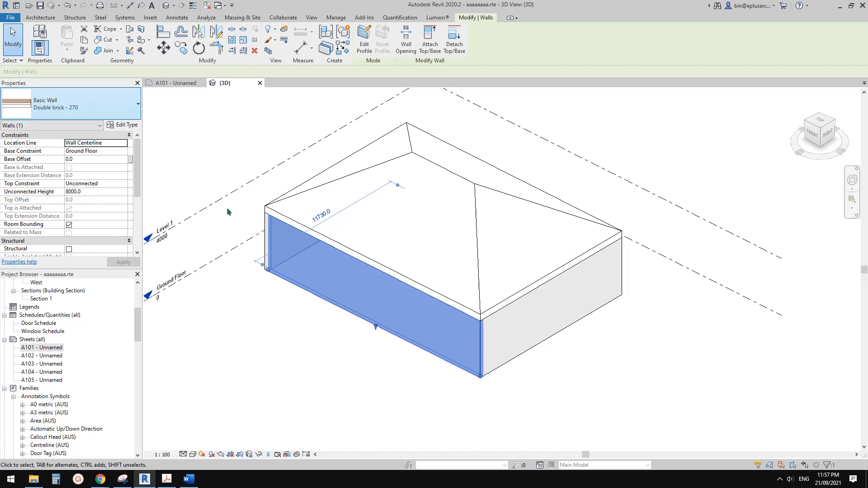
middle_click_drag(364, 312, 365, 289, "shift")
scroll(373, 309, "up", 1)
key("Escape")
left_click(369, 296)
scroll(364, 313, "down", 1)
scroll(367, 314, "down", 1)
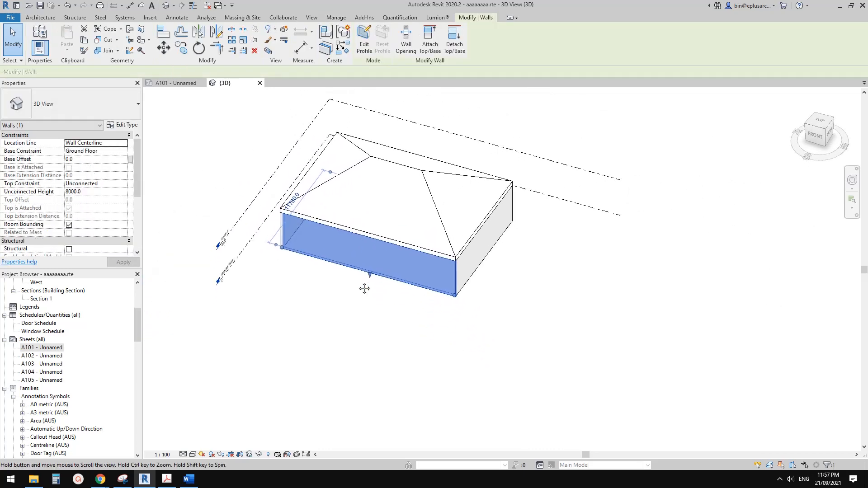
Start a new wall and duplicate the Double brick - 270 type as Double brick - 271.
key("w")
key("a")
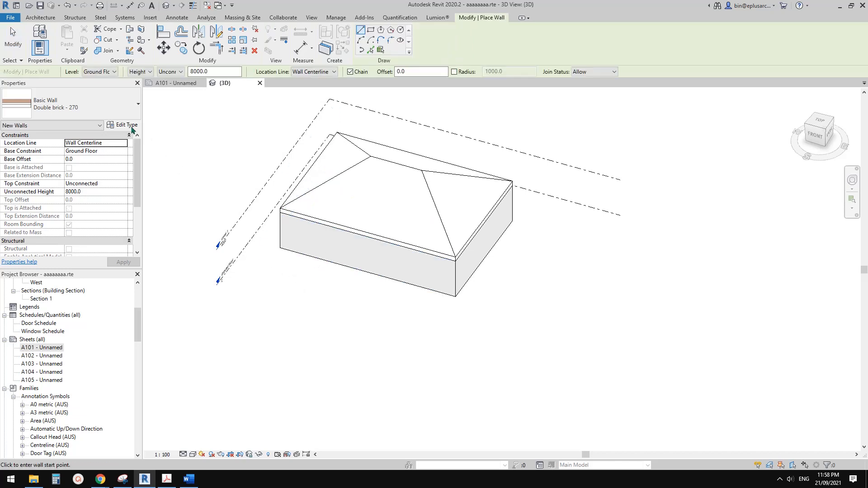
left_click(126, 125)
left_click(463, 167)
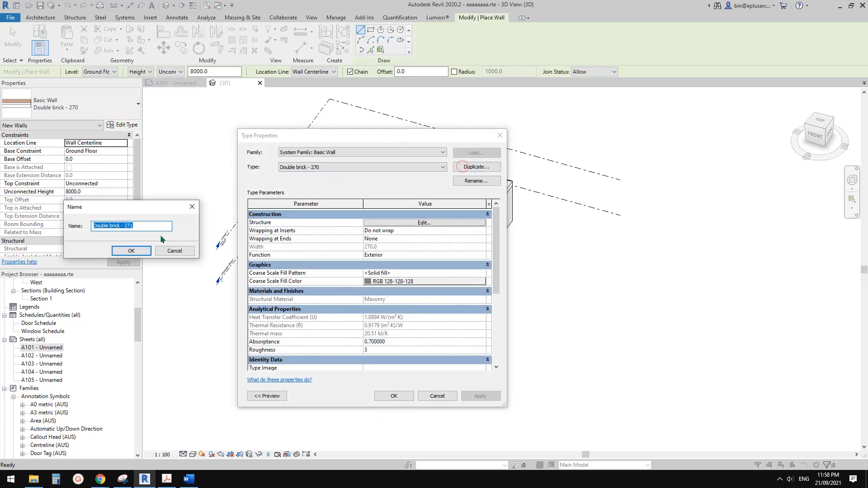
left_click(131, 250)
left_click(406, 215)
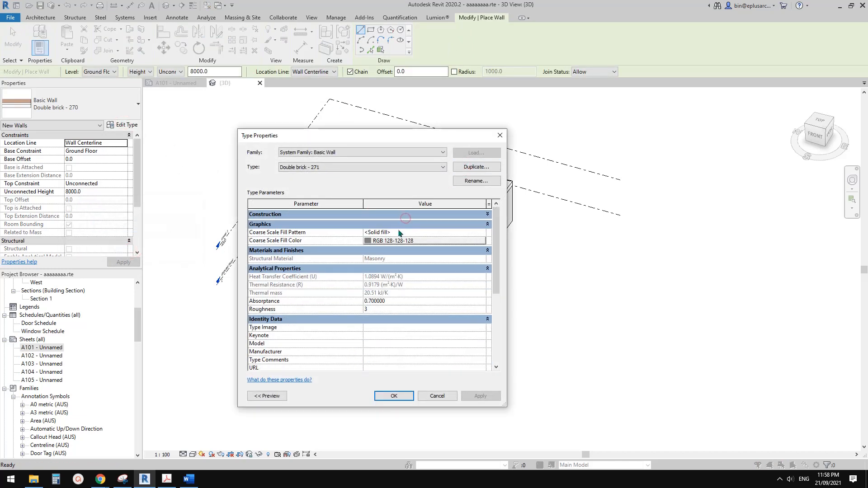
left_click(402, 214)
left_click(400, 168)
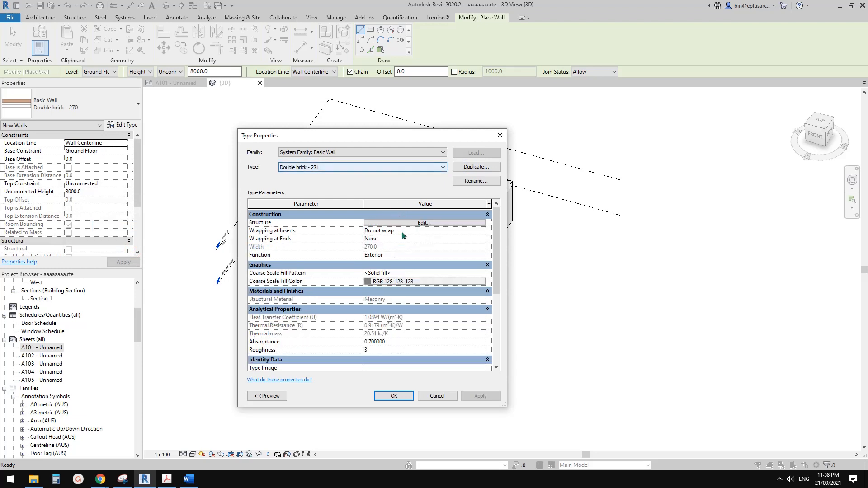
Set the exterior Finish 1 layer of Double brick - 271 to the By Category material and accept the type changes.
left_click(418, 224)
left_click(333, 221)
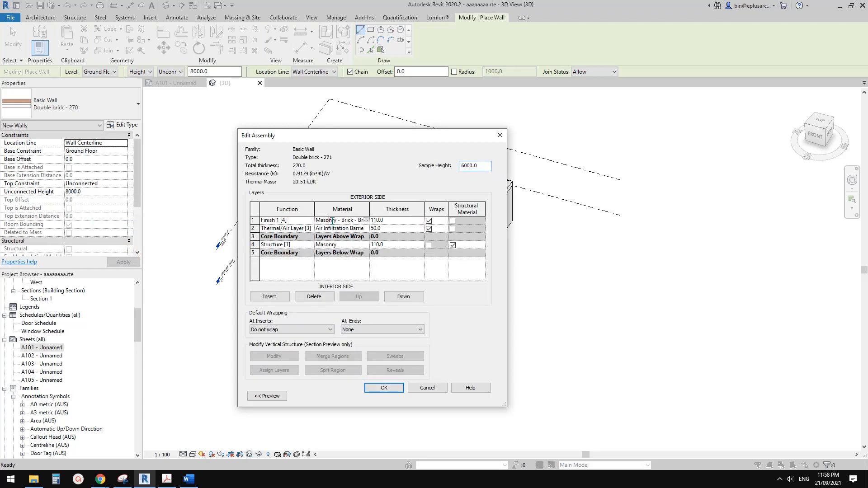
left_click(365, 221)
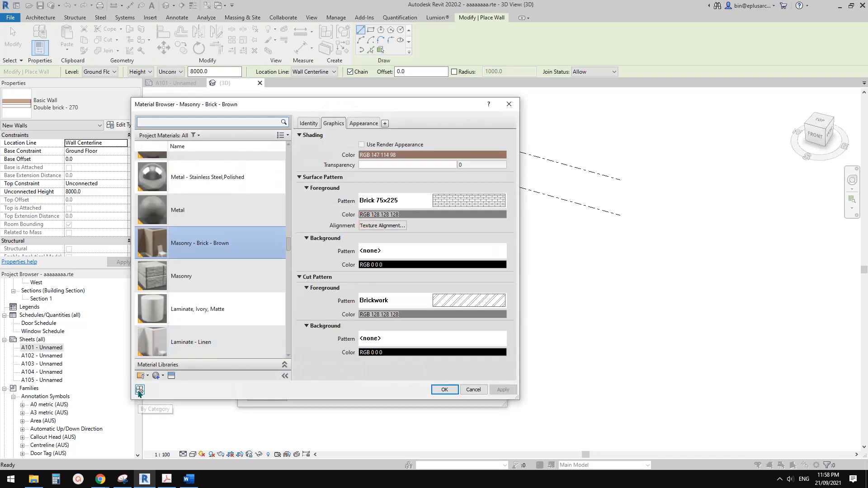
left_click(139, 390)
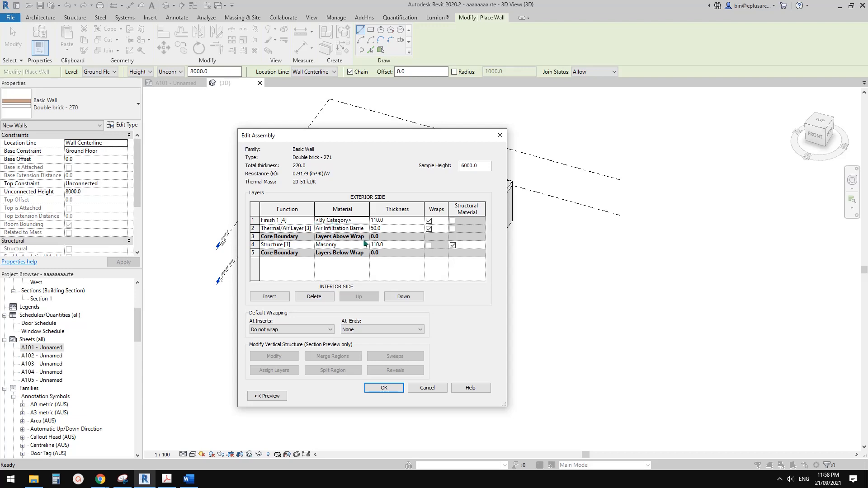
left_click(384, 388)
left_click(391, 394)
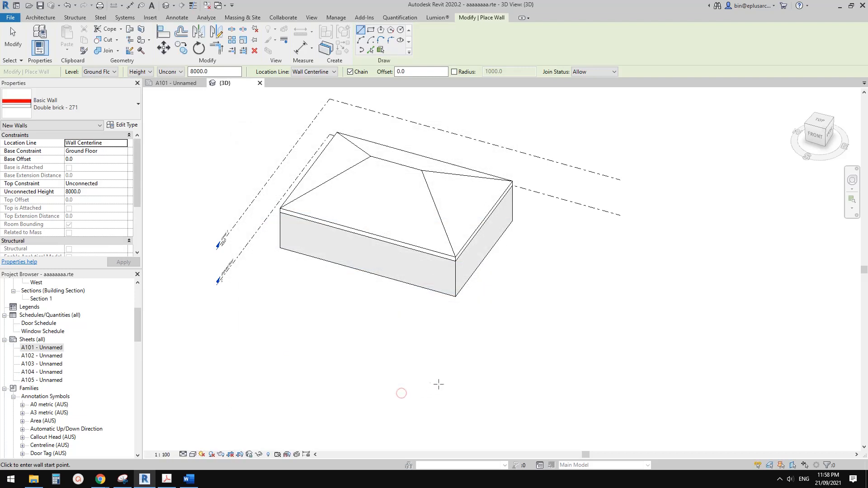
Draw a straight Double brick - 271 wall about 12300 mm long in front of the building.
left_click(439, 384)
left_click(323, 339)
key("Escape")
key("Escape")
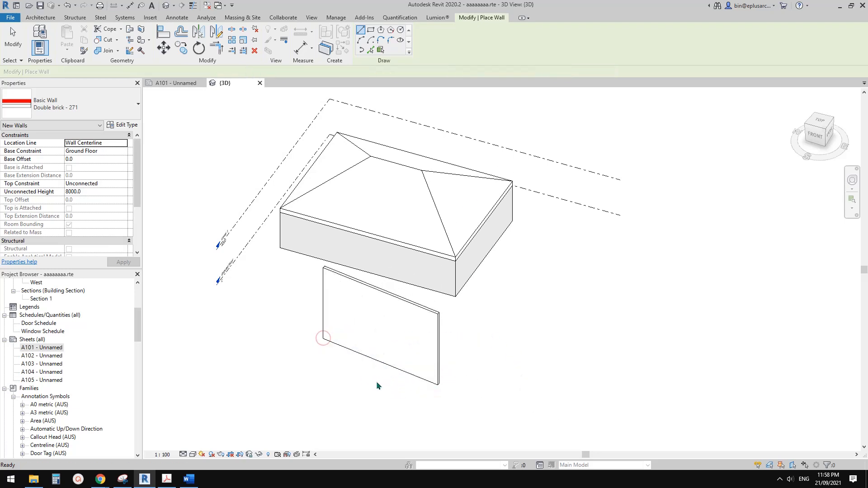
Set the 3D view's visual style to Shaded and orbit around the new wall.
scroll(374, 417, "up", 2)
left_click(192, 455)
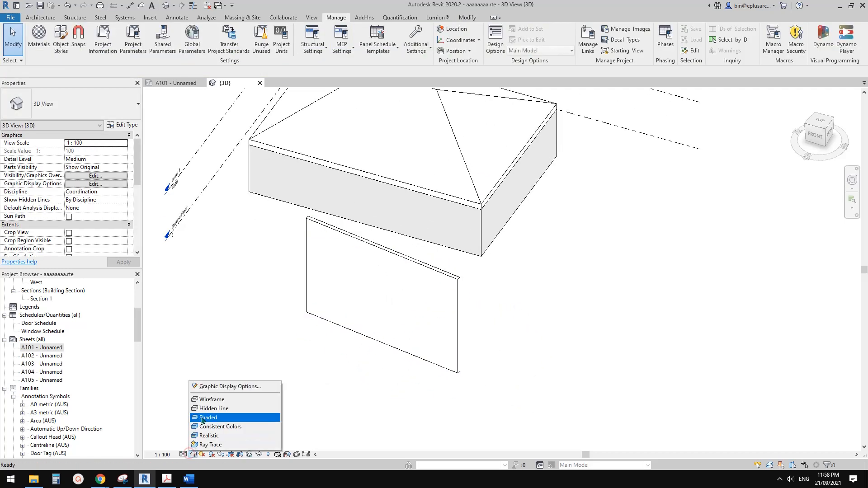
left_click(202, 417)
mouse_move(202, 420)
middle_mouse_down("shift")
mouse_move(194, 413)
mouse_move(265, 329)
mouse_move(228, 284)
middle_mouse_up("shift")
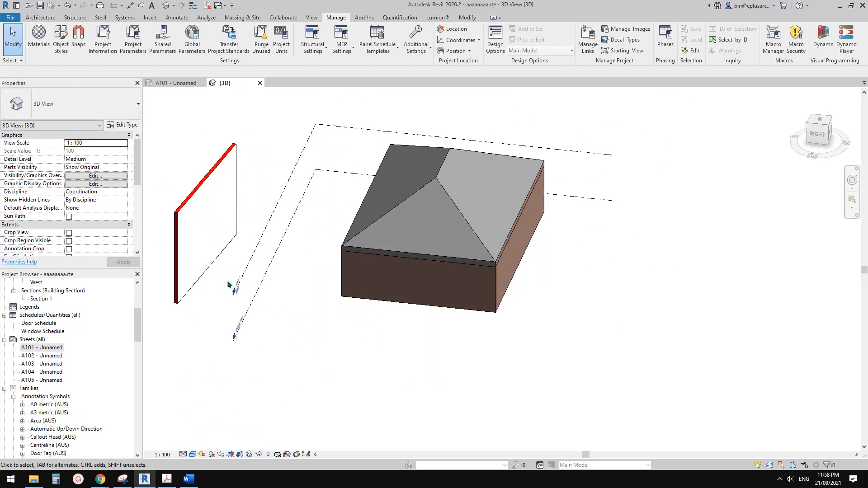
Compare the new Double brick - 271 wall with the building's Double brick - 270 front wall from several angles.
left_click(179, 225)
mouse_move(179, 224)
middle_mouse_down("shift")
mouse_move(275, 268)
mouse_move(407, 297)
middle_mouse_up("shift")
left_click(407, 297)
middle_click_drag(354, 285, 338, 295, "shift")
left_click(345, 264)
key("Escape")
left_click(320, 285)
left_click(360, 259)
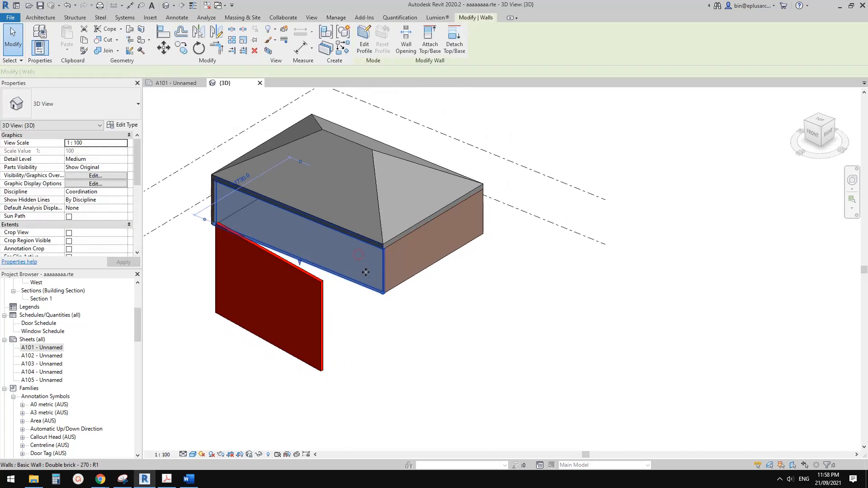
middle_click_drag(359, 259, 363, 284, "shift")
middle_click_drag(291, 316, 297, 286)
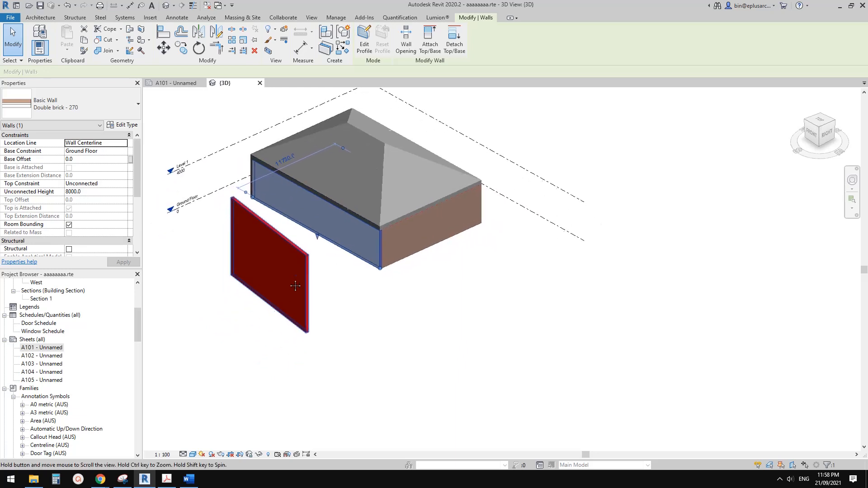
scroll(311, 272, "up", 1)
left_click(326, 274)
left_click(277, 278)
scroll(290, 281, "down", 4)
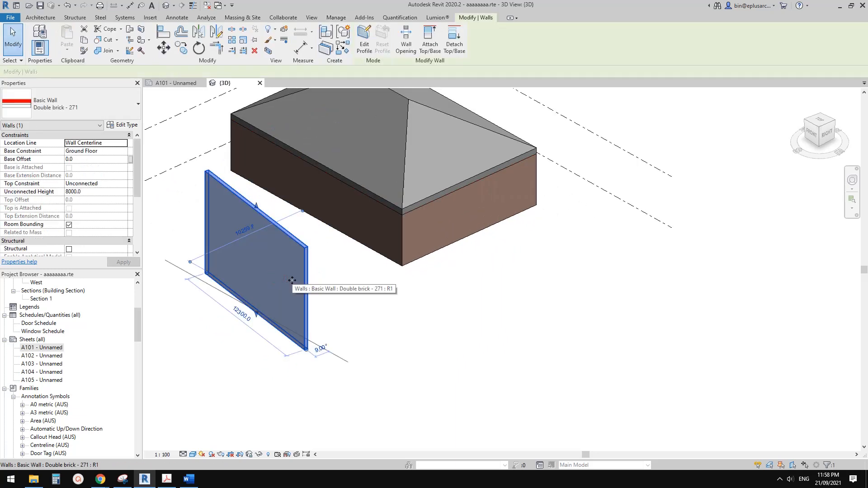
scroll(306, 275, "up", 2)
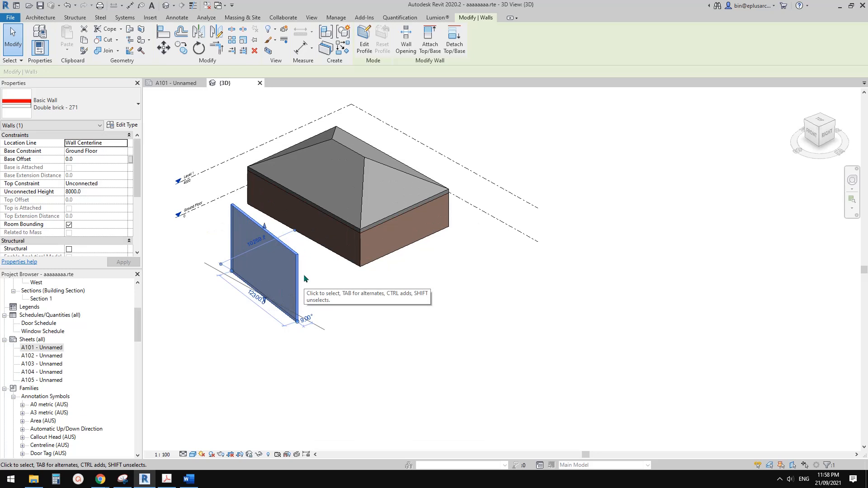
scroll(318, 278, "up", 2)
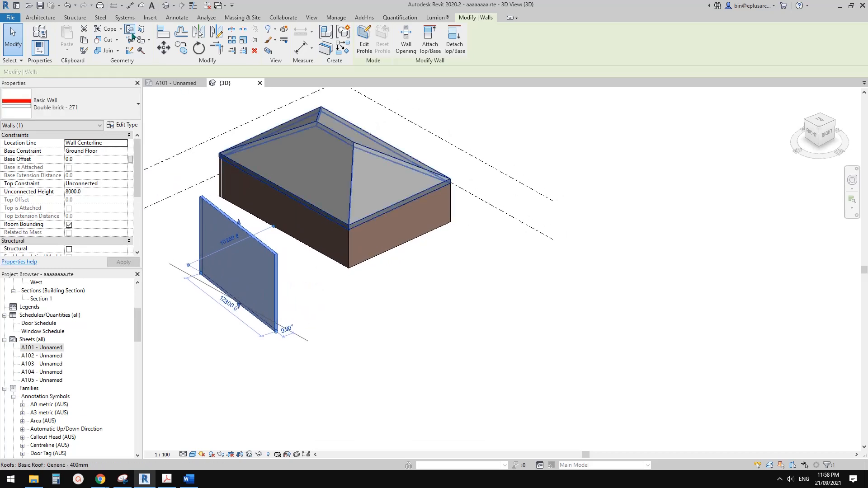
Create an in-place model in the Casework category and keep the suggested name.
left_click(41, 17)
left_click(106, 45)
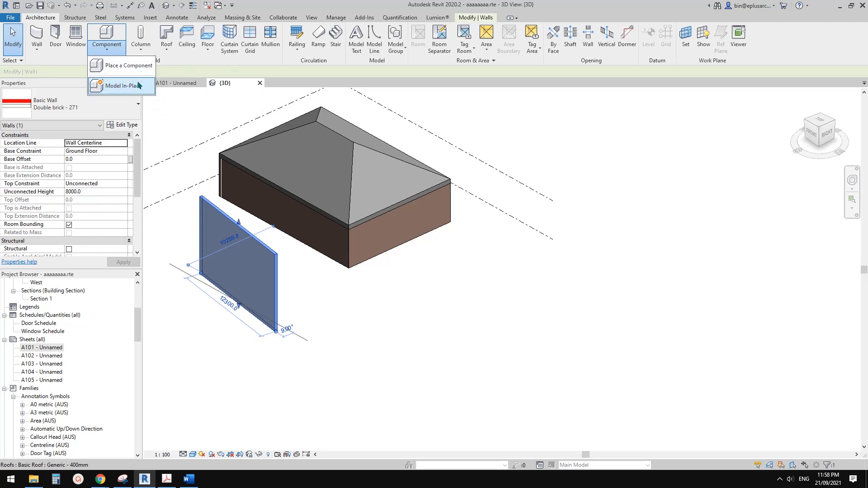
left_click(136, 87)
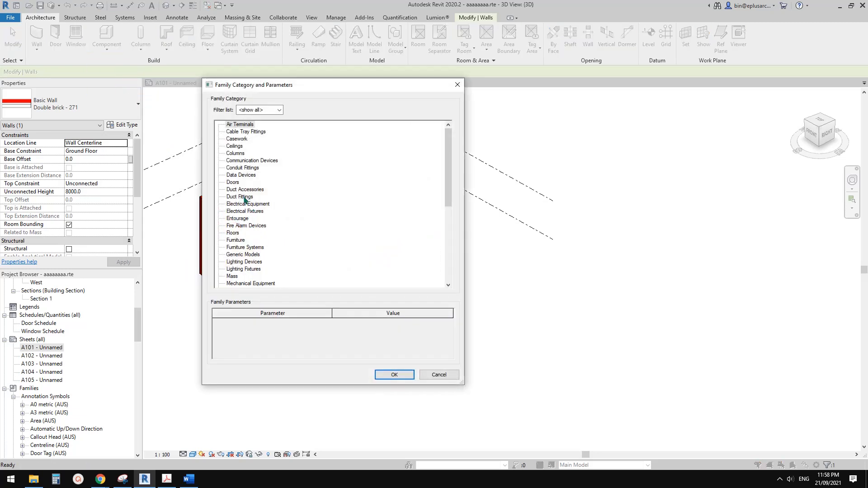
left_click(244, 197)
left_click(238, 140)
left_click(394, 375)
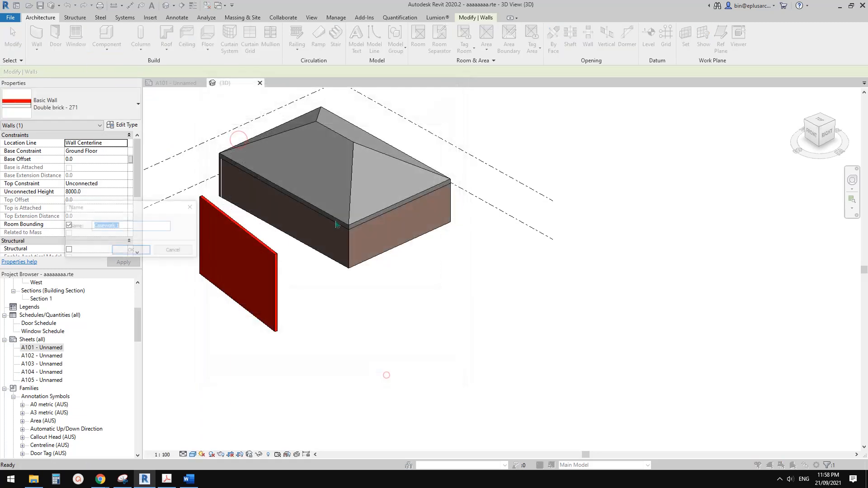
left_click(131, 251)
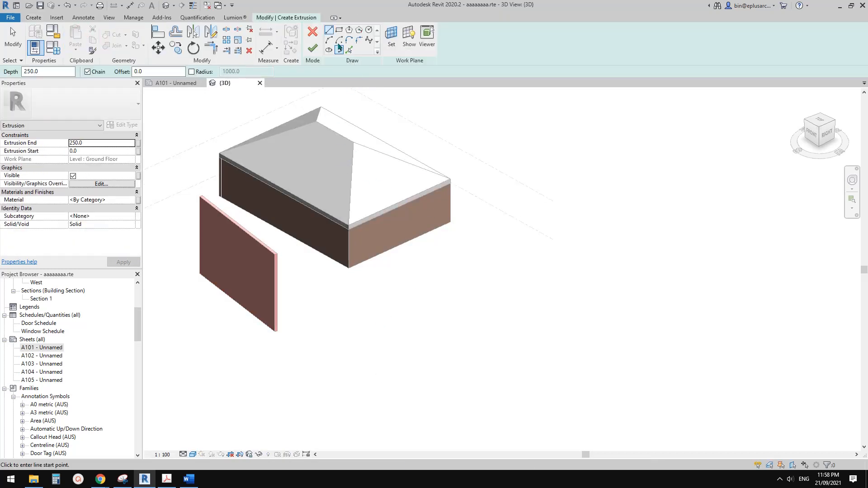
Extrude a rectangle with one side about 3300 mm beside the building to a depth of 250 mm and finish the in-place model.
left_click(339, 30)
left_click(385, 310)
left_click(455, 328)
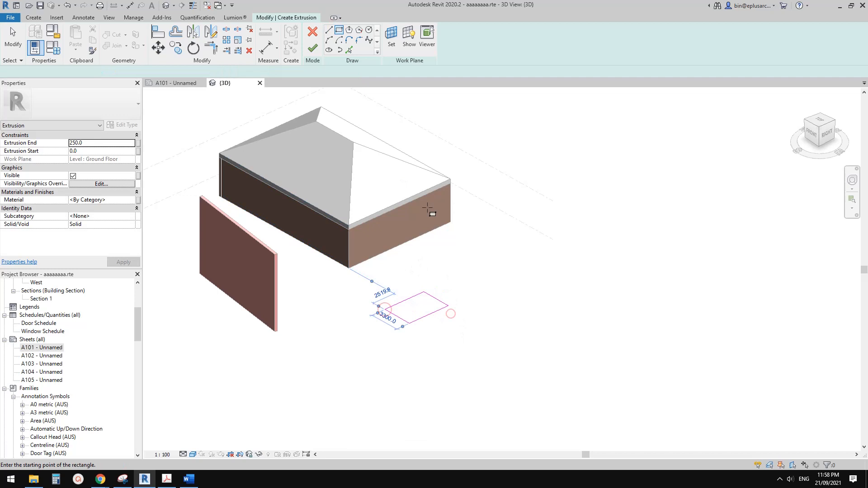
left_click(312, 48)
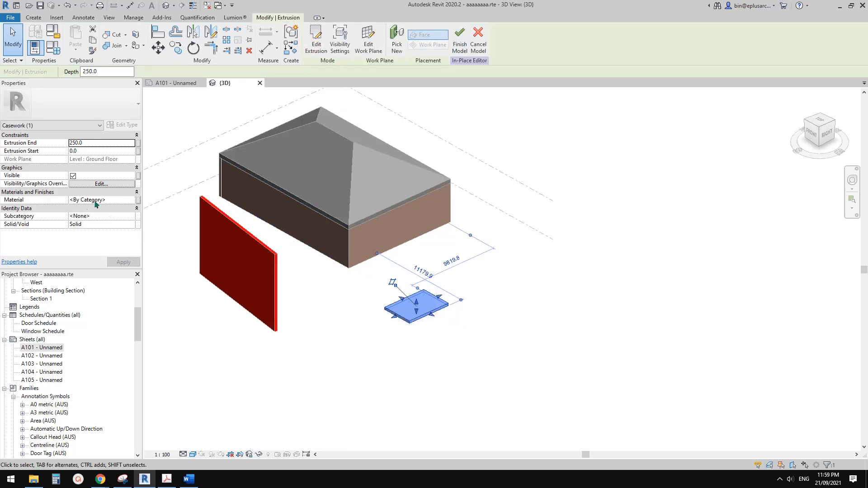
left_click(459, 41)
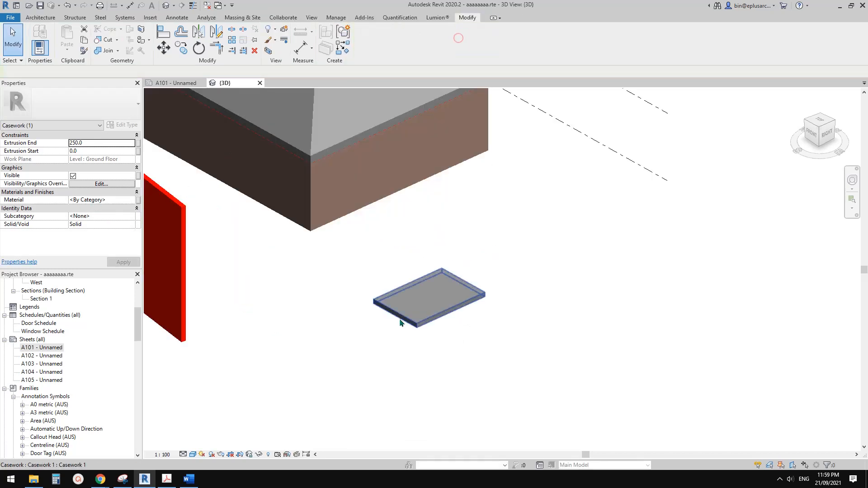
Stretch the casework slab upward into a tall box and select it to check its properties.
scroll(398, 311, "up", 5)
left_click(446, 287)
left_click_drag(446, 288, 445, 203)
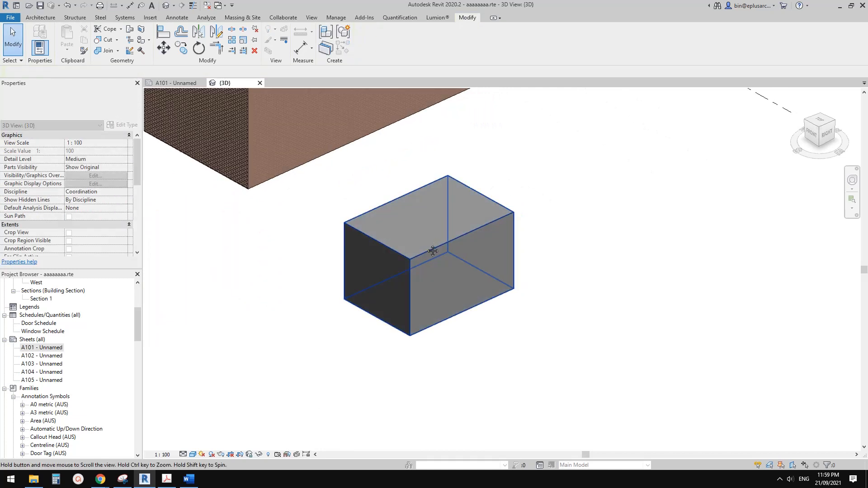
scroll(293, 266, "down", 1)
scroll(352, 221, "down", 2)
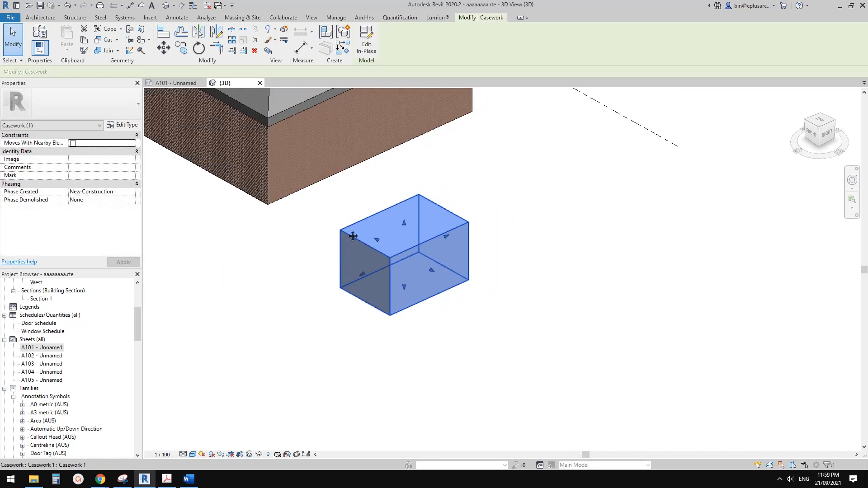
key("Escape")
left_click(377, 246)
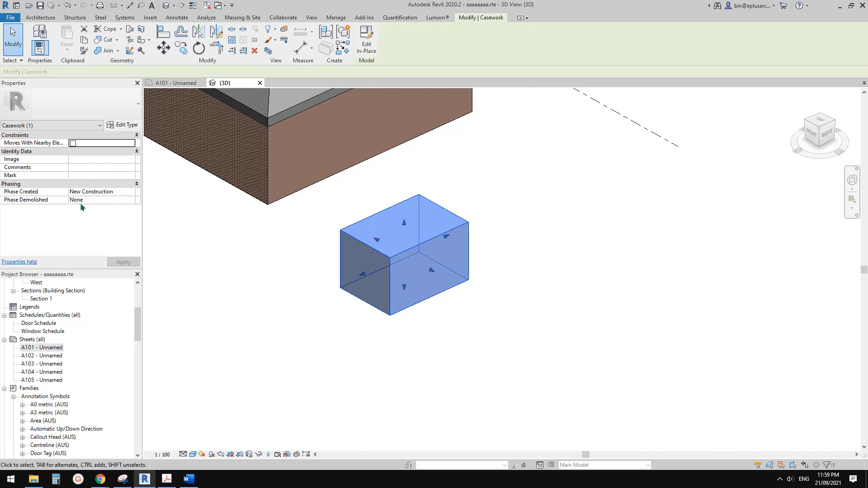
In Object Styles, duplicate Default Wall red as a new material for the Casework category and name it Default Casework.
left_click(327, 18)
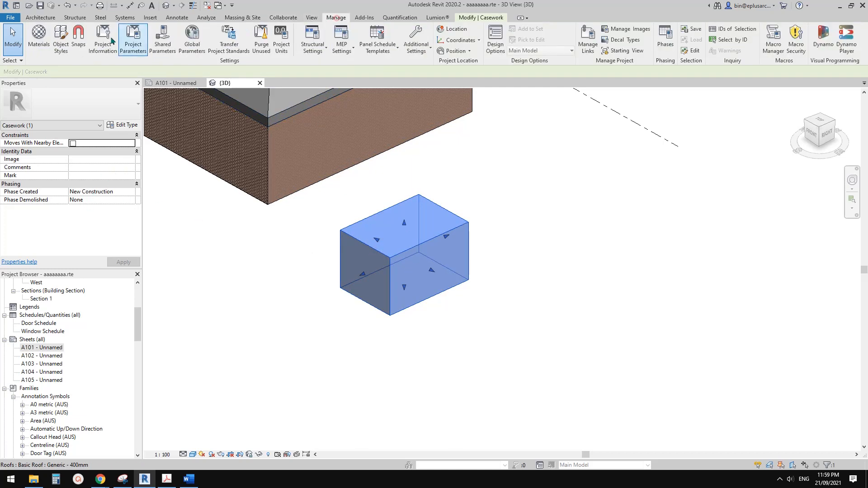
left_click(61, 38)
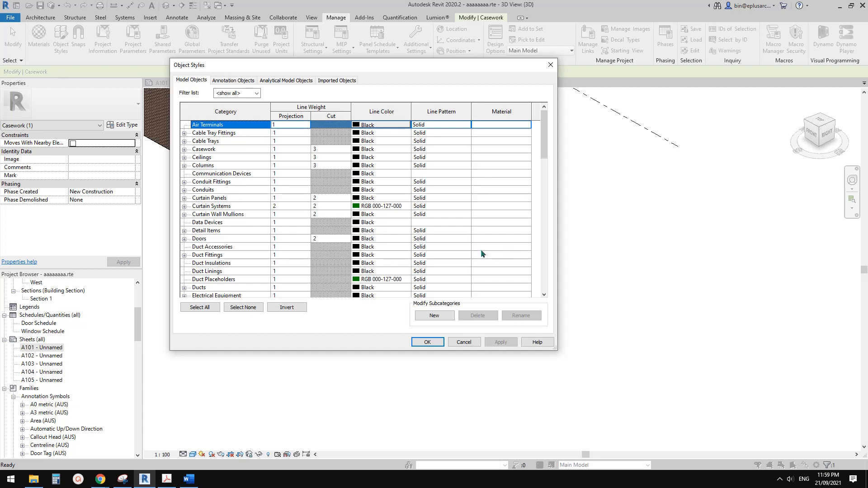
scroll(520, 178, "down", 1)
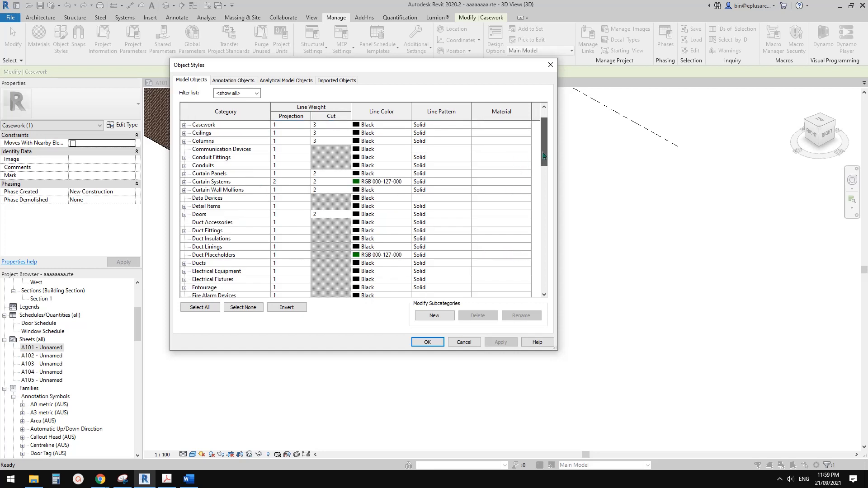
scroll(506, 197, "up", 1)
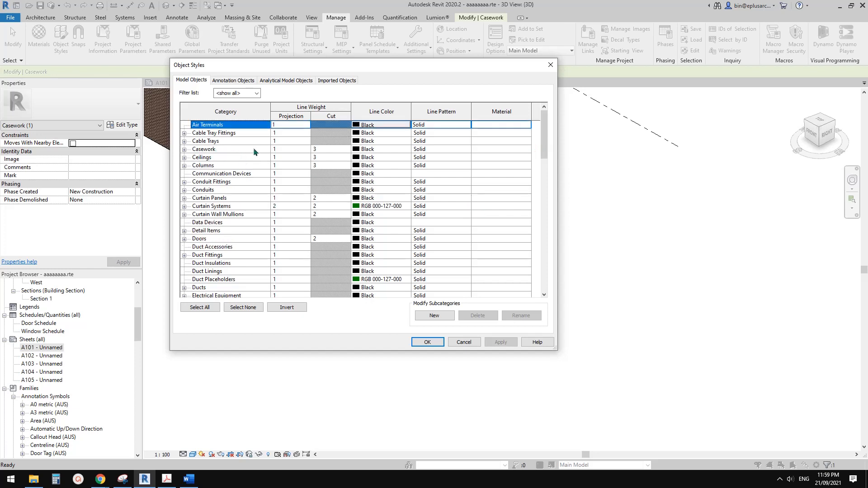
left_click(485, 153)
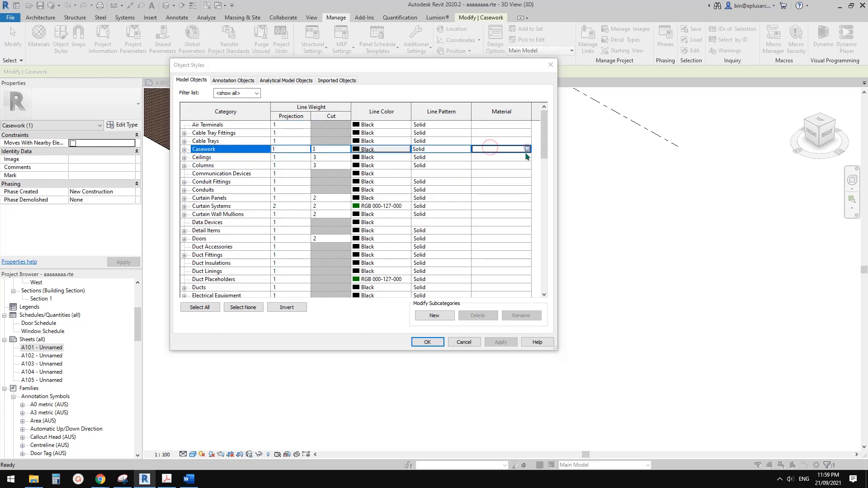
left_click(526, 150)
right_click(178, 252)
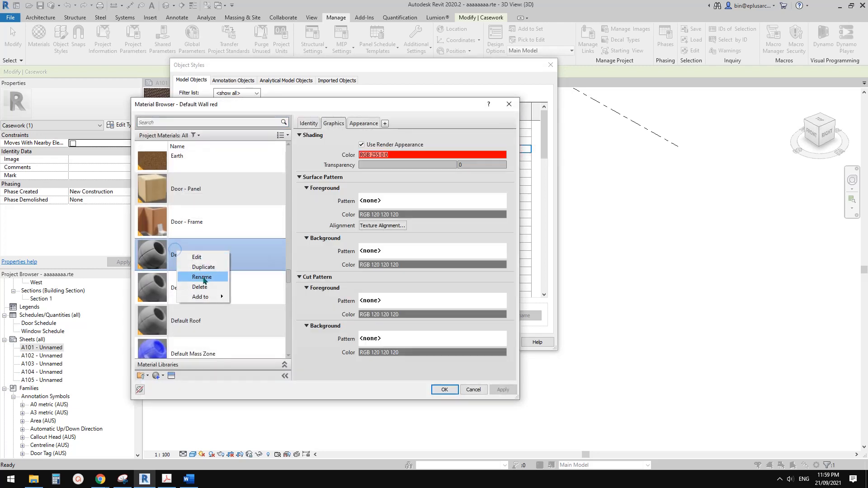
left_click(204, 268)
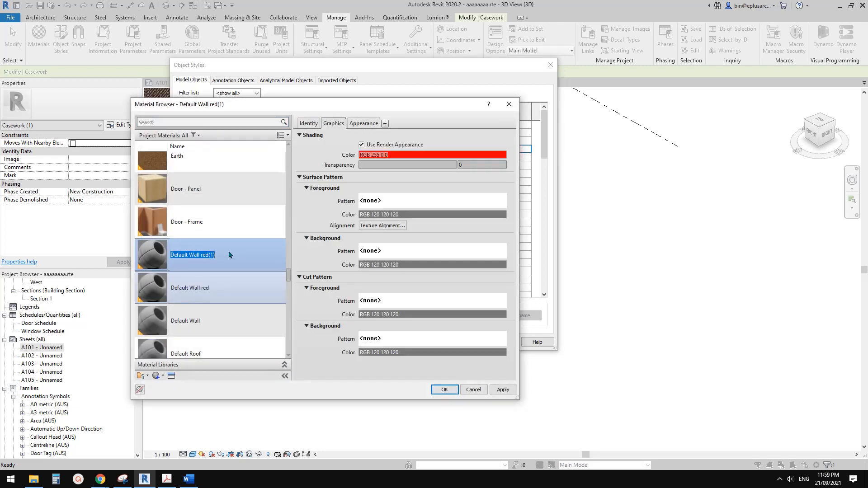
type("Defau")
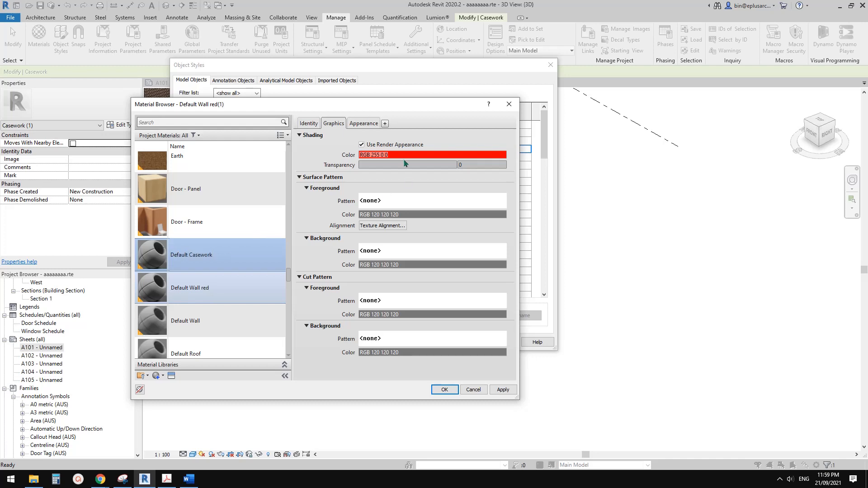
Duplicate the Default Casework material's appearance asset, colour it RGB 64-128-128, and apply the material to the Casework category.
left_click(366, 125)
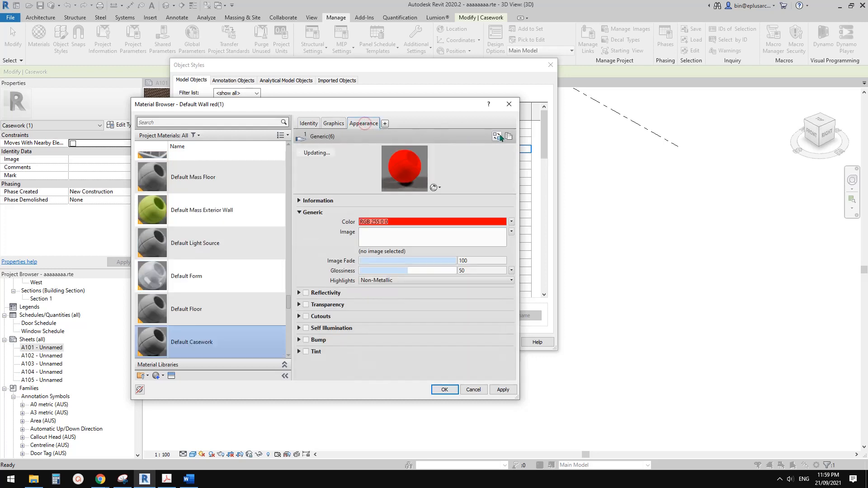
left_click(512, 138)
left_click(418, 222)
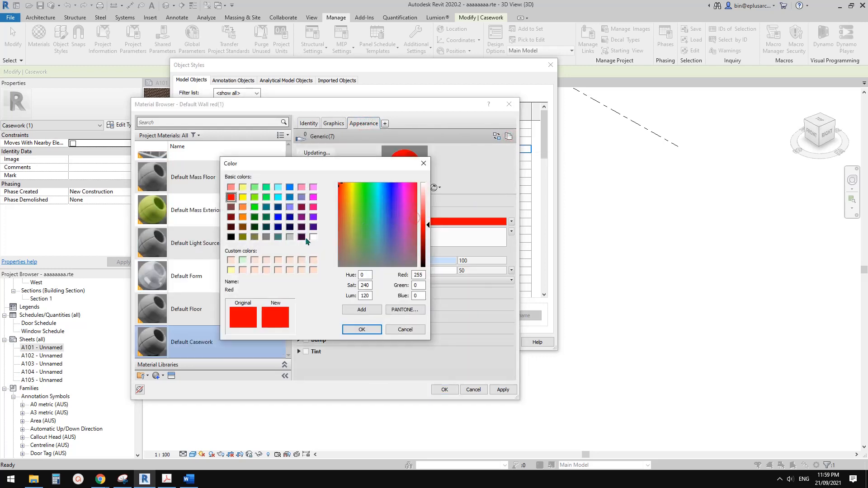
left_click(276, 238)
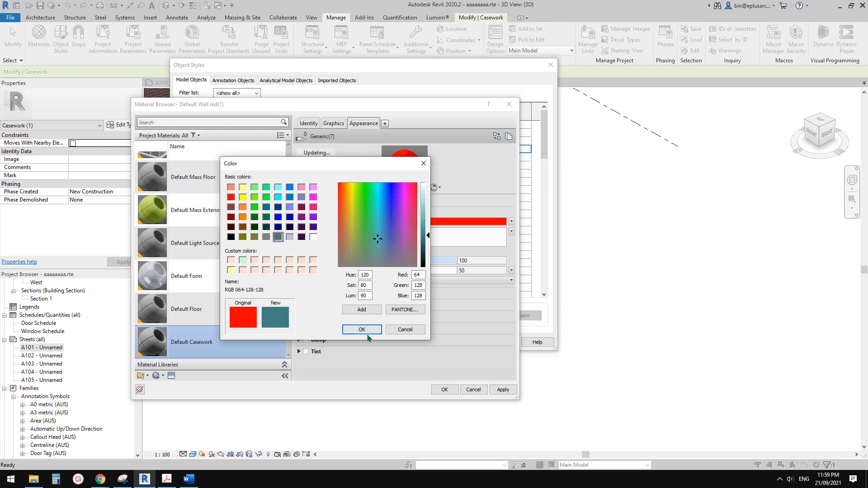
left_click(362, 329)
left_click(340, 124)
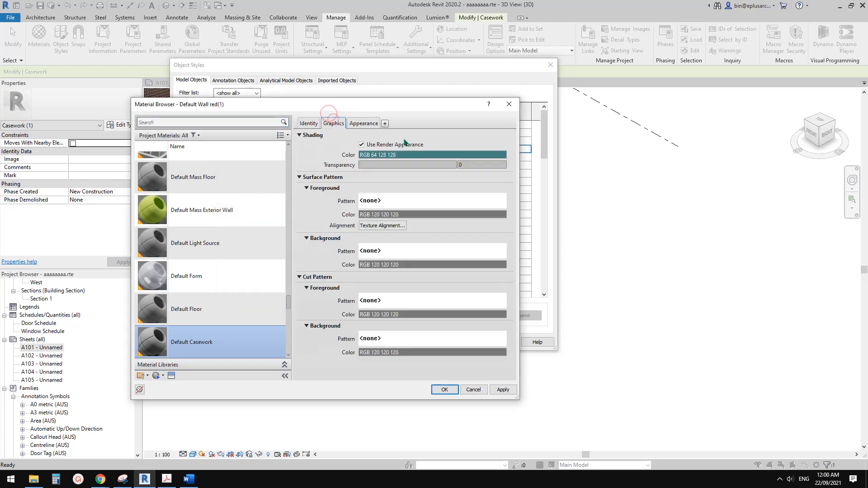
left_click(445, 390)
left_click(435, 342)
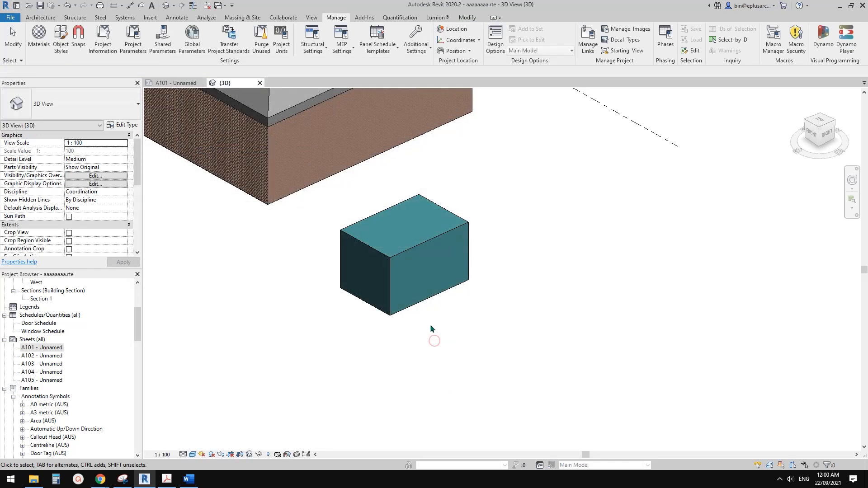
Open the casework box for in-place editing, check the extrusion's material setting, and finish the model.
scroll(434, 327, "down", 5)
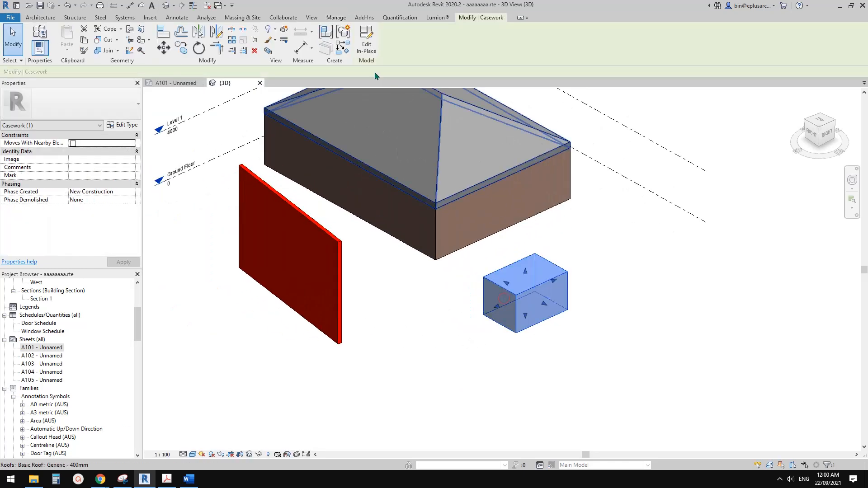
left_click(367, 43)
left_click(525, 301)
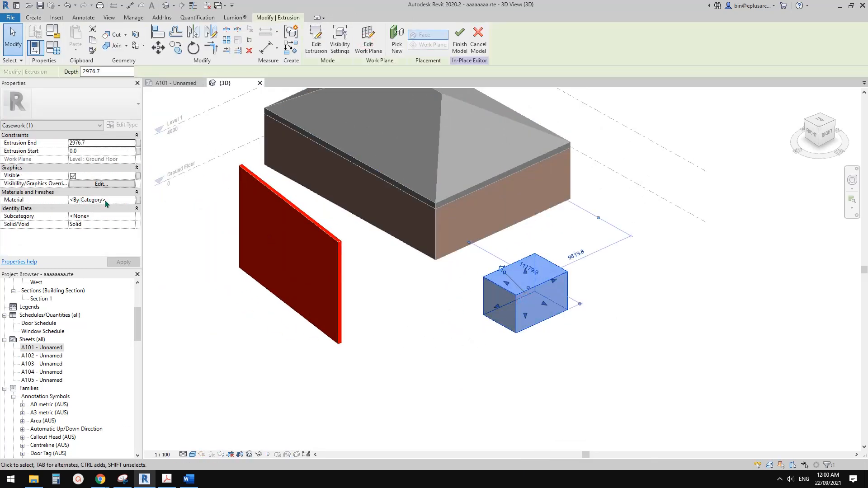
middle_click_drag(430, 293, 414, 289)
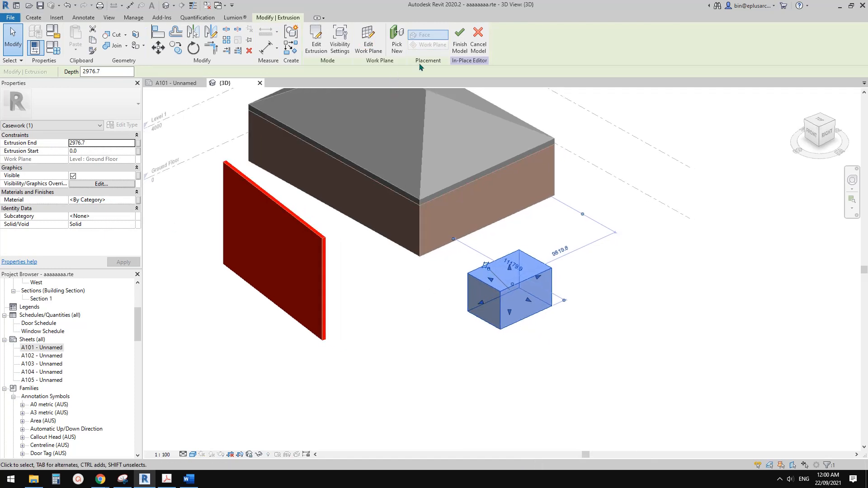
left_click(460, 41)
Check the default material assigned to the Casework category in Object Styles.
left_click(336, 17)
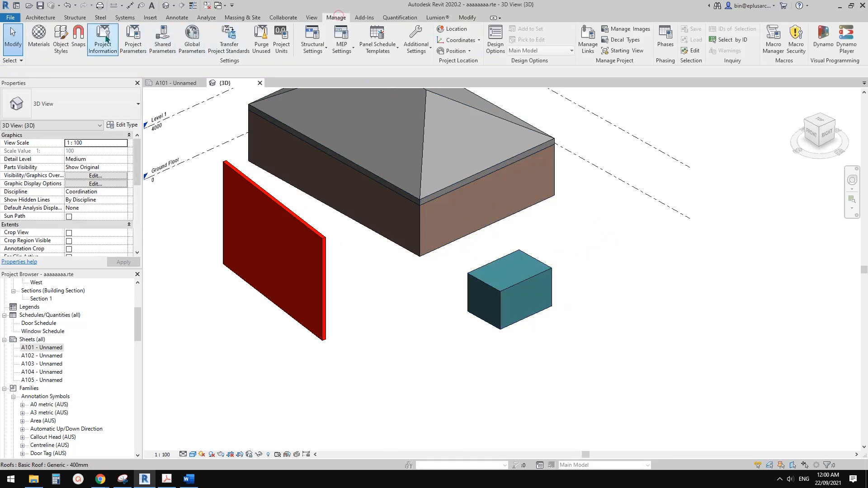
left_click(60, 44)
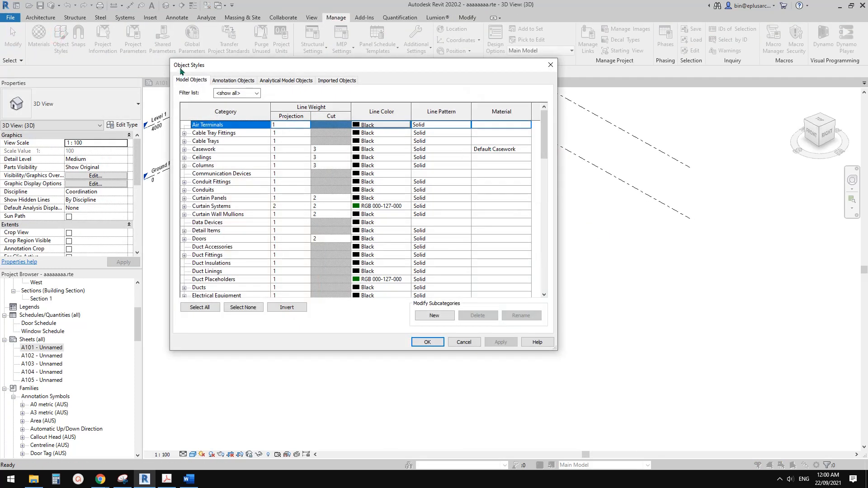
left_click(551, 65)
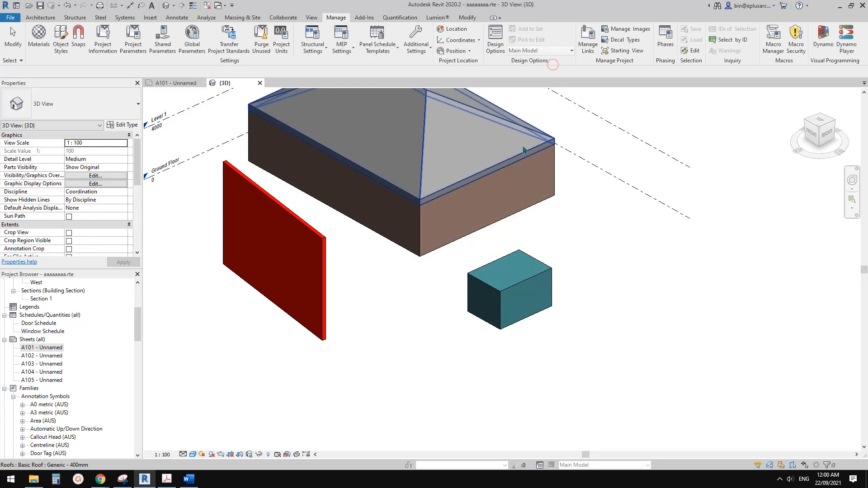
Inspect the casework box and the freestanding red wall in the 3D view, selecting each one.
middle_click_drag(487, 207, 488, 190)
middle_click_drag(422, 242, 364, 275, "shift")
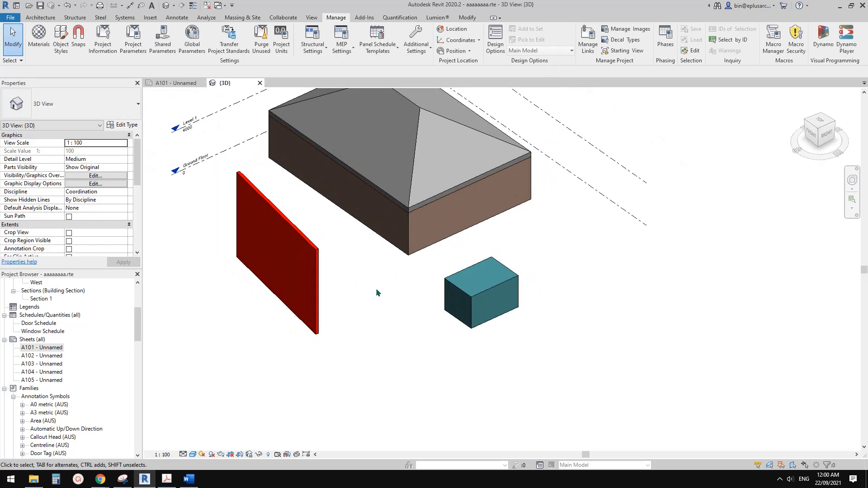
left_click(481, 294)
left_click(308, 283)
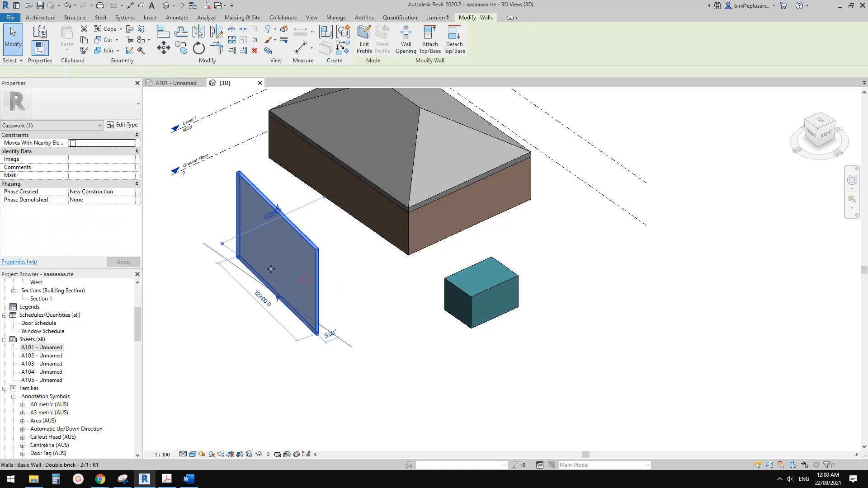
middle_click_drag(292, 278, 298, 285)
scroll(308, 286, "up", 1)
left_click(360, 286)
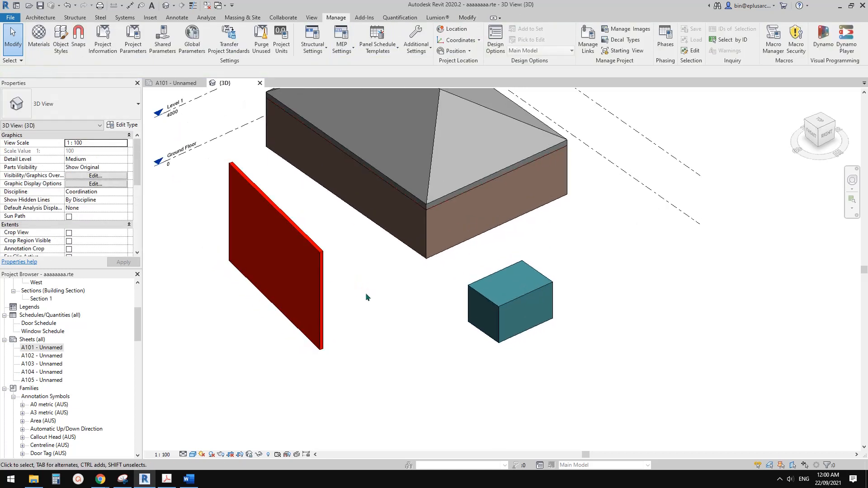
middle_click_drag(366, 294, 365, 297)
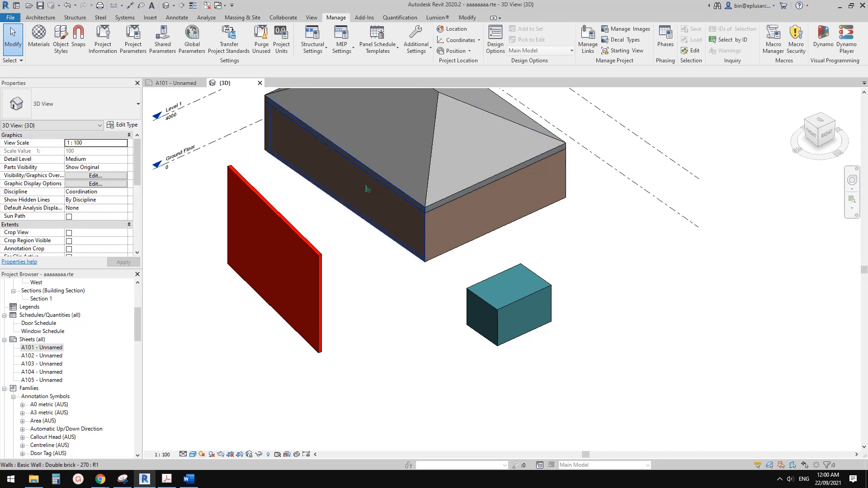
left_click(437, 18)
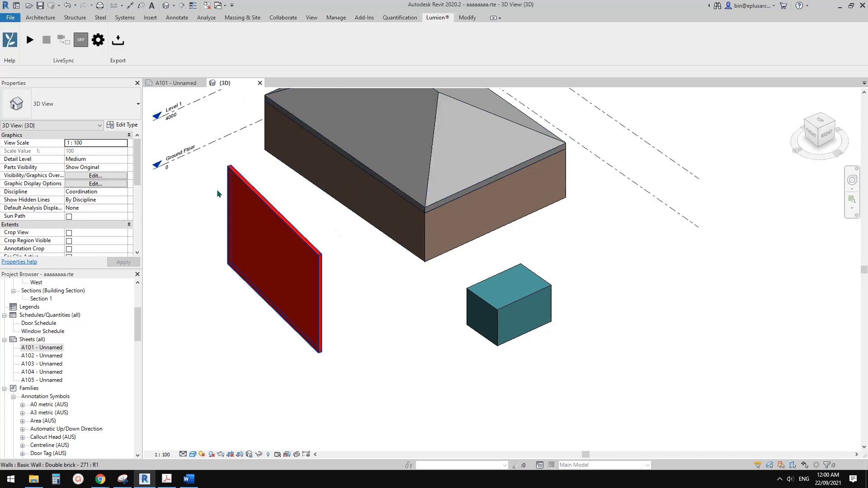
left_click(409, 294)
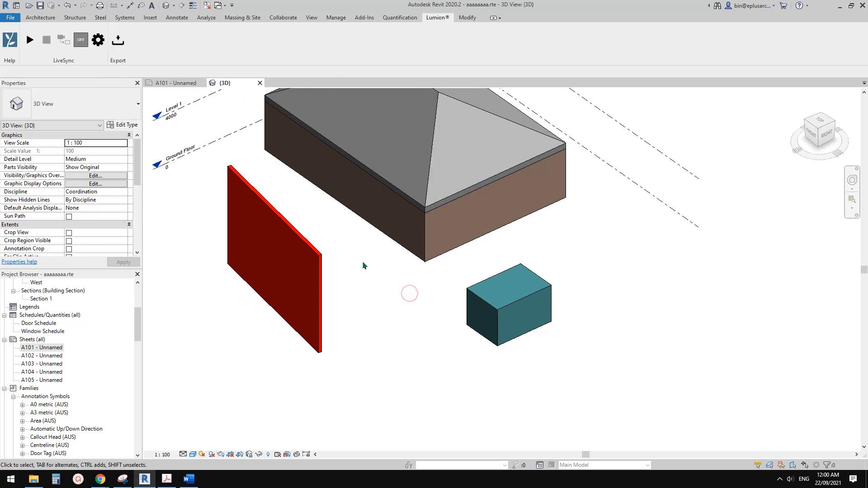
scroll(367, 272, "down", 2)
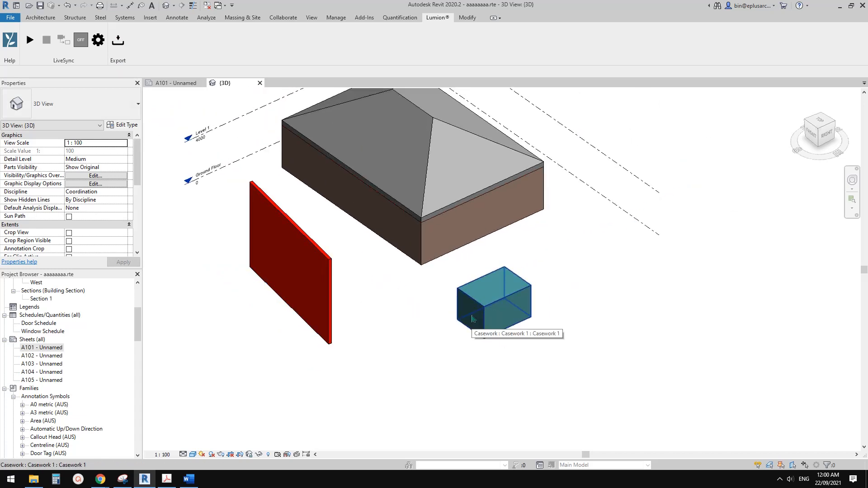
middle_click_drag(457, 317, 427, 303)
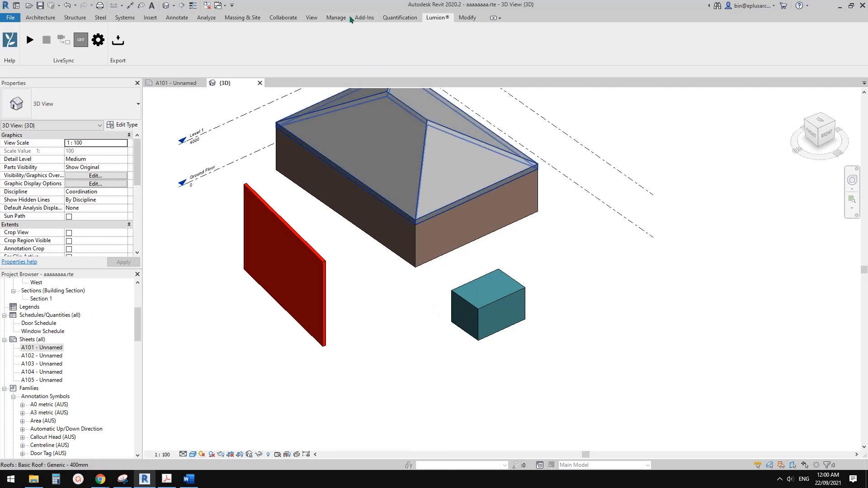
Review the model categories and their default materials throughout the Object Styles list, leaving without changes.
left_click(336, 17)
left_click(61, 38)
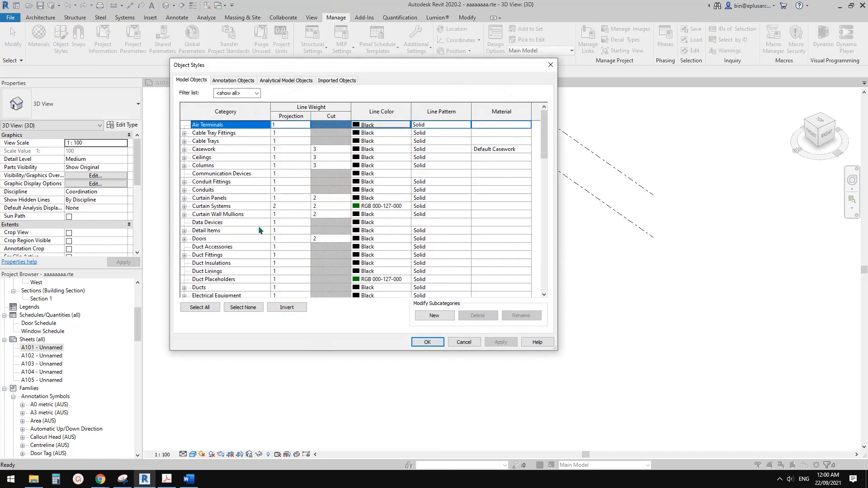
left_click_drag(542, 145, 543, 230)
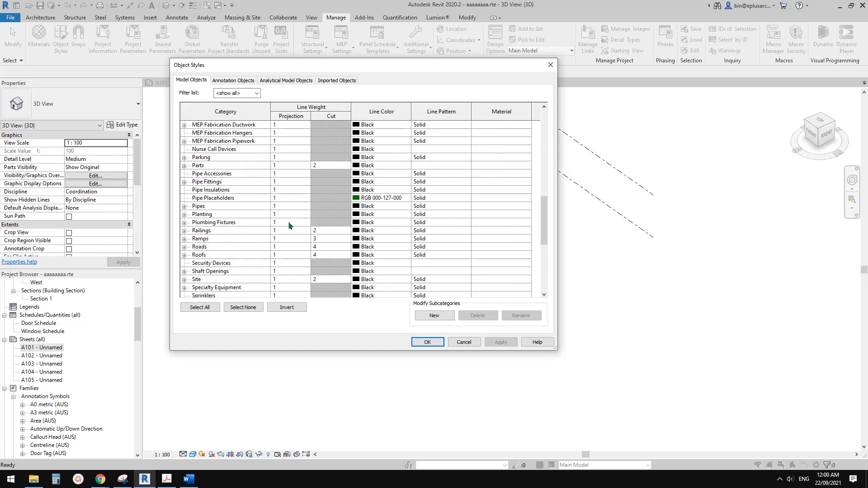
scroll(248, 225, "down", 2)
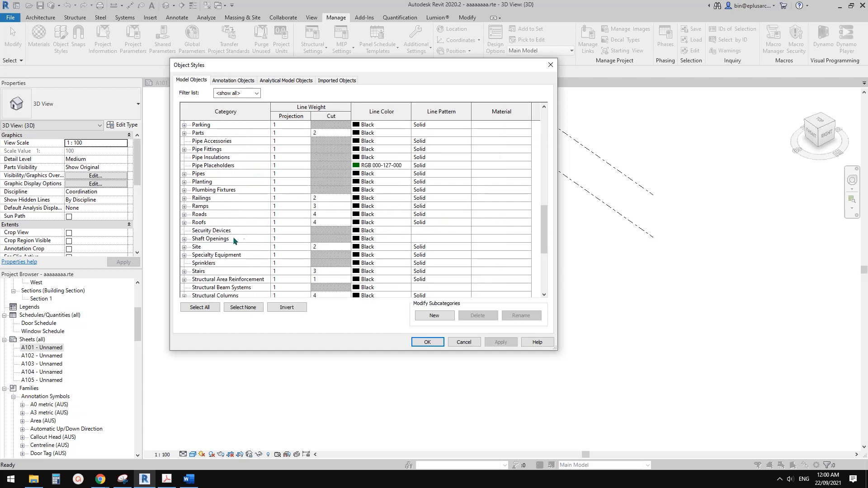
scroll(233, 239, "down", 1)
scroll(256, 236, "up", 2)
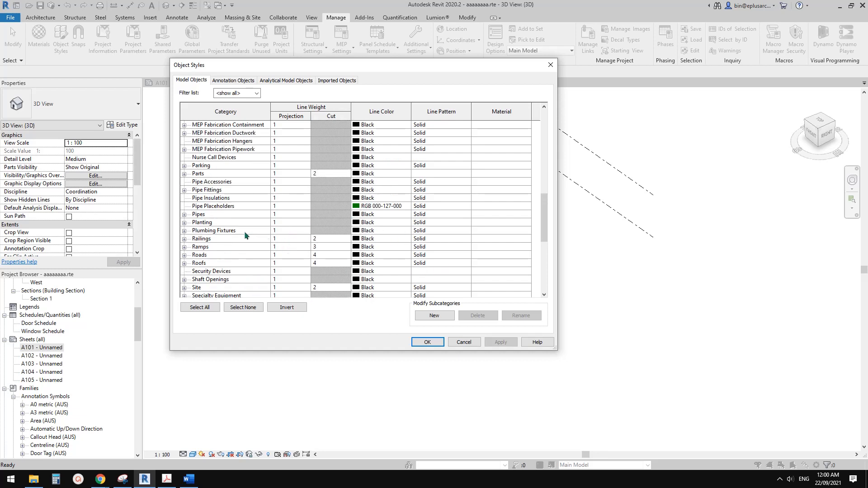
scroll(257, 226, "up", 2)
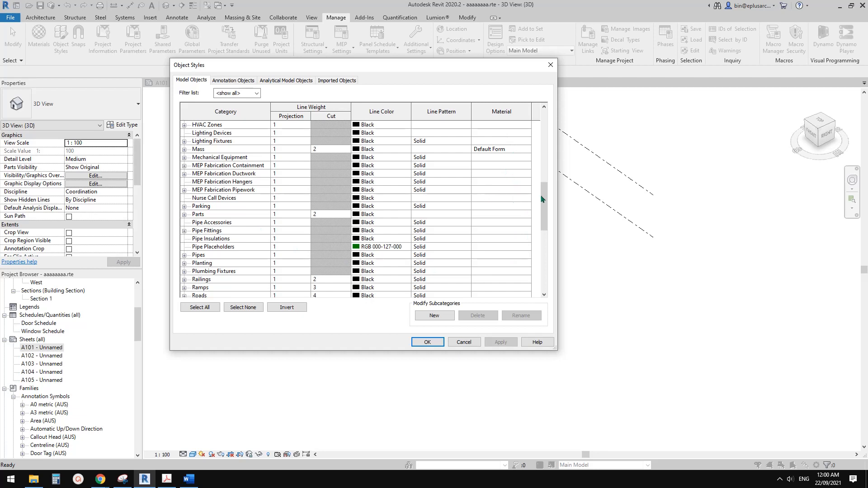
left_click(470, 343)
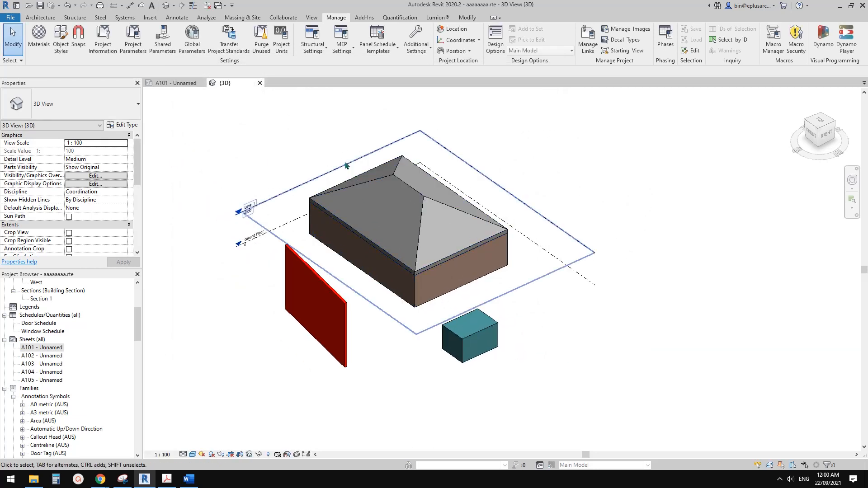
Compare the Object Styles settings for annotation objects with those for model objects.
left_click(62, 51)
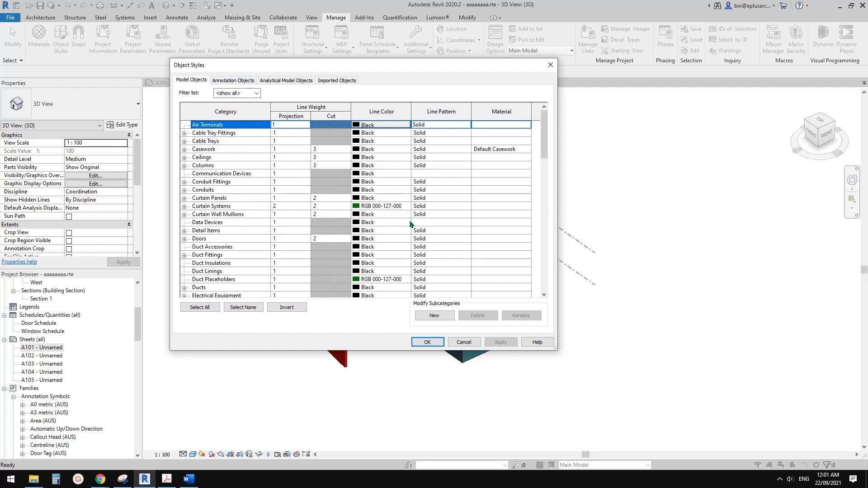
left_click(242, 80)
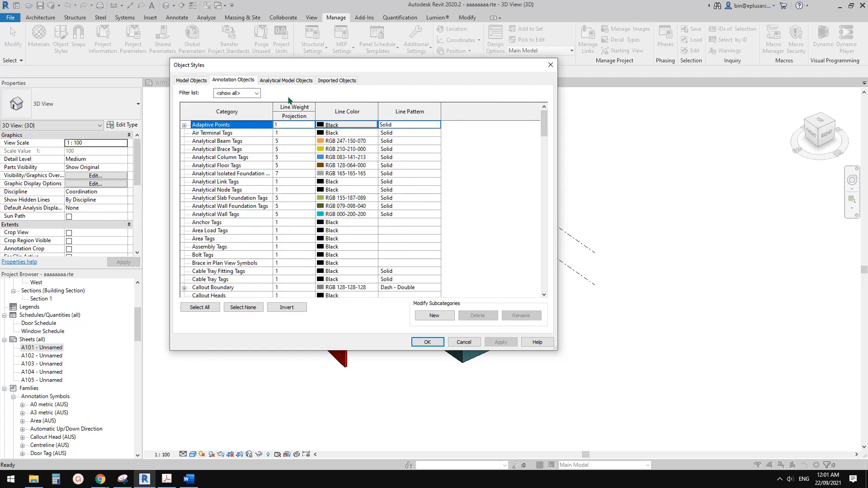
left_click(191, 80)
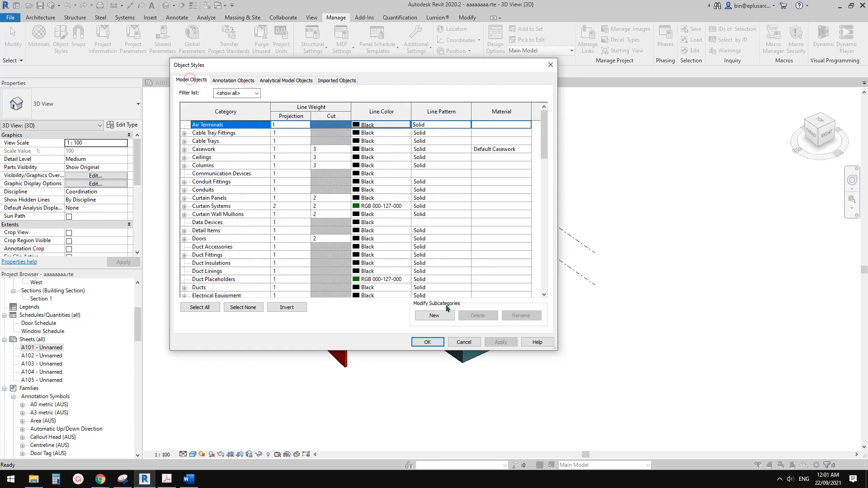
left_click(428, 343)
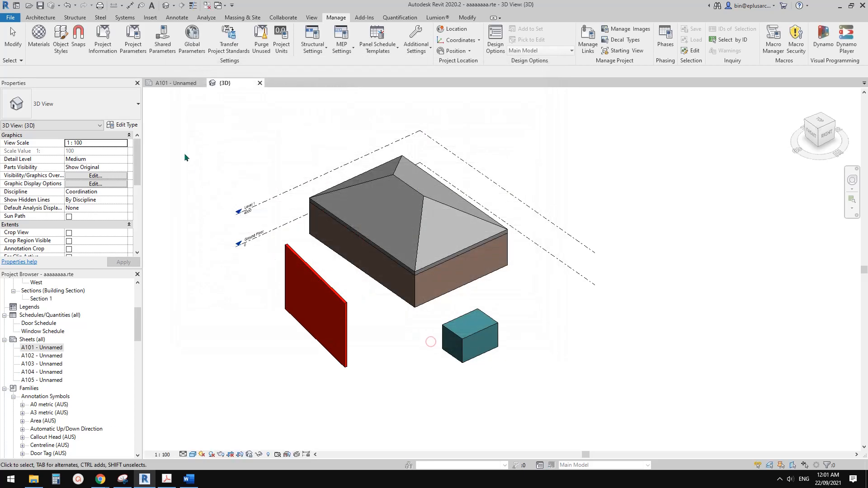
Browse the project's material list in the Material Browser and leave it without changes.
left_click(39, 37)
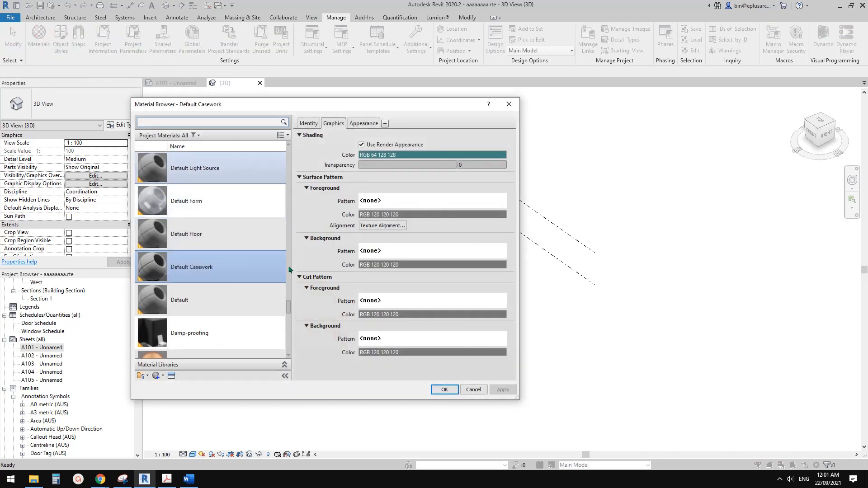
left_click_drag(289, 306, 290, 215)
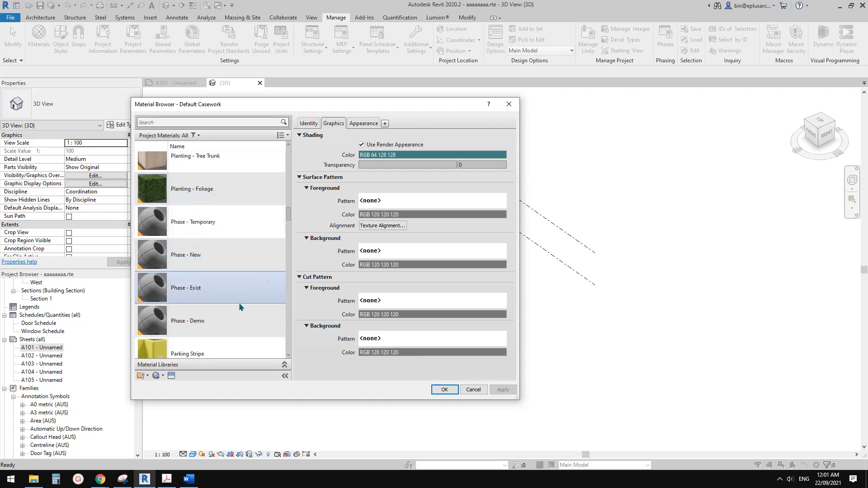
left_click(473, 390)
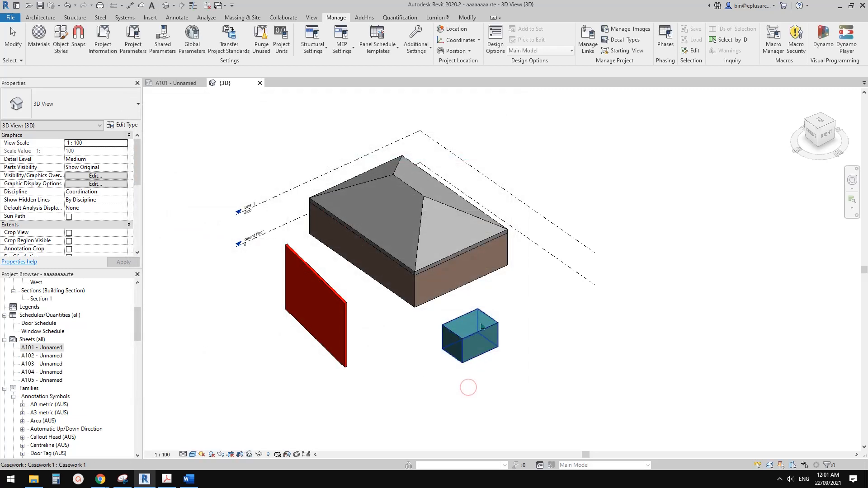
scroll(370, 228, "up", 2)
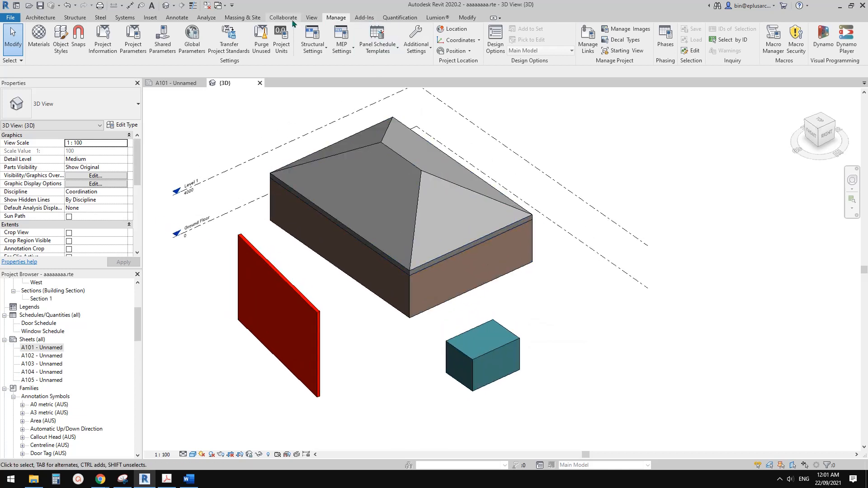
left_click(247, 18)
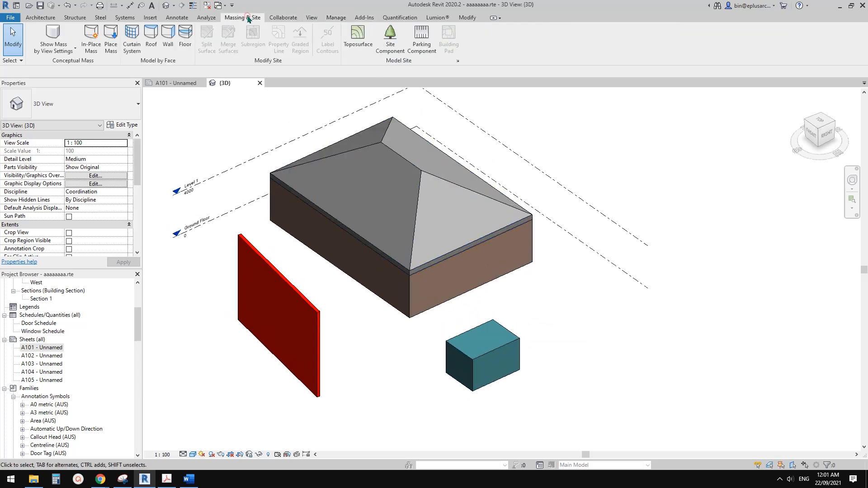
left_click(215, 18)
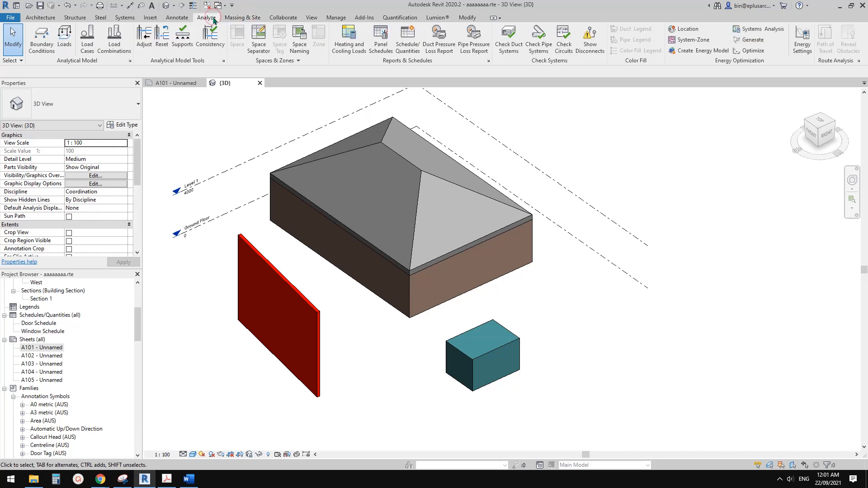
left_click(235, 17)
middle_click_drag(376, 195, 409, 199)
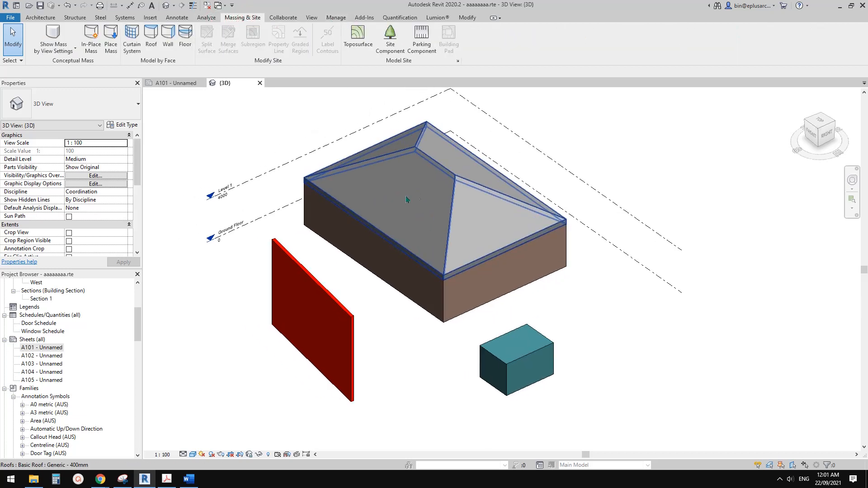
middle_click_drag(353, 262, 382, 256)
left_click_drag(134, 331, 136, 393)
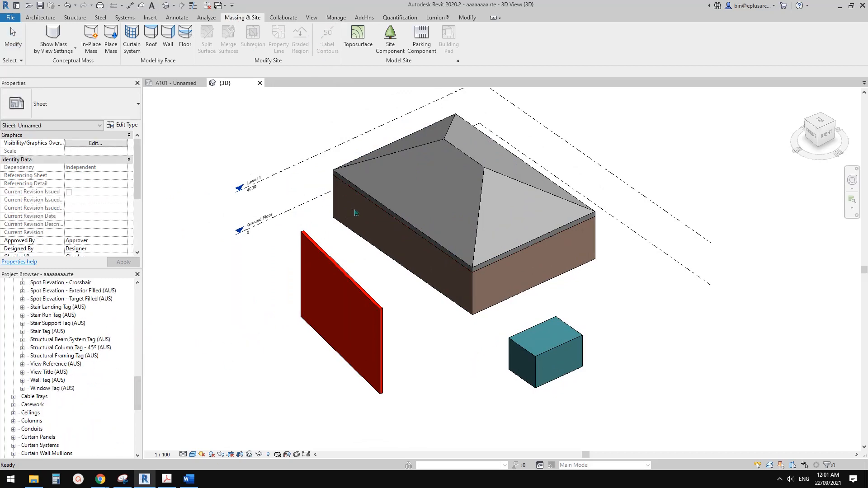
left_click(336, 17)
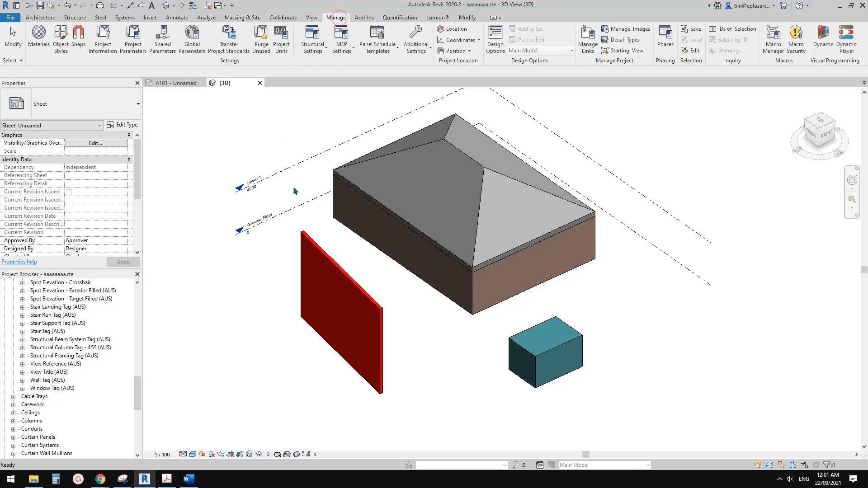
left_click(299, 291)
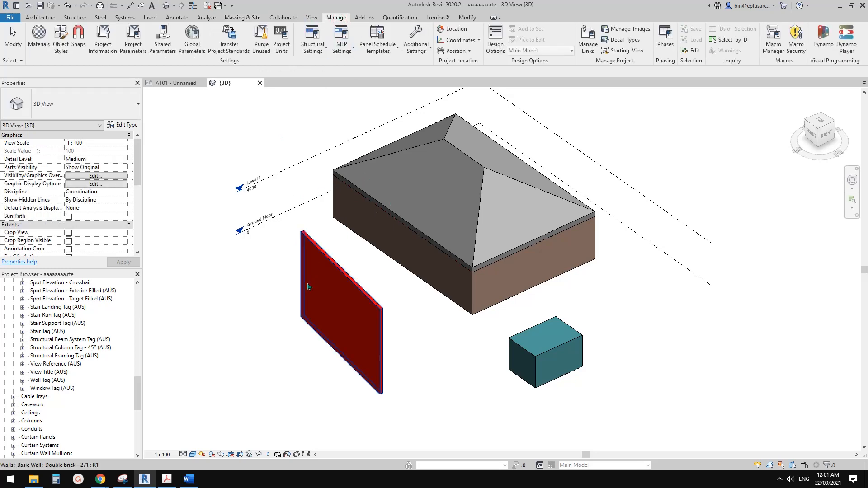
middle_click_drag(320, 289, 372, 283)
mouse_move(475, 235)
middle_mouse_down()
mouse_move(477, 244)
mouse_move(463, 244)
middle_mouse_up()
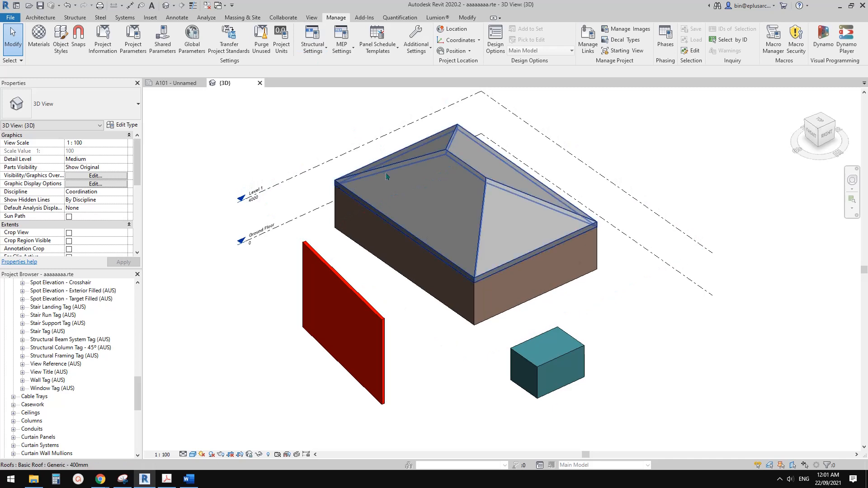
middle_click_drag(387, 160, 381, 172)
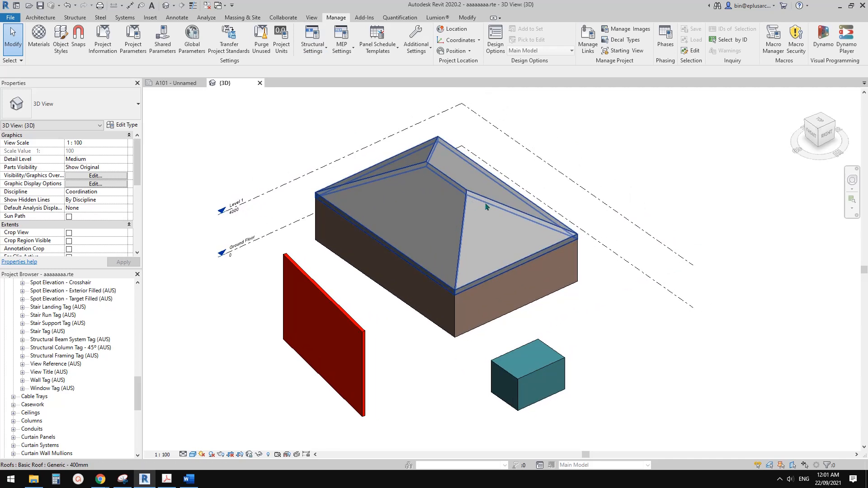
middle_click_drag(498, 219, 485, 236)
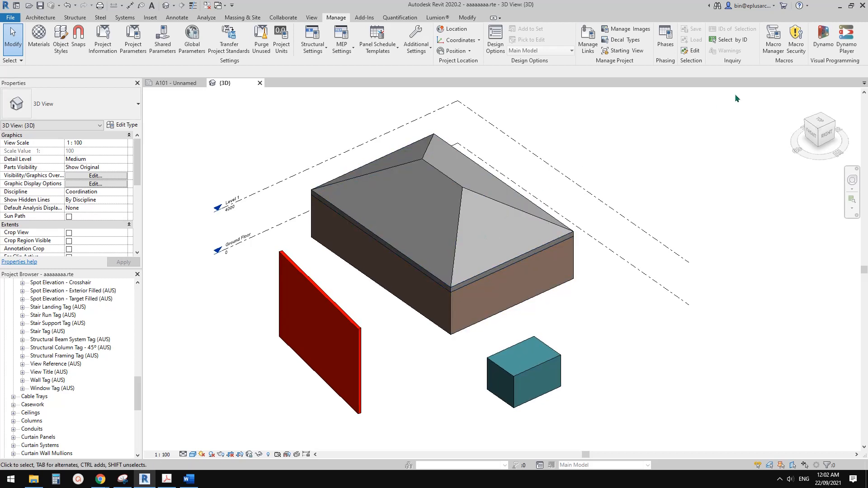
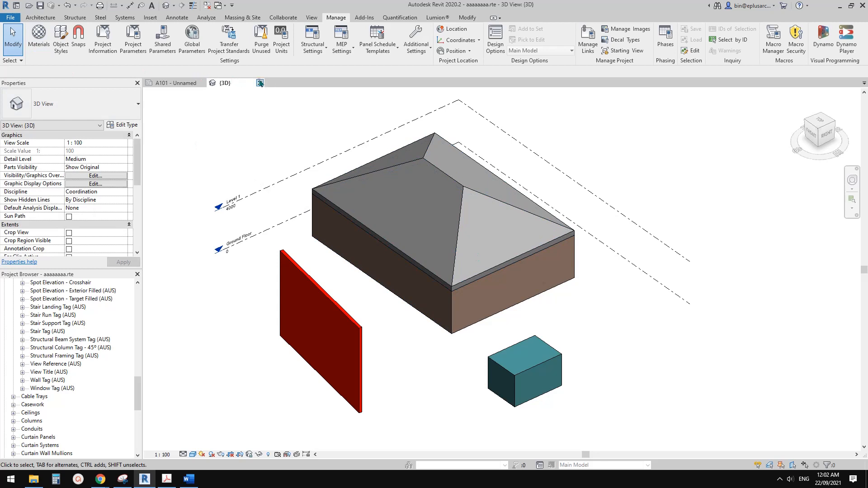
Close the 3D view and sheet A101 of the template, and start setting up a new project.
left_click(260, 83)
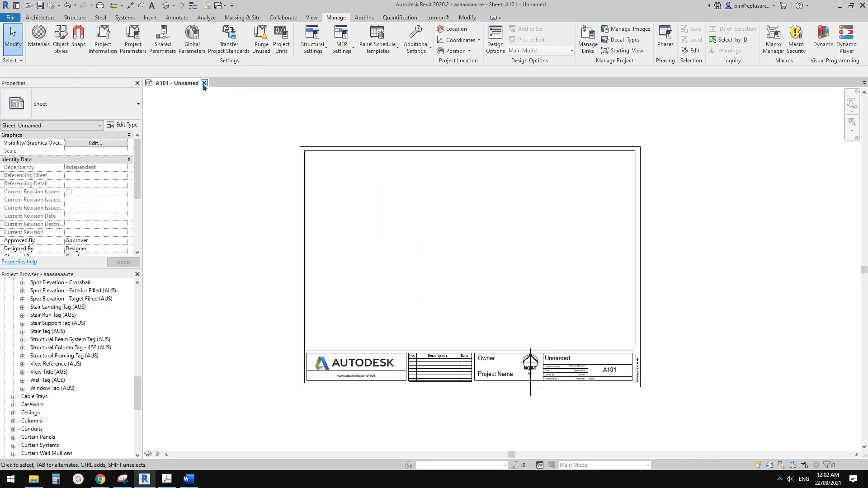
left_click(205, 84)
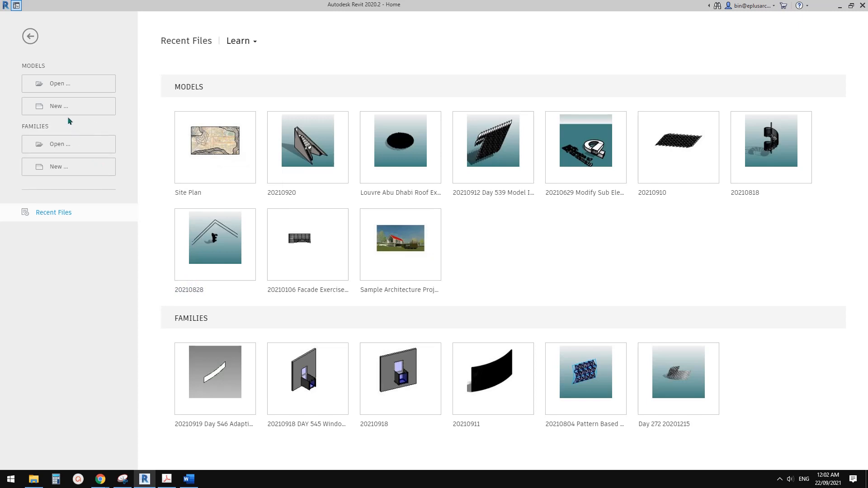
left_click(53, 106)
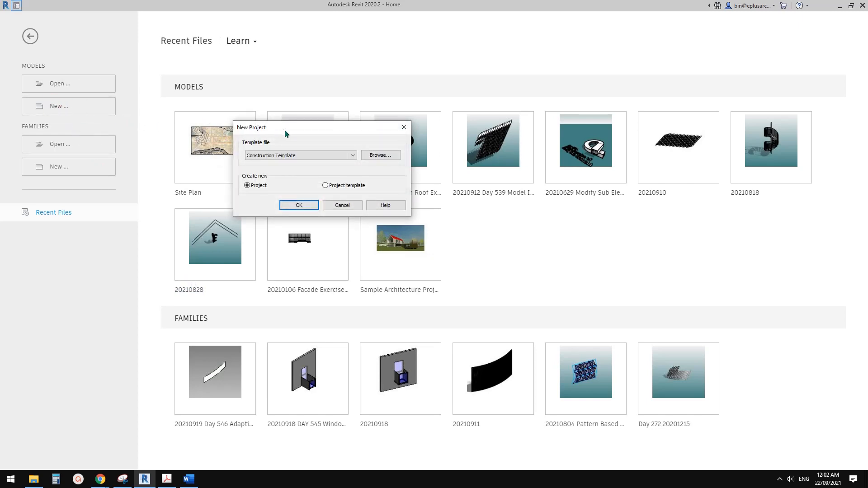
left_click_drag(285, 130, 285, 135)
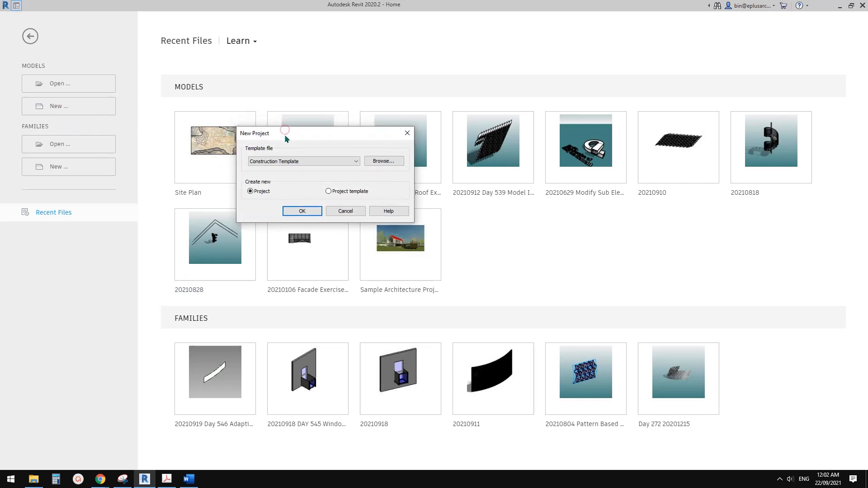
Create a new project based on the custom template aaaaaaaa.rte stored on the Desktop.
left_click(384, 161)
left_click_drag(403, 99, 463, 114)
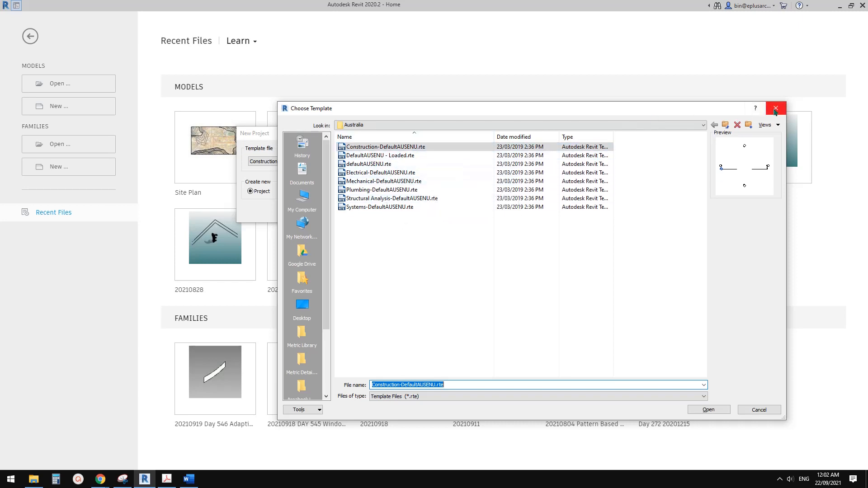
left_click(328, 165)
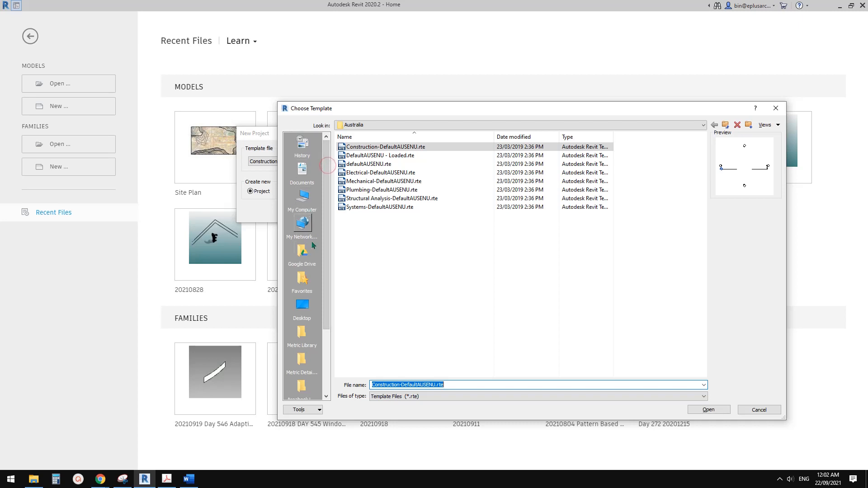
left_click(303, 306)
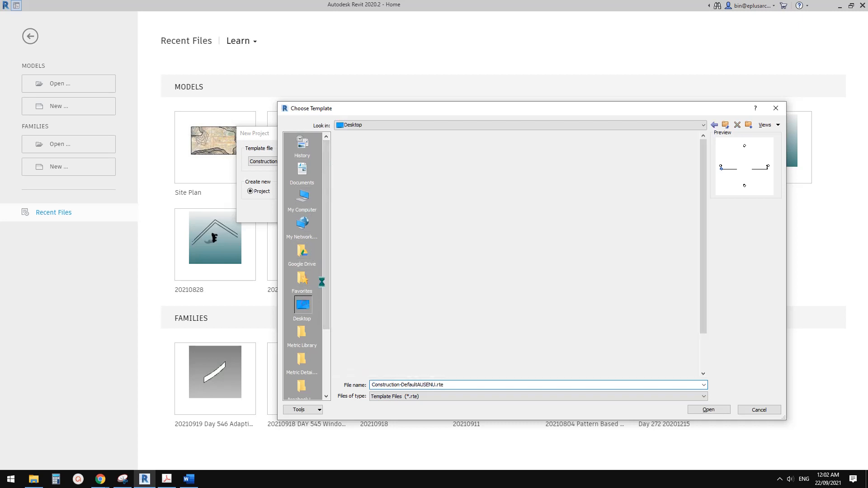
scroll(384, 351, "down", 2)
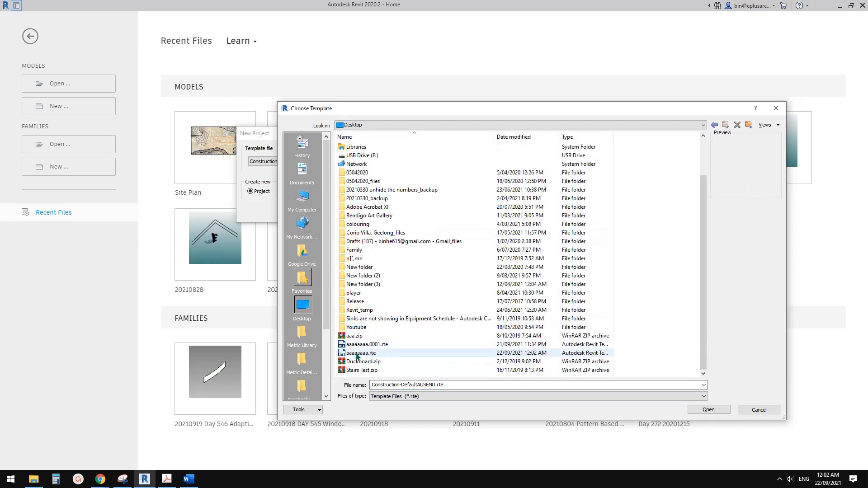
left_click(370, 354)
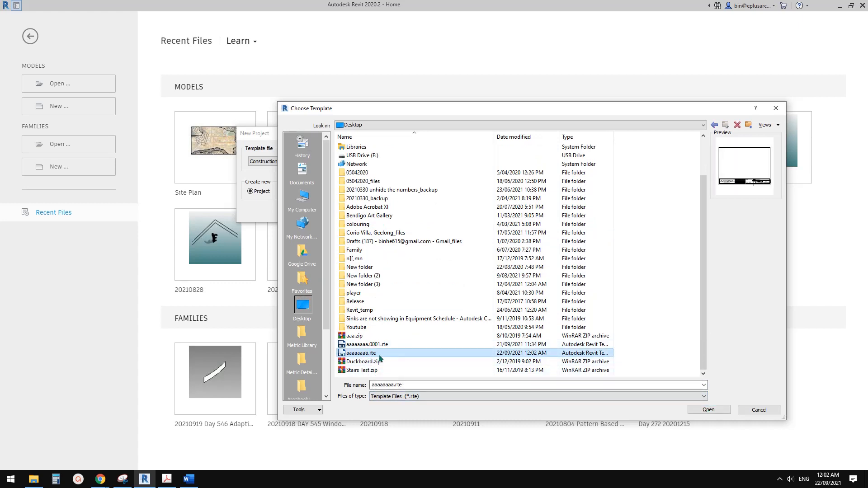
left_click(711, 411)
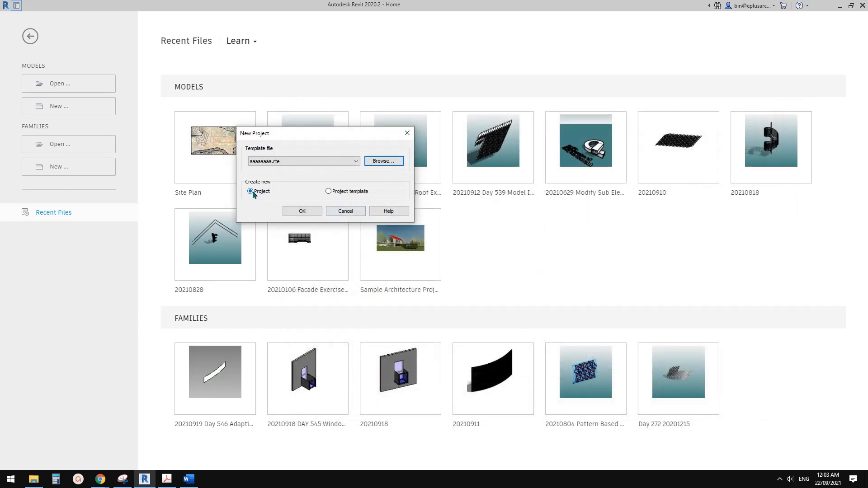
left_click(303, 212)
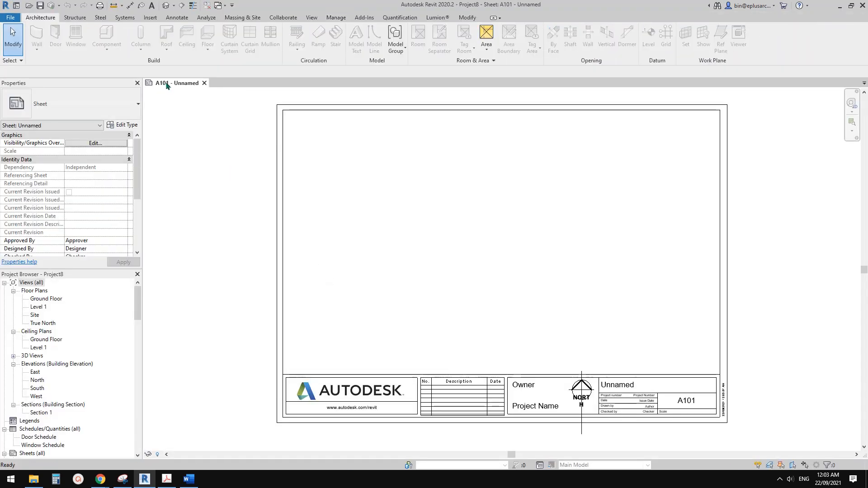
Inspect the model carried over from the template in the default 3D view, selecting the building's whole chain of brick walls.
left_click(166, 5)
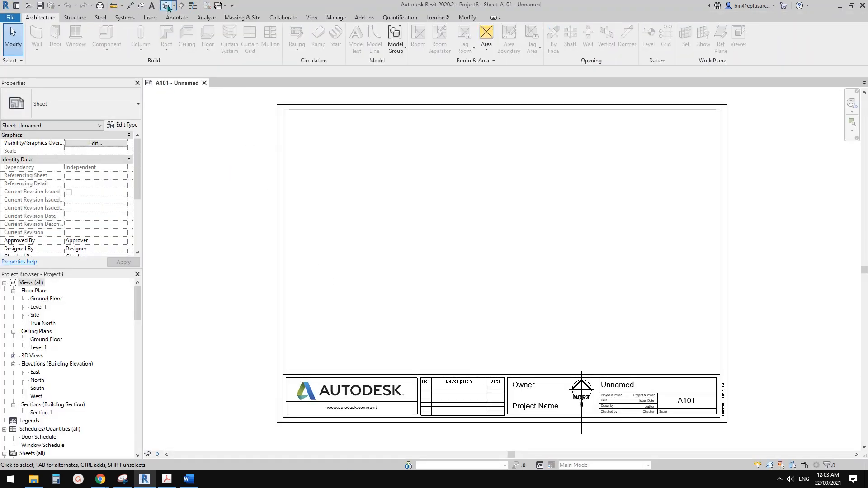
scroll(530, 317, "down", 1)
middle_click_drag(533, 343, 443, 312)
scroll(493, 308, "up", 1)
left_click(488, 289)
key("Tab")
left_click(491, 288)
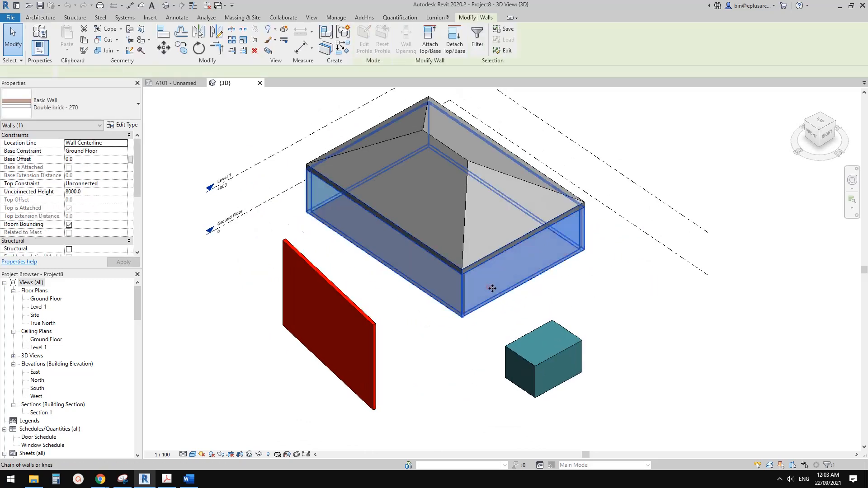
scroll(492, 287, "down", 1)
middle_click_drag(492, 286, 445, 282)
key("Escape")
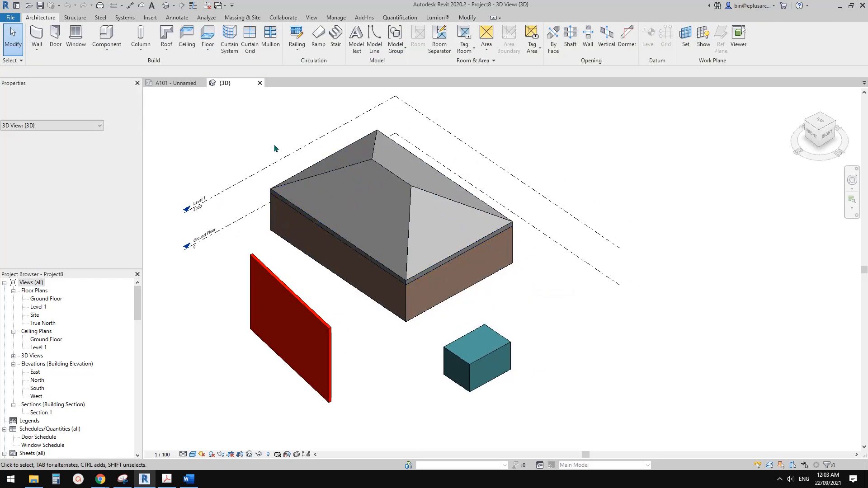
Close the project's open views and create another new project from the built-in Construction Template.
left_click(260, 83)
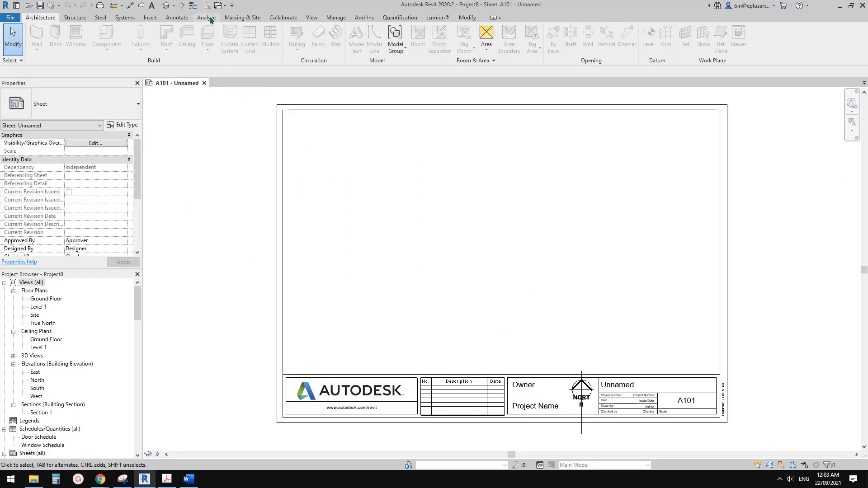
left_click(204, 83)
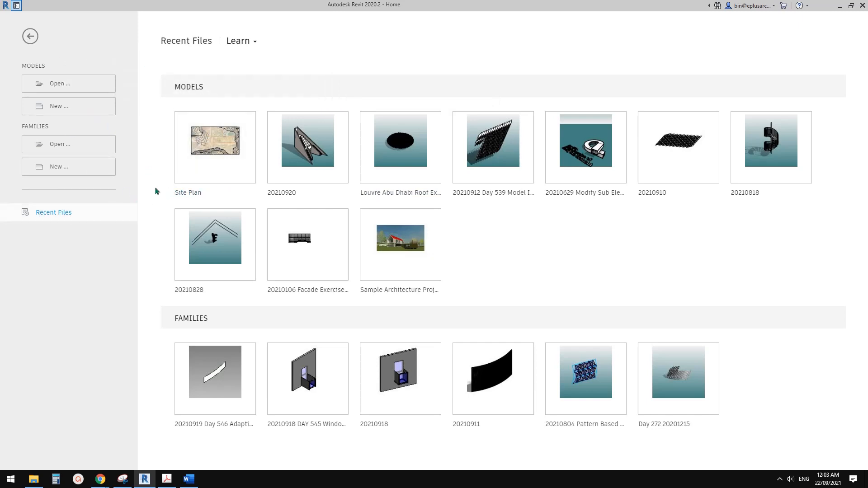
left_click(66, 107)
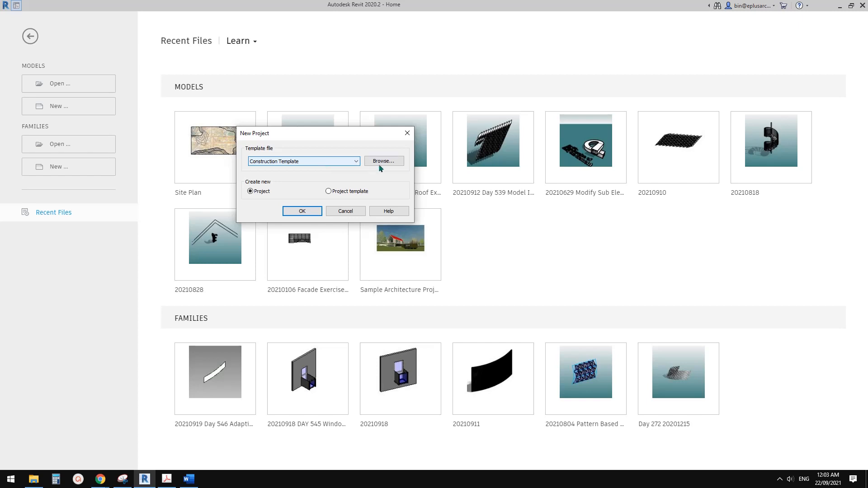
left_click(299, 163)
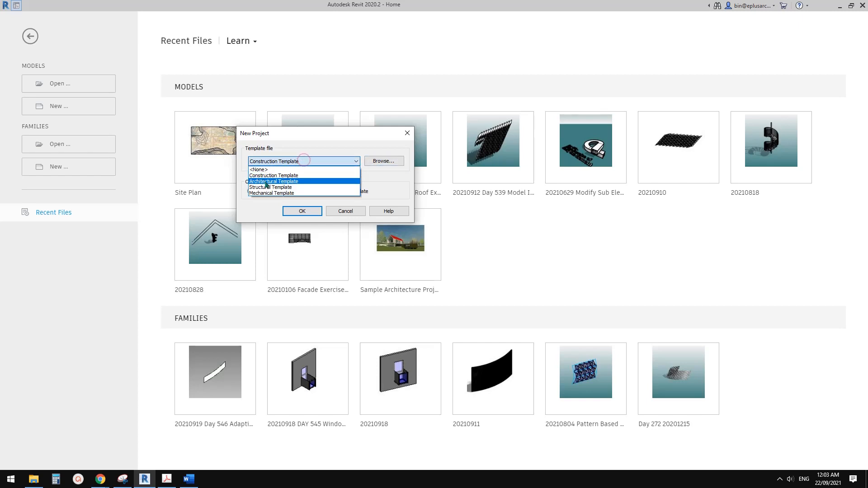
left_click(297, 176)
left_click(304, 211)
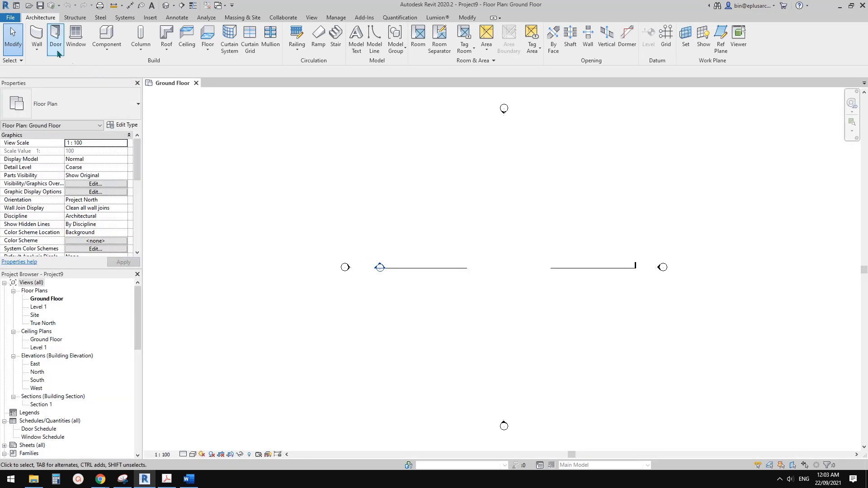
Review the project template names and paths in the File Locations options, adjusting the name column's width.
left_click(11, 18)
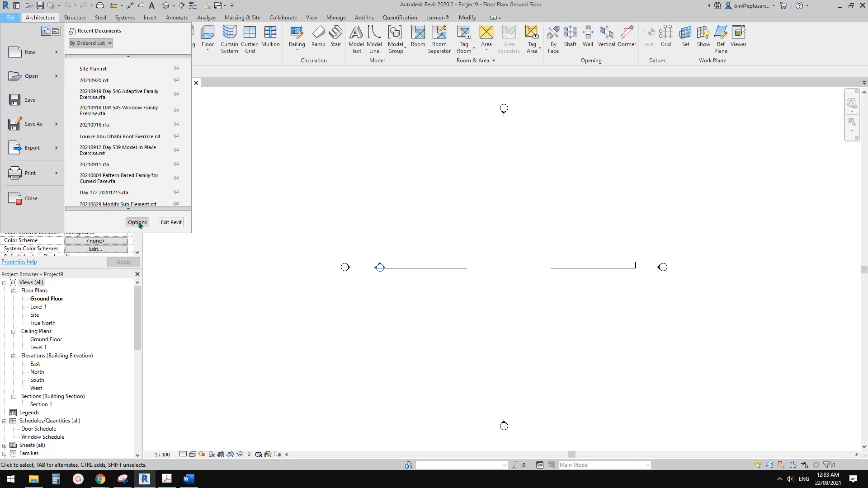
left_click(138, 223)
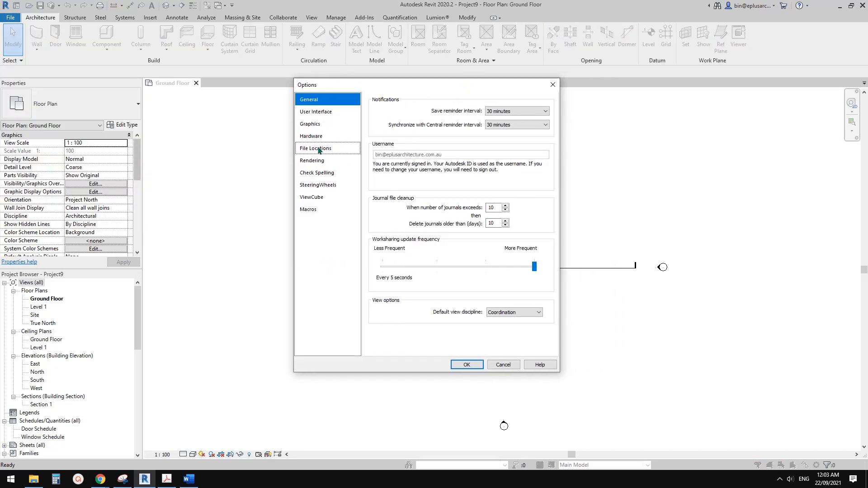
left_click(316, 151)
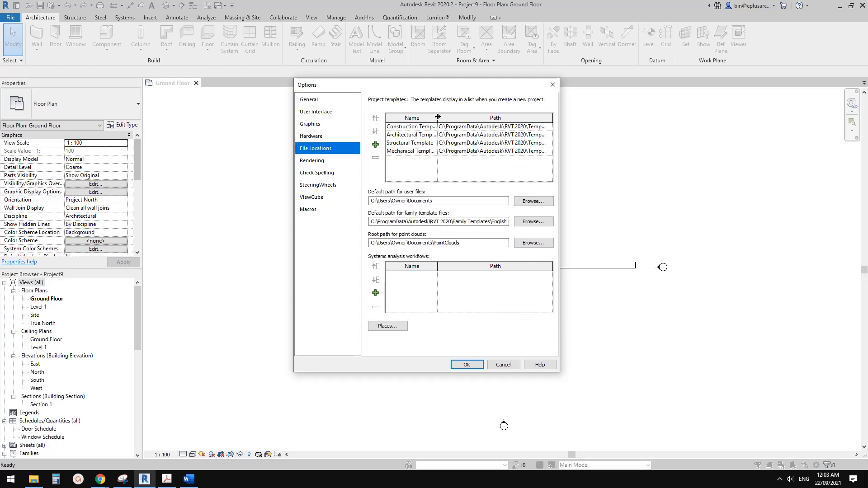
left_click_drag(437, 118, 451, 119)
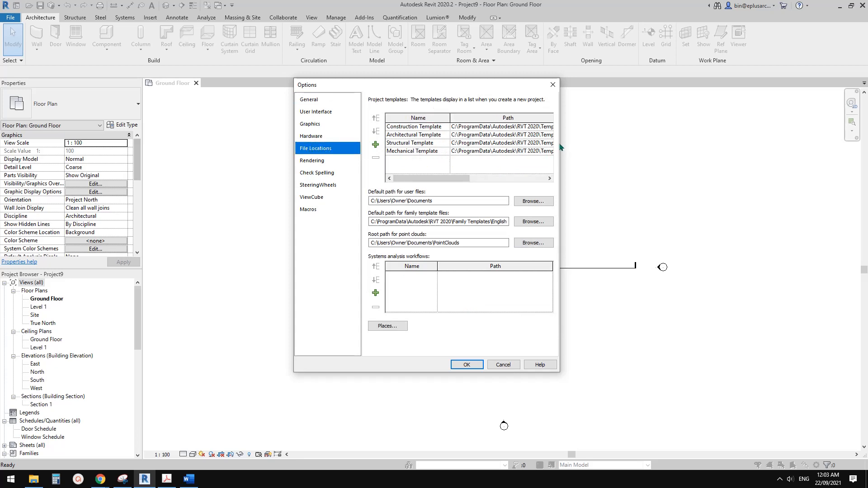
left_click_drag(407, 181, 426, 180)
left_click_drag(451, 118, 440, 118)
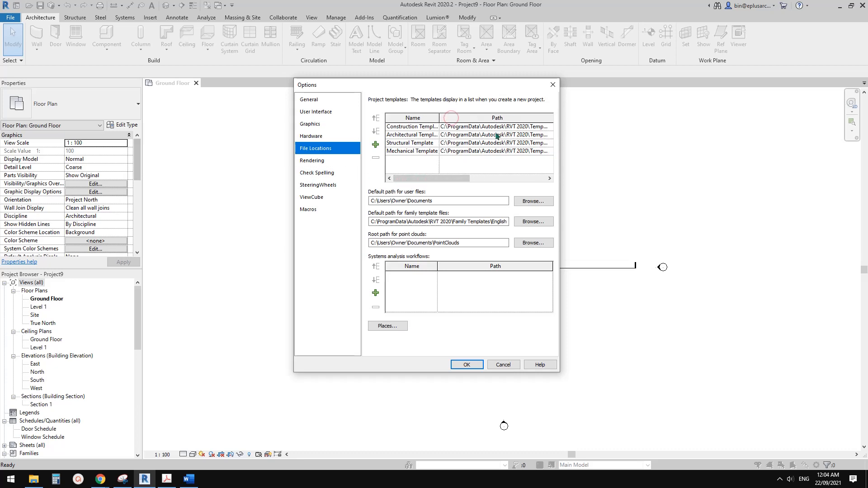
Set the Architectural Template's path to aaaaaaaa.rte on the Desktop and accept the options.
left_click(401, 136)
left_click(471, 136)
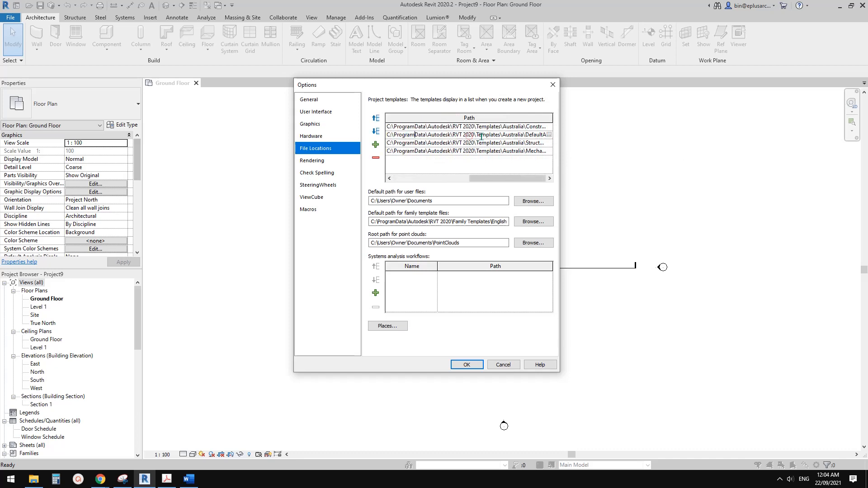
left_click(549, 135)
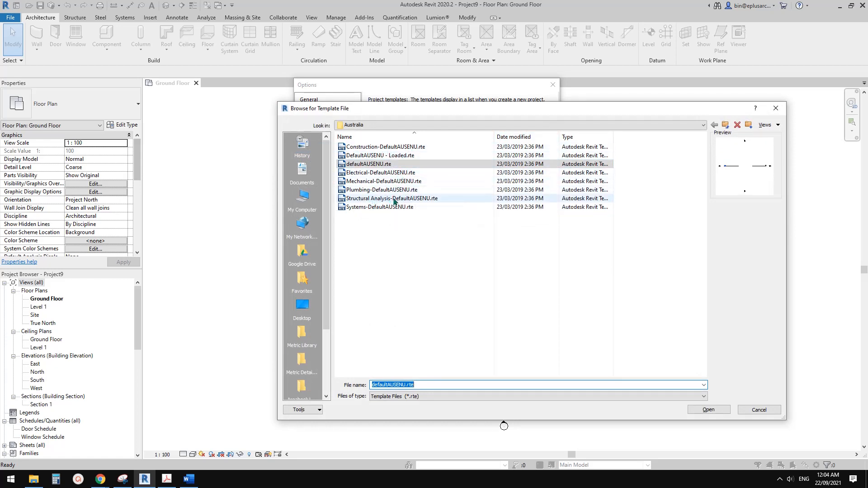
left_click_drag(325, 262, 329, 310)
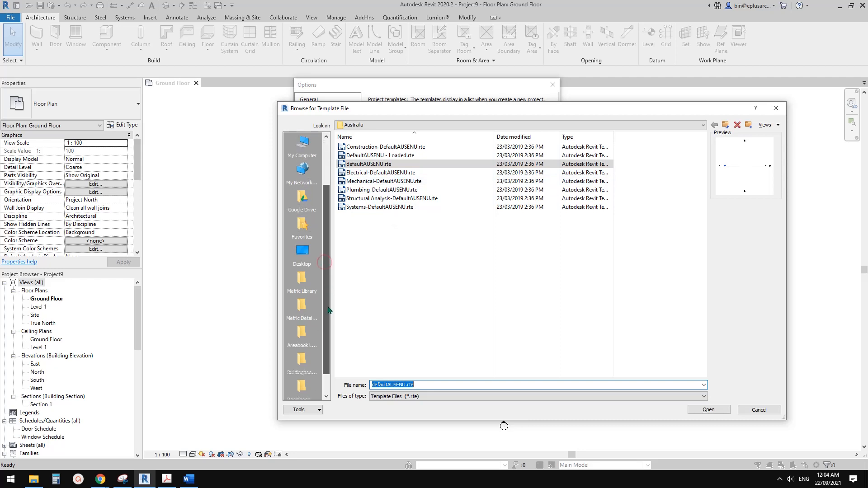
left_click(302, 254)
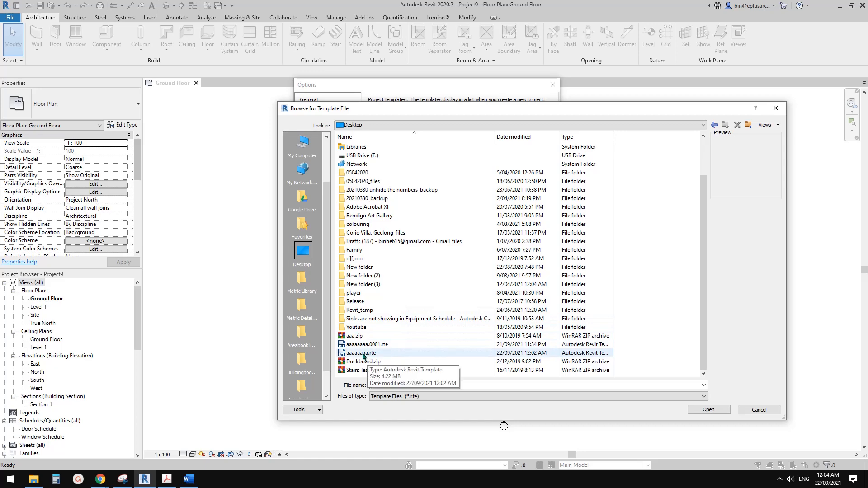
left_click(361, 354)
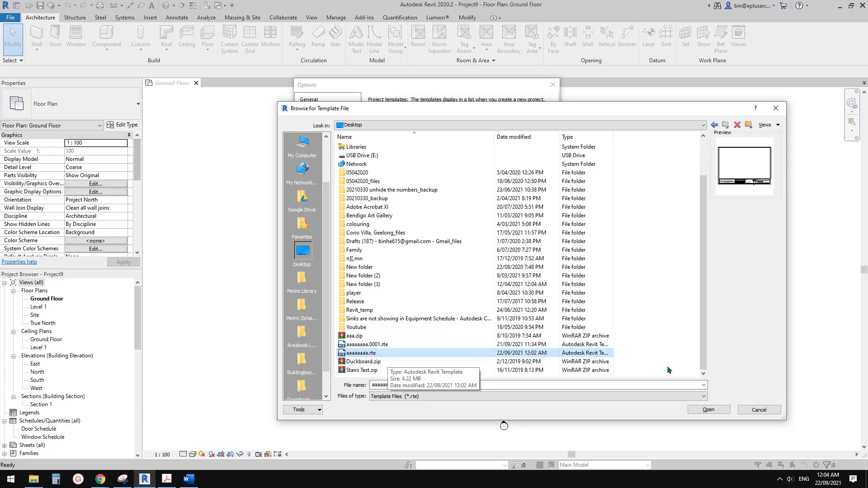
left_click(717, 410)
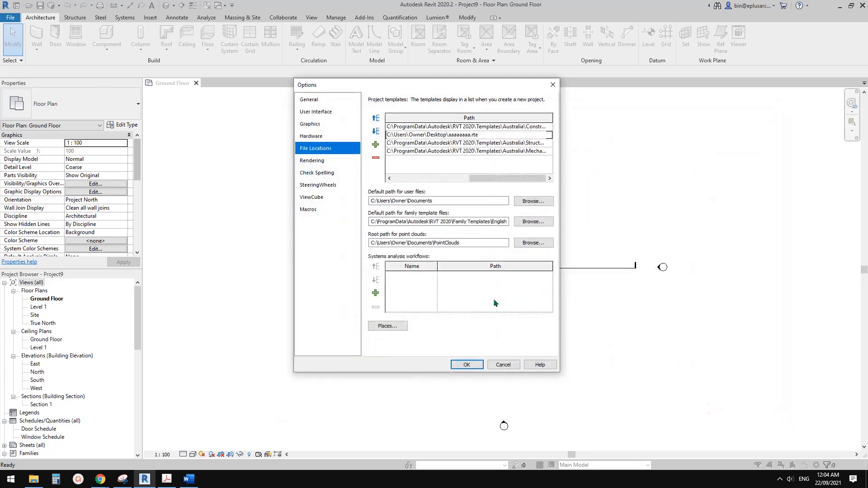
left_click(469, 362)
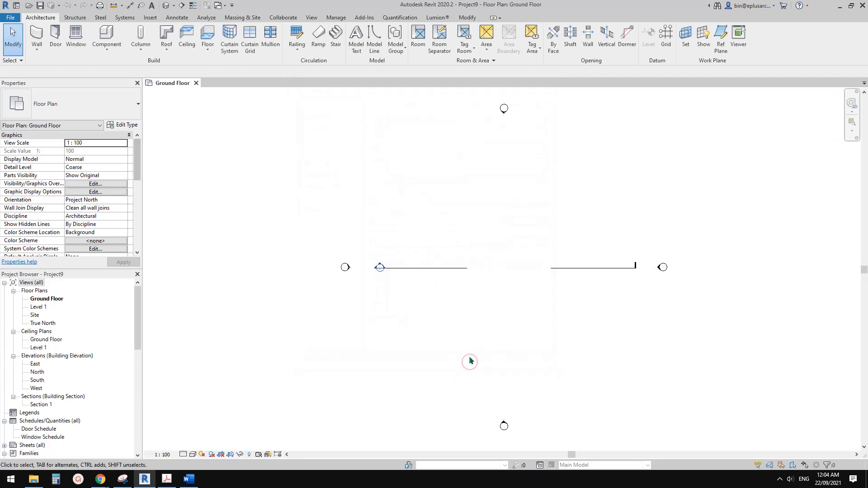
Close the open project, create a new one from the Architectural Template, and check its model in the default 3D view.
left_click(196, 83)
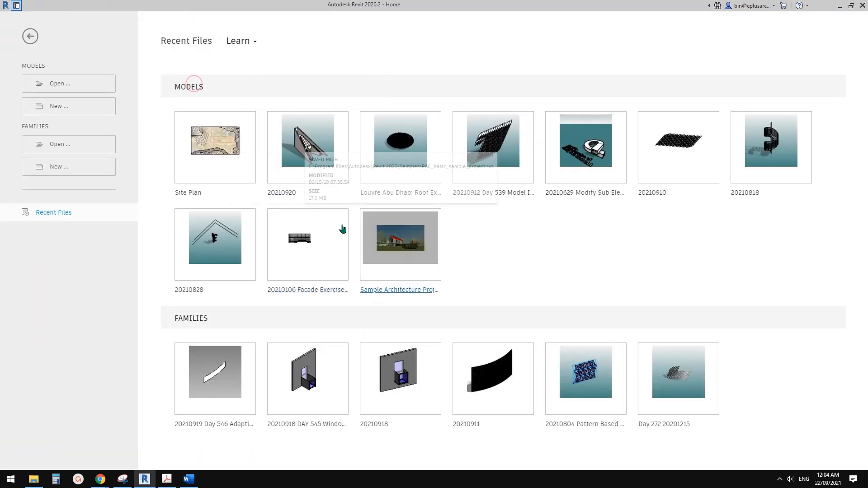
left_click(60, 107)
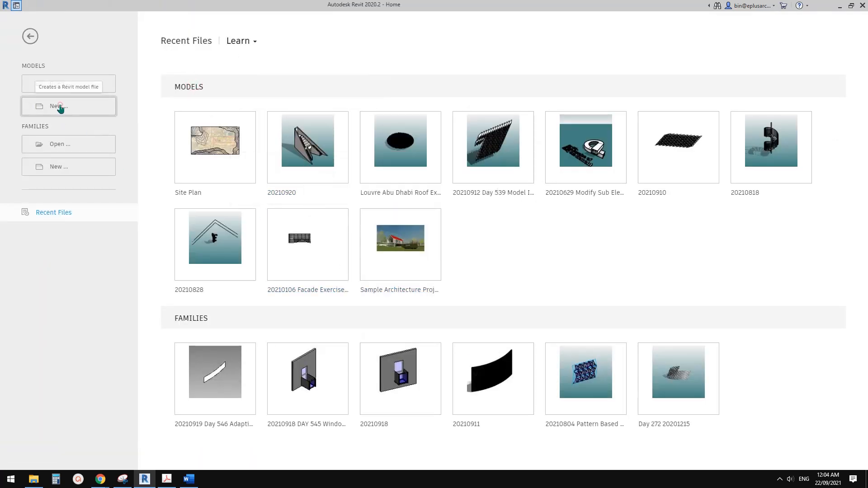
left_click(295, 162)
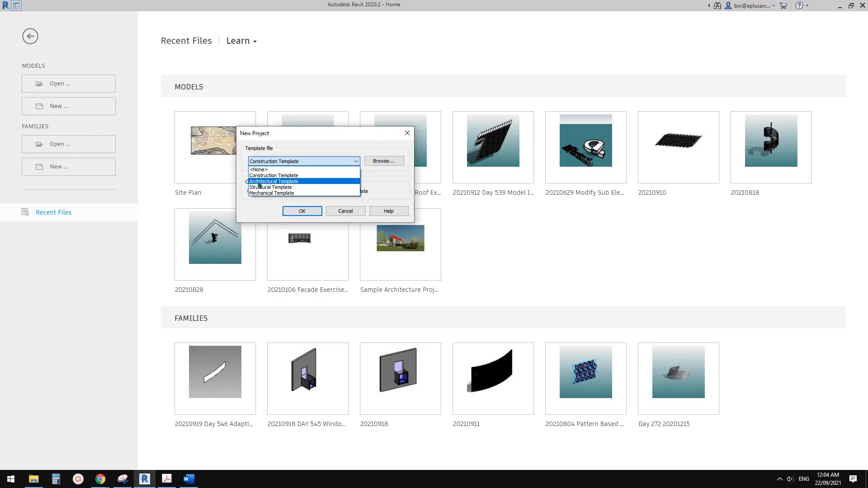
left_click(259, 182)
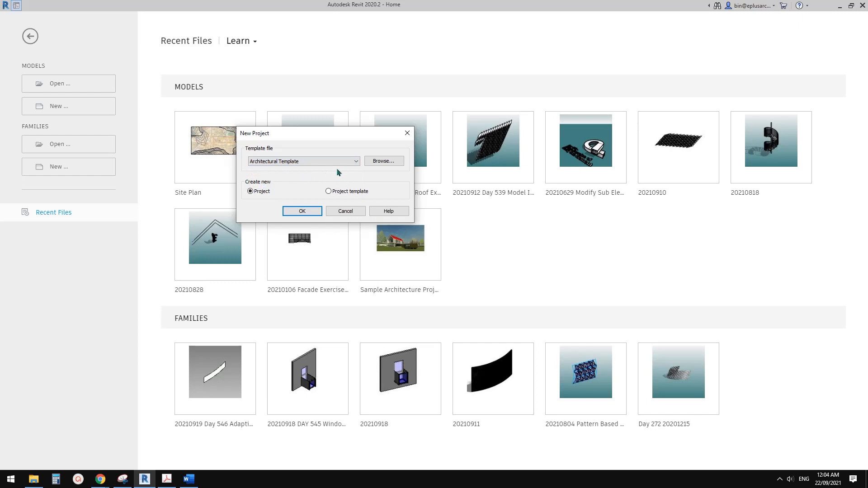
left_click(304, 211)
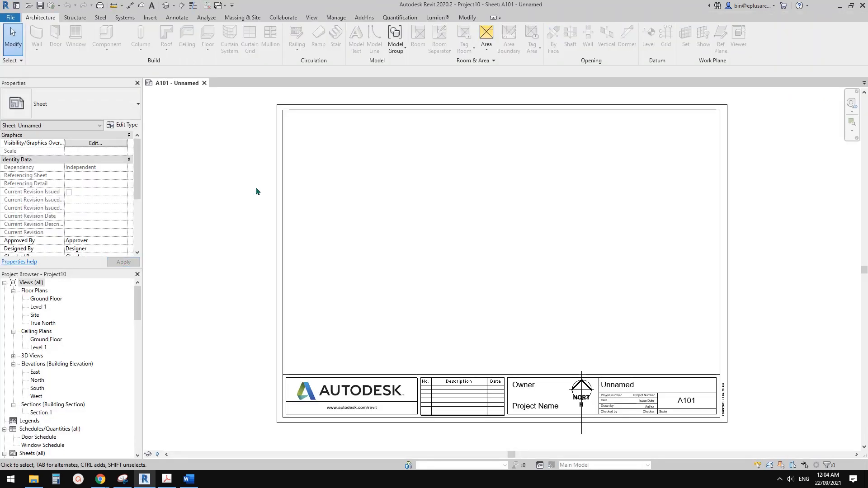
left_click(166, 5)
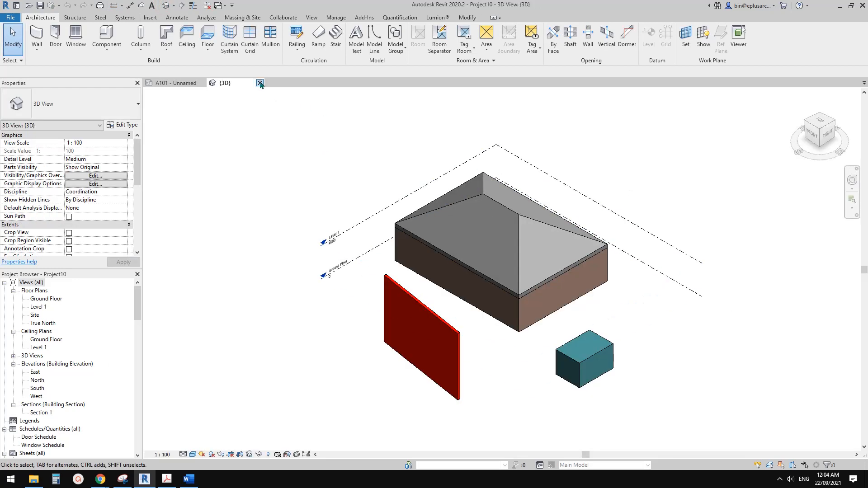
left_click(260, 83)
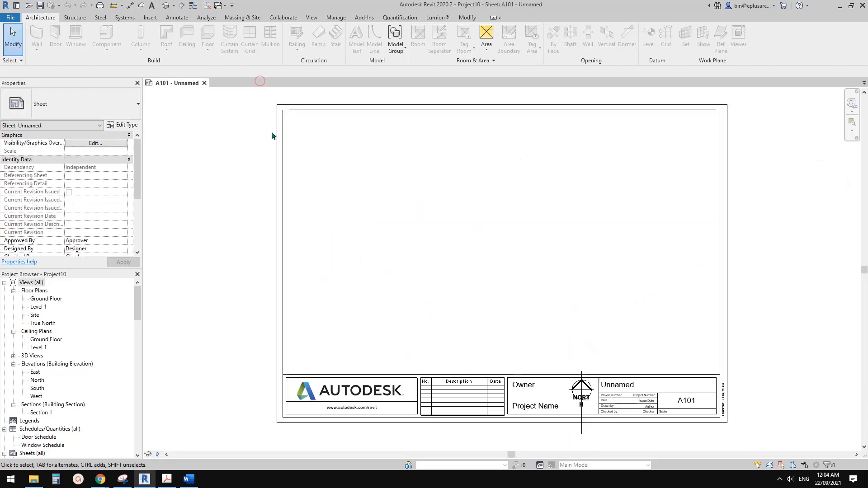
Reopen the File Locations options and browse from the Architectural Template's path, leaving the file browser without choosing a file.
left_click(10, 17)
left_click(137, 223)
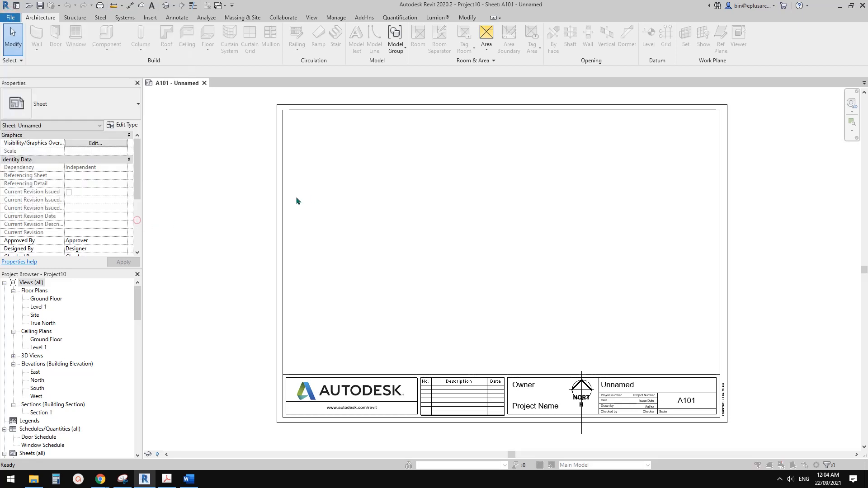
left_click(316, 150)
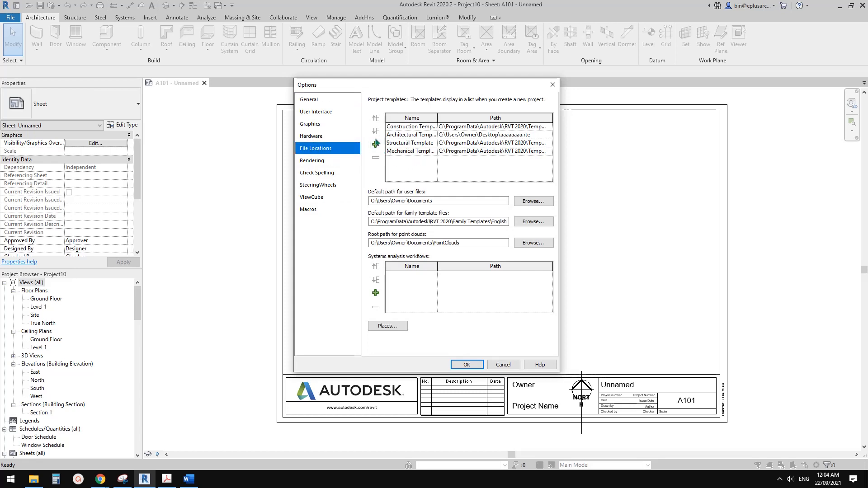
left_click(412, 135)
left_click(499, 135)
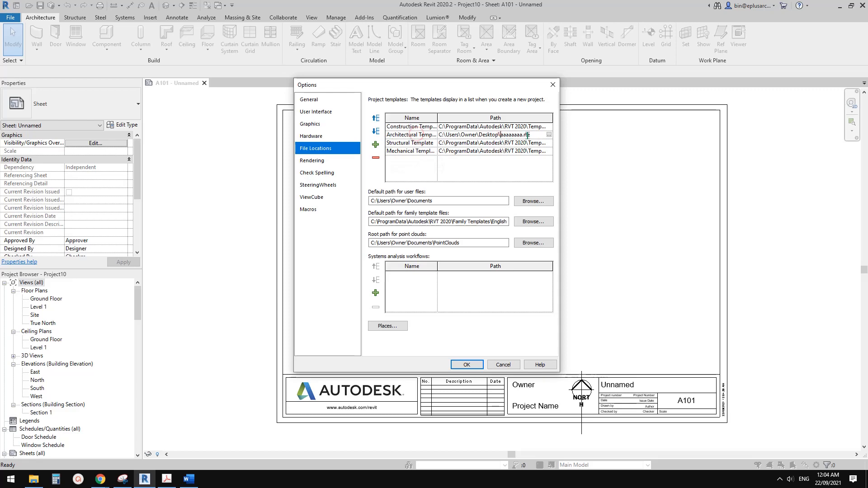
left_click(549, 136)
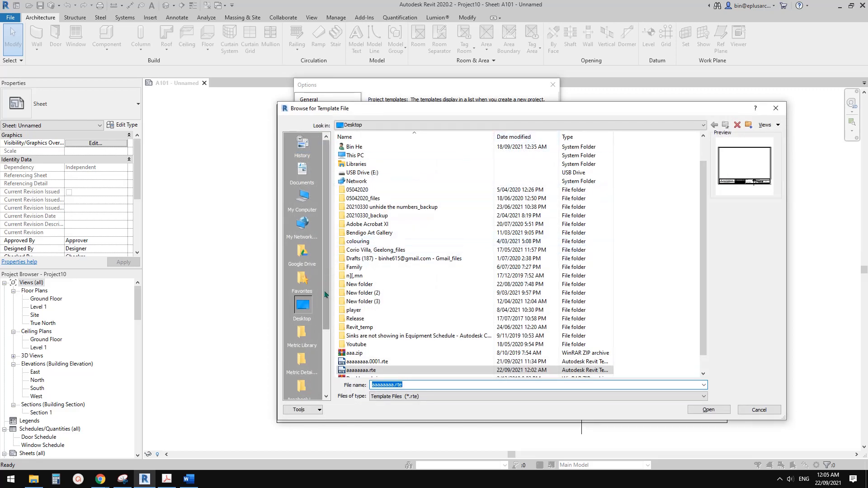
left_click(777, 108)
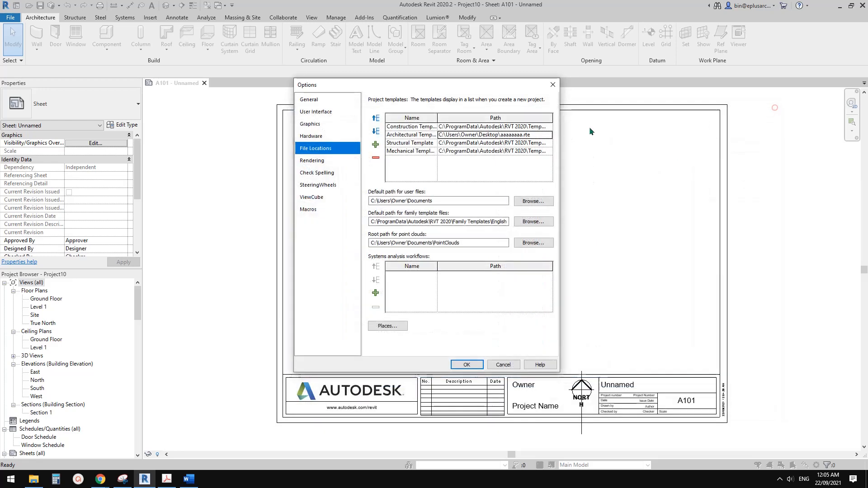
Browse from the Structural Template's path to look through the default template files in the Australia folder.
left_click(509, 146)
left_click(550, 147)
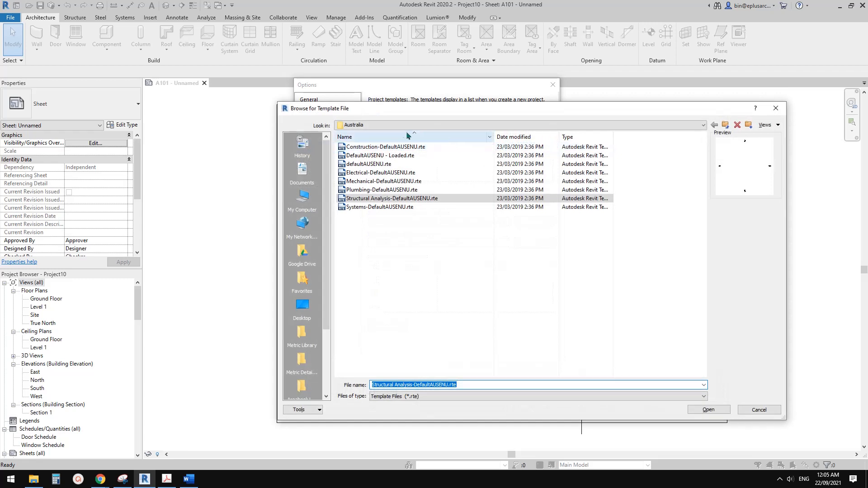
left_click(420, 125)
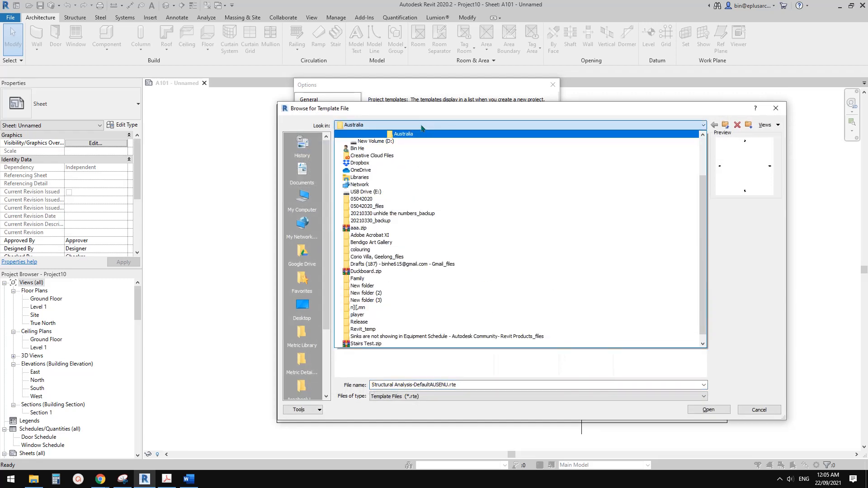
left_click(422, 132)
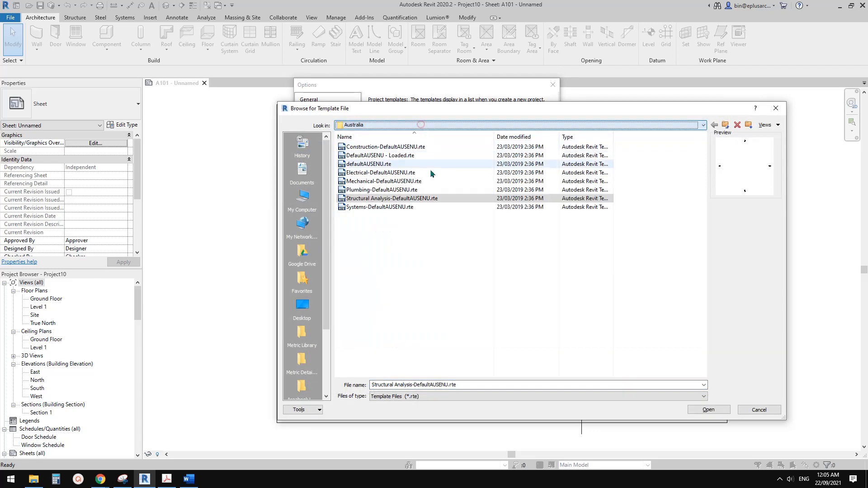
left_click(371, 165)
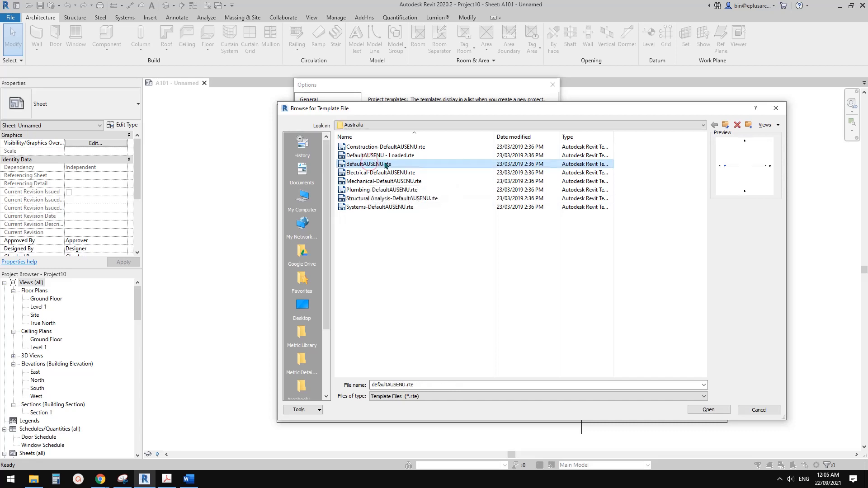
left_click(382, 165)
left_click(413, 172)
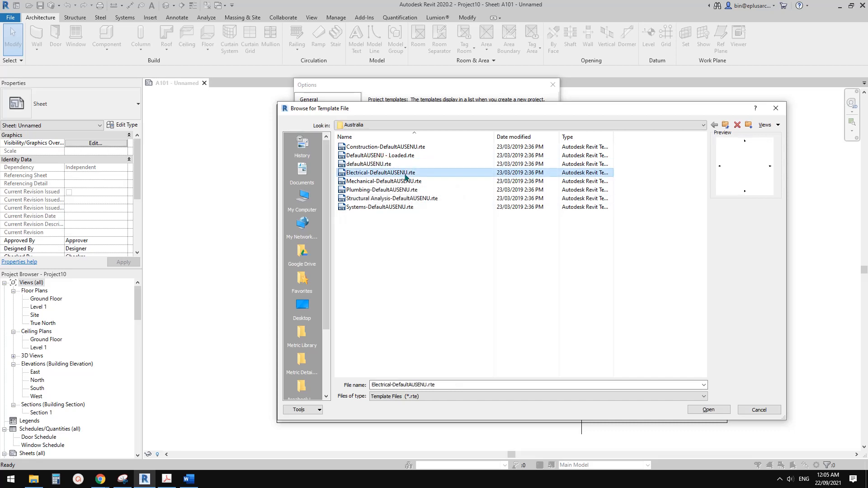
Copy the folder location of defaultAUSENU.rte from its file properties, and close the file browser without choosing a template.
left_click(379, 164)
right_click(379, 165)
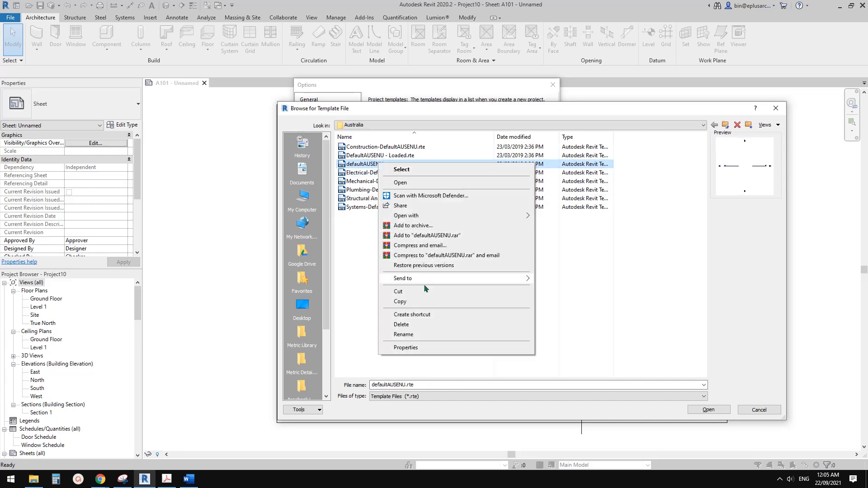
left_click(423, 347)
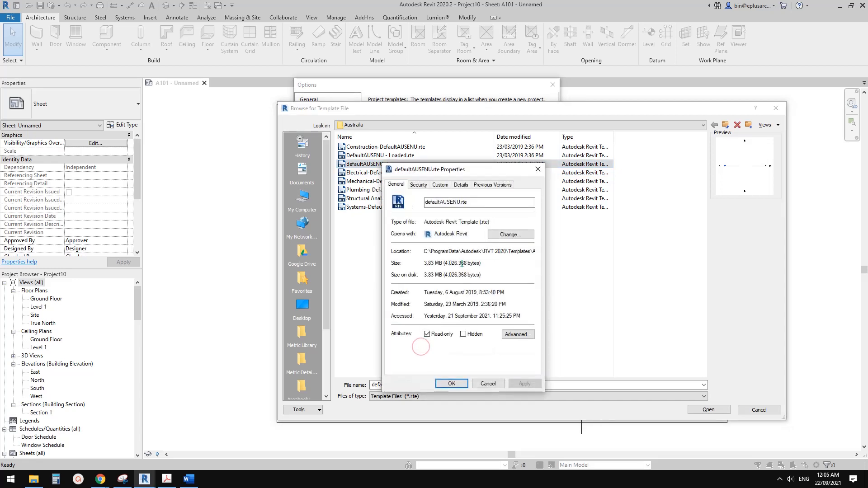
left_click_drag(424, 252, 549, 257)
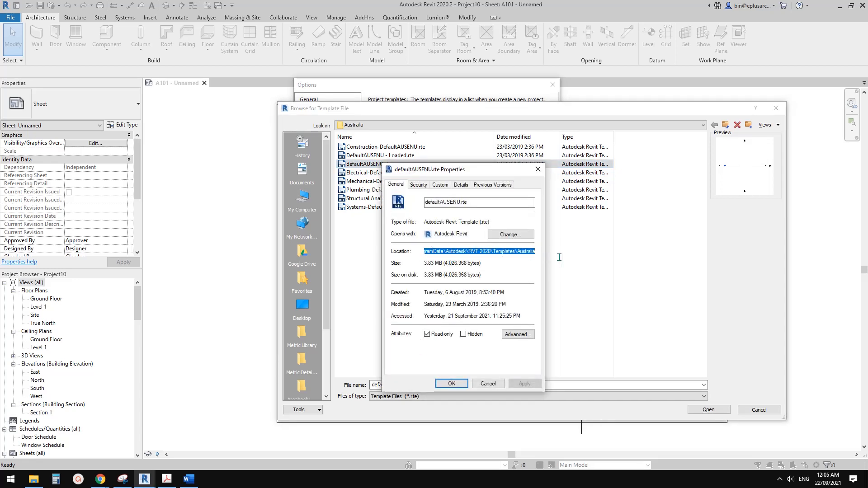
right_click(502, 252)
left_click(524, 280)
left_click(488, 383)
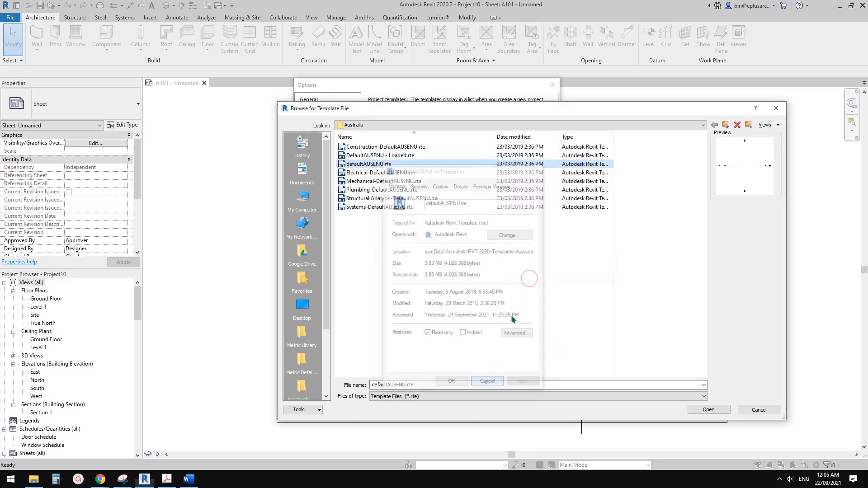
left_click(775, 109)
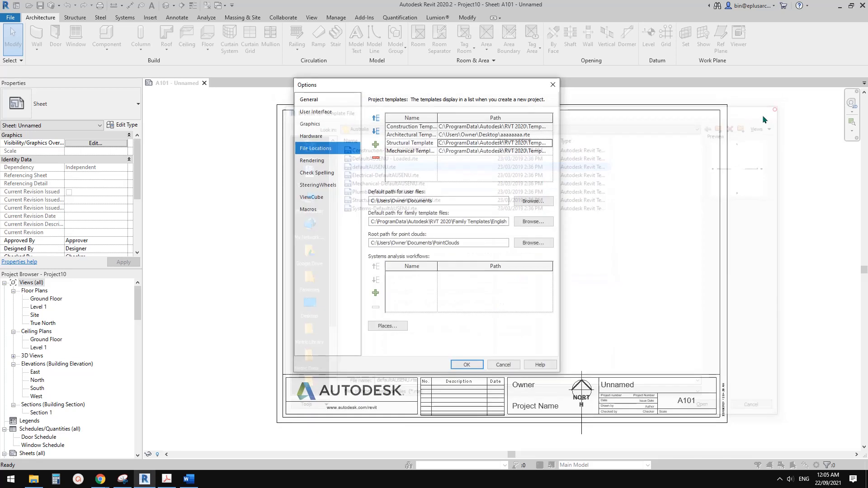
Set the Architectural Template's path back to defaultAUSENU.rte in C:\ProgramData\Autodesk\RVT 2020\Templates\Australia, using the copied folder path.
left_click(405, 135)
left_click(476, 134)
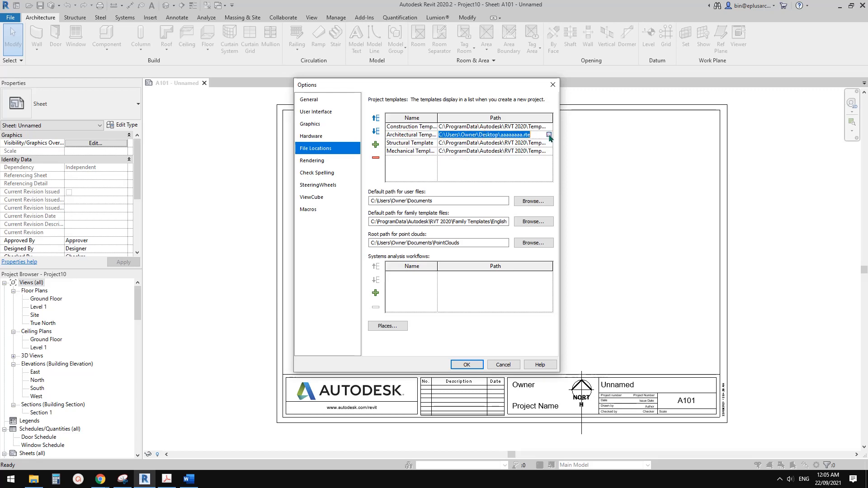
left_click(549, 134)
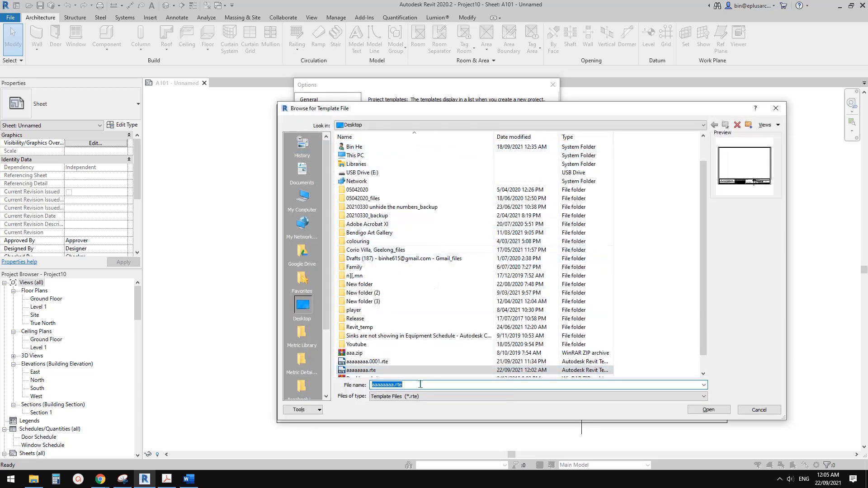
key("ctrl+v")
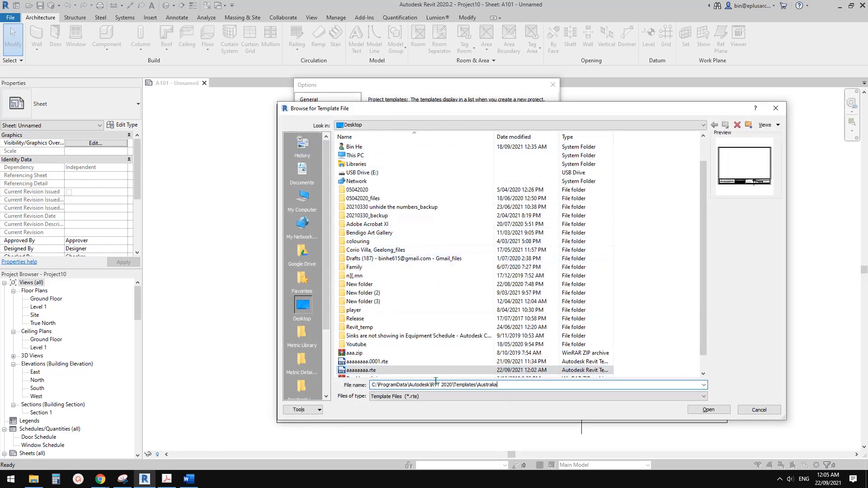
left_click(718, 410)
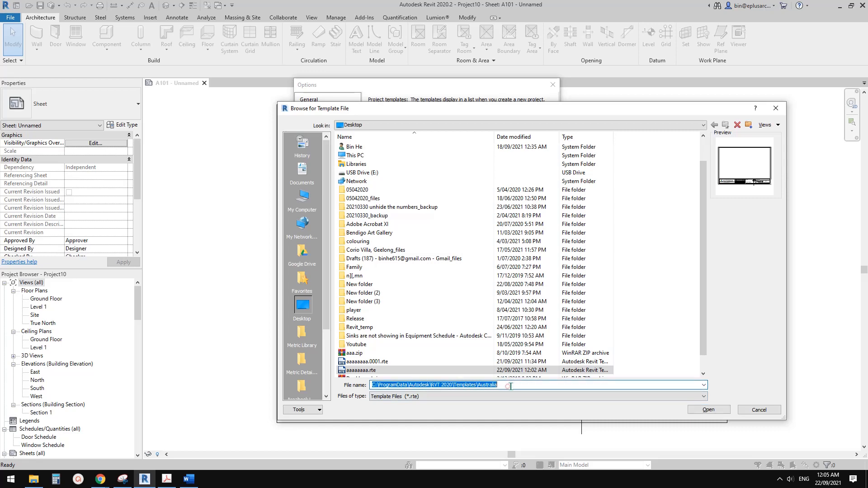
left_click(369, 164)
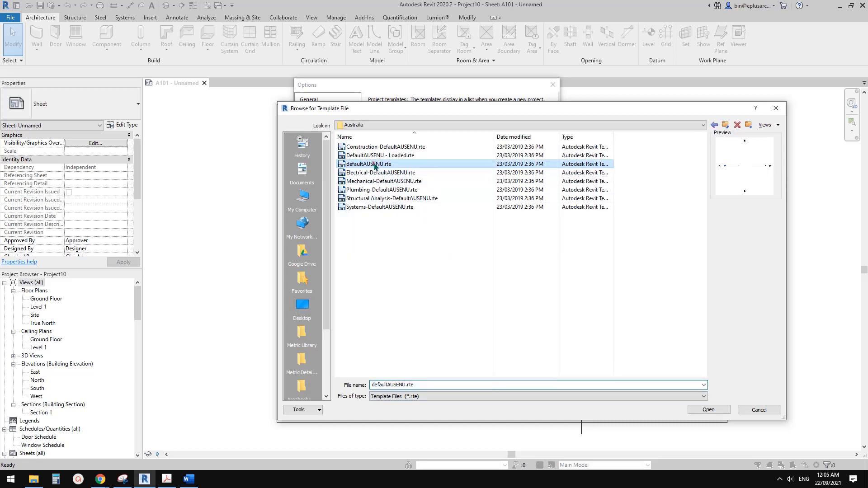
left_click(713, 410)
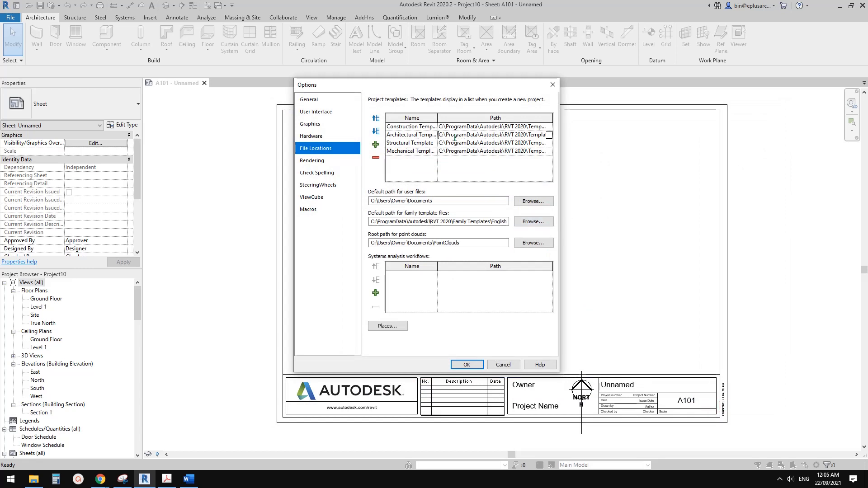
Add aaaaaaaa.rte from the Desktop as an additional entry in the project templates list, after the Mechanical Template.
left_click(388, 151)
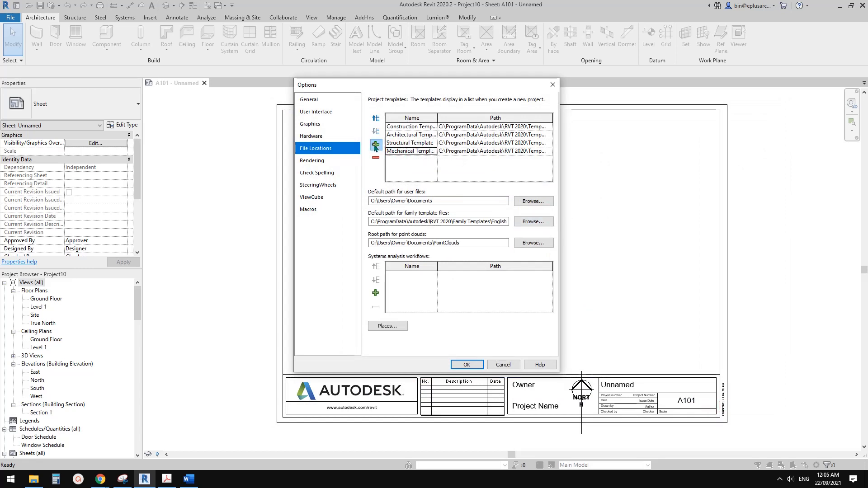
left_click(375, 145)
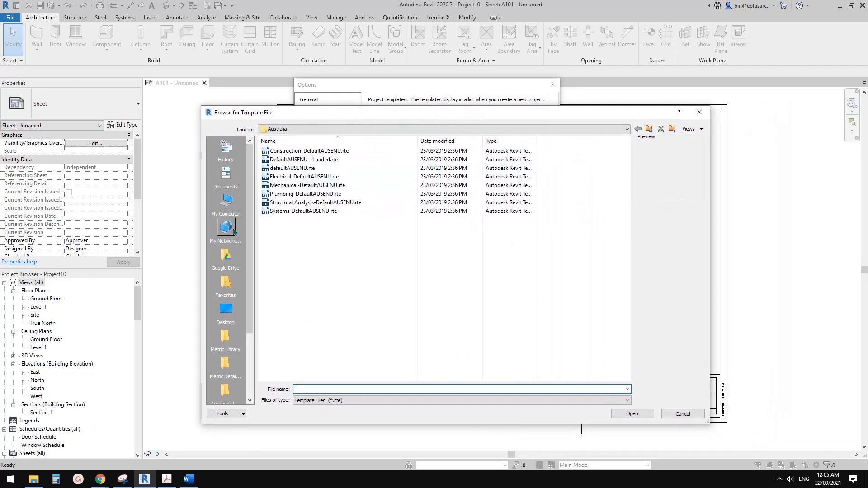
left_click(225, 312)
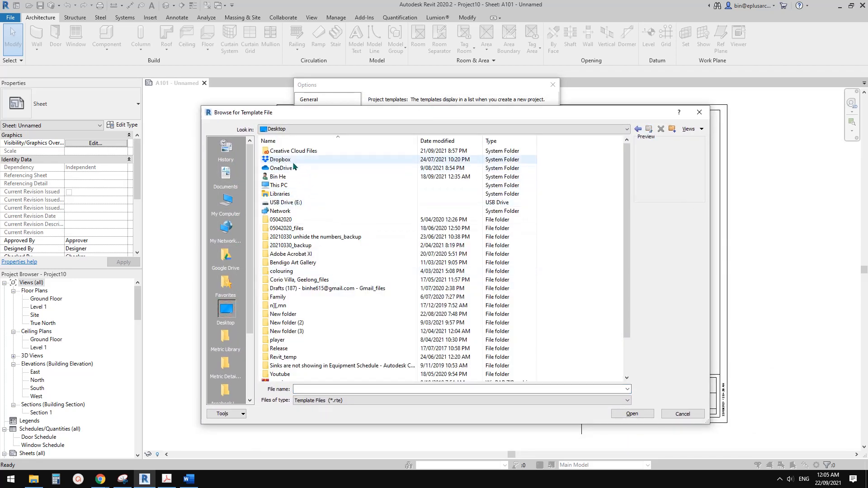
scroll(290, 323, "down", 2)
left_click(285, 358)
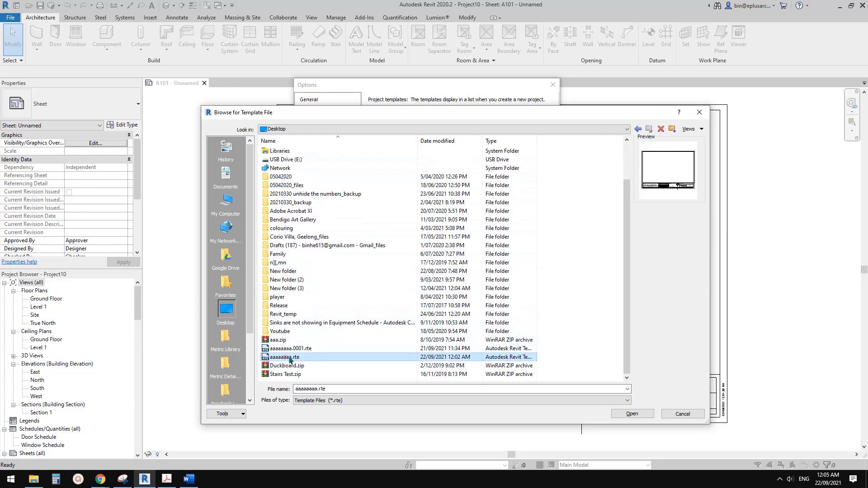
left_click(645, 410)
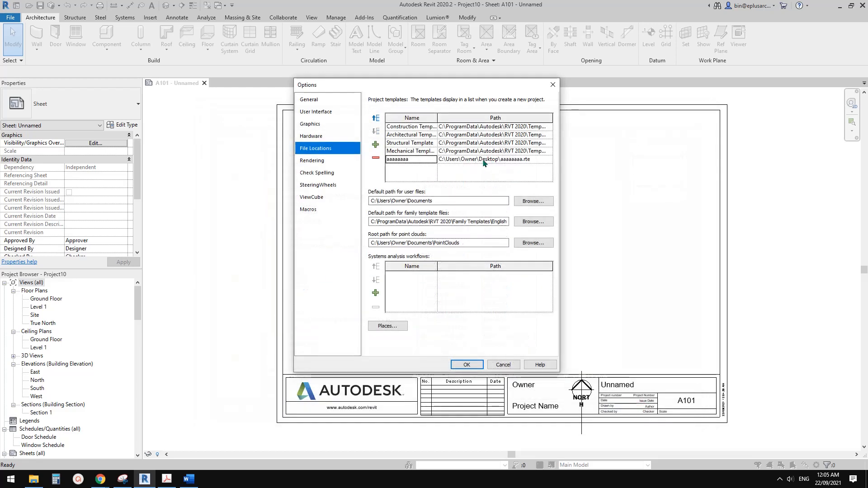
Rename the added project template entry to New Template and apply the options.
left_click(428, 161)
left_click_drag(390, 160, 413, 158)
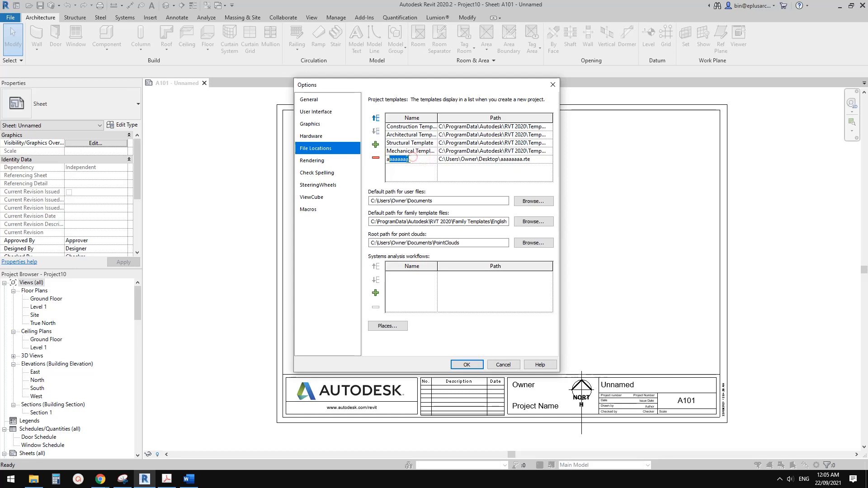
key("BackSpace")
key("BackSpace")
type("New Template")
left_click(470, 366)
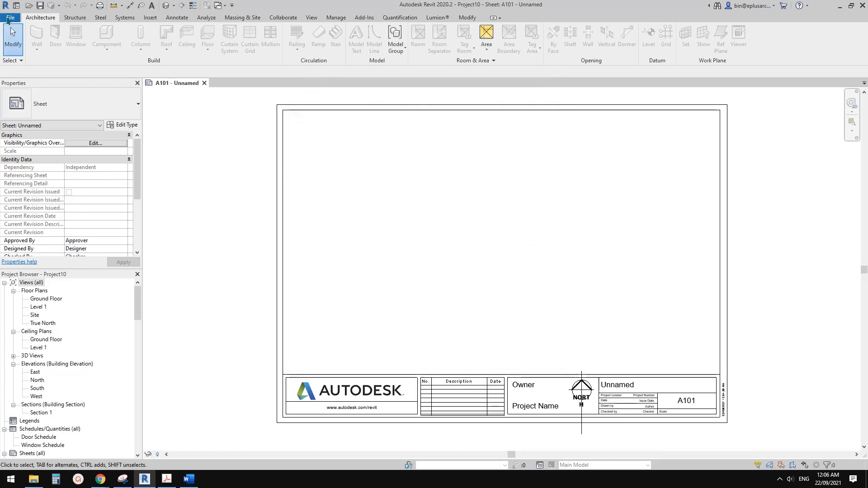
Create a new project based on the New Template file.
left_click(6, 19)
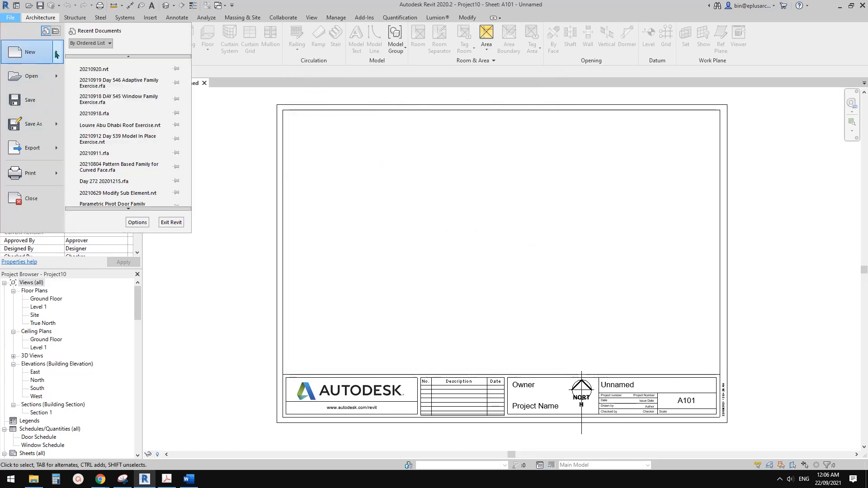
left_click(55, 51)
left_click(103, 59)
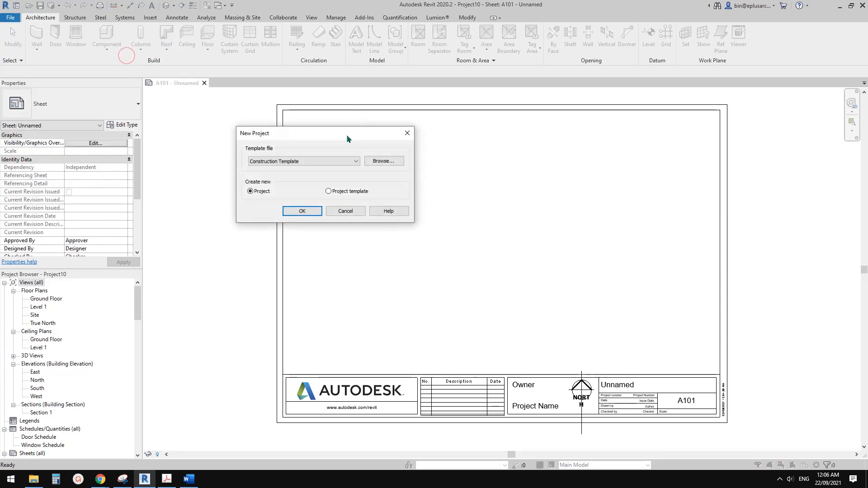
left_click(328, 162)
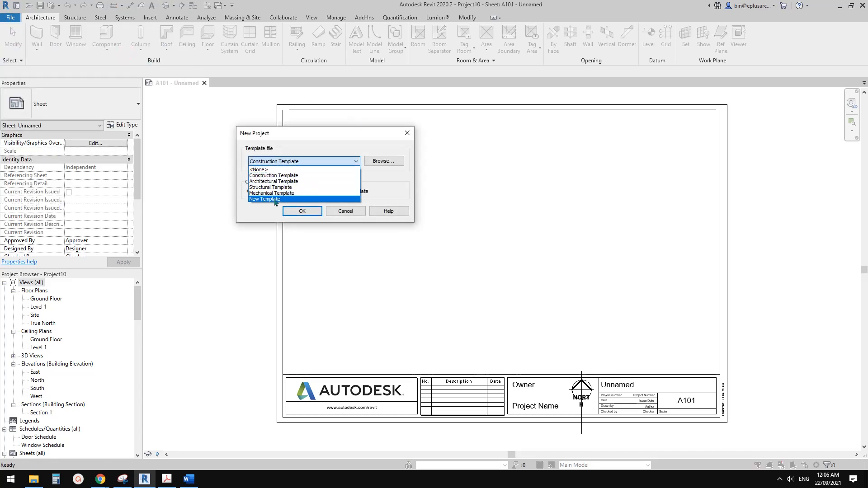
left_click(272, 199)
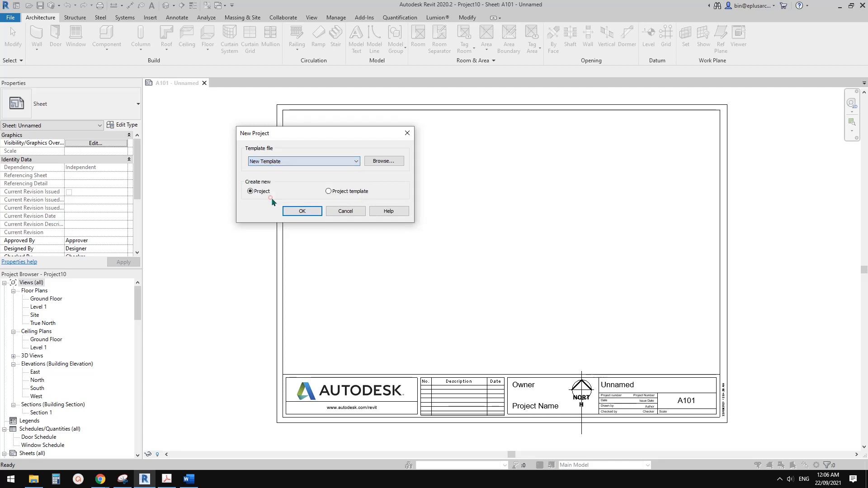
left_click(297, 211)
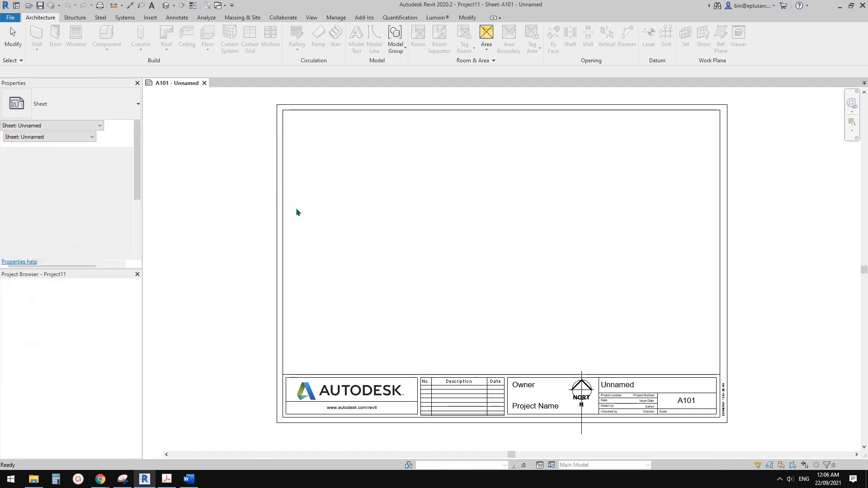
Check the new project's model in the default 3D view, and close its 3D view and sheet A101.
left_click(166, 5)
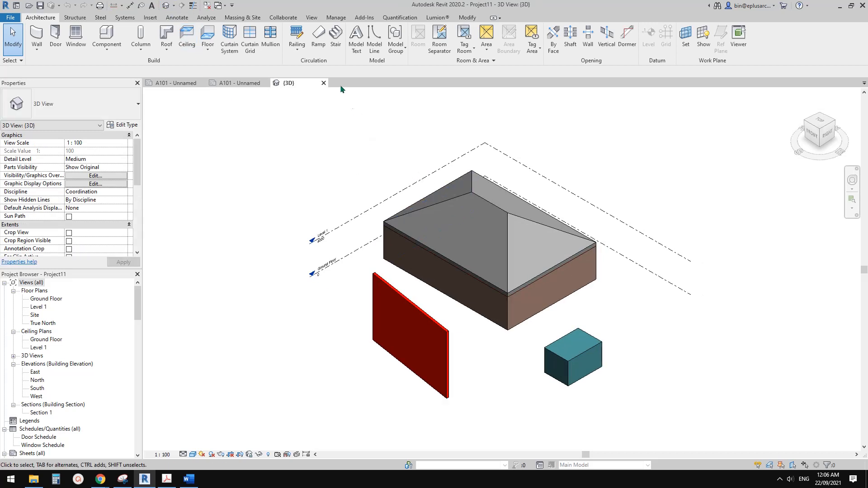
left_click(324, 83)
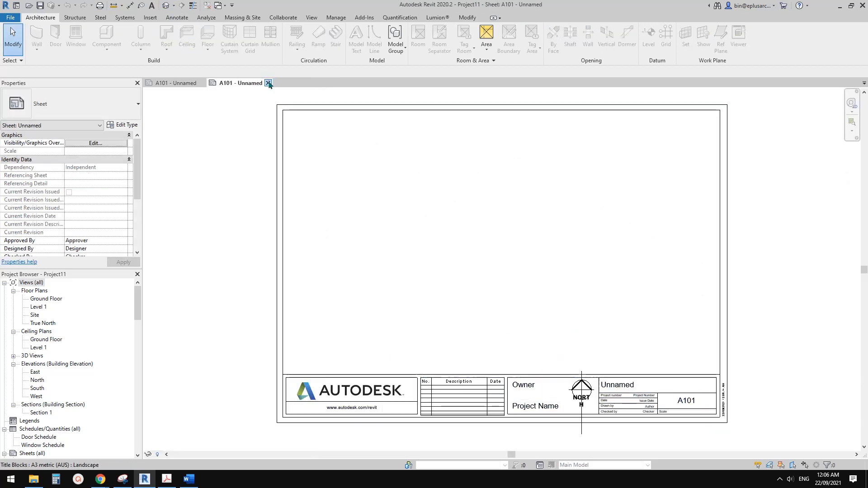
left_click(268, 83)
Open the default 3D view of Project10 and look over the house model.
middle_click_drag(410, 198, 353, 175)
scroll(514, 281, "up", 1)
scroll(516, 284, "down", 2)
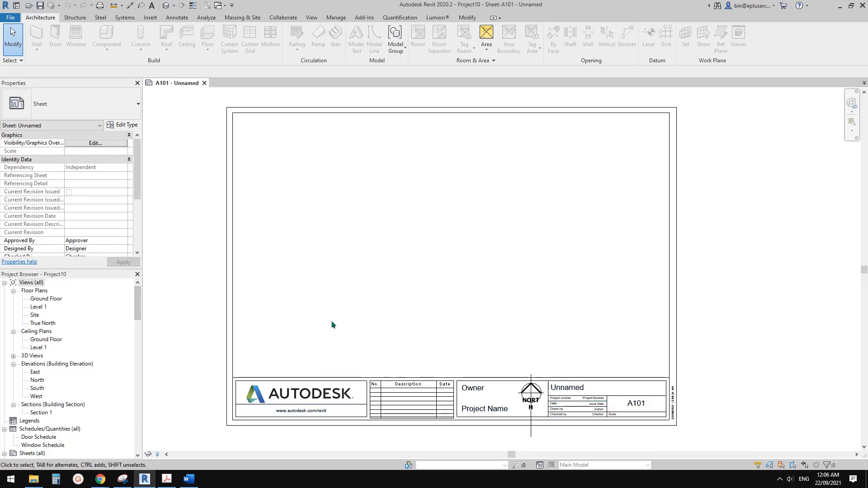
scroll(338, 324, "down", 2)
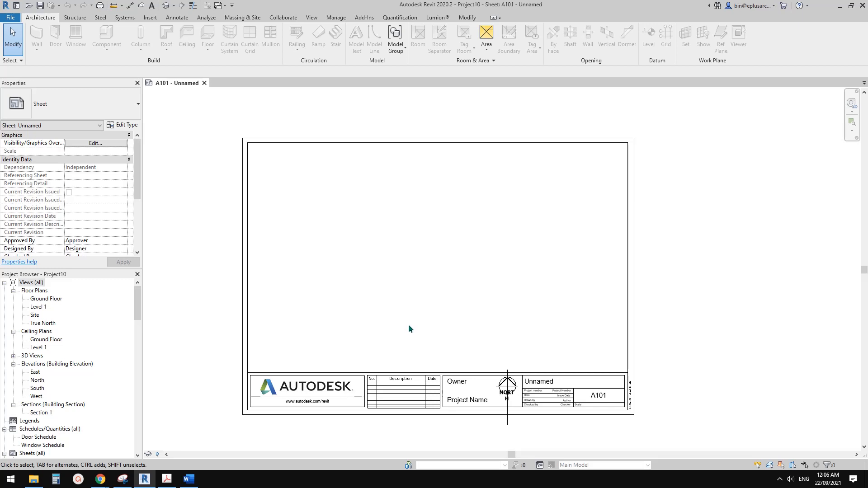
left_click(166, 5)
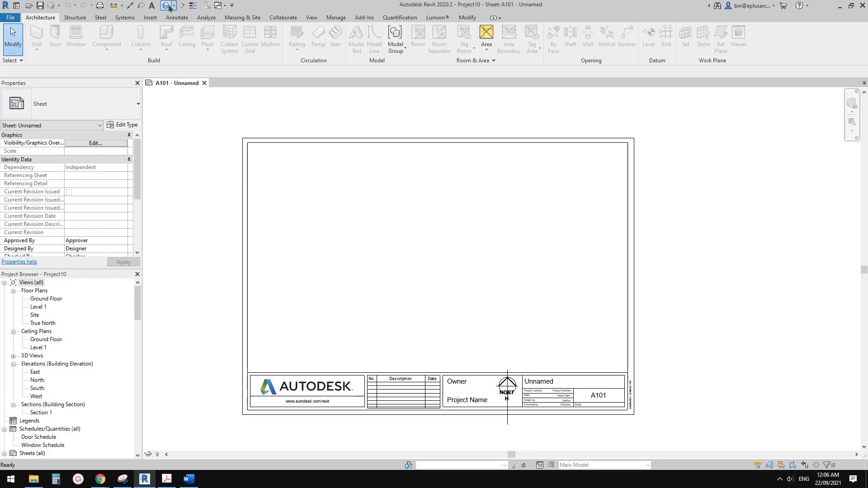
middle_click_drag(483, 250, 433, 227)
scroll(427, 247, "up", 1)
scroll(430, 246, "up", 2)
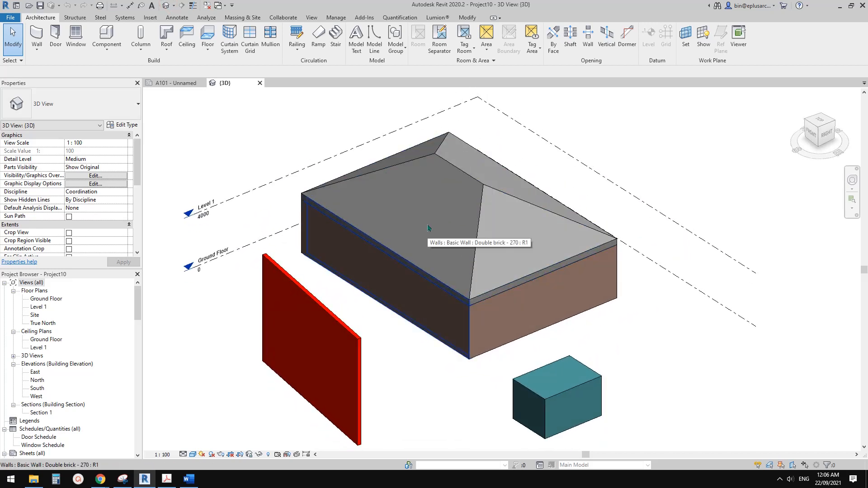